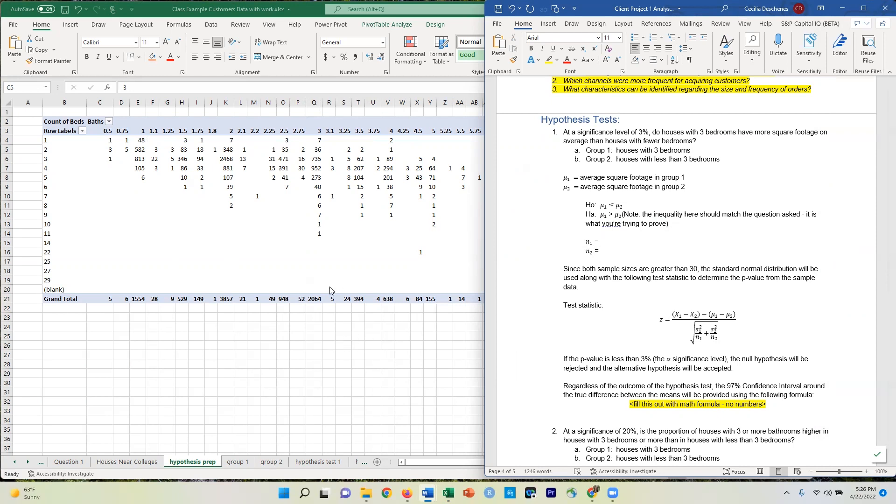
Switch to the Excel workbook and remove the Baths field from the columns of the hypothesis prep pivot table
{"action": "left_click", "coordinate": [180, 464]}
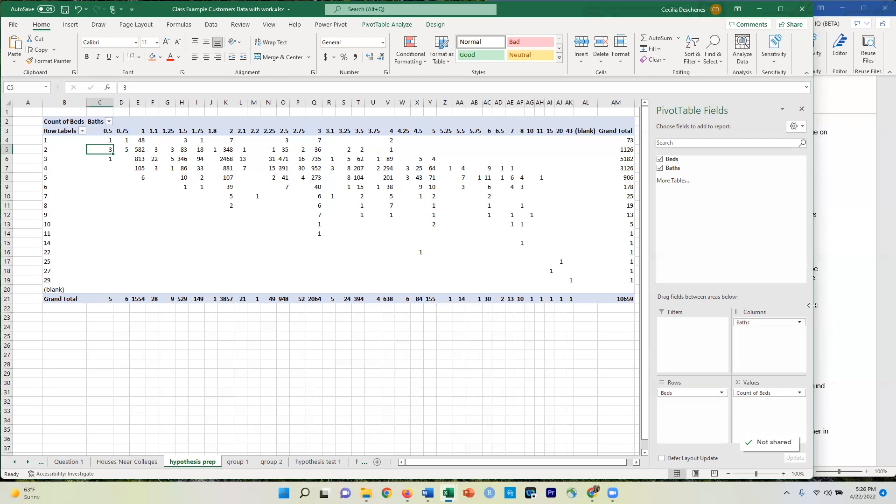
{"action": "left_click_drag", "start_coordinate": [813, 306], "coordinate": [587, 305]}
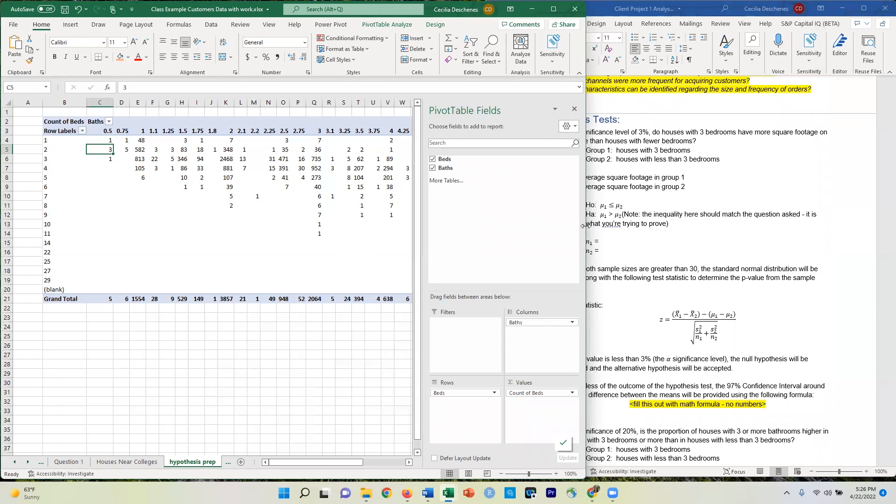
{"action": "left_click_drag", "start_coordinate": [586, 226], "coordinate": [843, 224]}
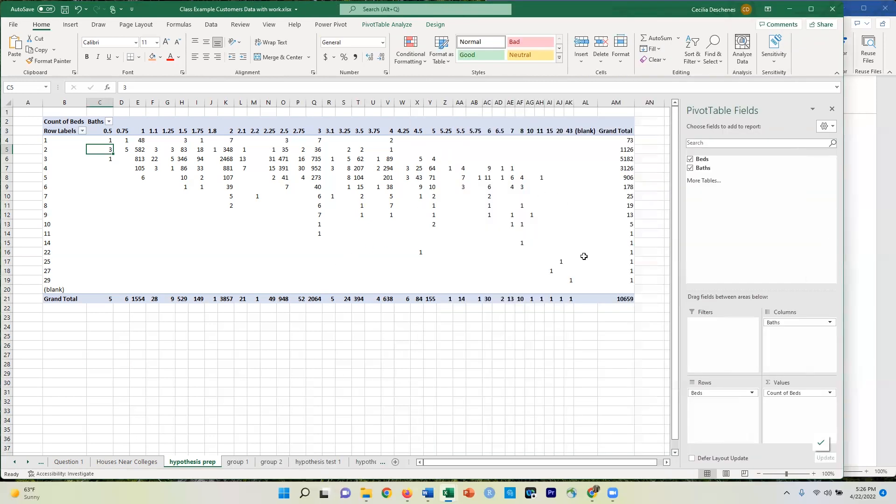
{"action": "left_click_drag", "start_coordinate": [784, 322], "coordinate": [719, 169]}
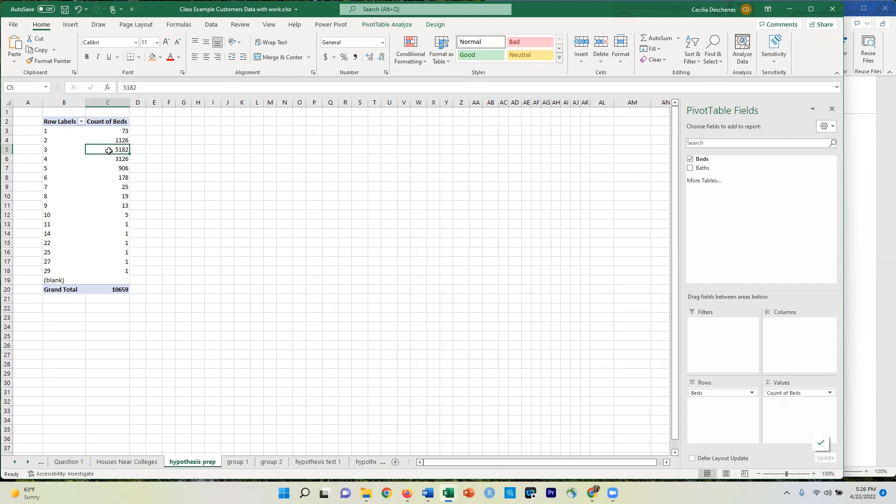
Rename the pivot table's row label header to "Numb of Beds" and widen column B to fit it
{"action": "mouse_move", "coordinate": [108, 151]}
{"action": "left_click", "coordinate": [58, 123]}
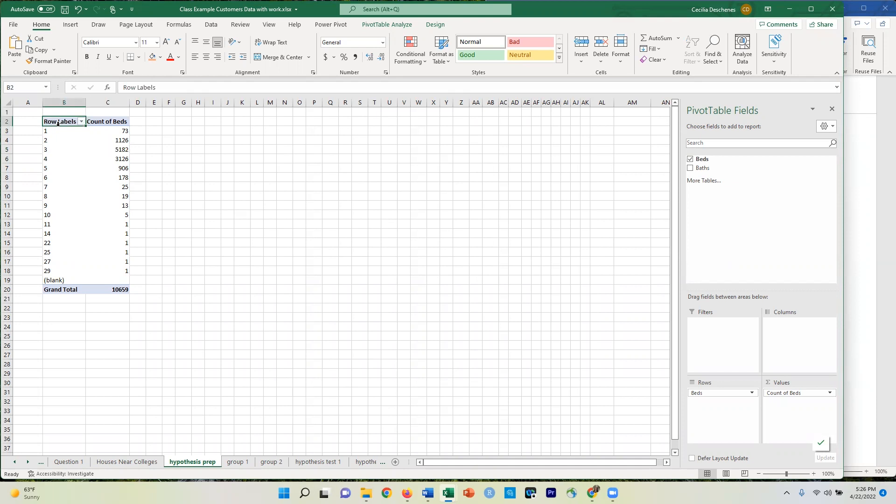
{"action": "type", "text": "Number of Beds"}
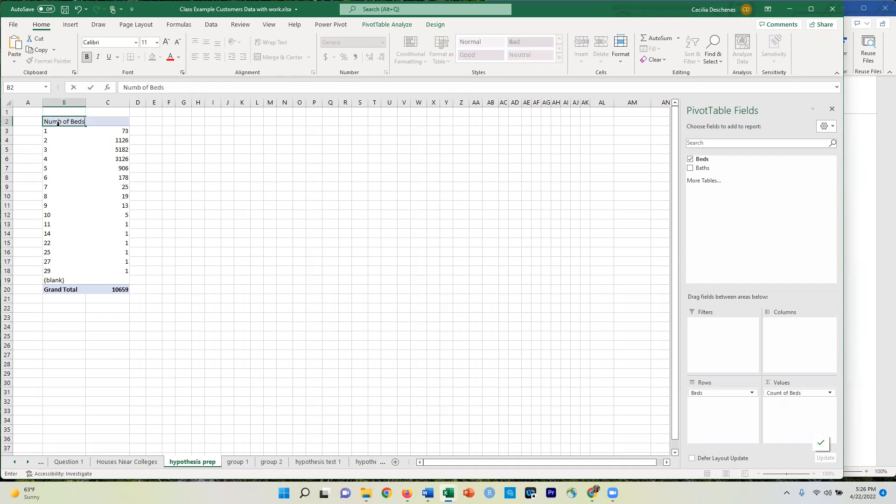
{"action": "key", "text": "Return"}
{"action": "left_click_drag", "start_coordinate": [85, 102], "coordinate": [105, 102]}
Copy the count of houses with 3 beds, 5182, into the Word document as the n₁ value of hypothesis test 1
{"action": "left_click", "coordinate": [46, 150]}
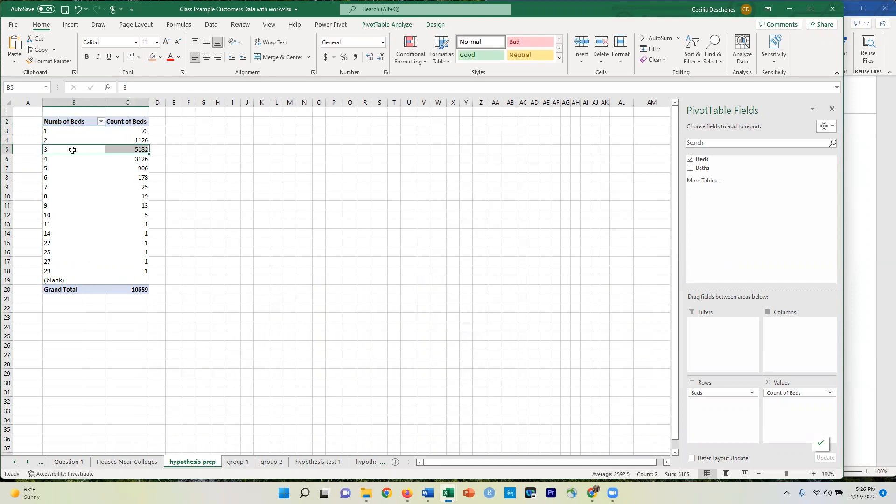
{"action": "left_click", "coordinate": [128, 148]}
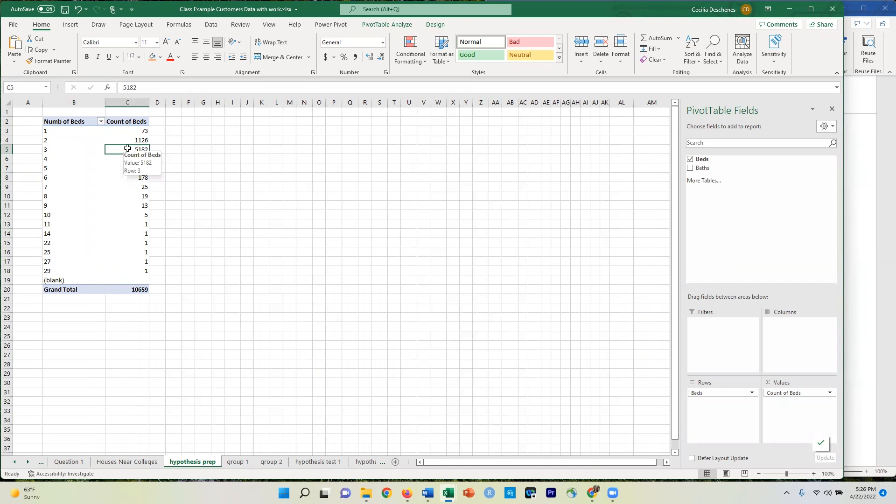
{"action": "key", "text": "super+Tab"}
{"action": "key", "text": "alt+Tab"}
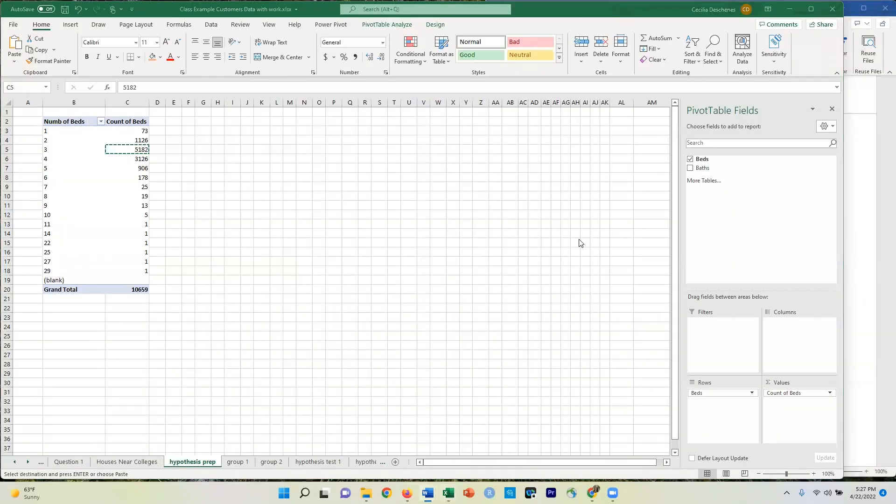
{"action": "key", "text": "alt+Tab"}
{"action": "key", "text": "alt+Tab"}
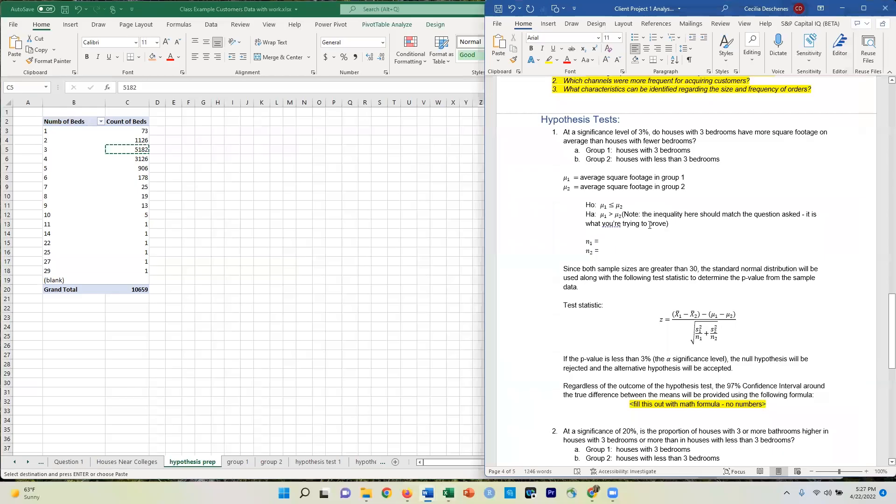
{"action": "left_click", "coordinate": [609, 241]}
{"action": "type", "text": "5182"}
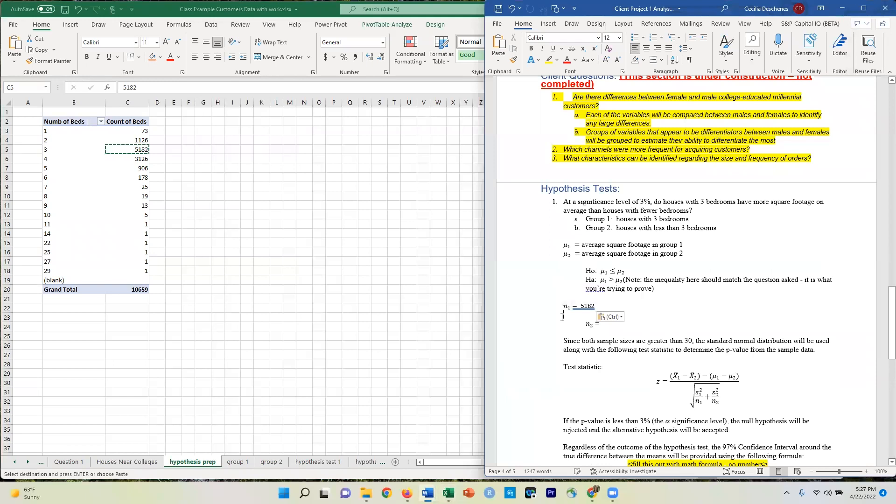
Remove the extra line break after the n₁ value and indent the n₁ line to align with n₂
{"action": "key", "text": "ctrl+z"}
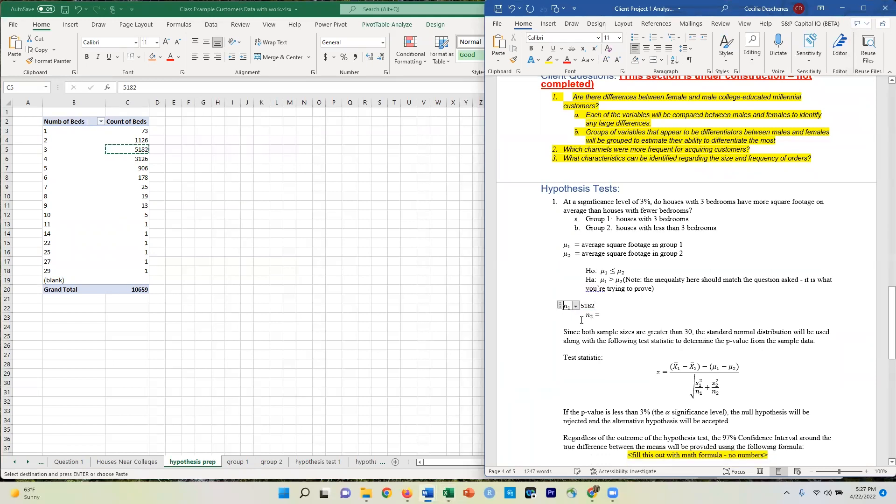
{"action": "left_click", "coordinate": [564, 306]}
{"action": "key", "text": "Left"}
{"action": "key", "text": "Tab"}
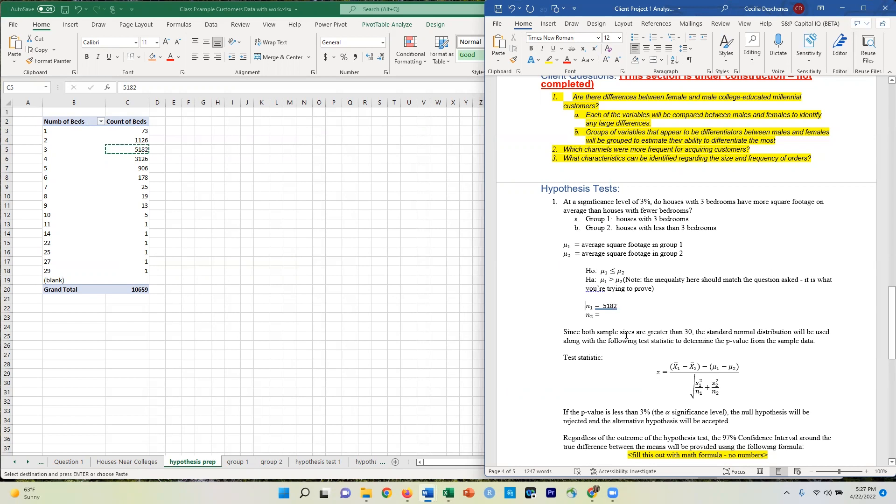
Switch to the Excel workbook and filter the pivot table's bed counts to only 1 and 2, matching group 2
{"action": "left_click", "coordinate": [619, 315]}
{"action": "left_click_drag", "start_coordinate": [588, 228], "coordinate": [719, 228]}
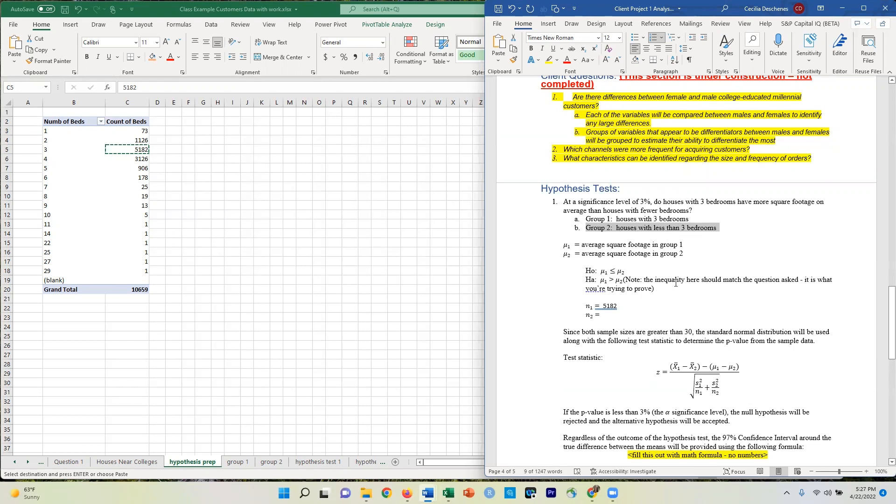
{"action": "left_click", "coordinate": [352, 284]}
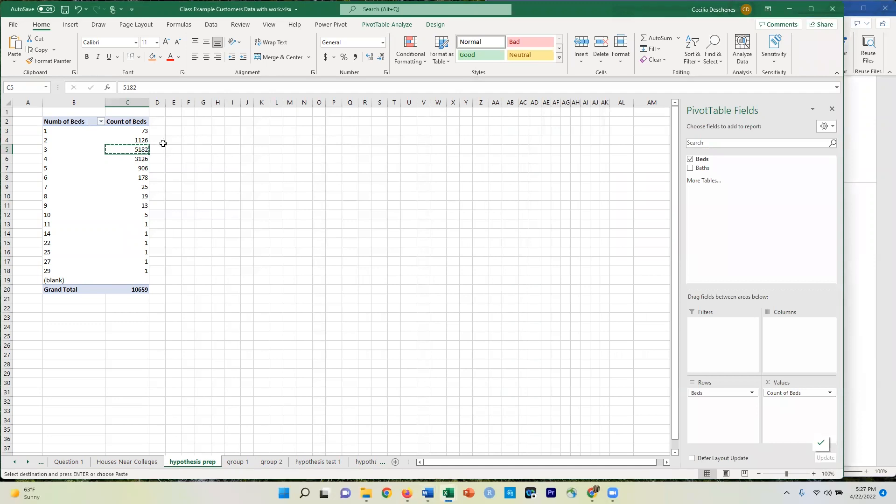
{"action": "left_click", "coordinate": [103, 122]}
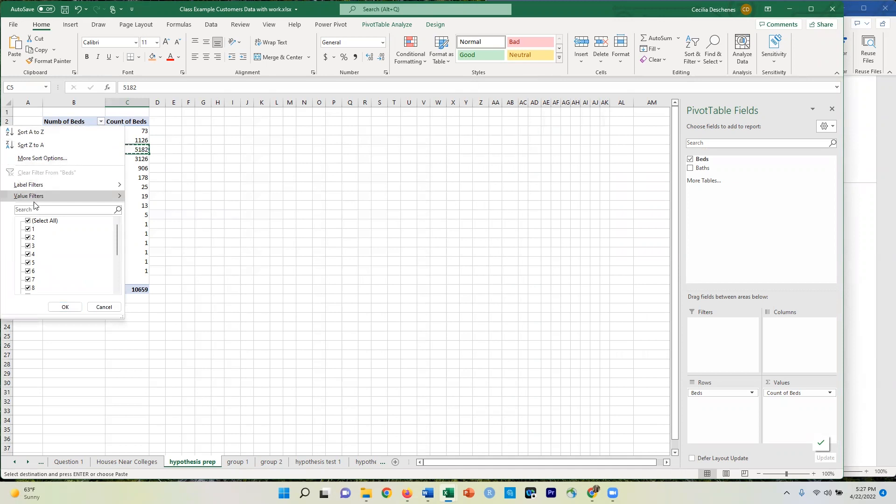
{"action": "mouse_move", "coordinate": [35, 186]}
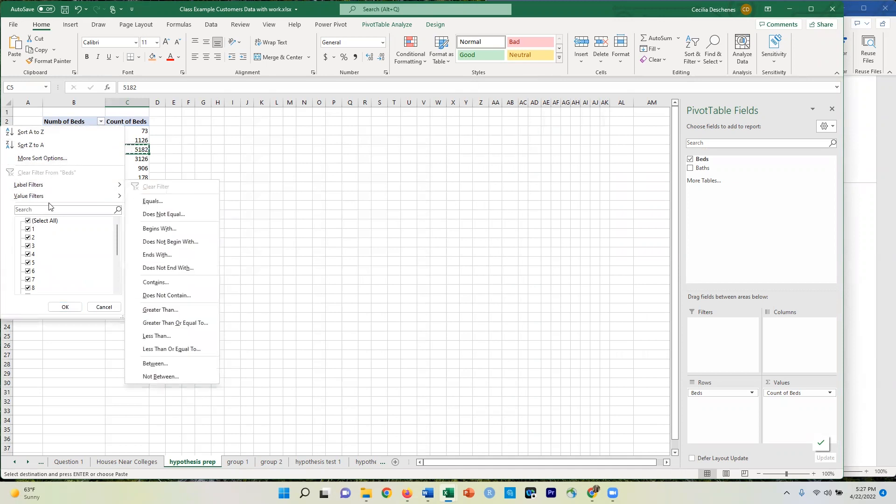
{"action": "left_click", "coordinate": [28, 221]}
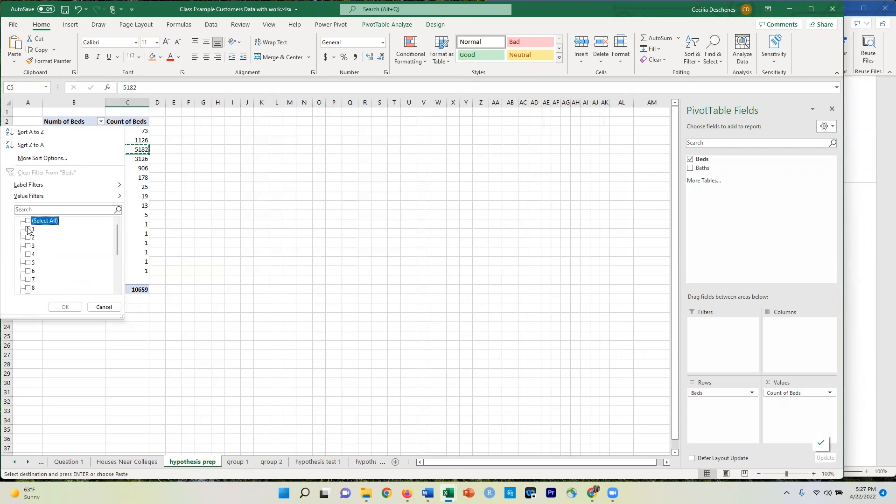
{"action": "left_click_drag", "start_coordinate": [118, 240], "coordinate": [118, 284]}
{"action": "left_click", "coordinate": [118, 247]}
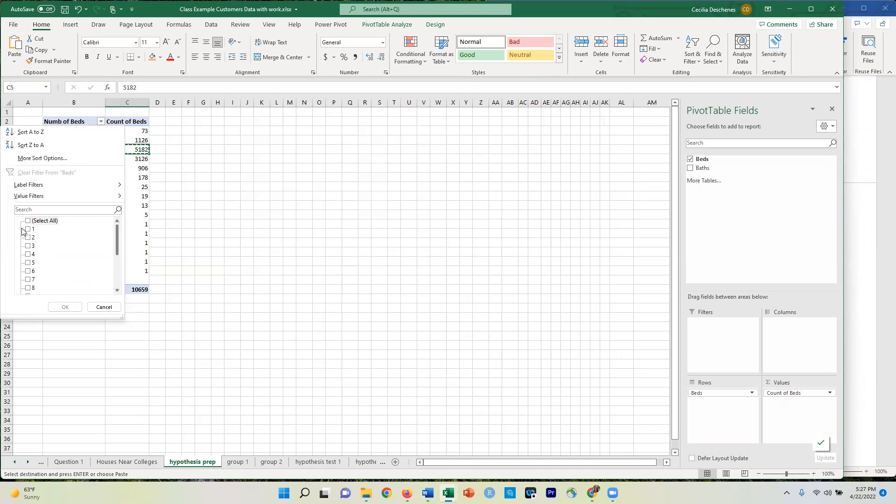
{"action": "left_click", "coordinate": [28, 229]}
{"action": "left_click", "coordinate": [28, 237]}
{"action": "mouse_move", "coordinate": [38, 186]}
{"action": "left_click", "coordinate": [71, 307]}
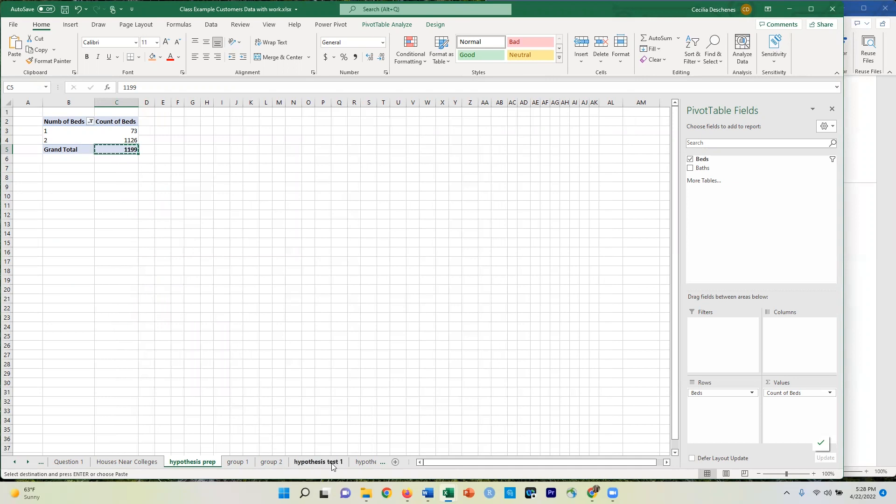
Switch to the Word document and enter 1199 as the n₂ value of hypothesis test 1
{"action": "left_click", "coordinate": [872, 279]}
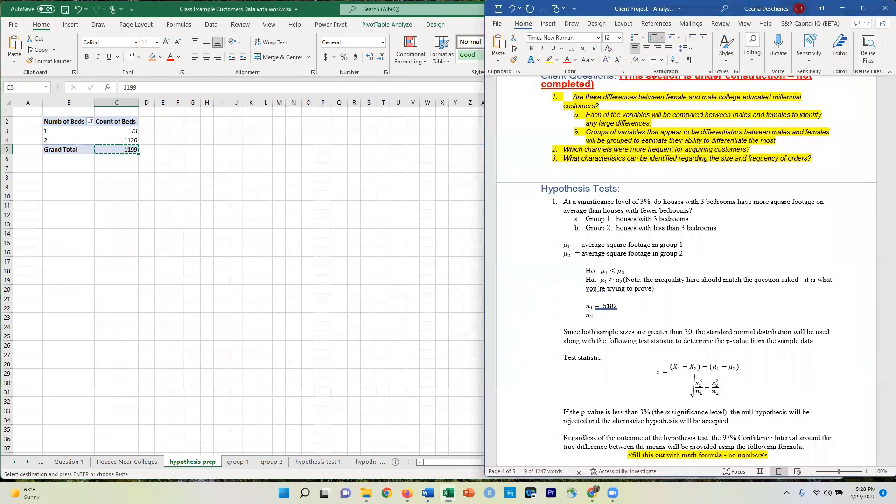
{"action": "left_click", "coordinate": [608, 315]}
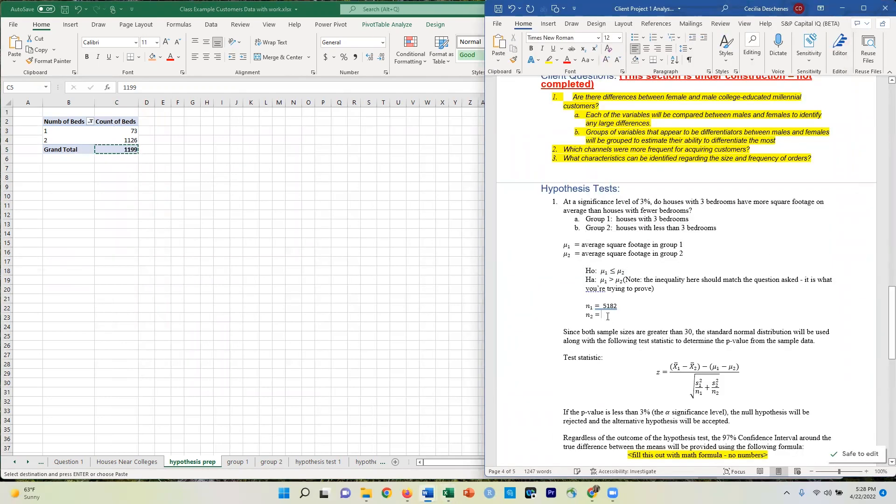
{"action": "type", "text": "1199"}
{"action": "key", "text": "BackSpace"}
{"action": "key", "text": "BackSpace"}
Indent the n₂ line so it aligns with the n₁ line
{"action": "left_click_drag", "start_coordinate": [572, 315], "coordinate": [558, 316]}
{"action": "key", "text": "ctrl+b"}
{"action": "left_click", "coordinate": [542, 316]}
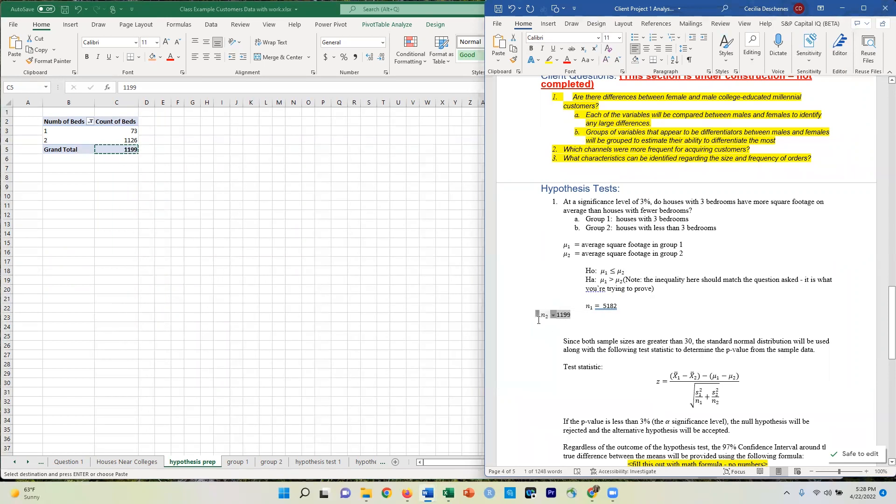
{"action": "key", "text": "Left"}
{"action": "key", "text": "Tab"}
{"action": "key", "text": "Tab"}
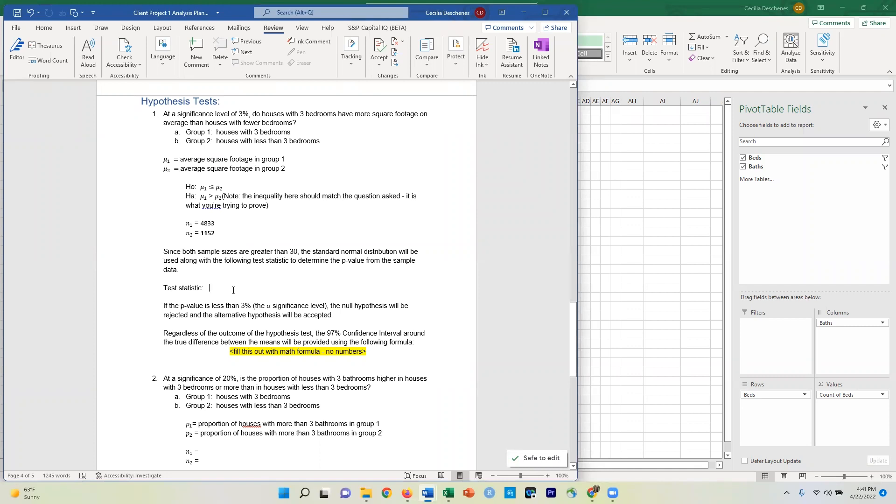
Paste the copied two-sample z equation on a new line below "Test statistic:" and center it
{"action": "key", "text": "Return"}
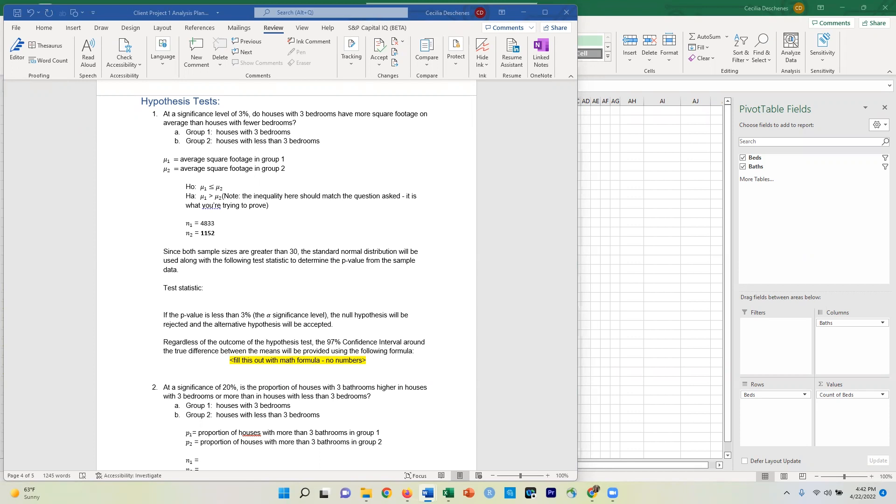
{"action": "left_click", "coordinate": [232, 292]}
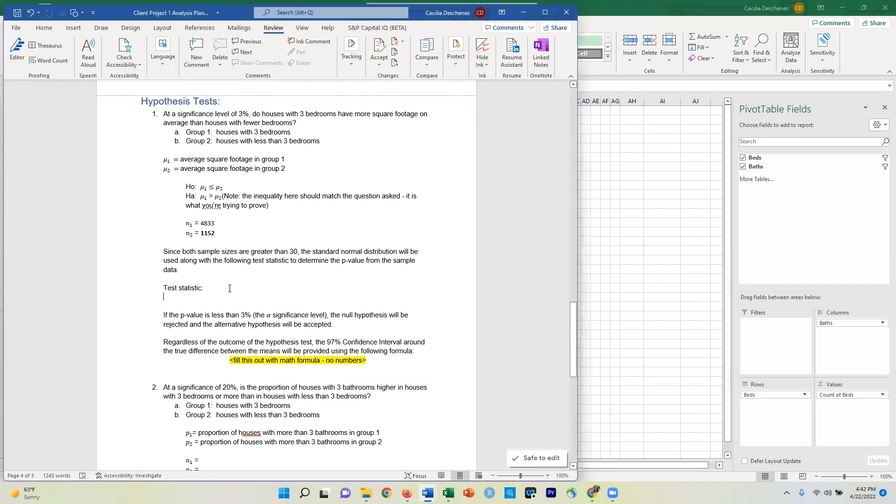
{"action": "key", "text": "ctrl+v"}
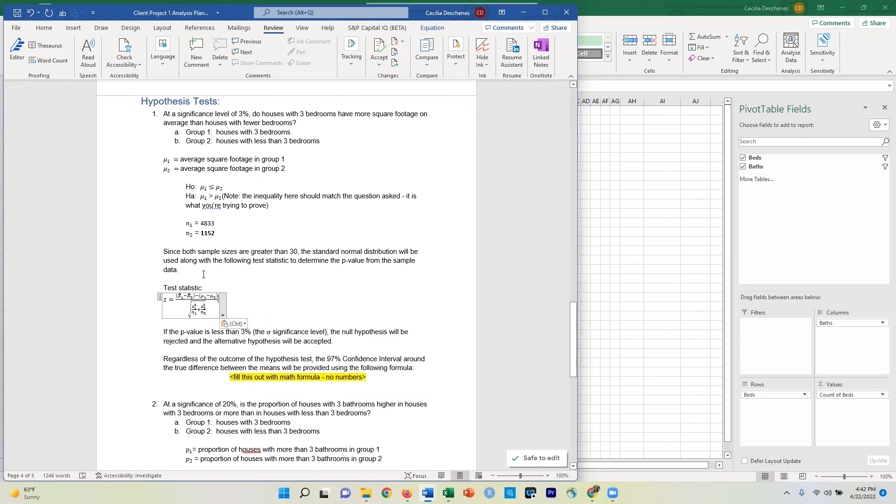
{"action": "left_click", "coordinate": [44, 28]}
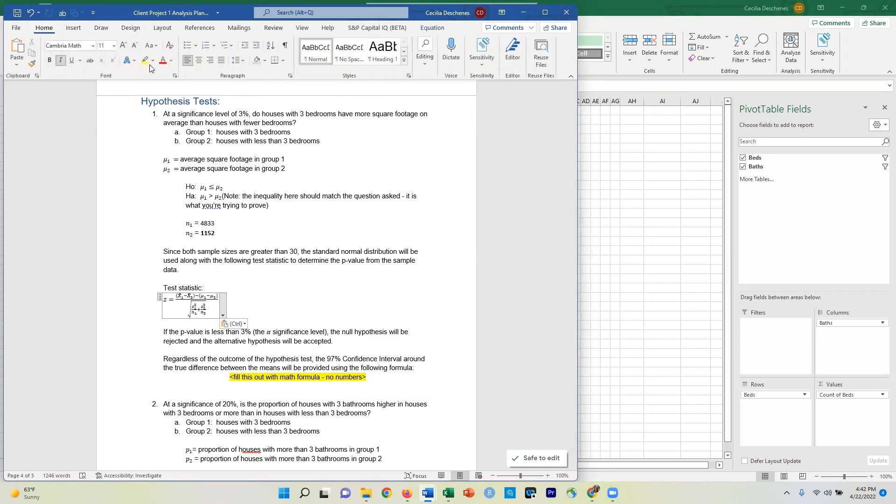
{"action": "left_click", "coordinate": [199, 61]}
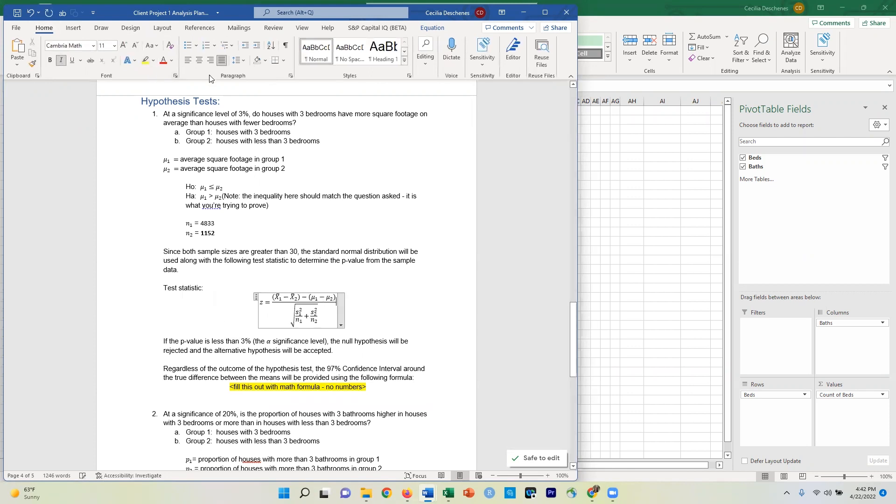
{"action": "left_click", "coordinate": [368, 313]}
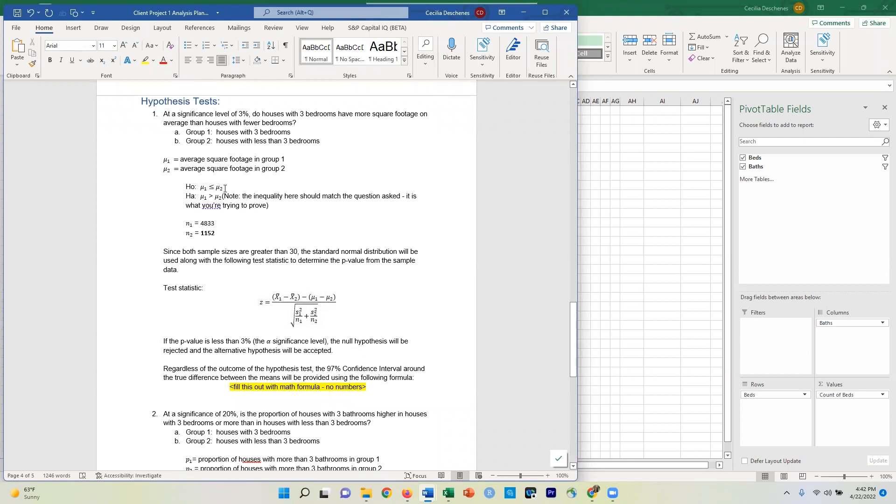
Narrow the Word window to uncover more of the workbook behind it, and switch to Excel
{"action": "left_click", "coordinate": [309, 296]}
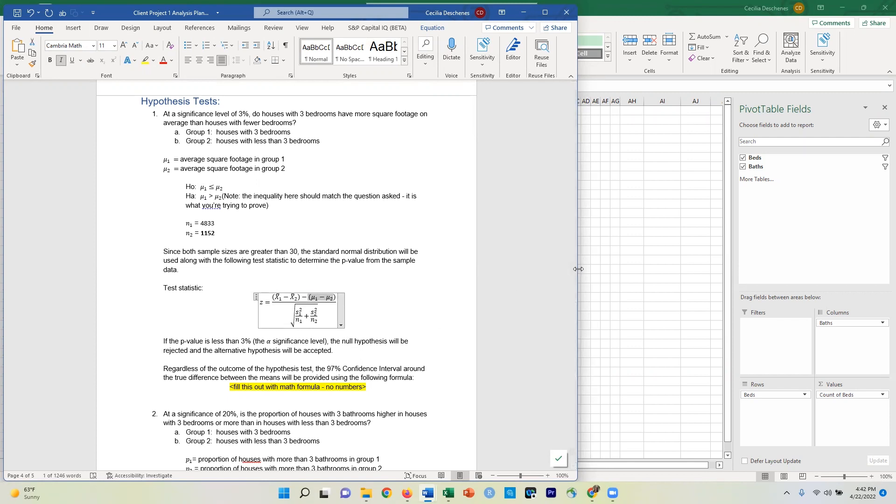
{"action": "left_click_drag", "start_coordinate": [578, 268], "coordinate": [532, 269]}
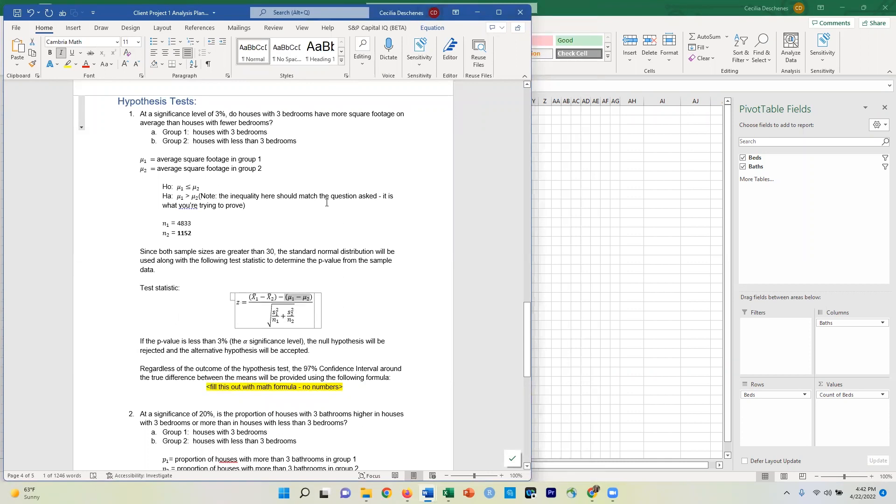
{"action": "left_click", "coordinate": [275, 169]}
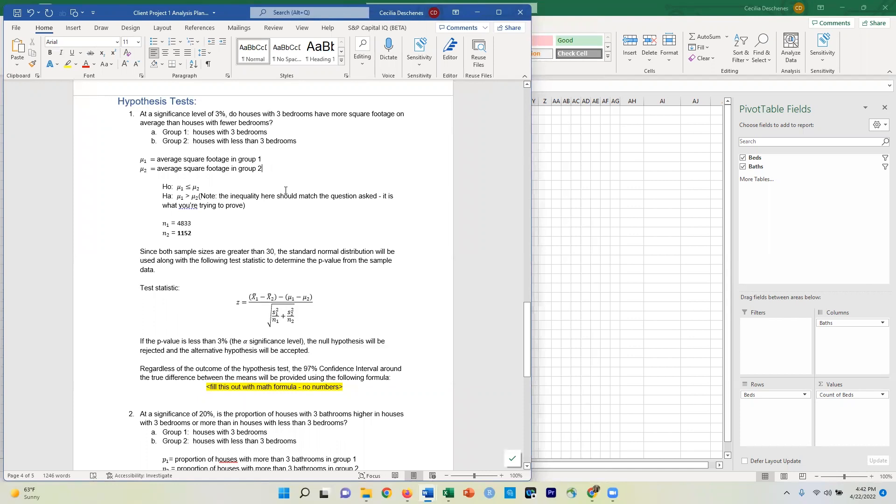
{"action": "left_click", "coordinate": [557, 244]}
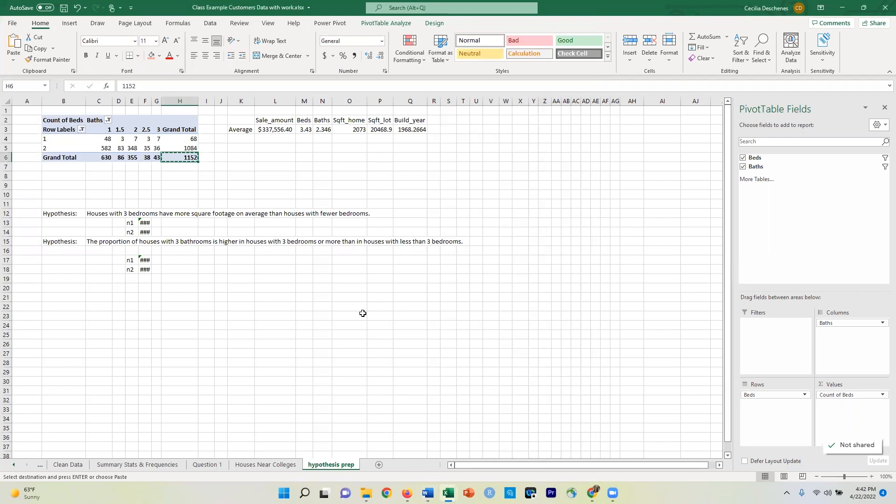
Add a new worksheet after the hypothesis prep sheet and name it "group 1"
{"action": "left_click", "coordinate": [379, 465]}
{"action": "right_click", "coordinate": [378, 464]}
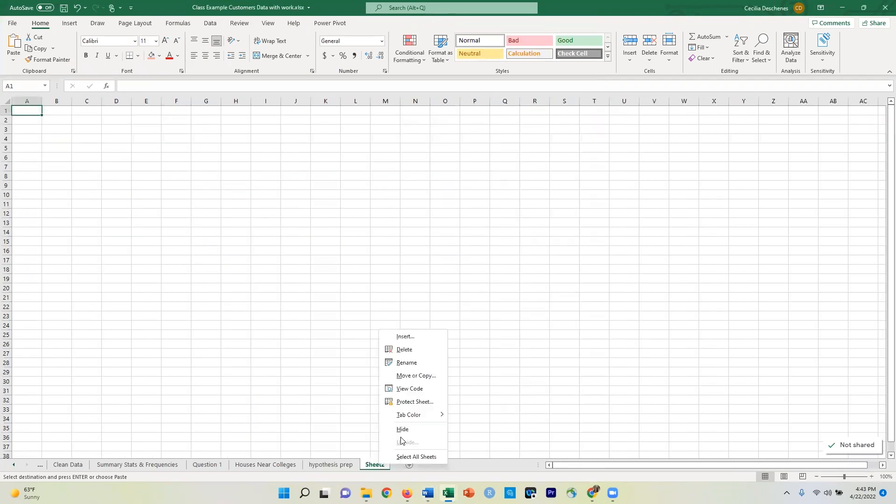
{"action": "left_click", "coordinate": [415, 362]}
{"action": "type", "text": "gropu"}
{"action": "key", "text": "BackSpace"}
{"action": "key", "text": "BackSpace"}
{"action": "type", "text": "up 1"}
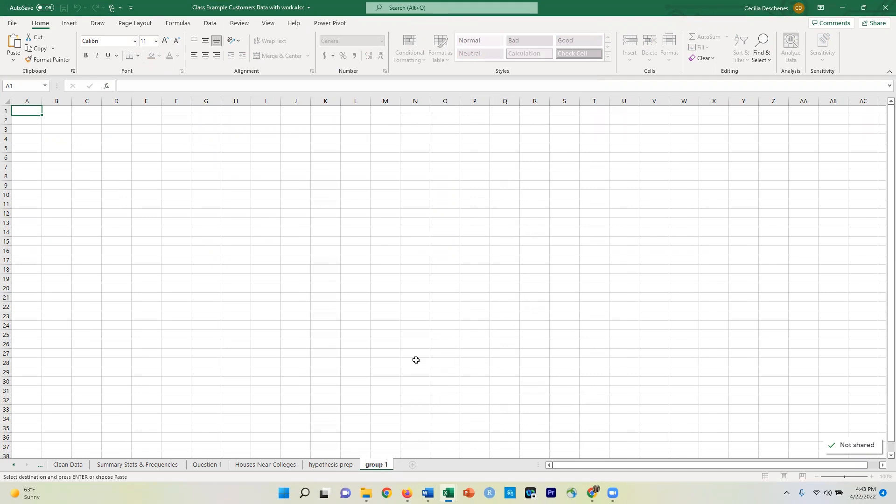
{"action": "key", "text": "Return"}
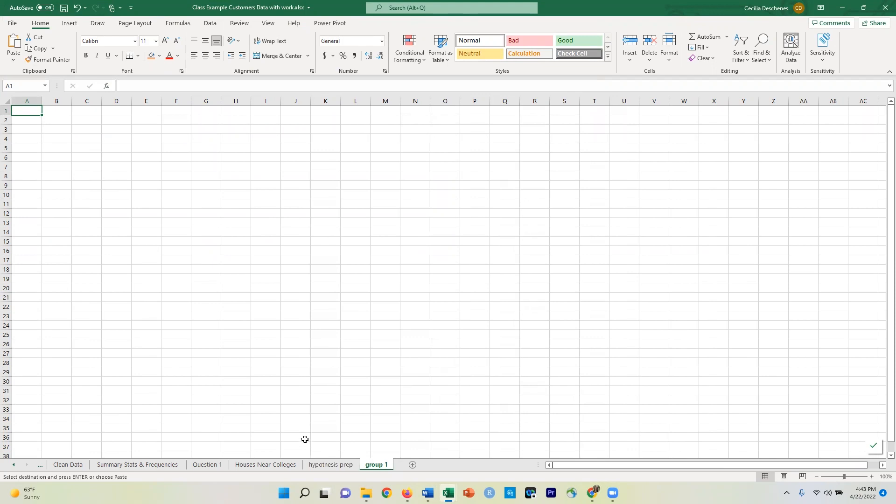
Switch to the Word document and check how group 1 is defined in hypothesis test 1
{"action": "key", "text": "alt+Tab"}
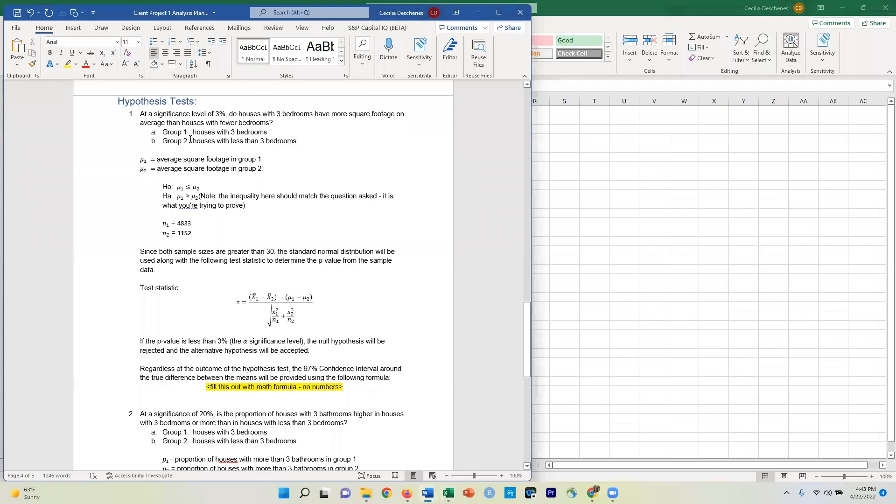
{"action": "left_click_drag", "start_coordinate": [189, 132], "coordinate": [270, 133]}
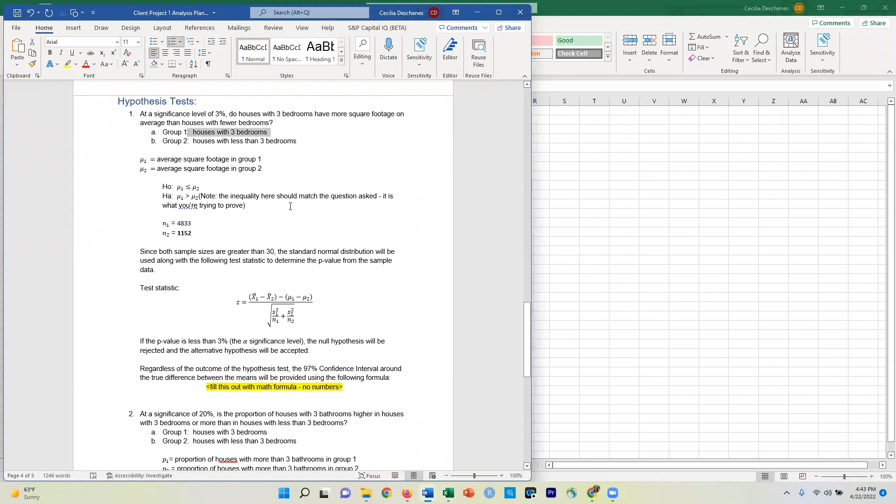
{"action": "left_click", "coordinate": [295, 223]}
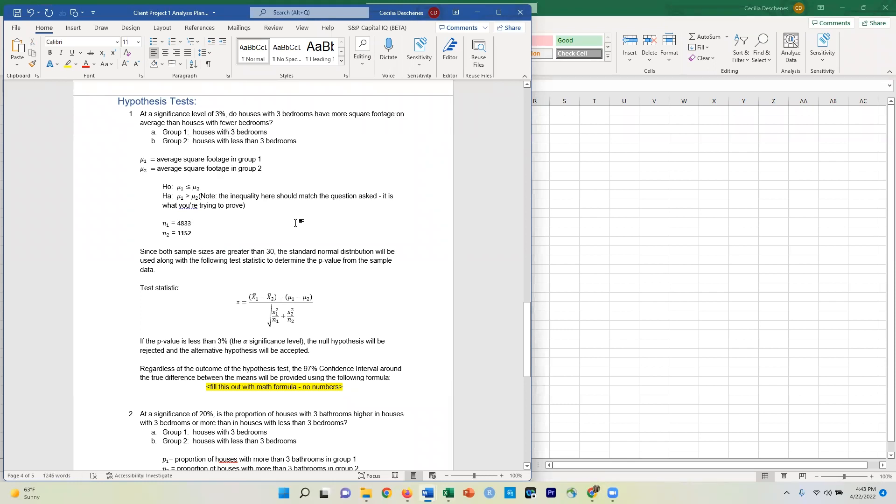
Switch to the Excel workbook and filter the Beds column of the Houses Near Colleges sheet to show only 3
{"action": "key", "text": "alt+Tab"}
{"action": "left_click", "coordinate": [274, 465]}
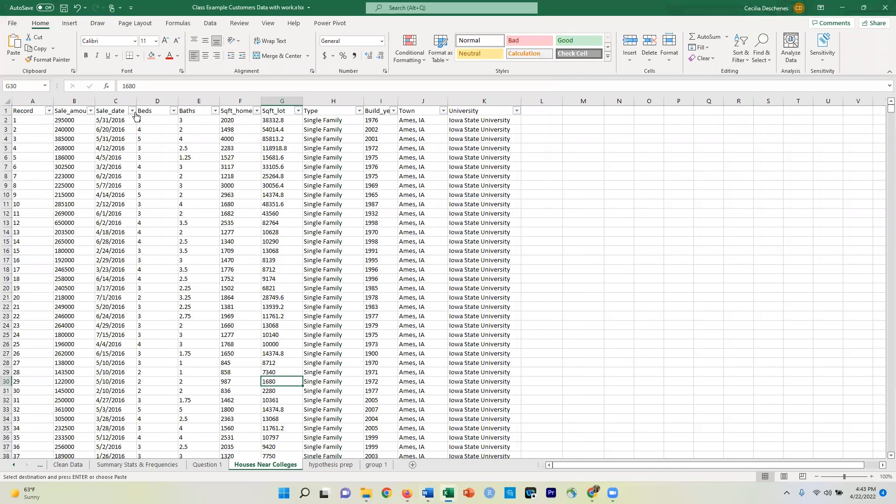
{"action": "left_click", "coordinate": [210, 24]}
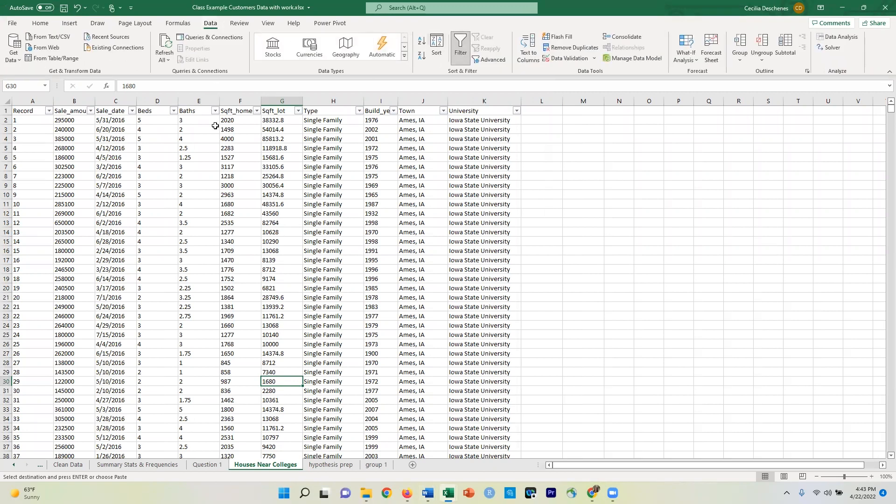
{"action": "left_click", "coordinate": [173, 110]}
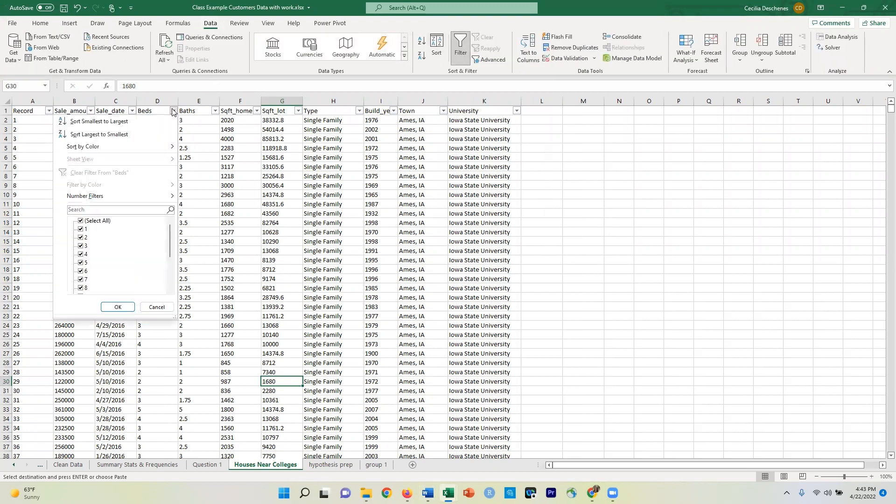
{"action": "left_click", "coordinate": [82, 221]}
{"action": "left_click", "coordinate": [81, 247]}
{"action": "left_click", "coordinate": [117, 307]}
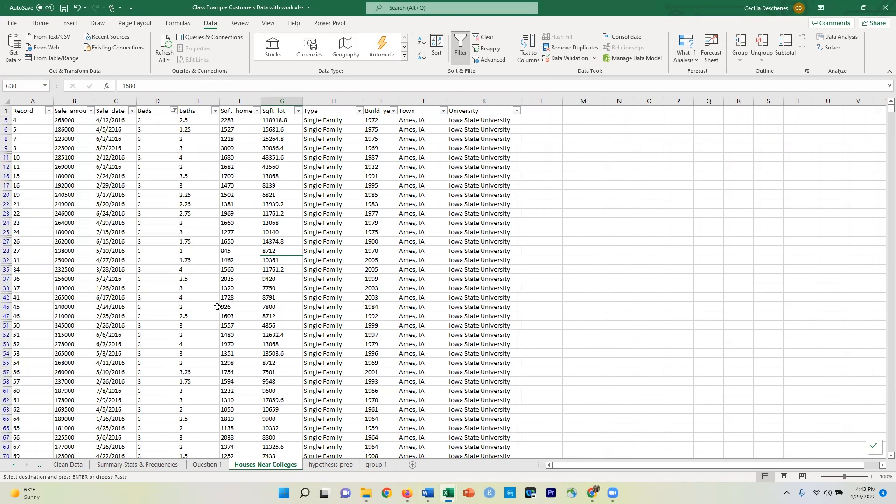
Copy the whole filtered 3-bedroom table, from the Record header in A1 through the last row of the University column
{"action": "left_click", "coordinate": [21, 112]}
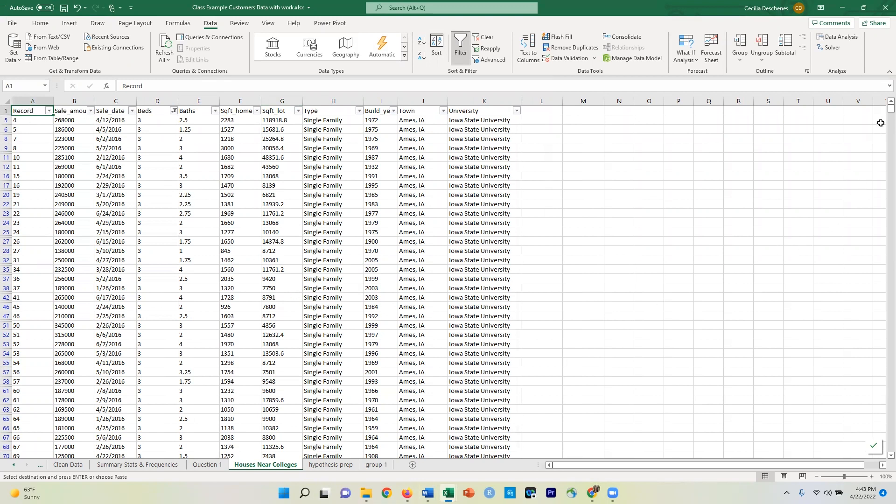
{"action": "left_click_drag", "start_coordinate": [884, 112], "coordinate": [883, 456]}
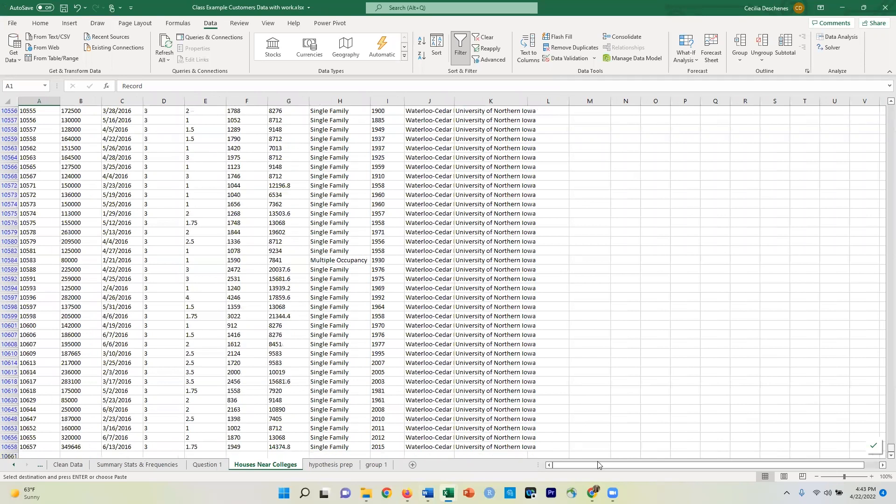
{"action": "left_click", "coordinate": [482, 448], "text": "shift"}
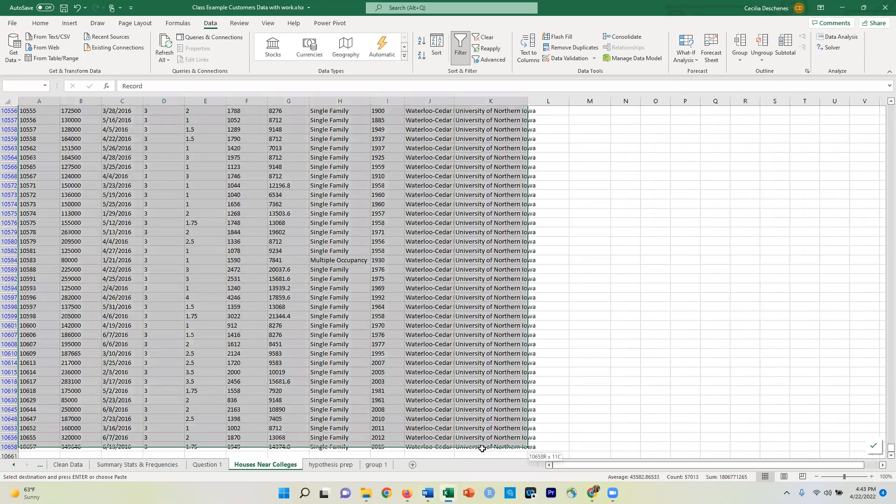
{"action": "right_click", "coordinate": [480, 439]}
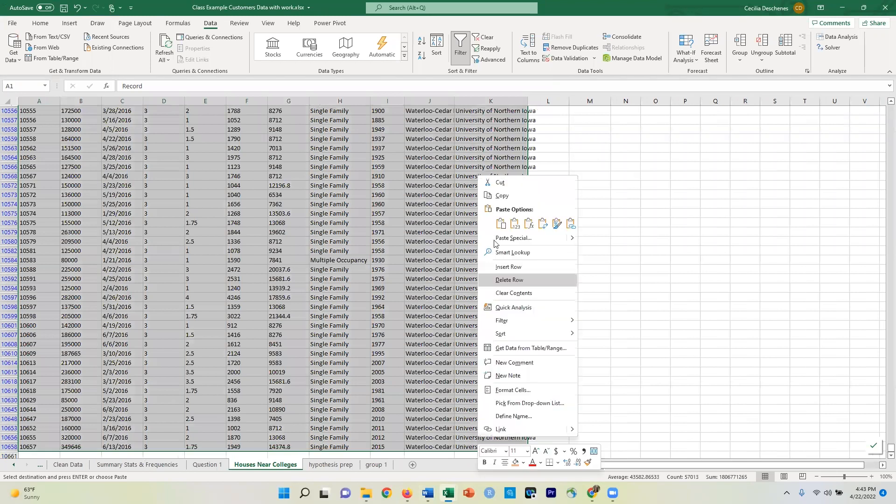
{"action": "left_click", "coordinate": [501, 196]}
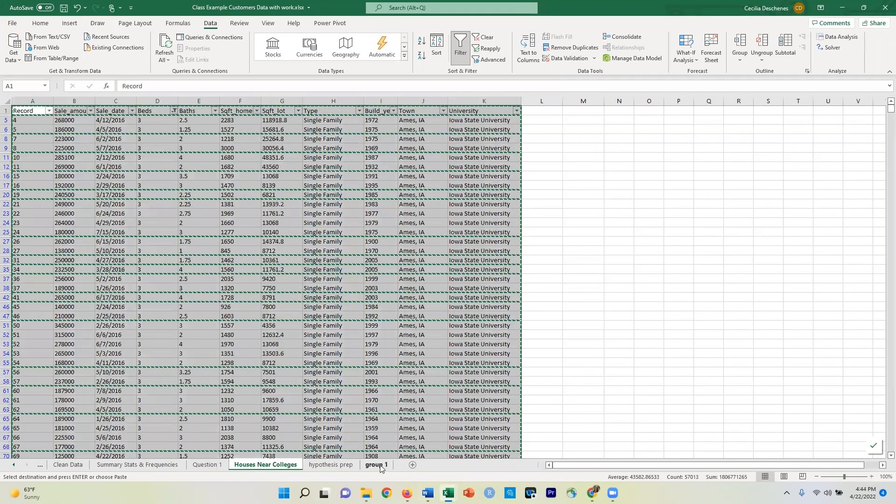
Paste the copied 3-bedroom records as values into the group 1 sheet, starting at cell A1
{"action": "left_click", "coordinate": [380, 466]}
{"action": "right_click", "coordinate": [26, 111]}
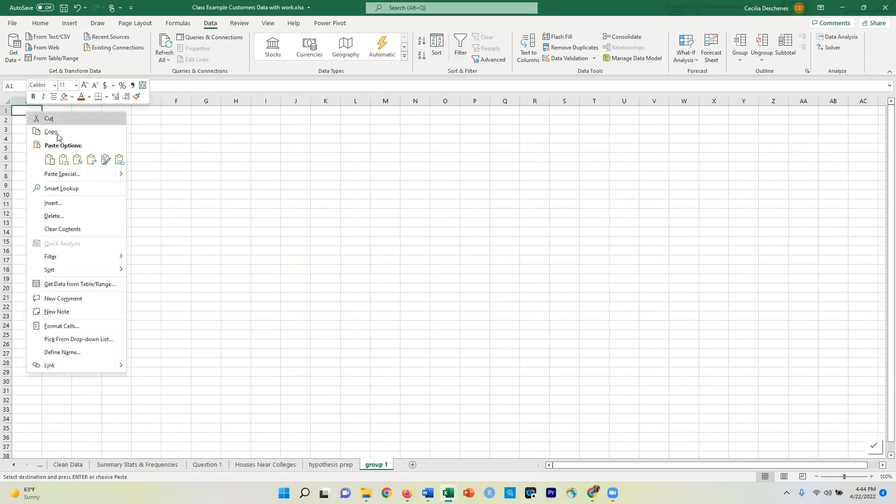
{"action": "left_click", "coordinate": [63, 159]}
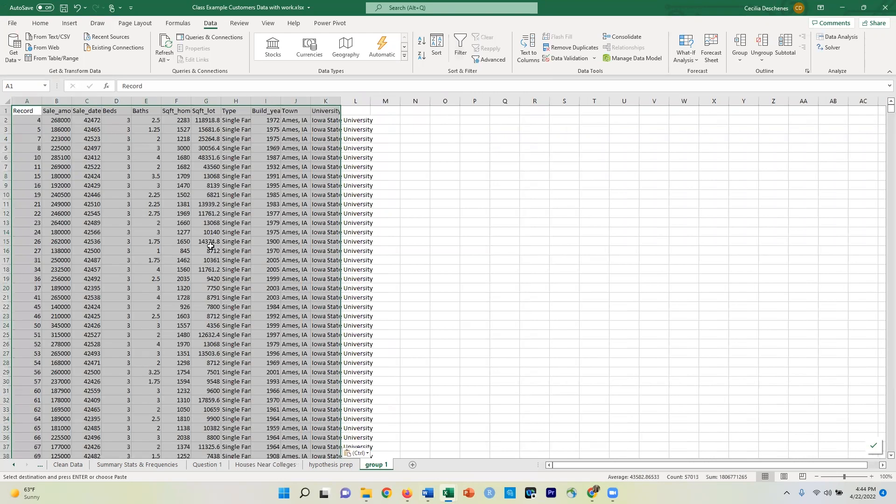
{"action": "left_click", "coordinate": [157, 278]}
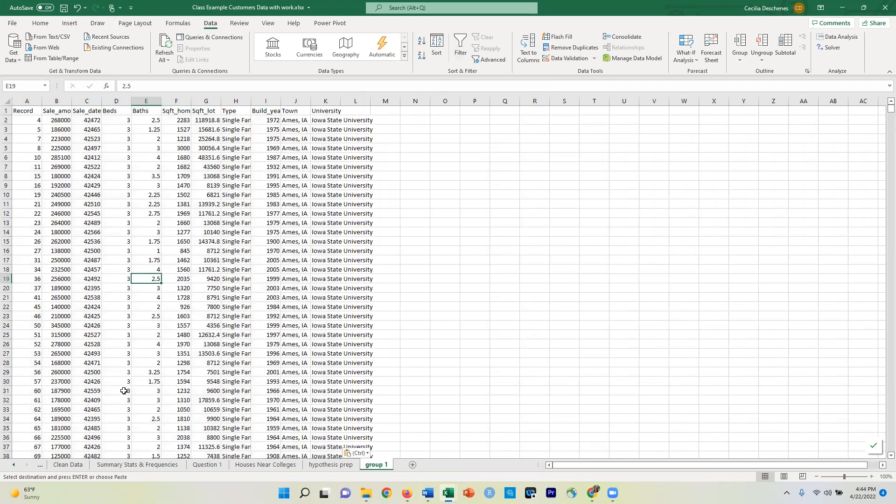
Add another worksheet after the group 1 sheet and name it "group 2"
{"action": "left_click", "coordinate": [413, 465]}
{"action": "right_click", "coordinate": [414, 468]}
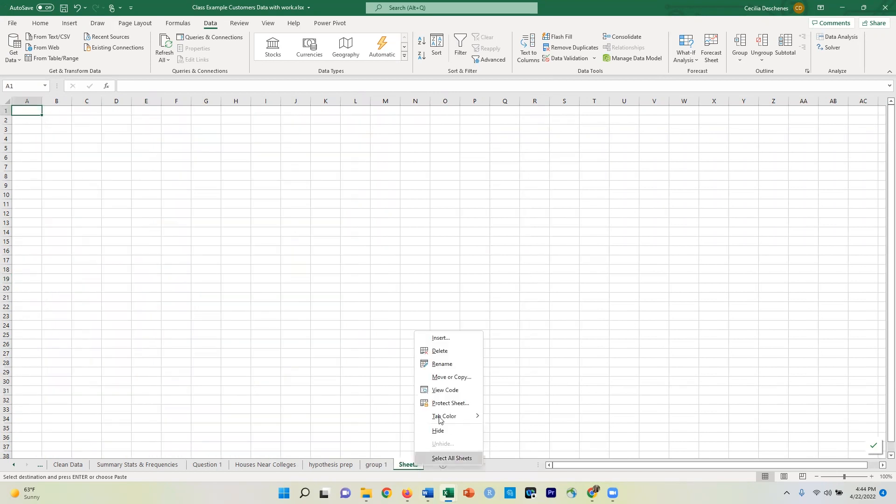
{"action": "left_click", "coordinate": [448, 362]}
{"action": "type", "text": "group 2"}
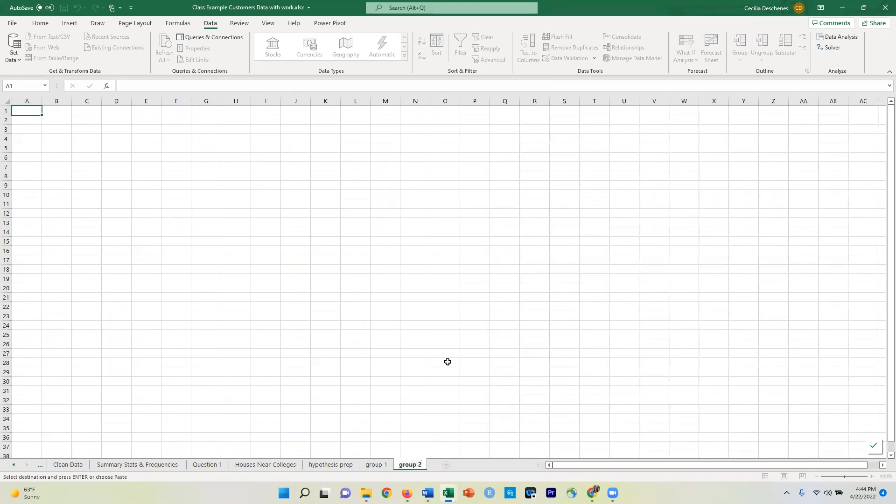
{"action": "key", "text": "Return"}
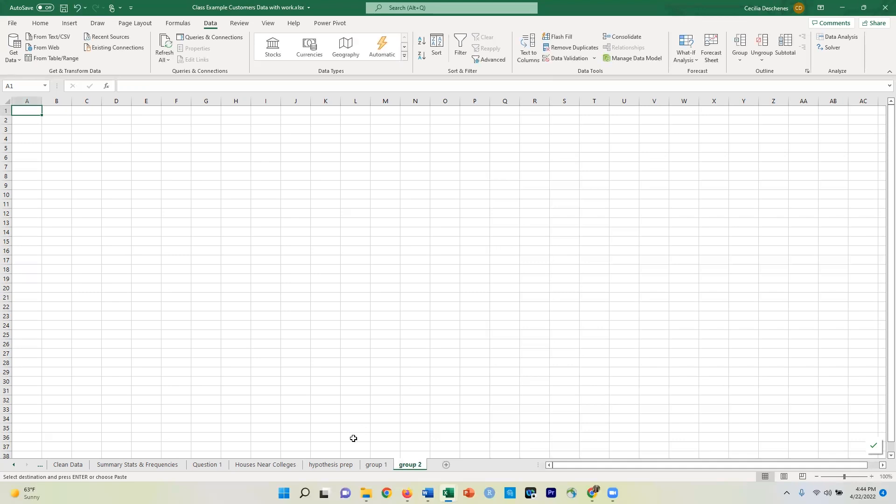
Clear the existing filter on the Houses Near Colleges sheet and filter its Beds column to show only 1 and 2
{"action": "left_click", "coordinate": [262, 466]}
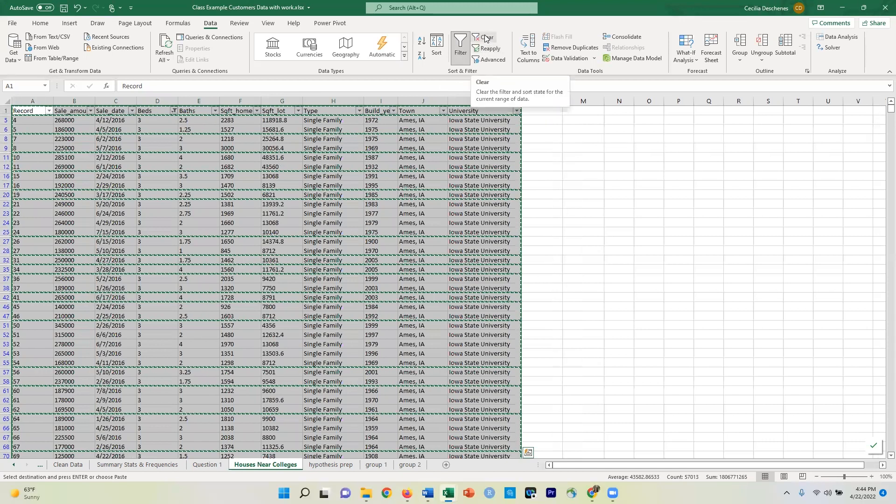
{"action": "left_click", "coordinate": [485, 36]}
{"action": "left_click", "coordinate": [264, 205]}
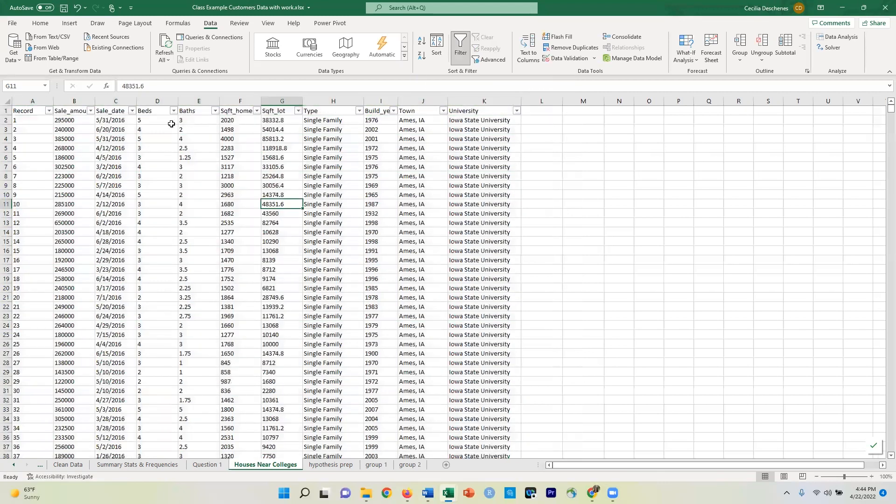
{"action": "left_click", "coordinate": [173, 111]}
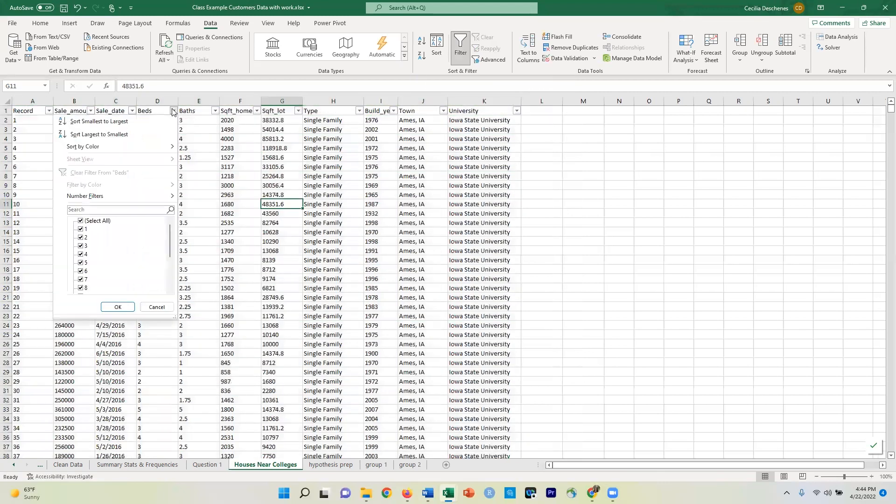
{"action": "left_click", "coordinate": [80, 221]}
{"action": "left_click", "coordinate": [81, 228]}
{"action": "left_click", "coordinate": [80, 238]}
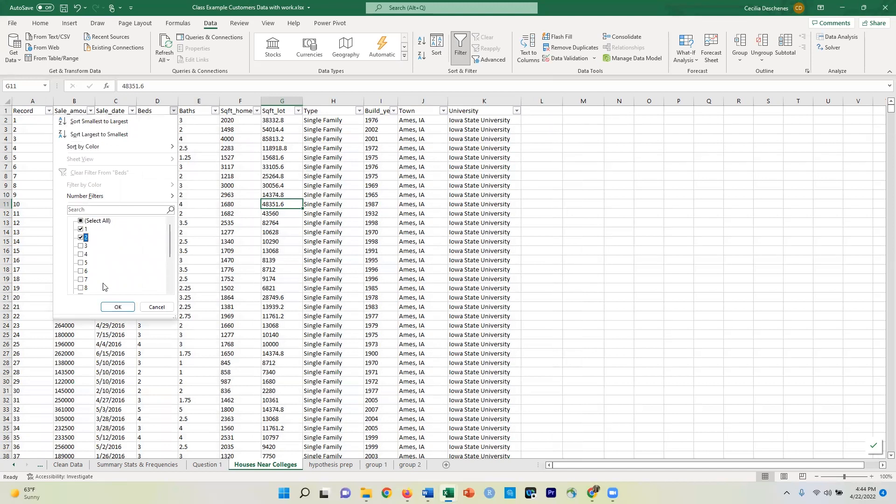
{"action": "left_click", "coordinate": [117, 307]}
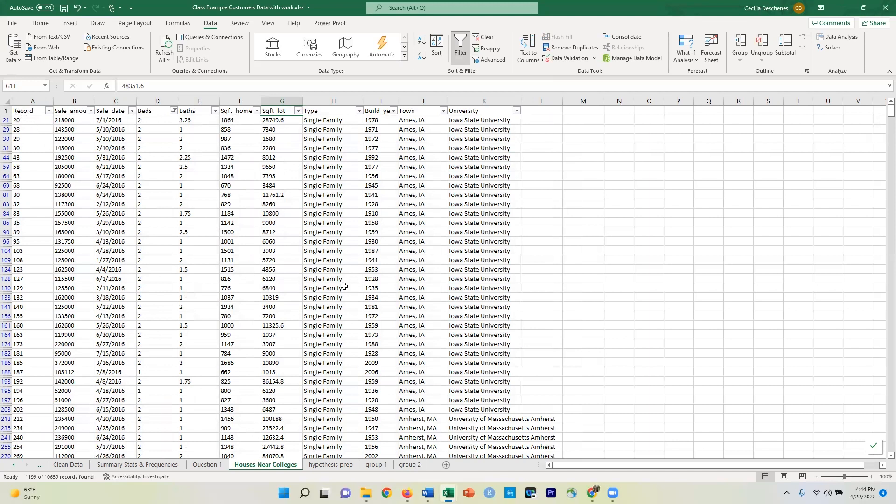
Copy the entire filtered table of houses with 1 and 2 beds, including its header row
{"action": "key", "text": "ctrl+Home"}
{"action": "scroll", "coordinate": [455, 329], "scroll_direction": "down", "scroll_amount": 11}
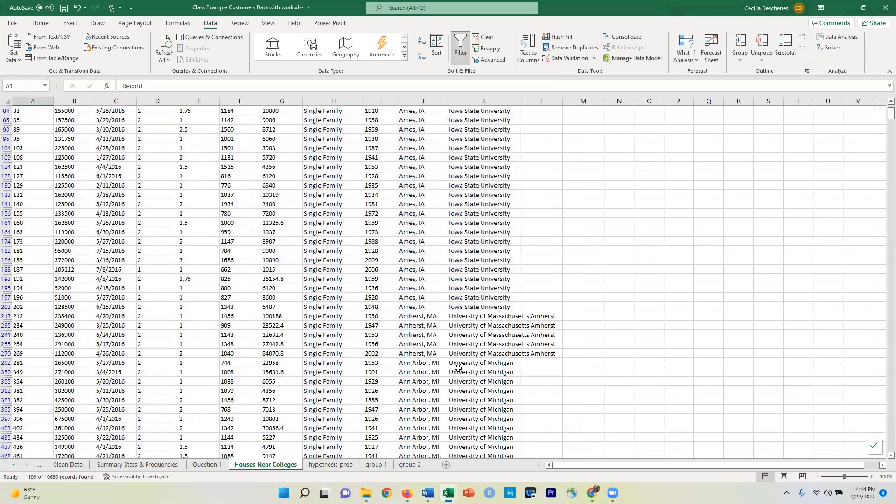
{"action": "left_click_drag", "start_coordinate": [882, 120], "coordinate": [884, 450]}
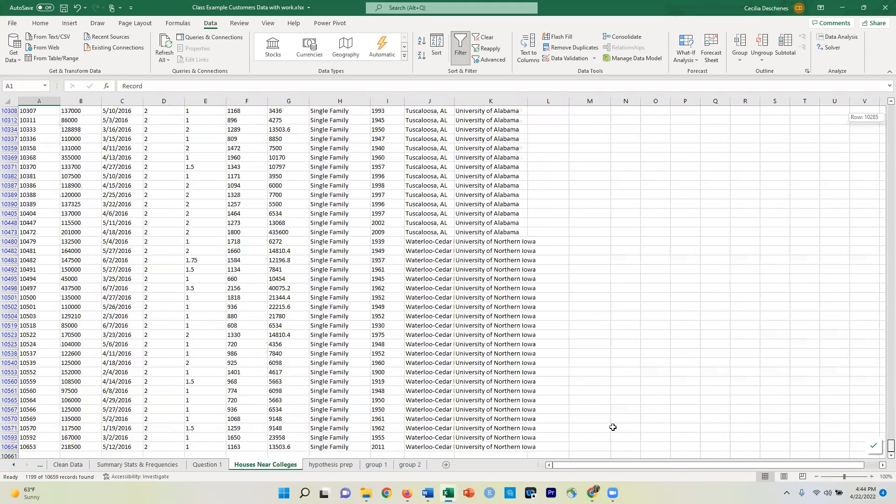
{"action": "left_click_drag", "start_coordinate": [613, 427], "coordinate": [607, 429]}
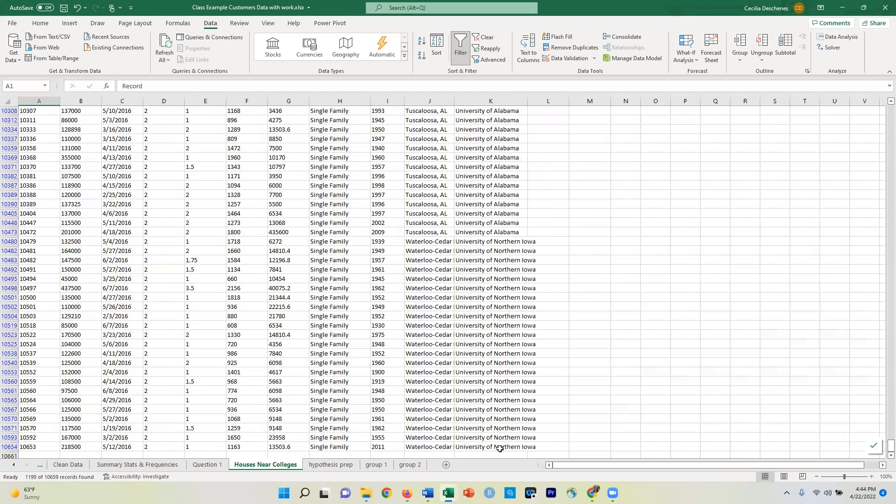
{"action": "key", "text": "ctrl+a"}
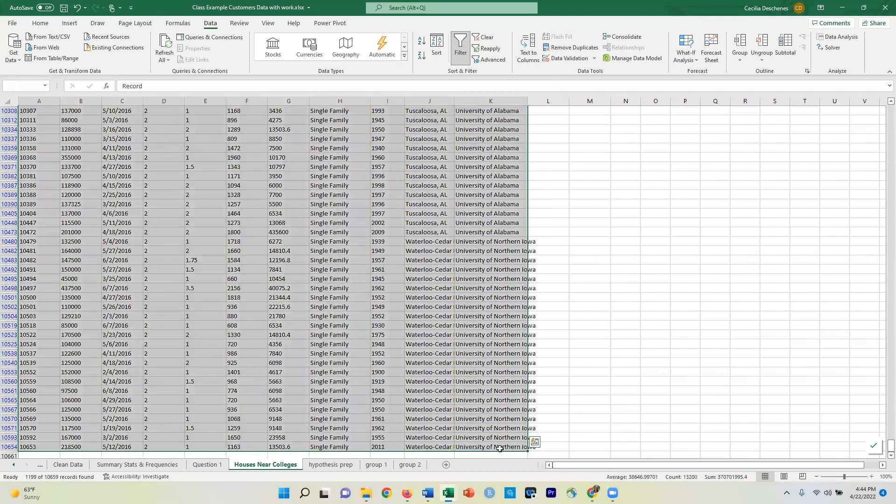
{"action": "key", "text": "ctrl+c"}
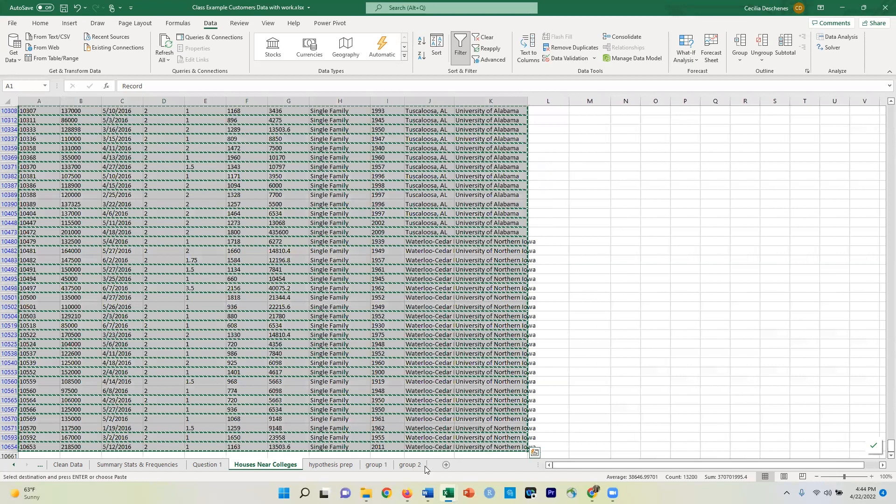
Paste the copied records for houses with 1 and 2 beds as values into the group 2 sheet, starting at cell A1
{"action": "left_click", "coordinate": [411, 465]}
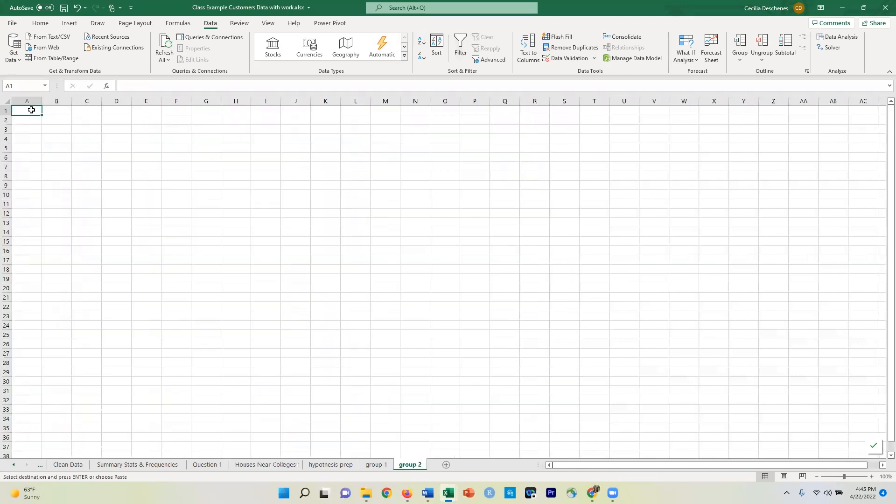
{"action": "right_click", "coordinate": [31, 110]}
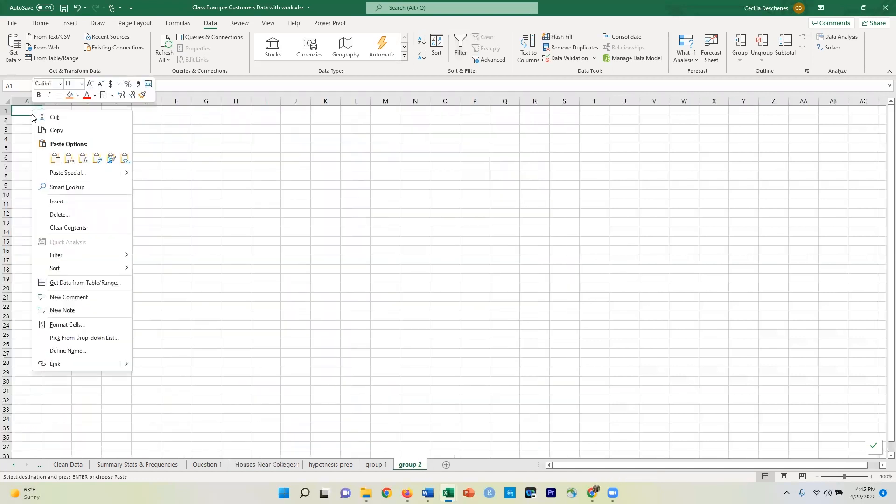
{"action": "left_click", "coordinate": [71, 159]}
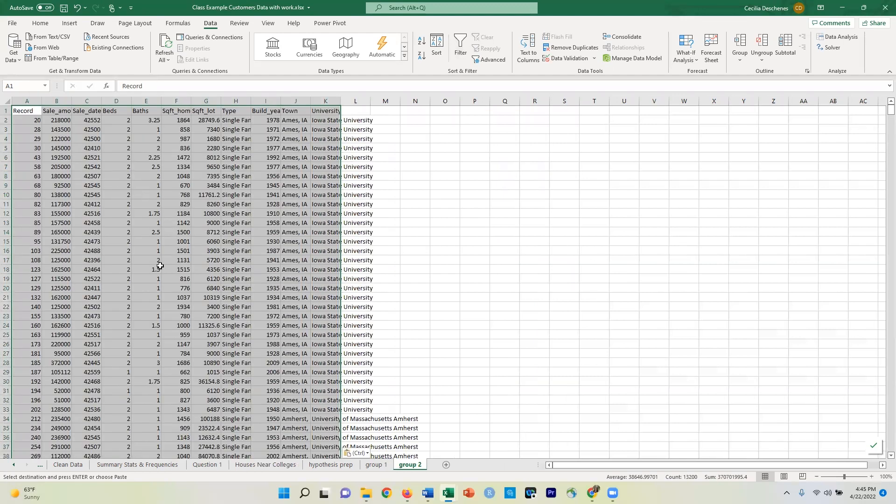
{"action": "left_click", "coordinate": [159, 266]}
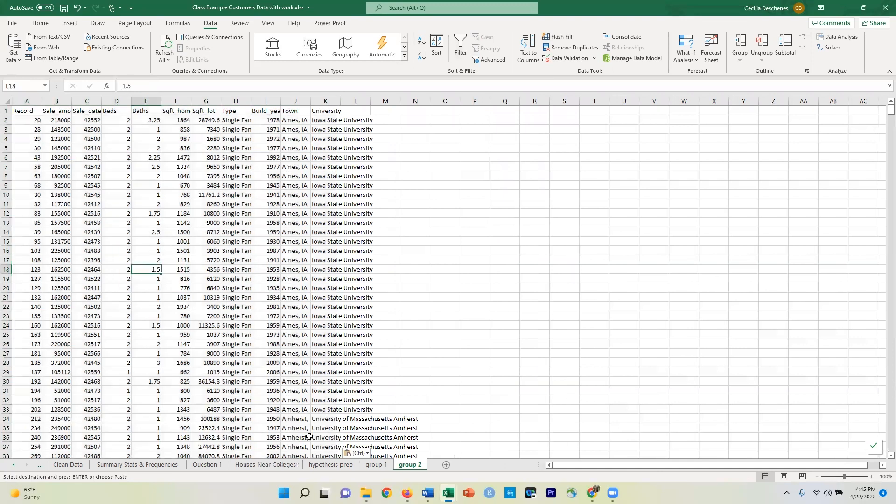
Enter the note "This is the group 1 data: here I define what this subset is." in cell N1 of the group 1 sheet
{"action": "left_click", "coordinate": [380, 464]}
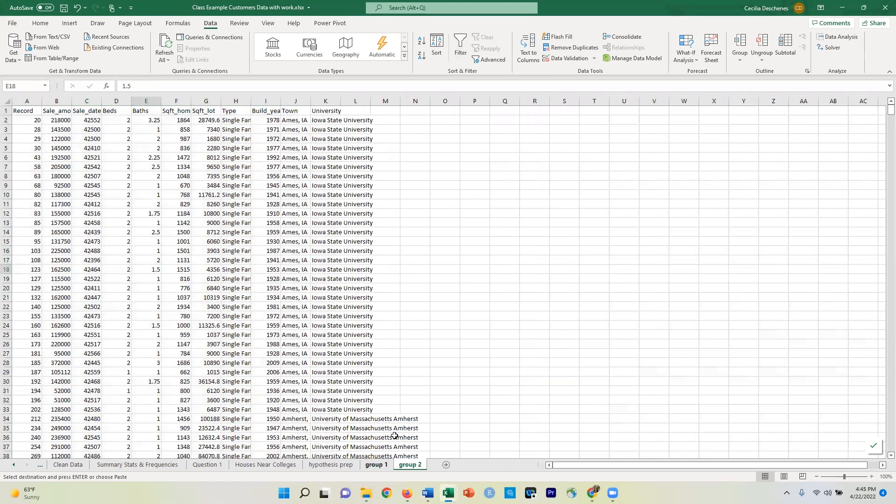
{"action": "left_click", "coordinate": [426, 111]}
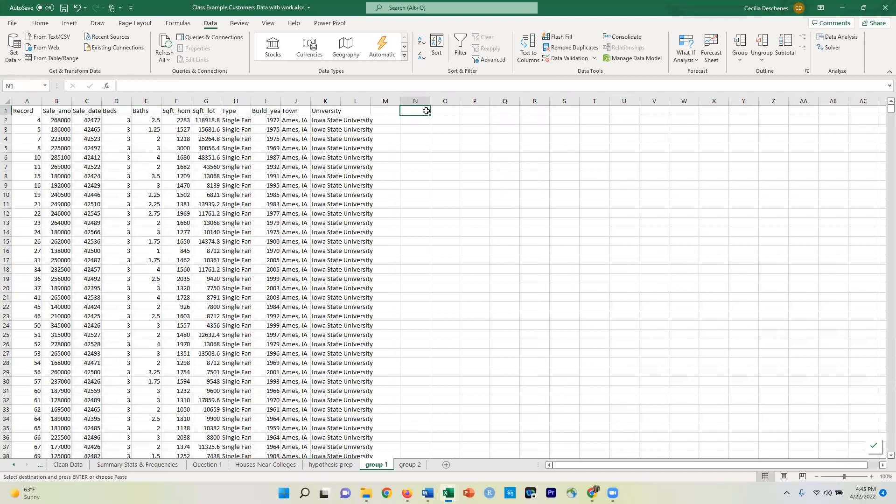
{"action": "type", "text": "This is the group "}
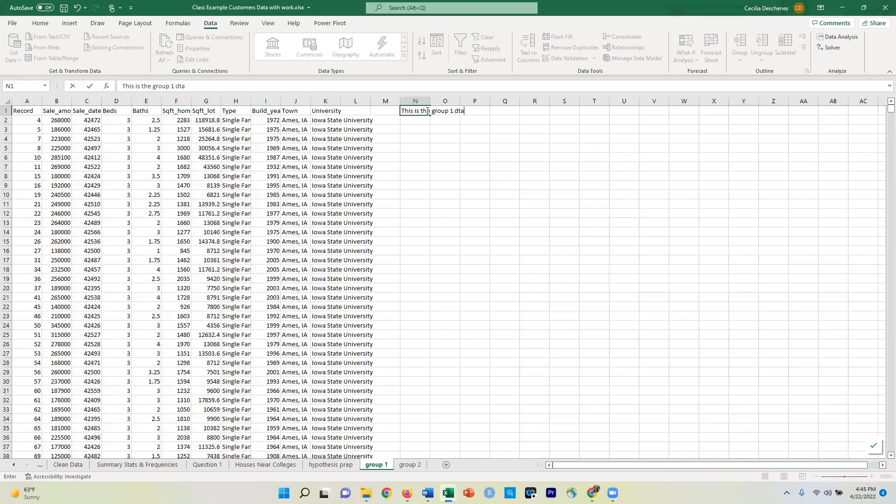
{"action": "type", "text": "1 date a"}
{"action": "type", "text": "ere "}
{"action": "type", "text": "I define what this "}
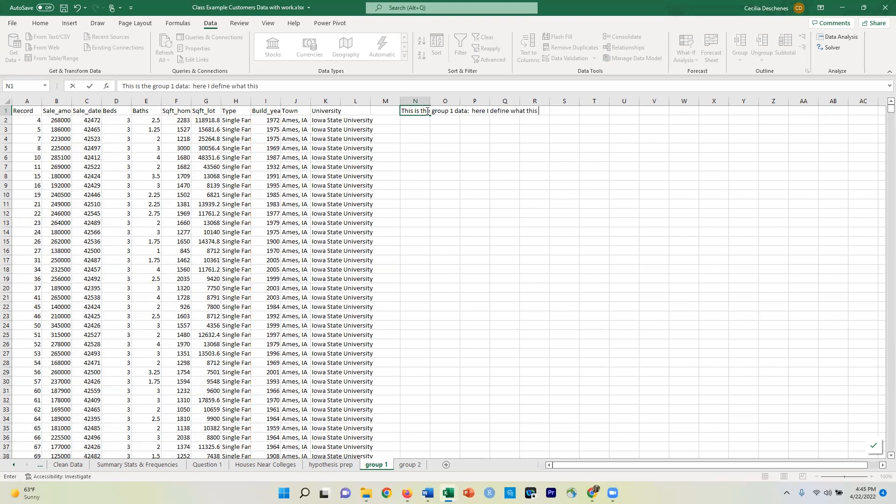
{"action": "type", "text": "subset is."}
{"action": "left_click", "coordinate": [532, 149]}
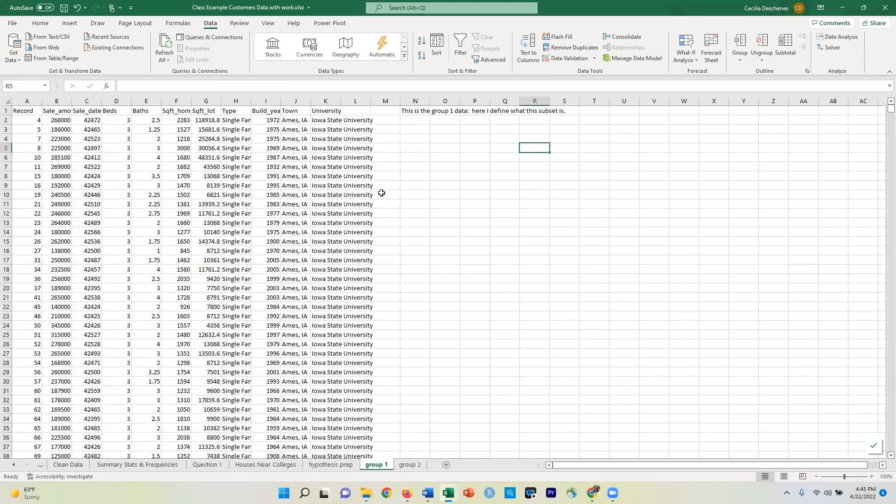
Shade the note's cells N1:S1 on the group 1 sheet with the current orange fill colour
{"action": "left_click_drag", "start_coordinate": [414, 112], "coordinate": [544, 110]}
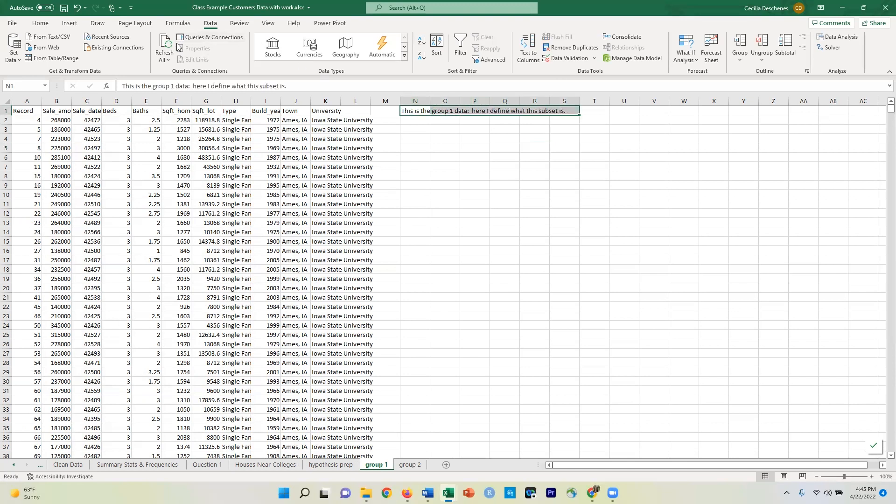
{"action": "left_click", "coordinate": [47, 24]}
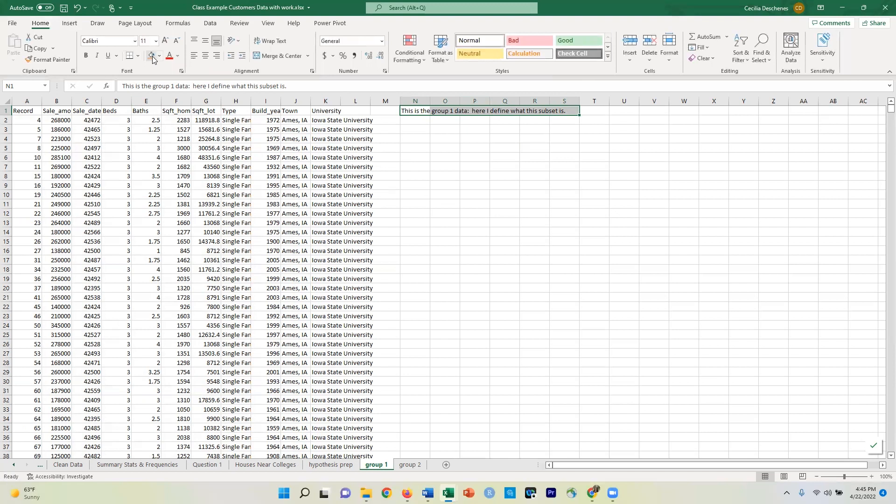
{"action": "left_click", "coordinate": [151, 56]}
{"action": "left_click", "coordinate": [439, 204]}
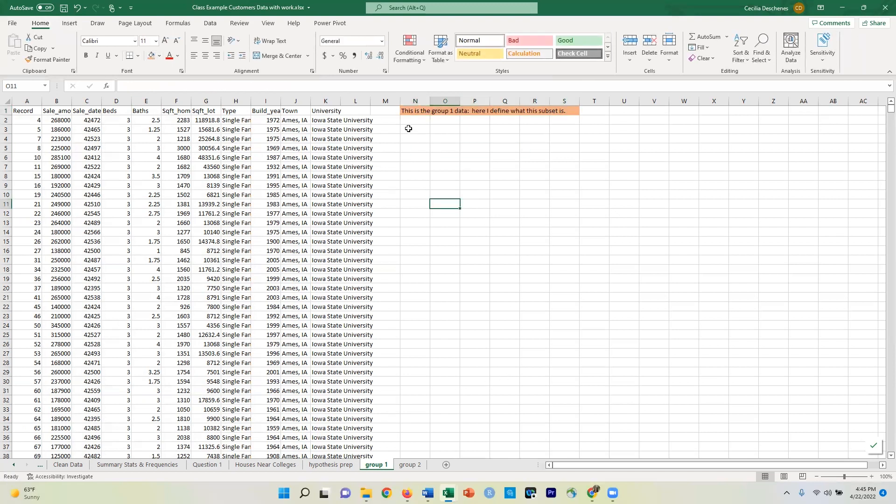
Copy the shaded note in N1:T1 from the group 1 sheet to cell N1 of the group 2 sheet
{"action": "left_click_drag", "start_coordinate": [406, 112], "coordinate": [585, 108]}
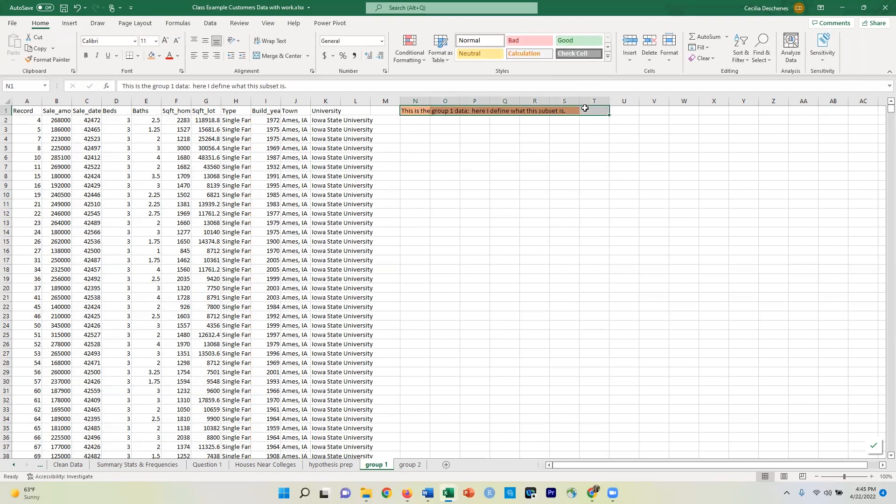
{"action": "key", "text": "ctrl+c"}
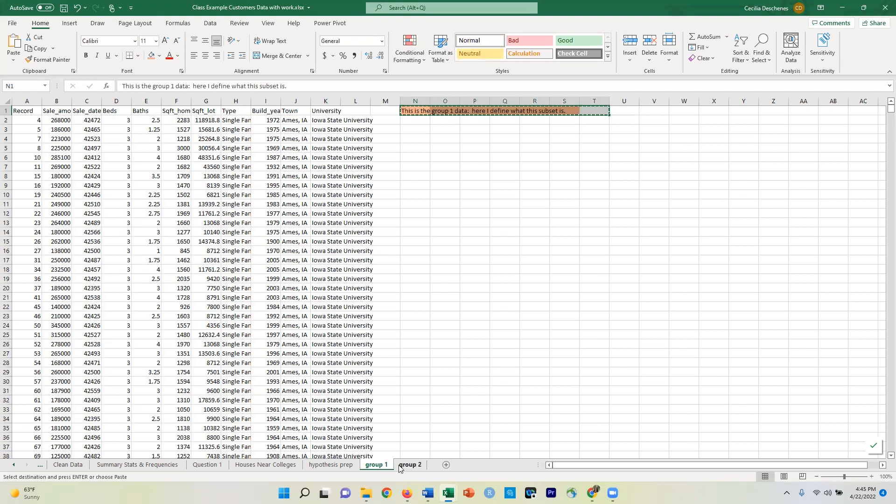
{"action": "key", "text": "ctrl+Page_Down"}
{"action": "left_click", "coordinate": [417, 111]}
{"action": "key", "text": "ctrl+v"}
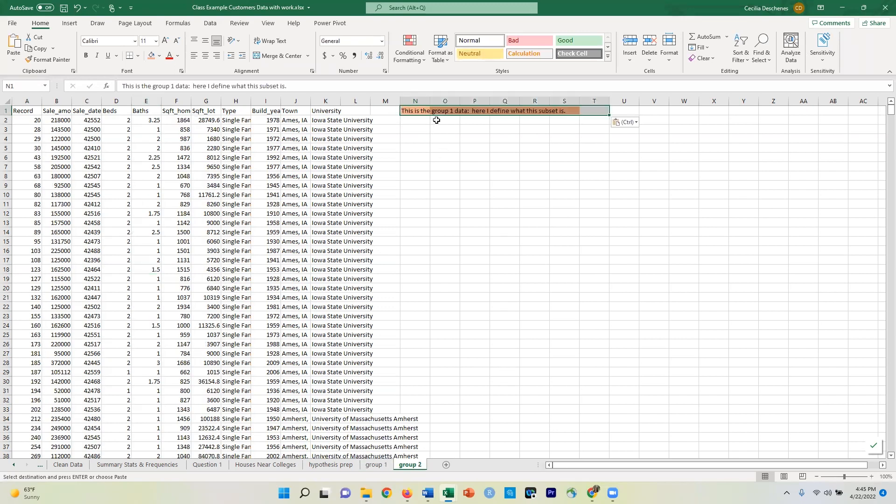
Edit the note in cell N1 of the group 2 sheet so that it refers to "group 2 data"
{"action": "key", "text": "F2"}
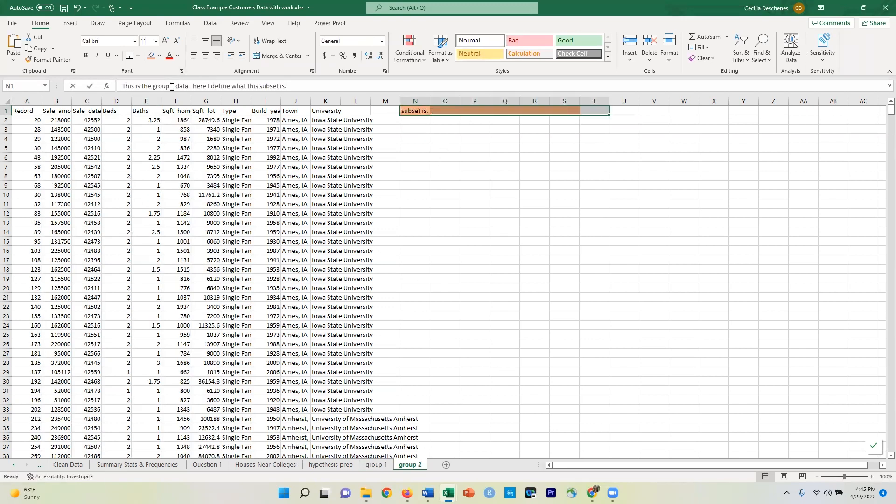
{"action": "left_click", "coordinate": [173, 87]}
{"action": "key", "text": "Delete"}
{"action": "type", "text": "2"}
{"action": "left_click", "coordinate": [262, 178]}
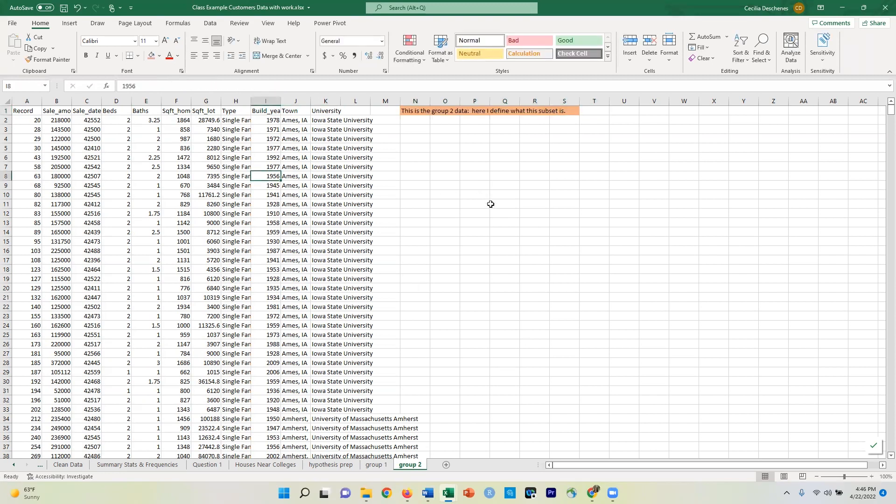
Add a new worksheet after group 2 and name it "hypothesis test"
{"action": "left_click", "coordinate": [446, 465]}
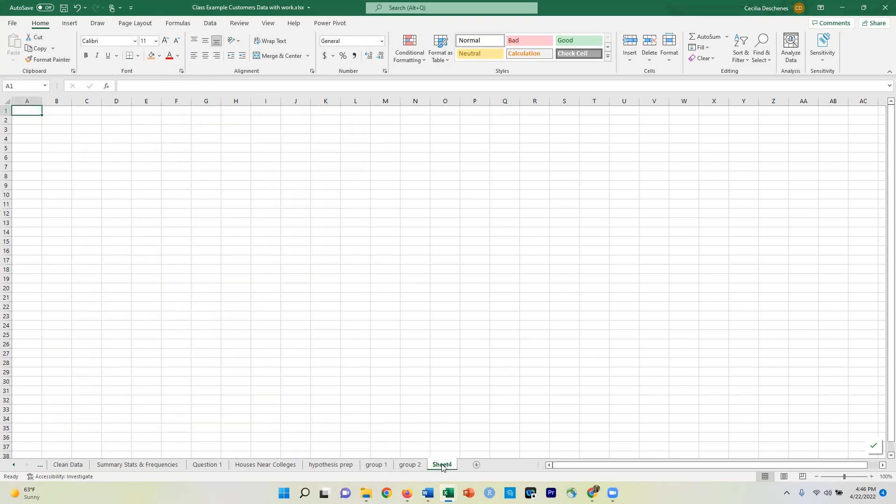
{"action": "right_click", "coordinate": [442, 468]}
{"action": "left_click", "coordinate": [489, 363]}
{"action": "type", "text": "hypotheis"}
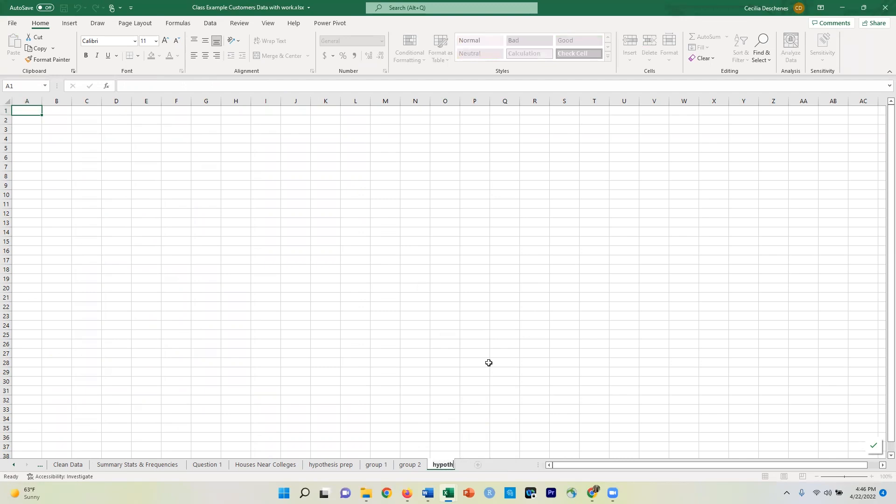
{"action": "key", "text": "BackSpace"}
{"action": "key", "text": "BackSpace"}
{"action": "type", "text": "sis test"}
{"action": "left_click", "coordinate": [489, 363]}
Check the average Sale_amount formula on the hypothesis prep sheet, then view the header row of the Houses Near Colleges sheet
{"action": "left_click", "coordinate": [342, 467]}
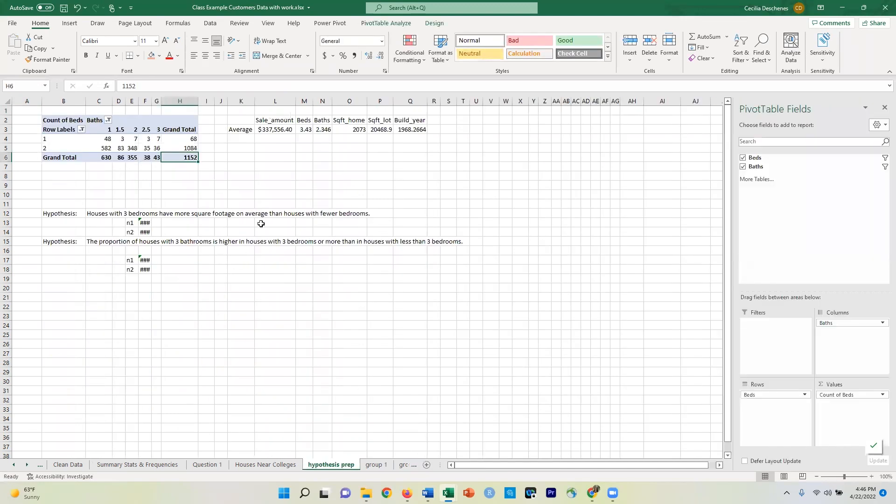
{"action": "left_click", "coordinate": [286, 131]}
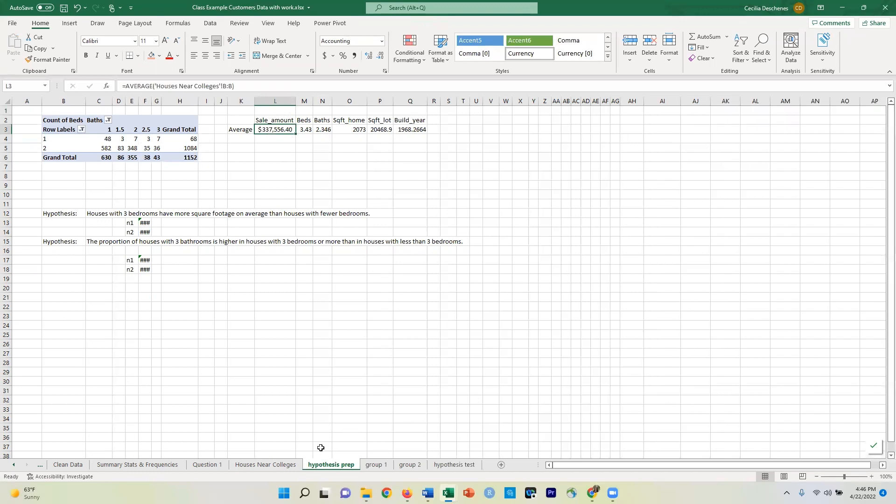
{"action": "left_click", "coordinate": [278, 464]}
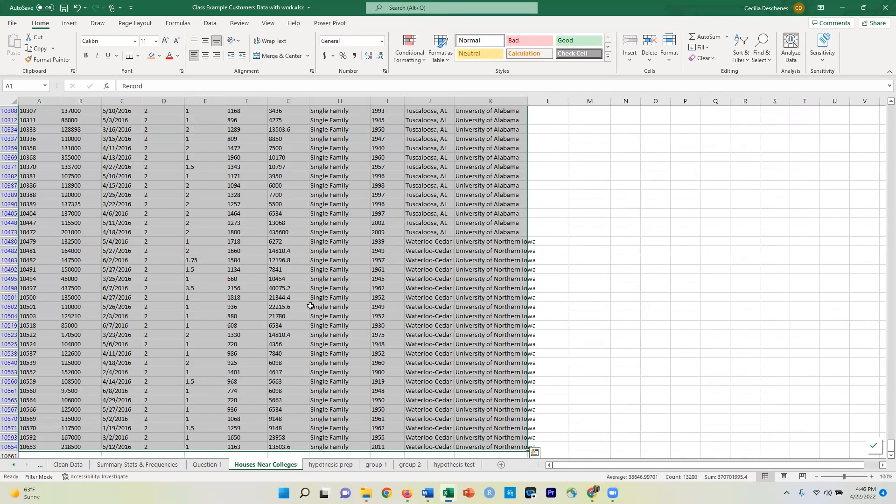
{"action": "left_click", "coordinate": [339, 306]}
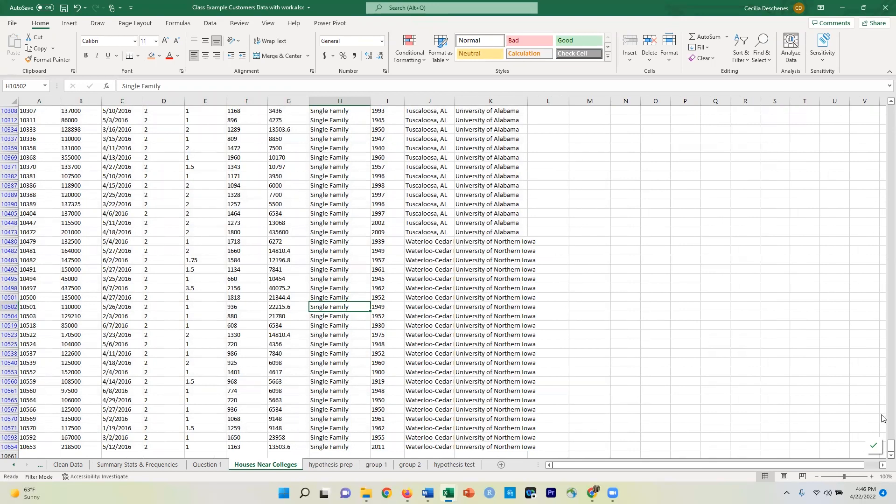
{"action": "left_click_drag", "start_coordinate": [889, 446], "coordinate": [356, 125]}
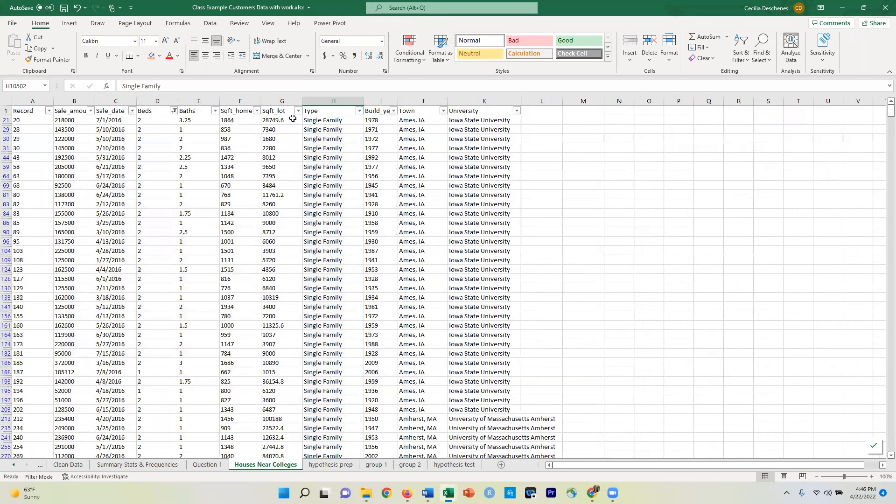
{"action": "left_click", "coordinate": [90, 111]}
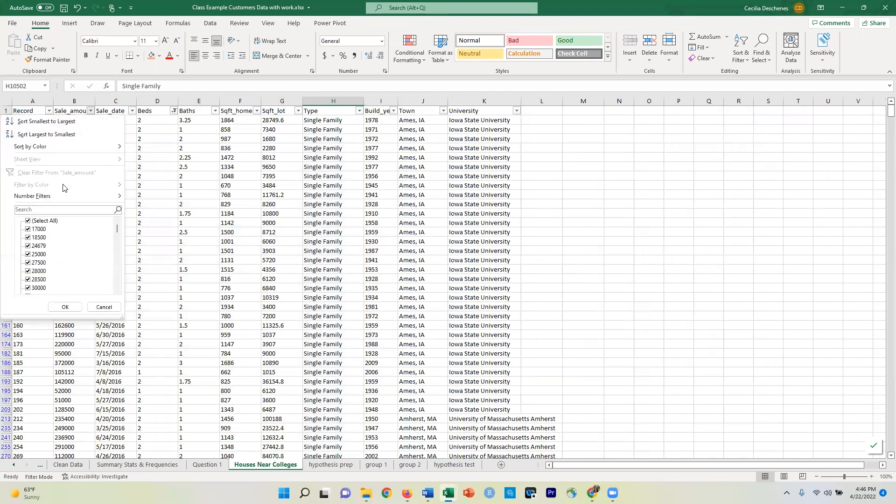
{"action": "mouse_move", "coordinate": [46, 200]}
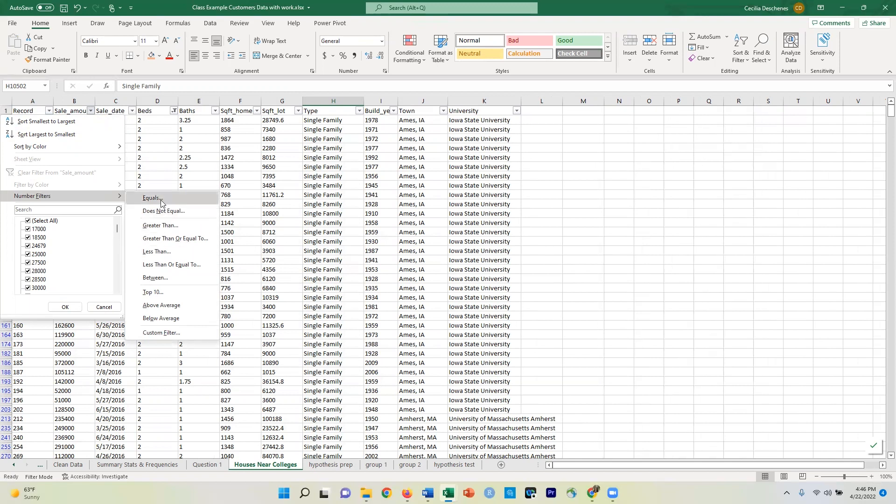
{"action": "left_click", "coordinate": [159, 225]}
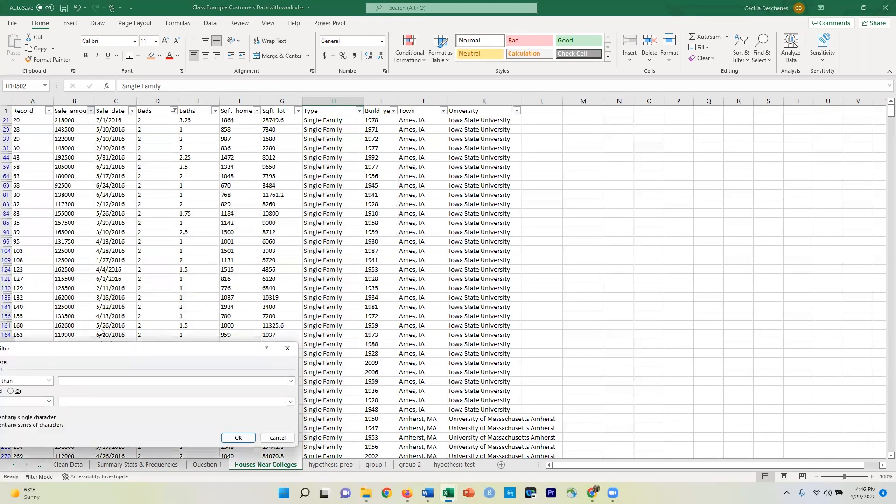
{"action": "left_click_drag", "start_coordinate": [106, 353], "coordinate": [243, 268]}
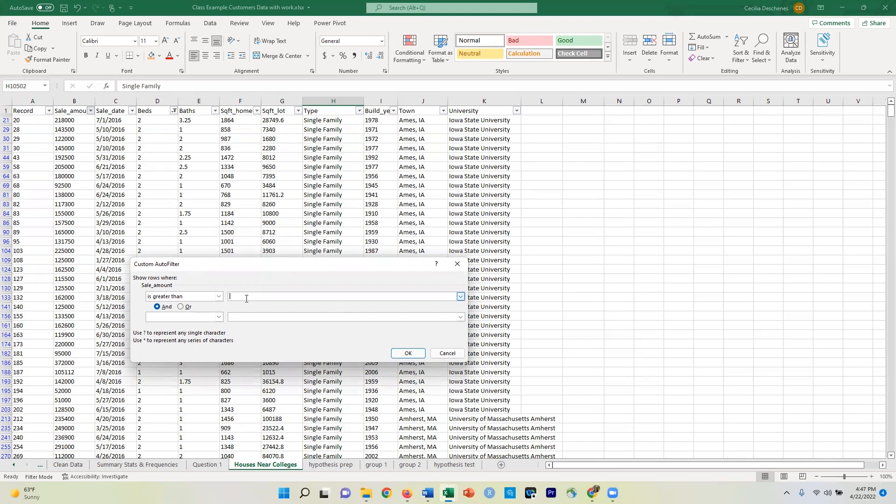
{"action": "left_click", "coordinate": [460, 297]}
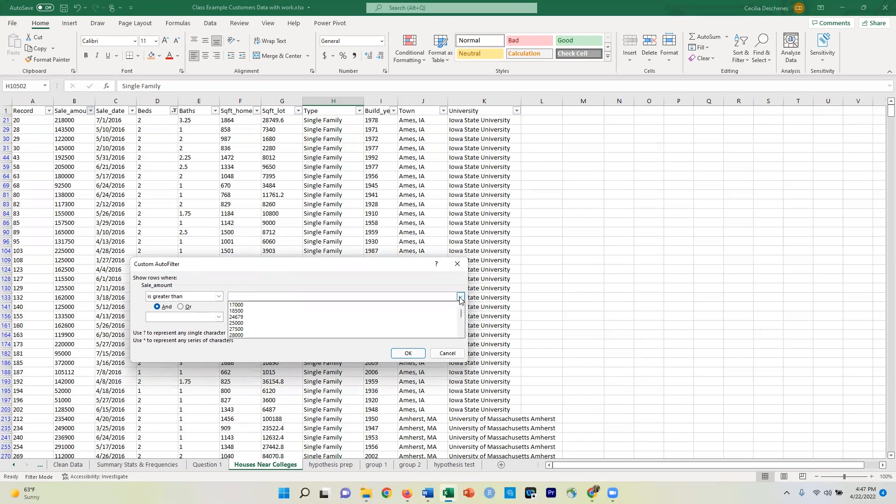
{"action": "left_click", "coordinate": [333, 296]}
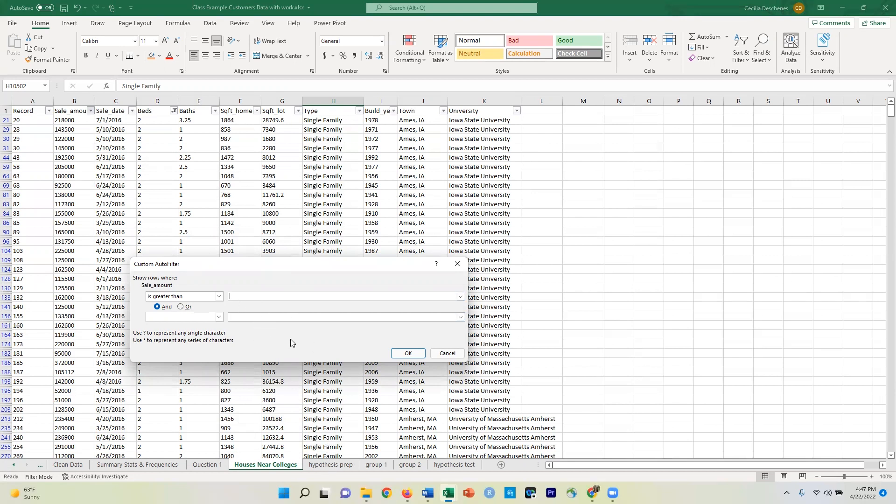
{"action": "left_click", "coordinate": [447, 354]}
Copy the average Sale_amount in cell L3 of the hypothesis prep sheet
{"action": "left_click", "coordinate": [333, 465]}
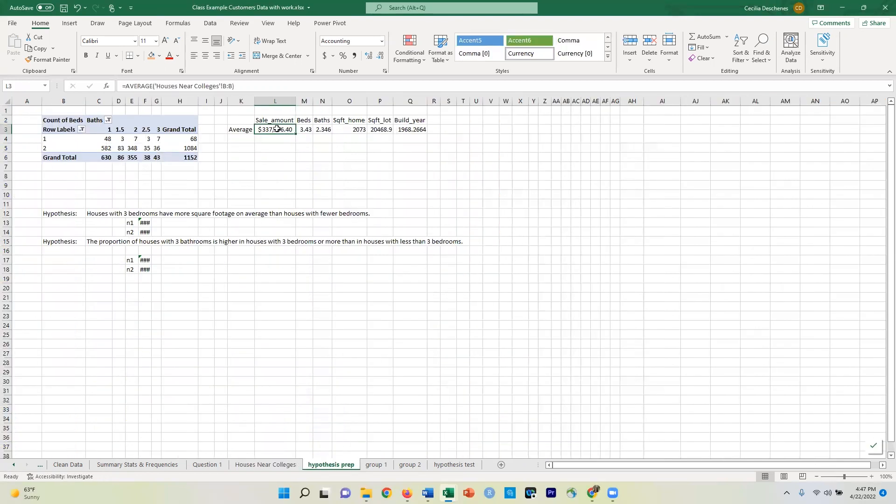
{"action": "right_click", "coordinate": [277, 131]}
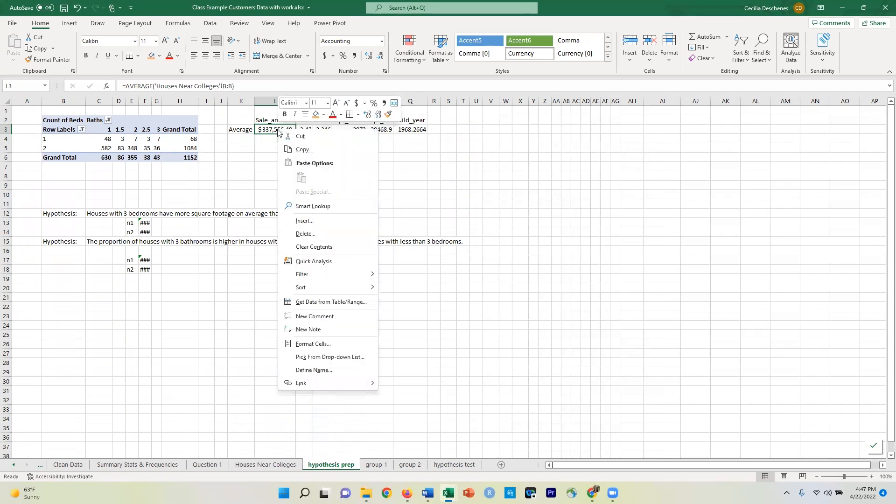
{"action": "left_click", "coordinate": [301, 149]}
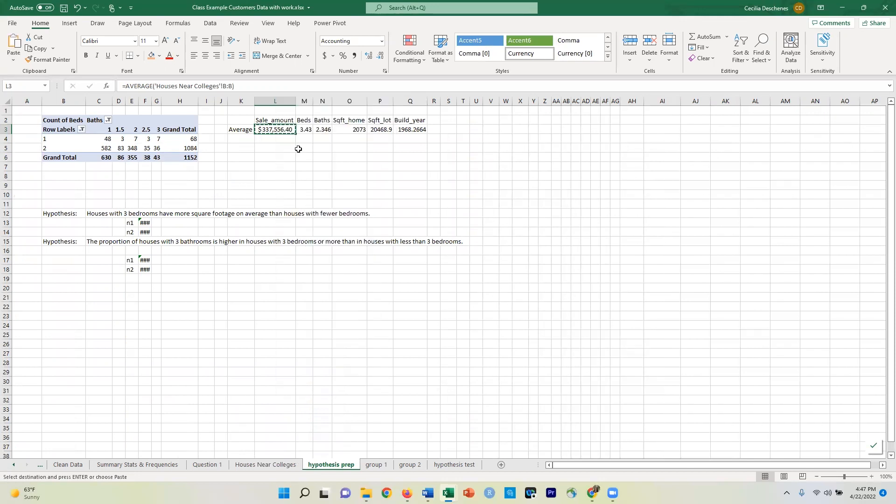
Filter the Sale_amount column of the Houses Near Colleges sheet to values greater than the copied average
{"action": "left_click", "coordinate": [261, 465]}
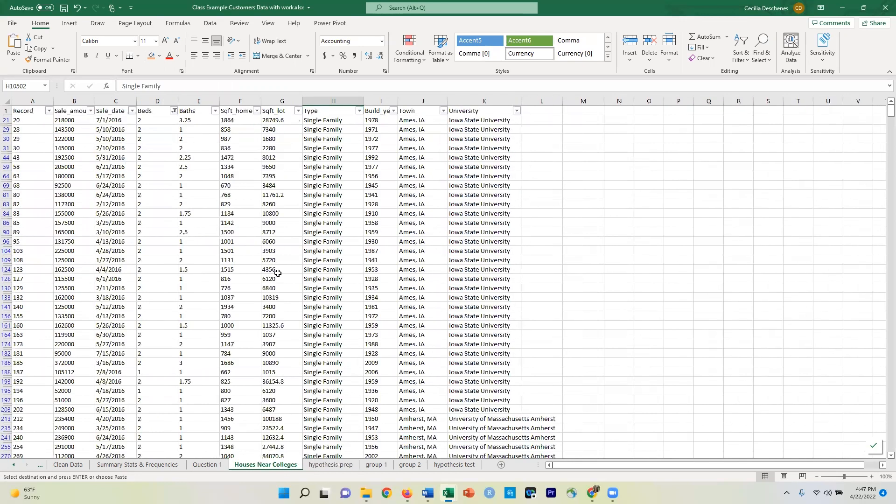
{"action": "left_click", "coordinate": [90, 111]}
{"action": "left_click", "coordinate": [68, 194]}
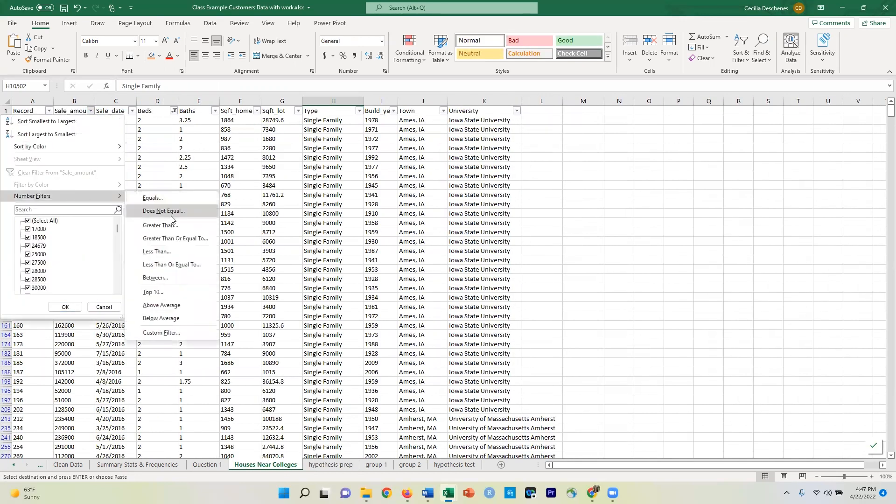
{"action": "left_click", "coordinate": [166, 230]}
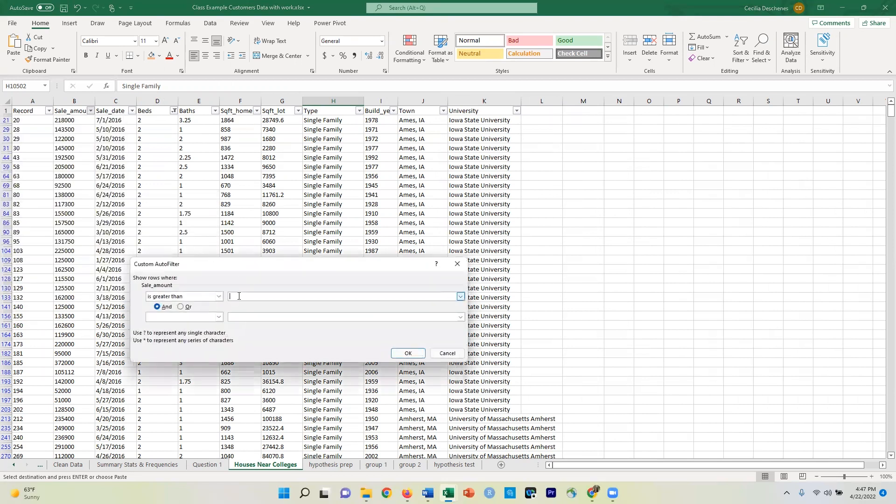
{"action": "key", "text": "ctrl+v"}
{"action": "left_click", "coordinate": [408, 353]}
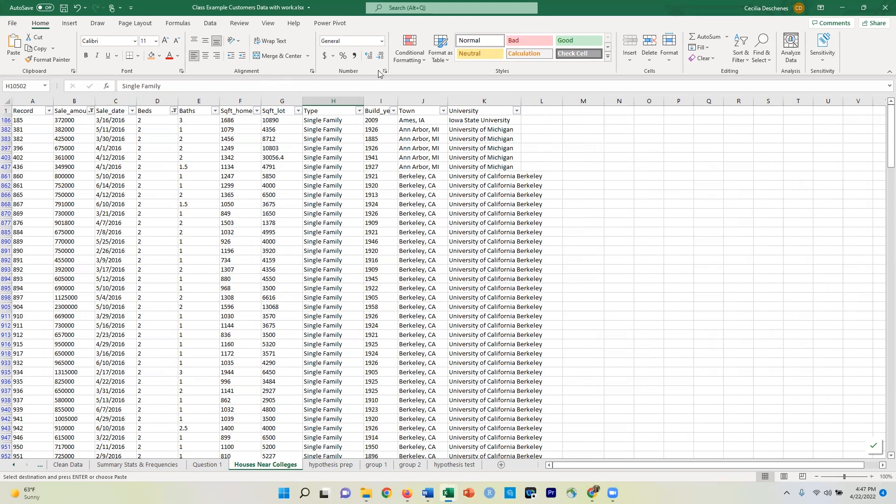
Clear all filters from the Houses Near Colleges data and enter the note "This is the original data" in cell M1
{"action": "left_click", "coordinate": [210, 24]}
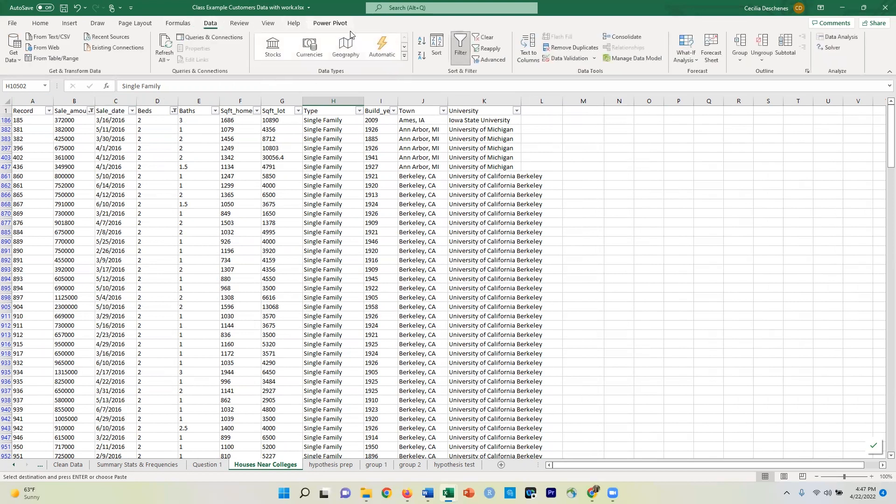
{"action": "left_click", "coordinate": [484, 37]}
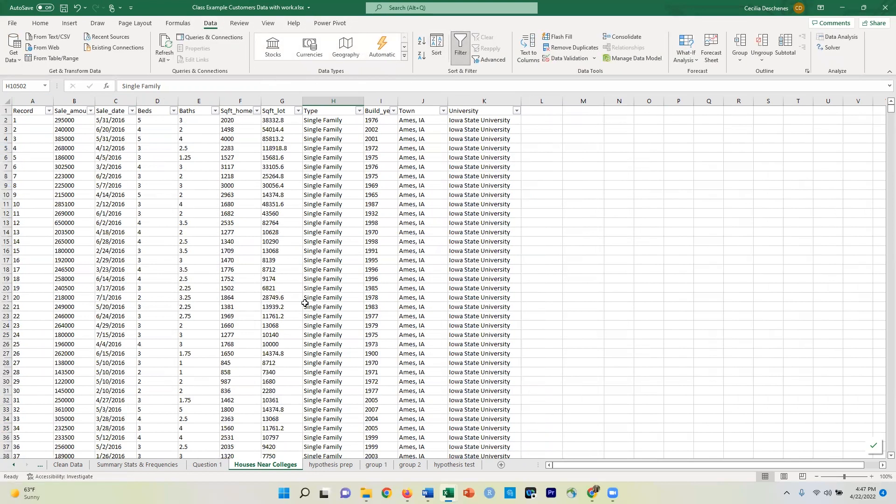
{"action": "left_click", "coordinate": [582, 112]}
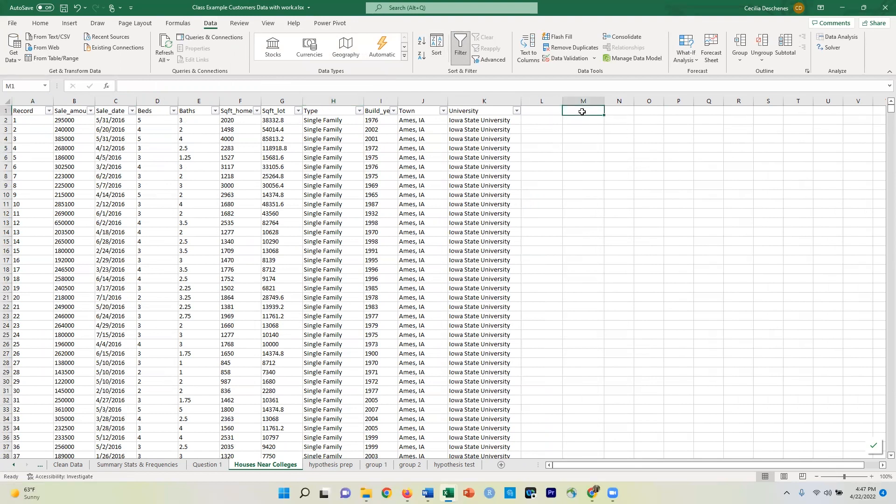
{"action": "type", "text": "Ths"}
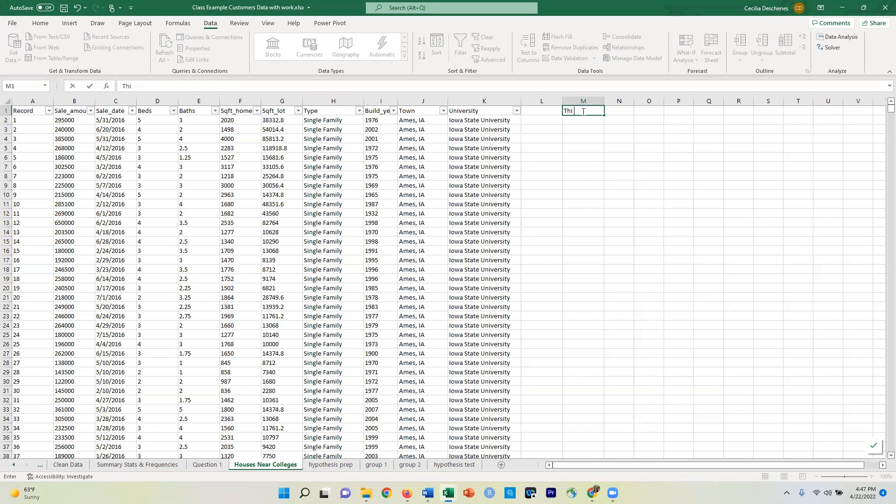
{"action": "type", "text": " uis"}
{"action": "type", "text": "s the"}
{"action": "type", "text": " original data"}
{"action": "key", "text": "Return"}
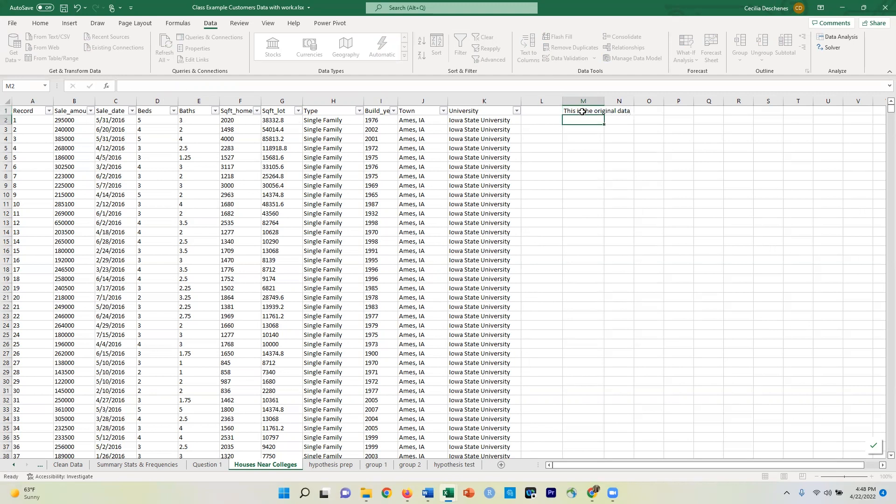
Highlight the note across cells M1:N1 with an orange fill
{"action": "left_click_drag", "start_coordinate": [583, 111], "coordinate": [616, 115]}
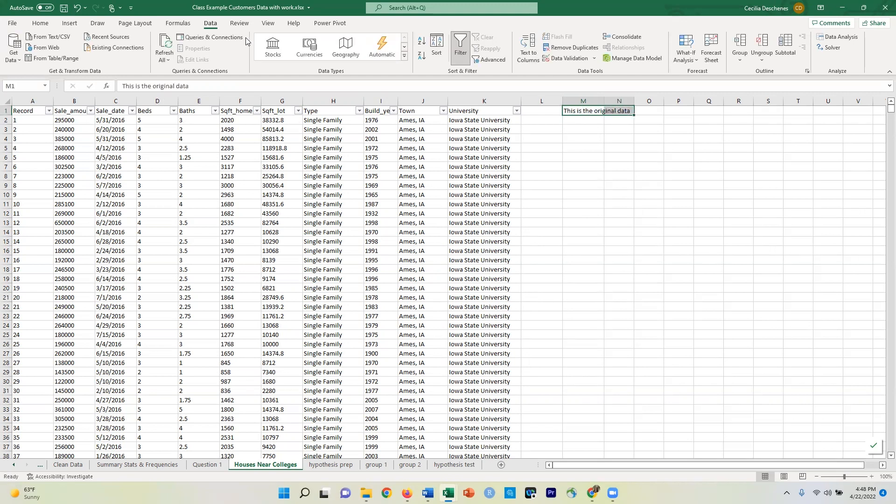
{"action": "left_click", "coordinate": [40, 24]}
{"action": "left_click", "coordinate": [152, 56]}
{"action": "left_click", "coordinate": [565, 183]}
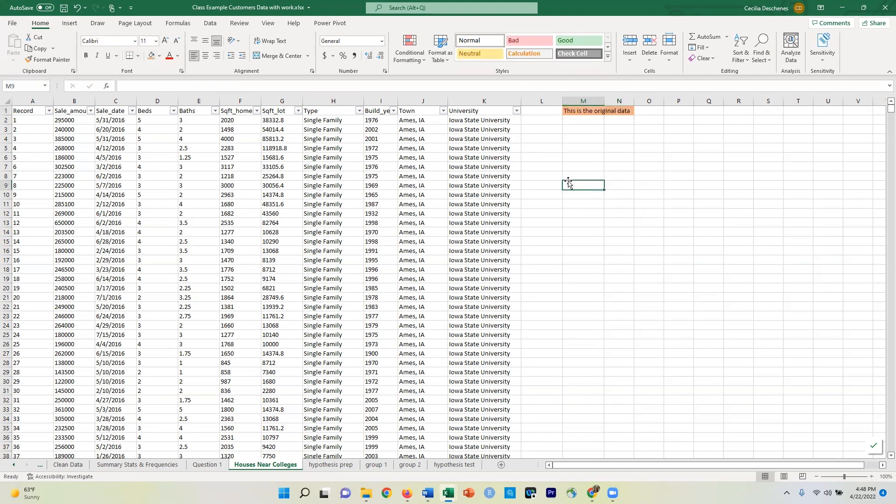
Enter the label "Hypothesis Test:" in cell A1 of the hypothesis test sheet
{"action": "left_click", "coordinate": [450, 466]}
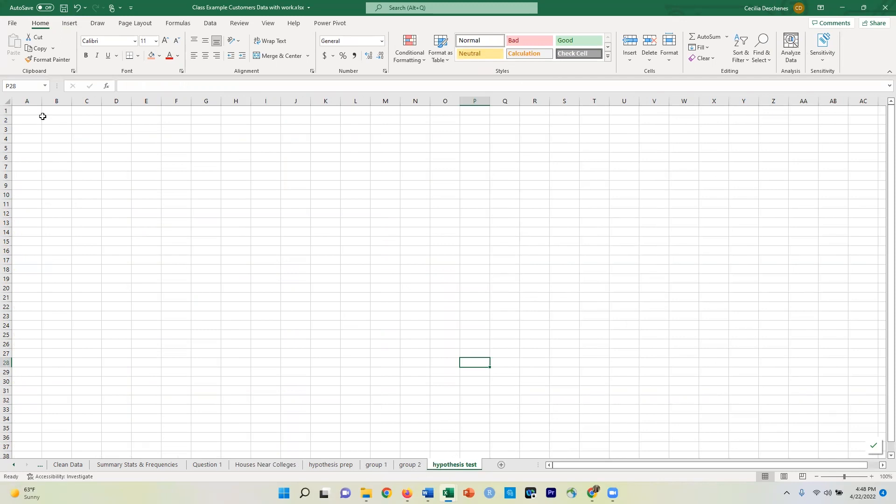
{"action": "left_click", "coordinate": [29, 109]}
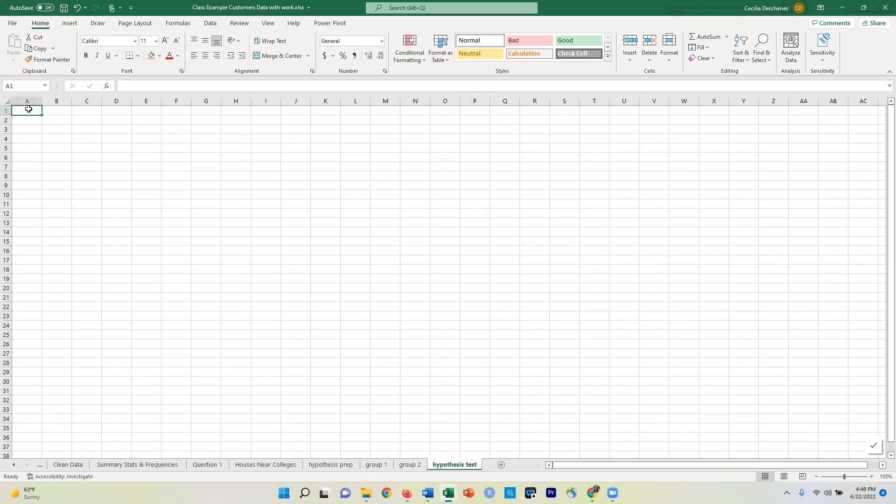
{"action": "type", "text": "Hypothesis Te"}
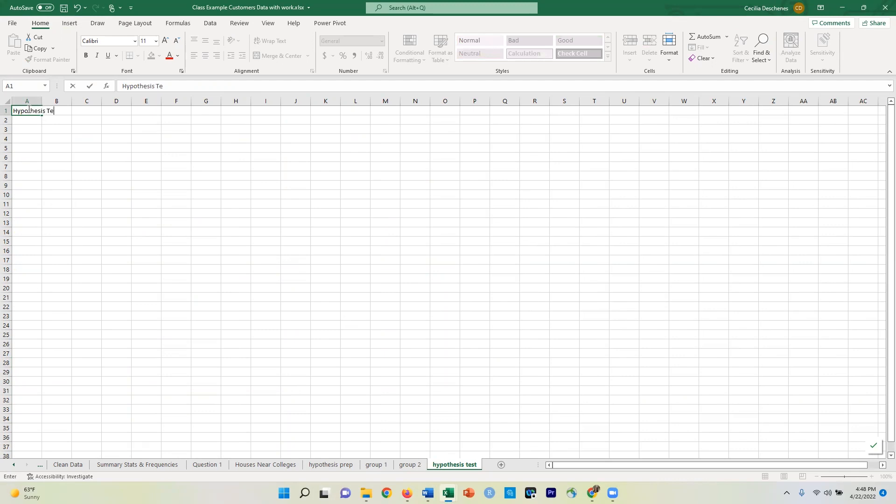
{"action": "key", "text": "Tab"}
{"action": "key", "text": "Tab"}
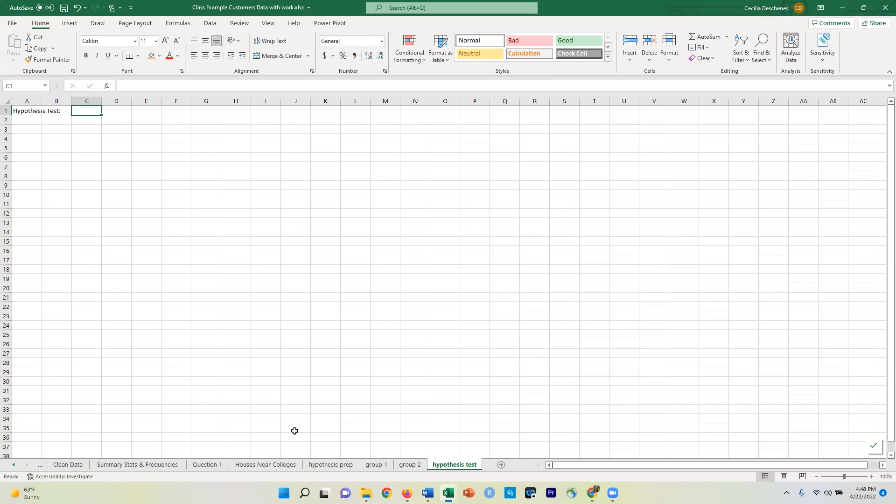
Copy the 3% significance question about square footage from the Client Project 1 Analysis Plan in Word into cell C1 of the hypothesis test sheet
{"action": "key", "text": "alt+Tab"}
{"action": "key", "text": "alt+Tab"}
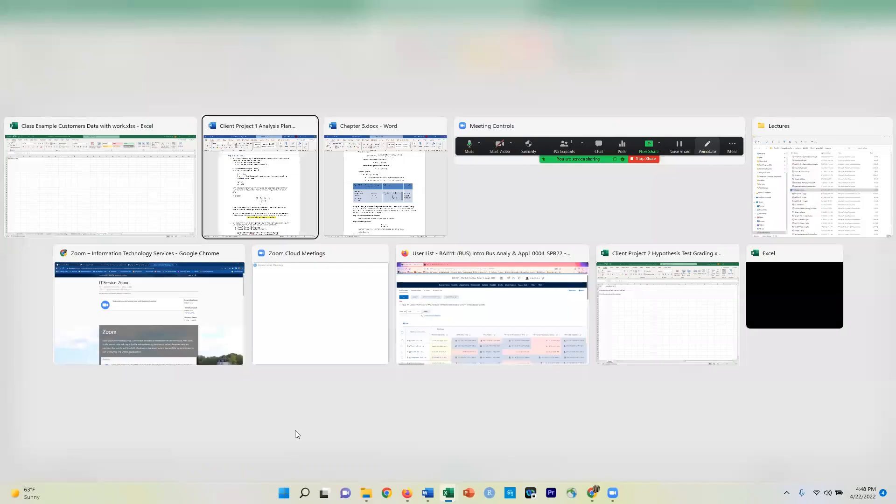
{"action": "key", "text": "alt+Tab"}
{"action": "key", "text": "alt+Tab"}
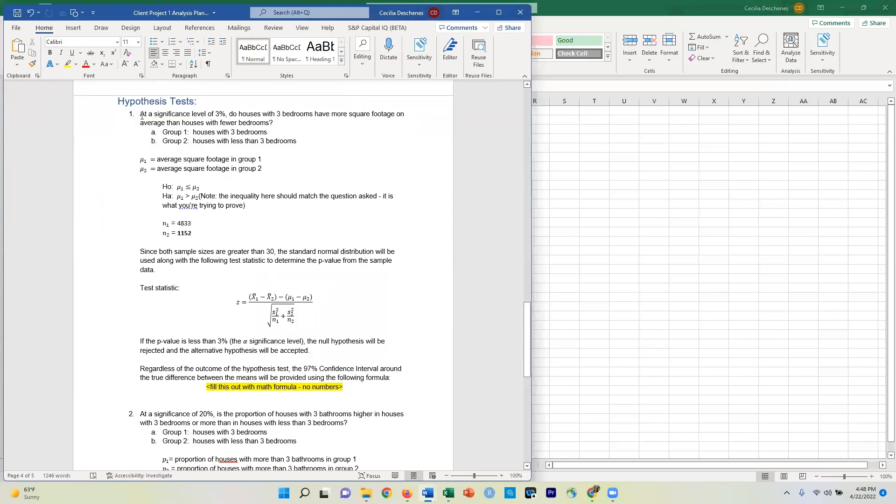
{"action": "left_click_drag", "start_coordinate": [140, 115], "coordinate": [274, 124]}
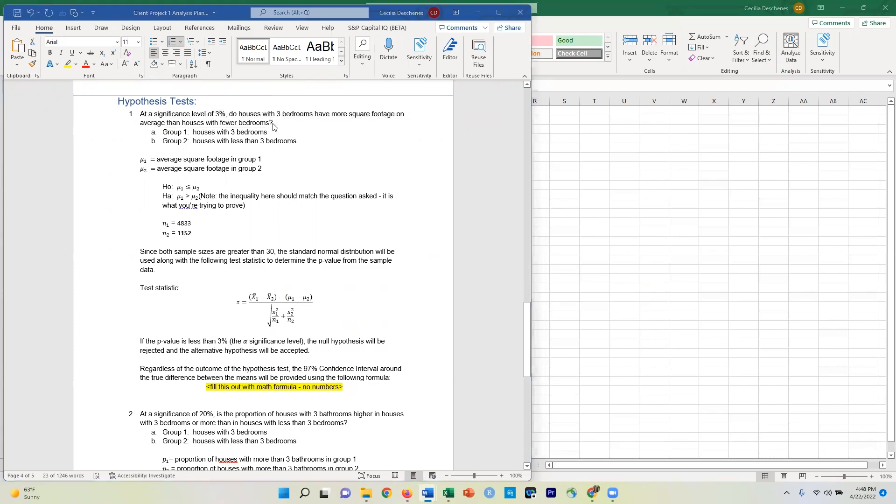
{"action": "key", "text": "alt+Tab"}
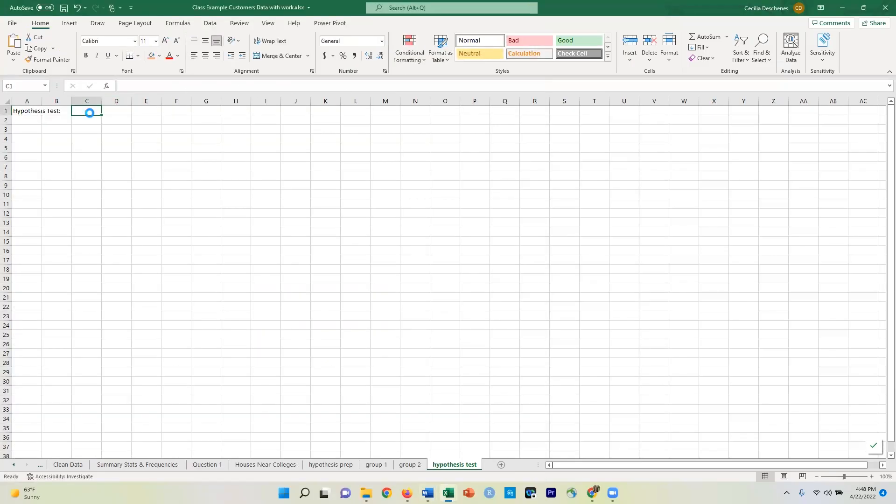
{"action": "type", "text": "1. At a significance level of 3% , do houses with 3 bedrooms have more square footage on average than houses with fewer bedrooms? you choose the significance level you want"}
{"action": "key", "text": "Escape"}
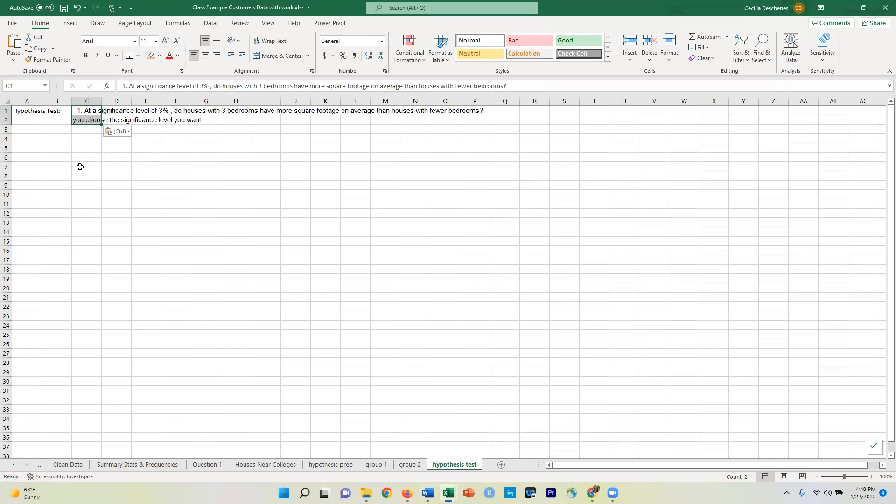
Clear the stray pasted comment "you choose the significance level you want" from cell C2
{"action": "left_click", "coordinate": [89, 137]}
{"action": "left_click_drag", "start_coordinate": [76, 121], "coordinate": [195, 123]}
{"action": "right_click", "coordinate": [195, 123]}
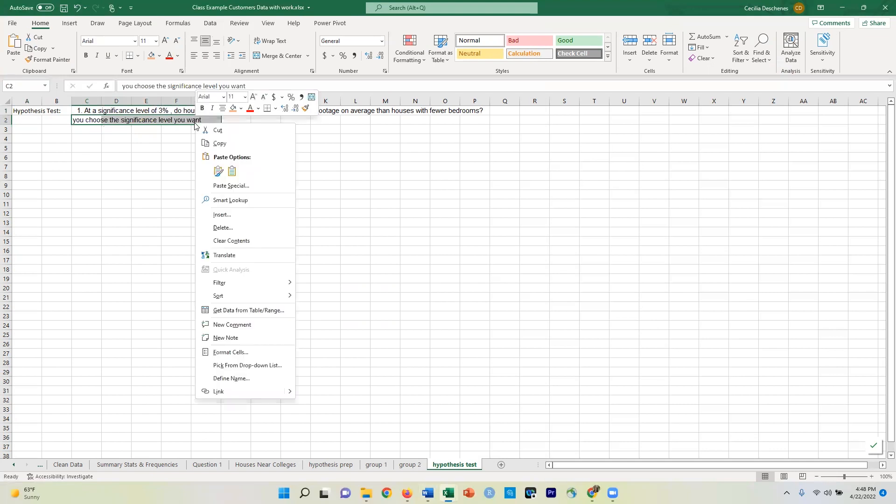
{"action": "left_click", "coordinate": [227, 241]}
{"action": "left_click", "coordinate": [178, 220]}
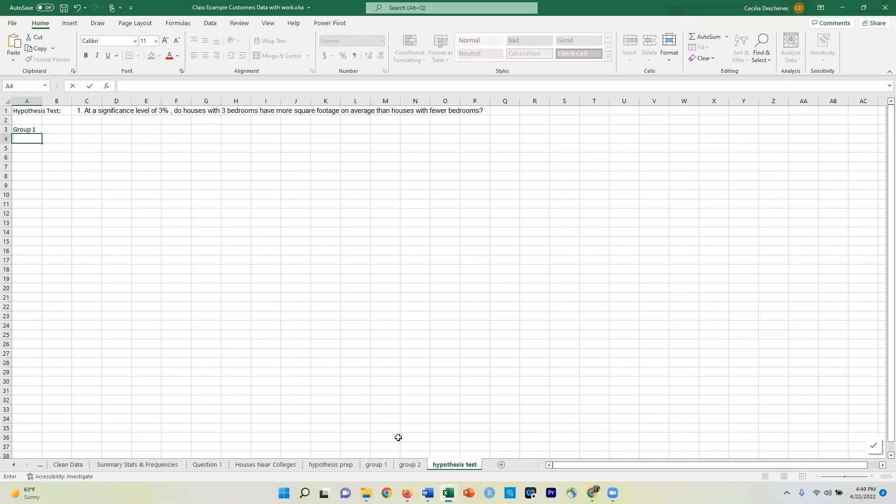
Copy the first hypothesis's "Group 1: houses with 3 bedrooms" line from the Word analysis plan into cell A3 of the hypothesis test sheet
{"action": "key", "text": "alt+Tab"}
{"action": "key", "text": "alt+Tab"}
{"action": "key", "text": "Tab"}
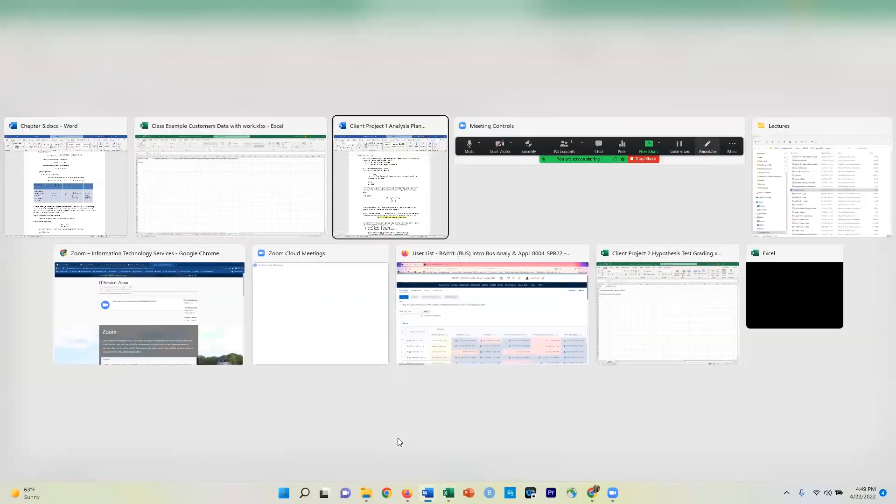
{"action": "left_click", "coordinate": [302, 184]}
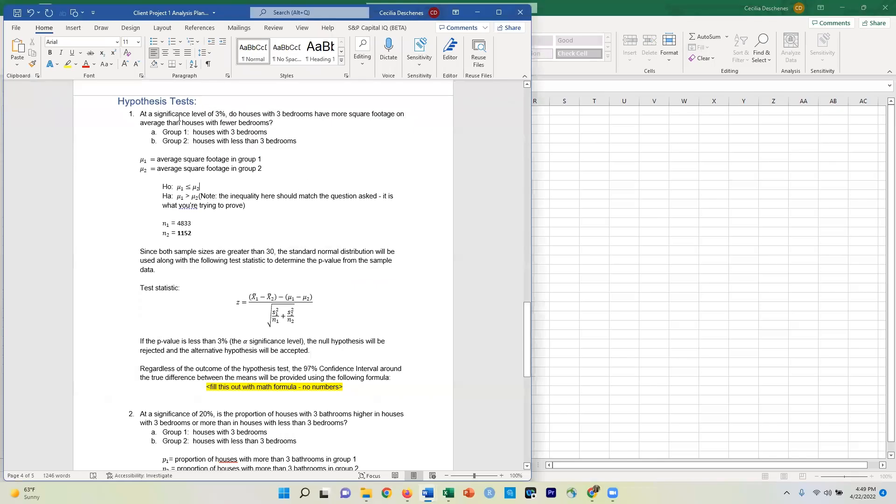
{"action": "left_click_drag", "start_coordinate": [162, 131], "coordinate": [270, 141]}
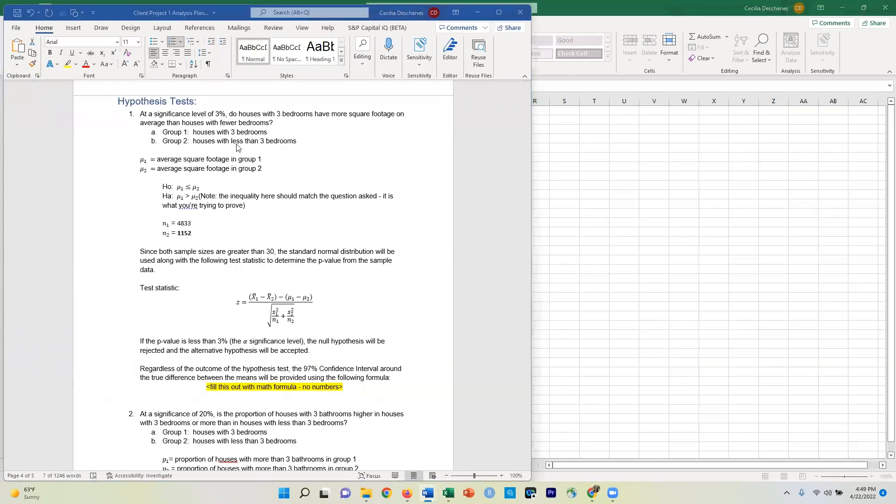
{"action": "left_click", "coordinate": [557, 172]}
{"action": "left_click", "coordinate": [41, 128]}
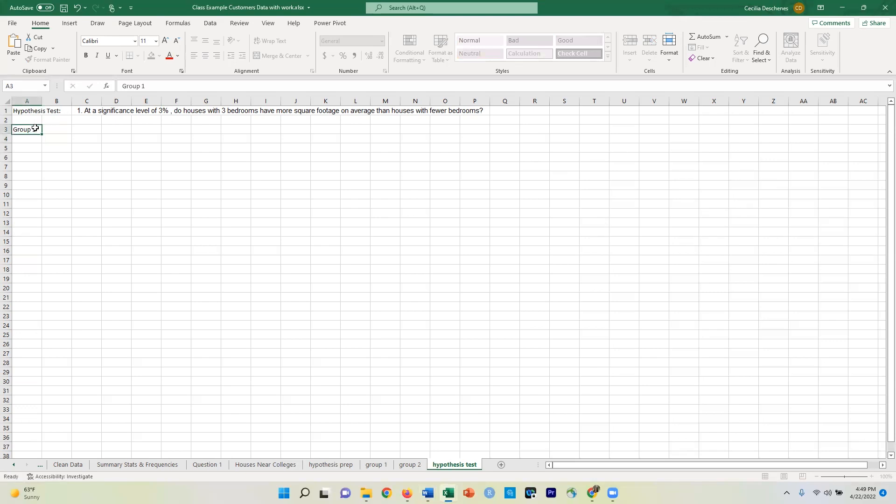
{"action": "key", "text": "ctrl+v"}
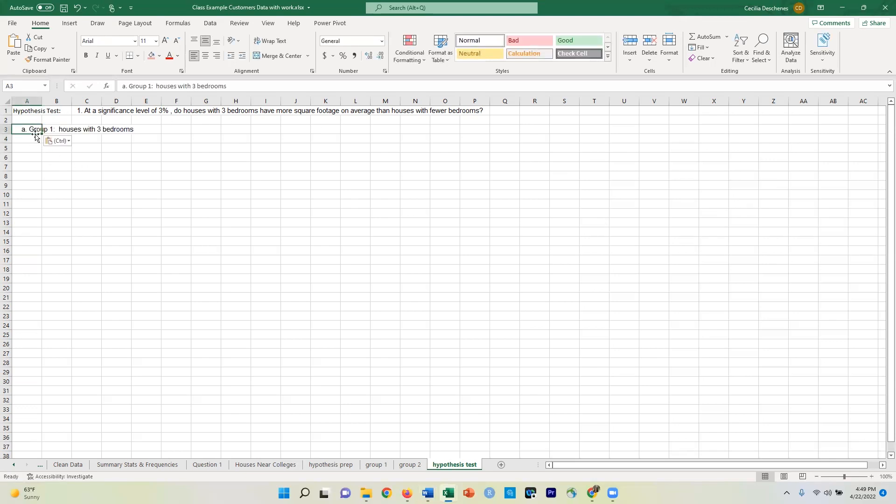
Remove the "a." list prefix from the Group 1 description in cell A3
{"action": "left_click", "coordinate": [130, 88]}
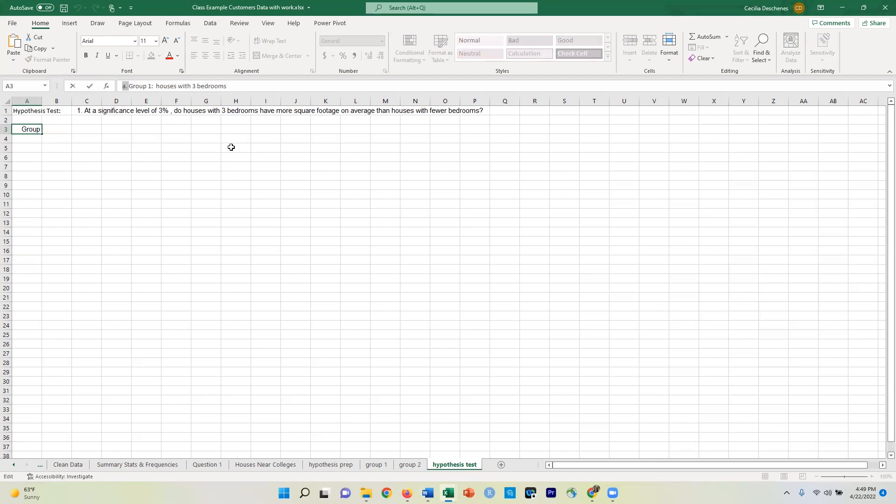
{"action": "key", "text": "BackSpace"}
{"action": "key", "text": "BackSpace"}
{"action": "key", "text": "BackSpace"}
{"action": "left_click", "coordinate": [202, 227]}
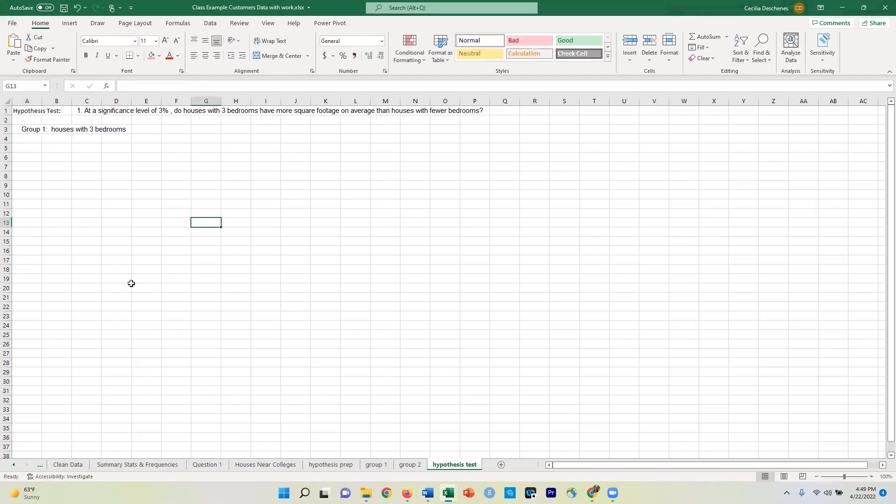
Copy the "Group 2: houses with less than 3 bedrooms" line from the Word analysis plan into cell A4 of the hypothesis test sheet
{"action": "key", "text": "alt+Tab"}
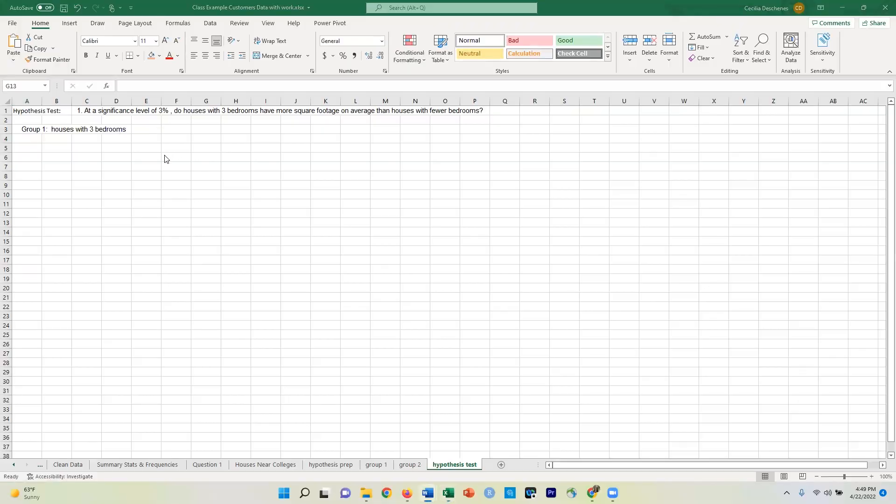
{"action": "key", "text": "alt+Tab"}
{"action": "left_click_drag", "start_coordinate": [164, 142], "coordinate": [299, 143]}
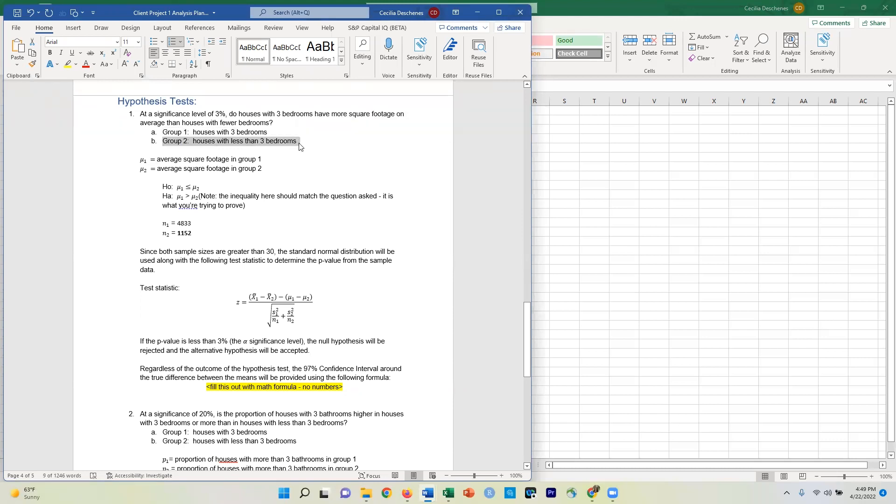
{"action": "left_click", "coordinate": [542, 186]}
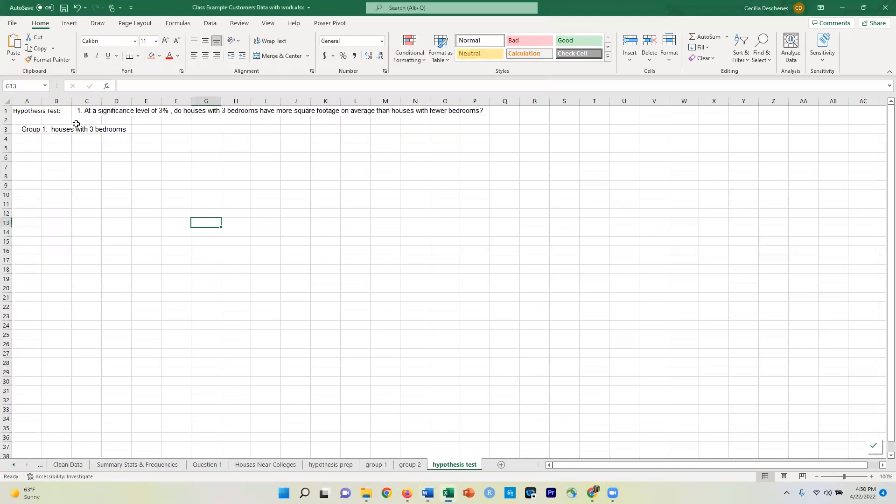
{"action": "left_click", "coordinate": [35, 138]}
{"action": "key", "text": "ctrl+v"}
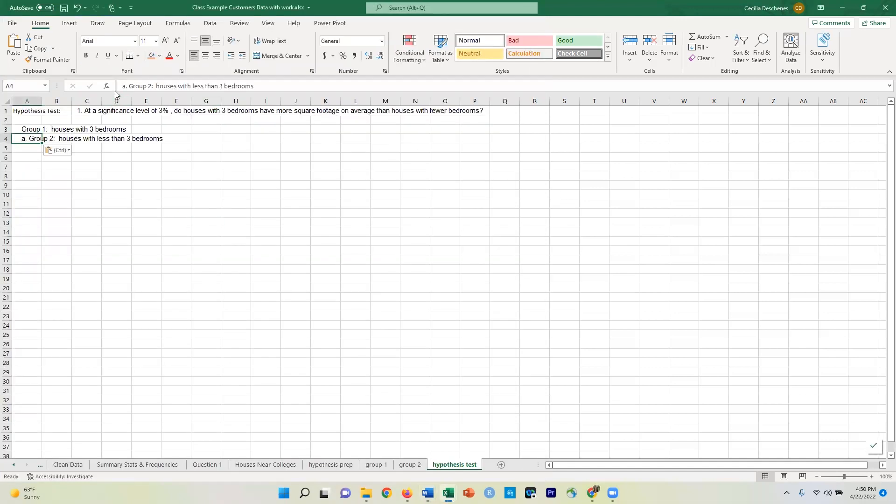
Remove the "a." list prefix from the Group 2 description in cell A4
{"action": "left_click", "coordinate": [129, 86]}
{"action": "key", "text": "BackSpace"}
{"action": "key", "text": "BackSpace"}
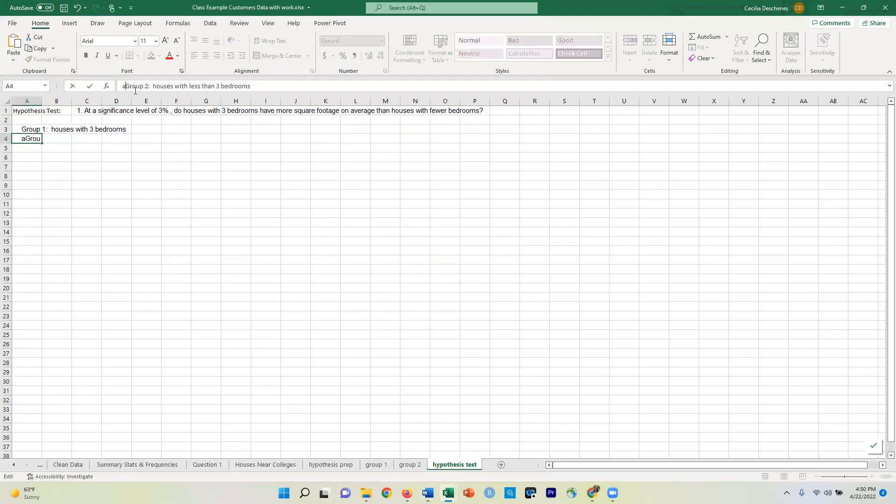
{"action": "key", "text": "BackSpace"}
{"action": "key", "text": "Return"}
{"action": "key", "text": "Down"}
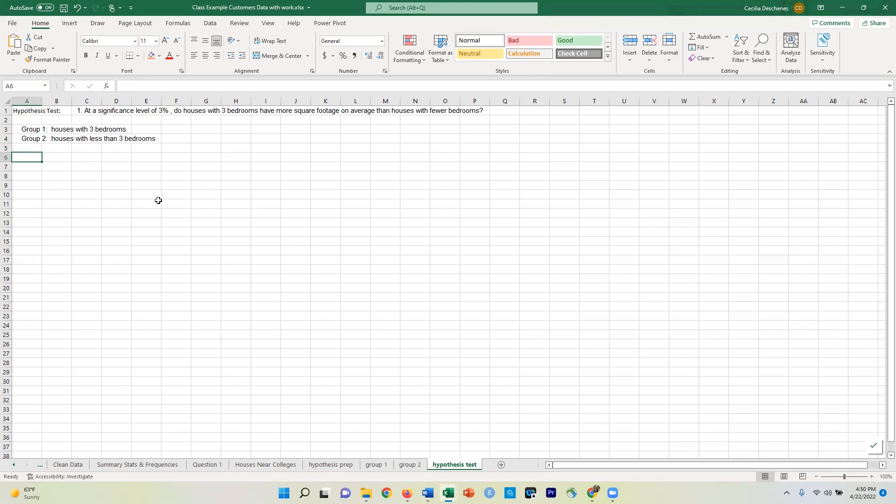
Copy the two average square footage definitions from the Word analysis plan into A6 and A7, replacing the symbol pictures with "mu1:" and "mu2:"
{"action": "key", "text": "alt+Tab"}
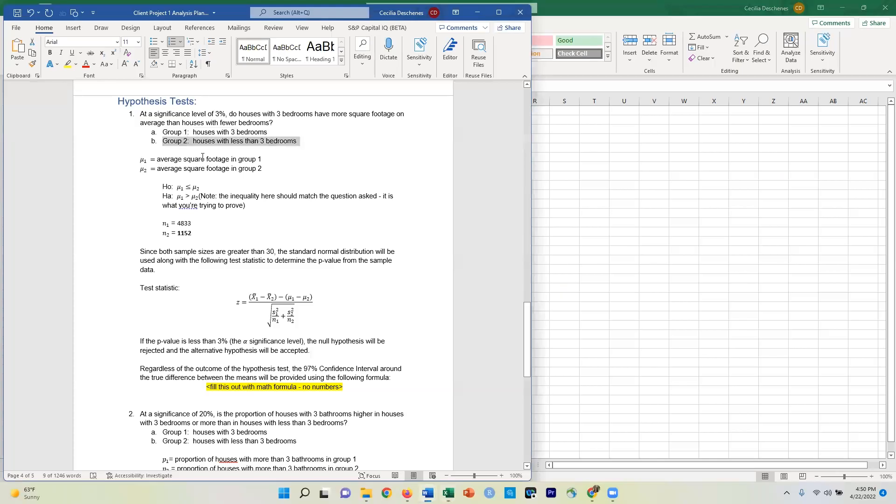
{"action": "left_click_drag", "start_coordinate": [140, 161], "coordinate": [263, 160]}
{"action": "key", "text": "ctrl+c"}
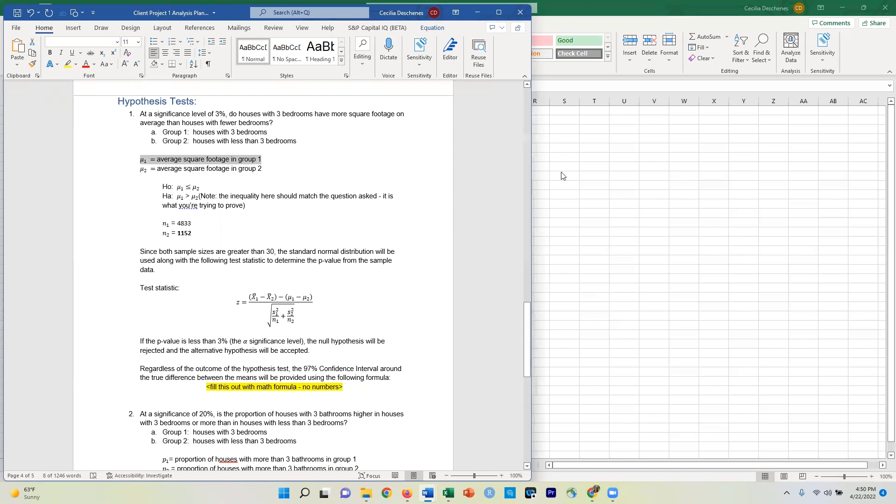
{"action": "left_click", "coordinate": [143, 160]}
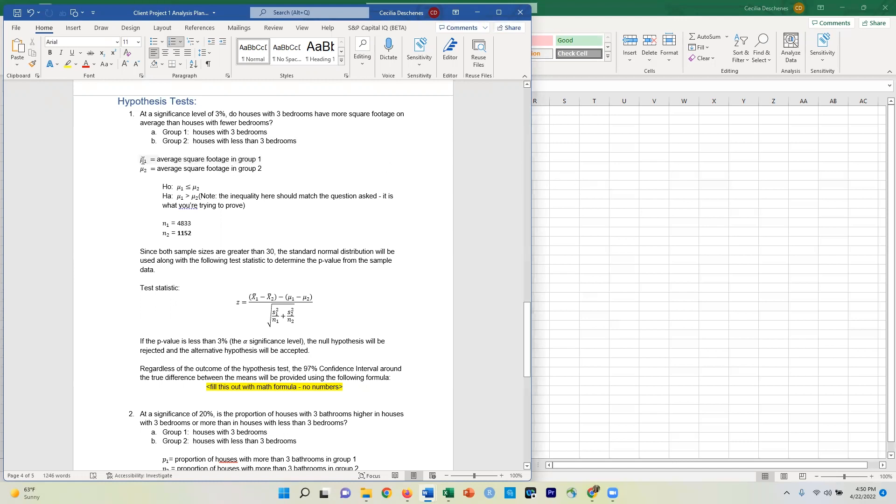
{"action": "left_click_drag", "start_coordinate": [162, 162], "coordinate": [266, 176]}
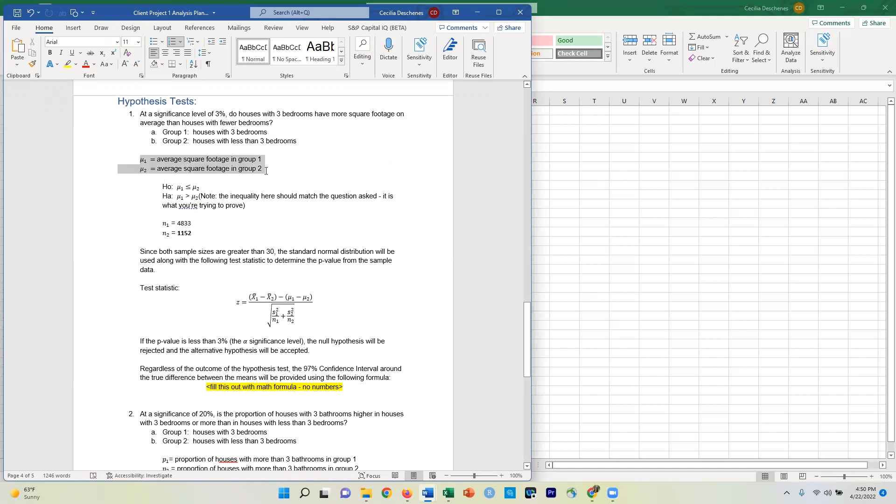
{"action": "left_click", "coordinate": [595, 188]}
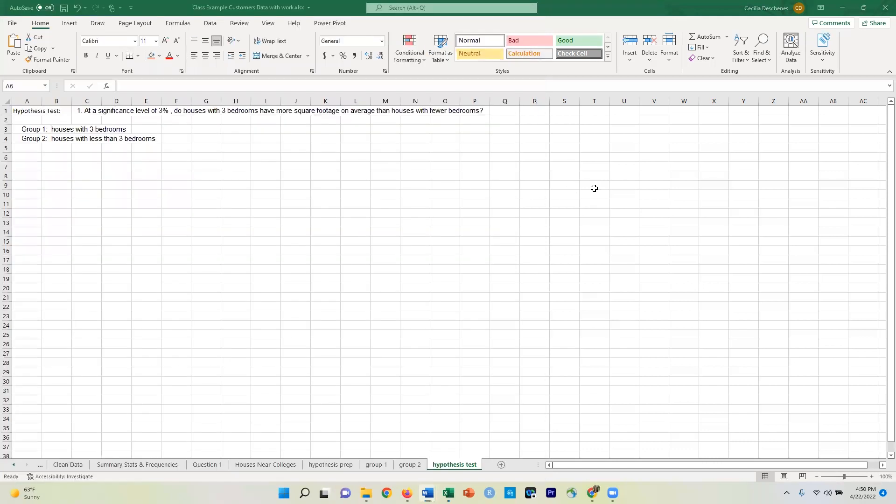
{"action": "key", "text": "ctrl+v"}
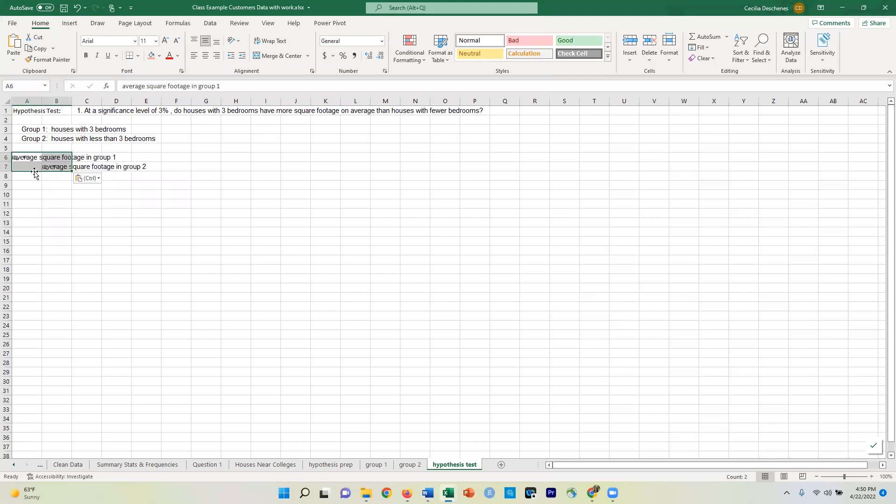
{"action": "left_click", "coordinate": [23, 158]}
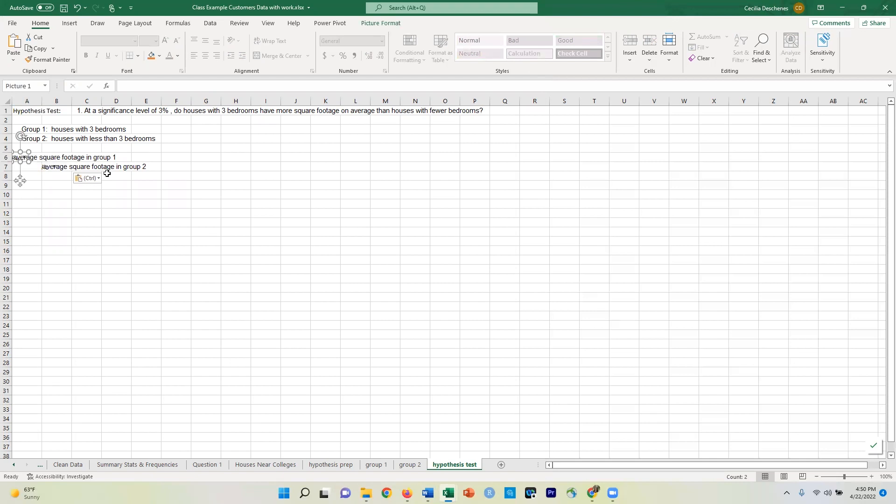
{"action": "key", "text": "Delete"}
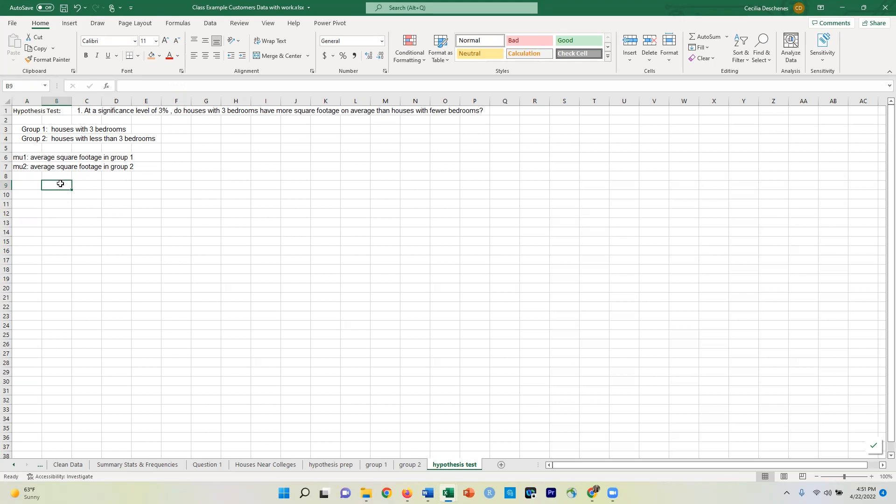
Enter the heading "Group 1:" in cell B9 of the hypothesis test sheet
{"action": "type", "text": "Gropup"}
{"action": "key", "text": "BackSpace"}
{"action": "key", "text": "BackSpace"}
{"action": "key", "text": "BackSpace"}
{"action": "type", "text": "up 1:"}
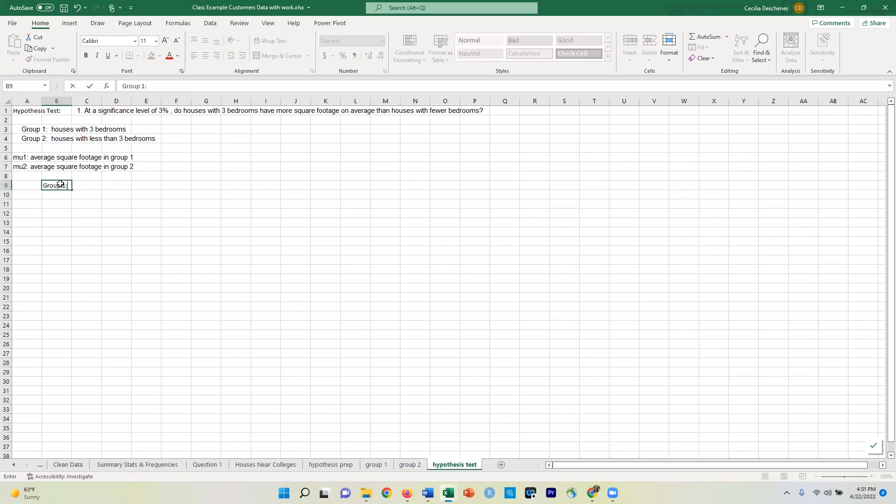
{"action": "key", "text": "Return"}
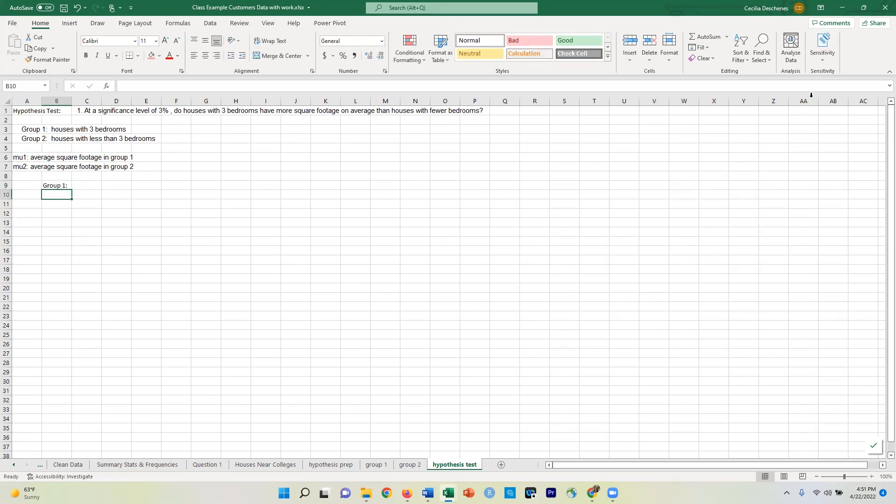
Start a Descriptive Statistics analysis using column F (Sqft_home) of the group 1 sheet as the input range, with labels in the first row
{"action": "left_click", "coordinate": [210, 23]}
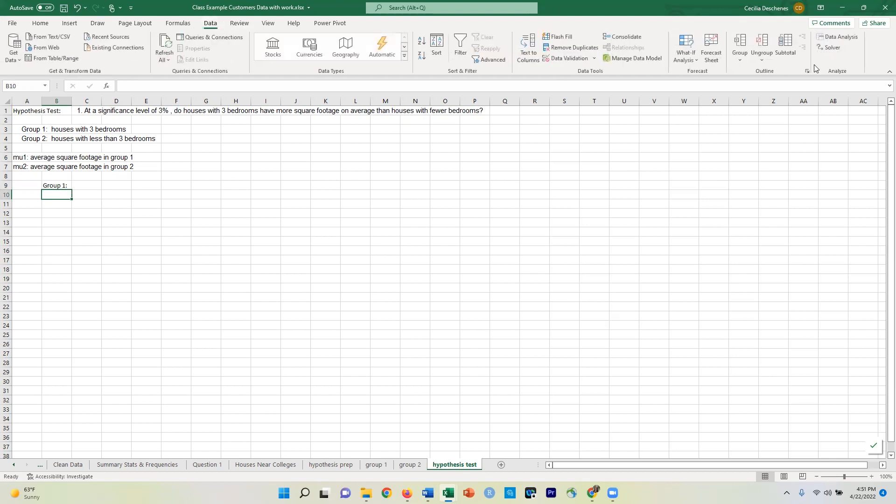
{"action": "left_click", "coordinate": [838, 38]}
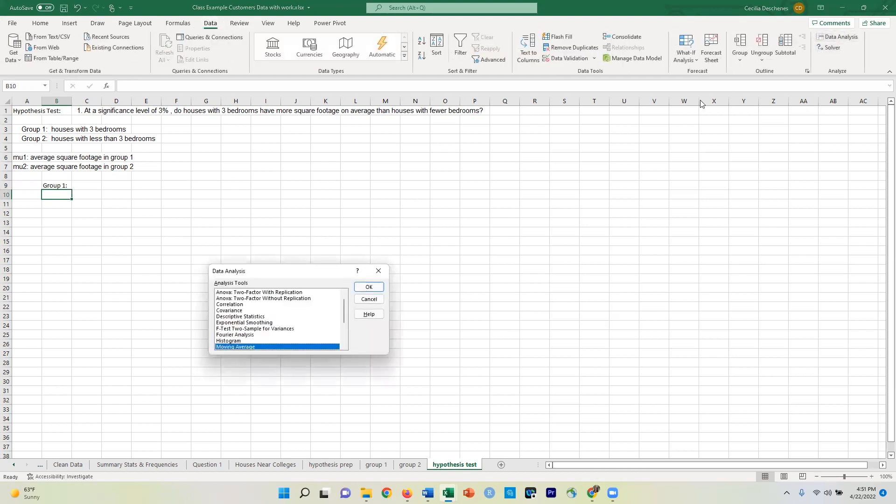
{"action": "left_click", "coordinate": [249, 317]}
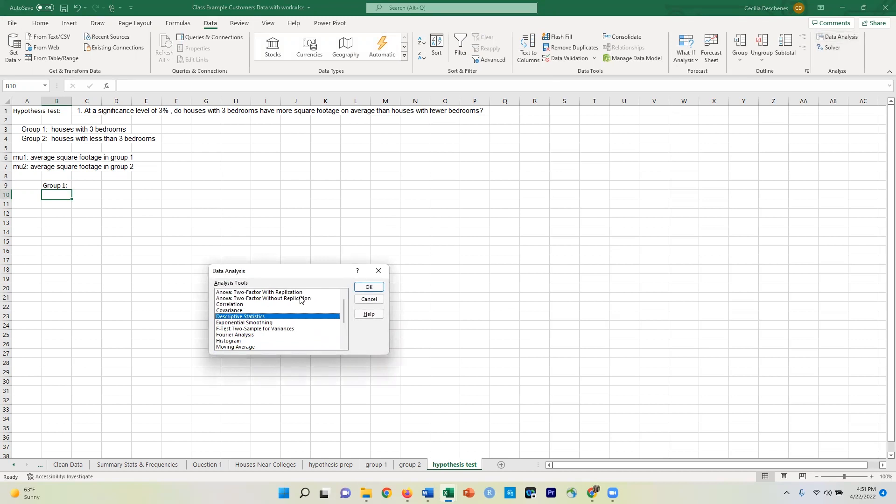
{"action": "left_click", "coordinate": [371, 288]}
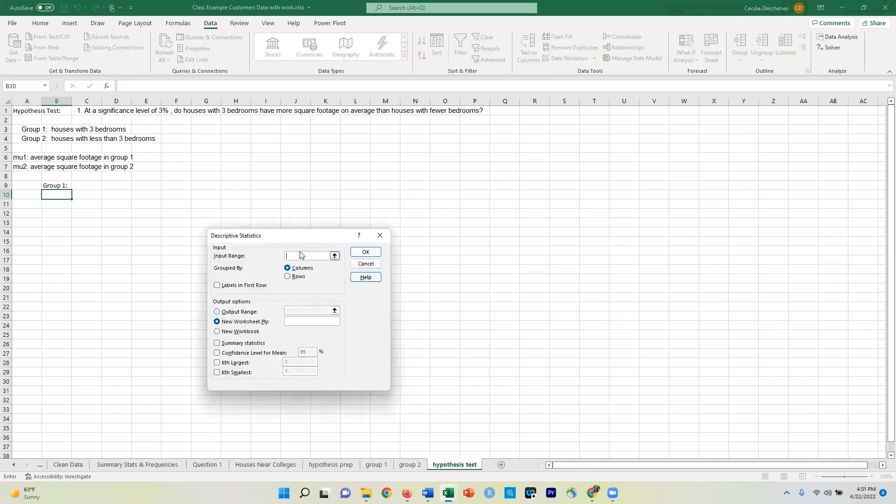
{"action": "left_click", "coordinate": [370, 465]}
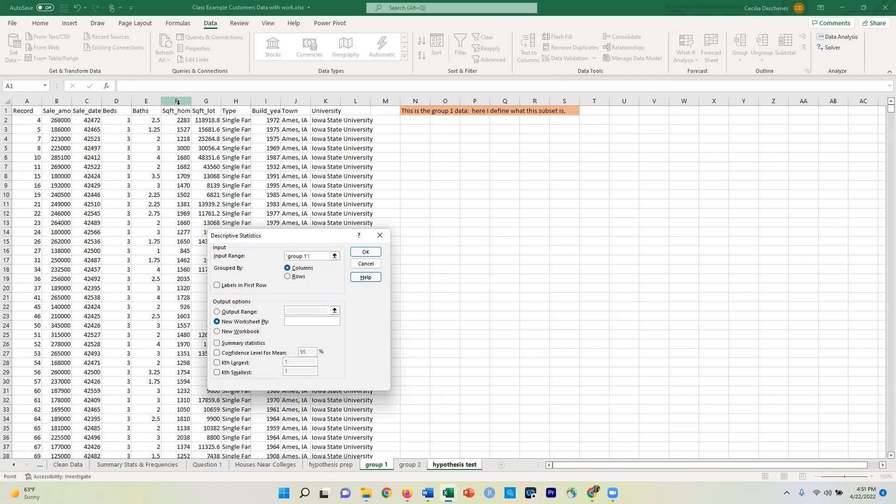
{"action": "left_click", "coordinate": [177, 102]}
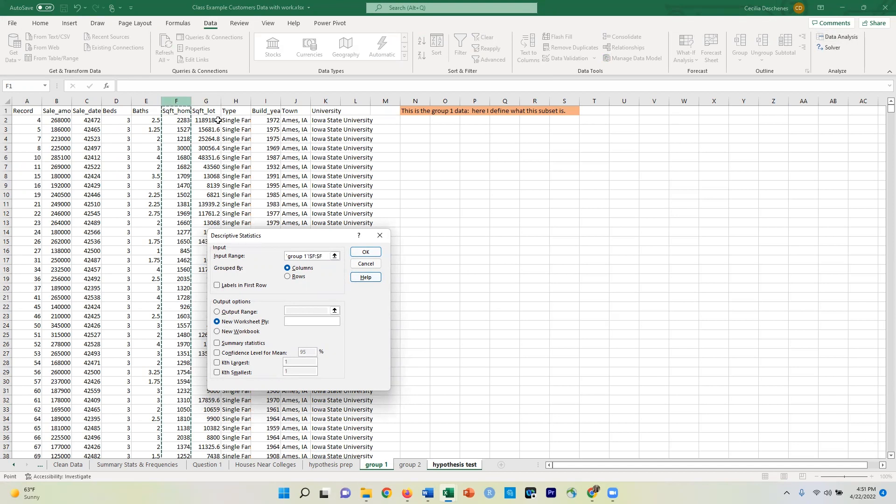
{"action": "left_click", "coordinate": [219, 286]}
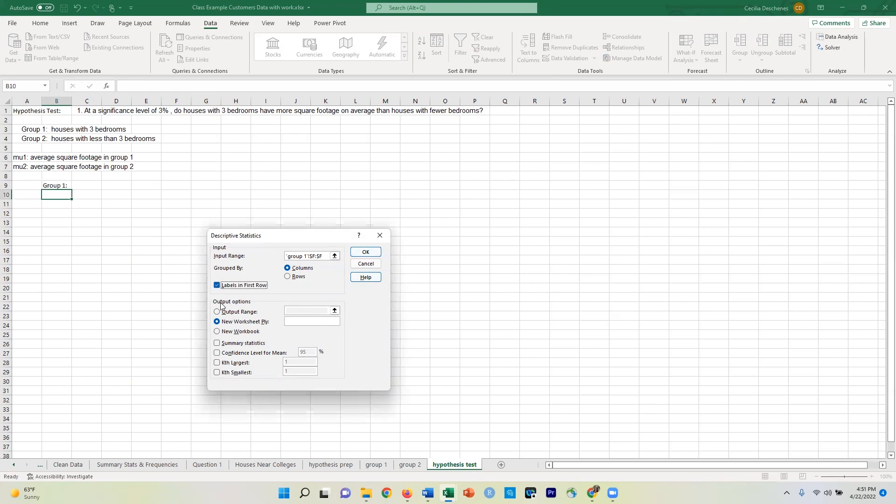
Output the summary statistics to cell B10 of the hypothesis test sheet and run the analysis
{"action": "left_click", "coordinate": [217, 311]}
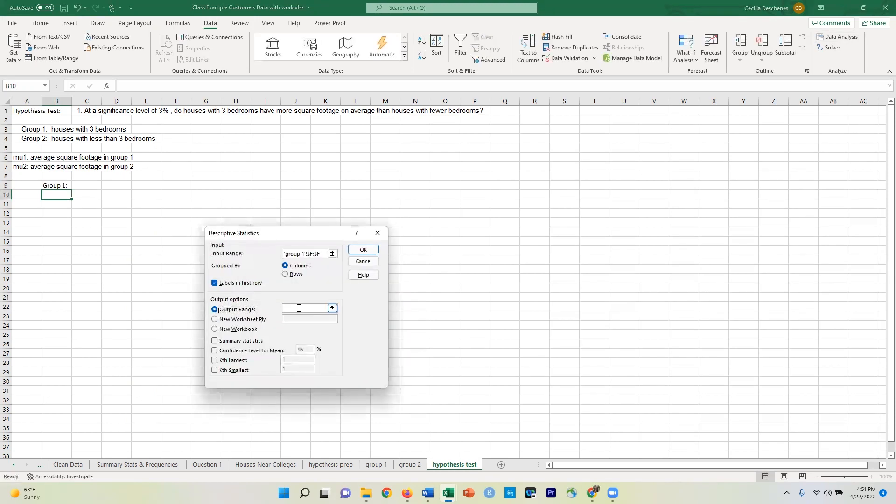
{"action": "left_click", "coordinate": [65, 195]}
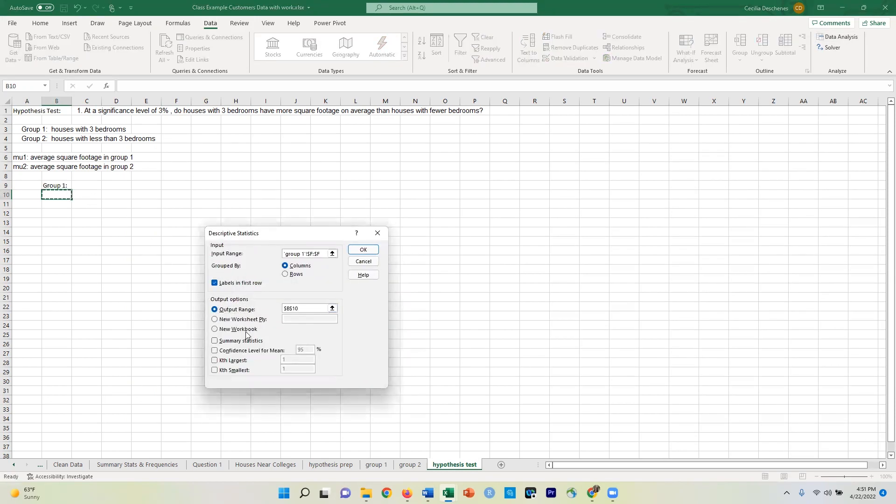
{"action": "left_click", "coordinate": [216, 341]}
{"action": "left_click", "coordinate": [364, 250]}
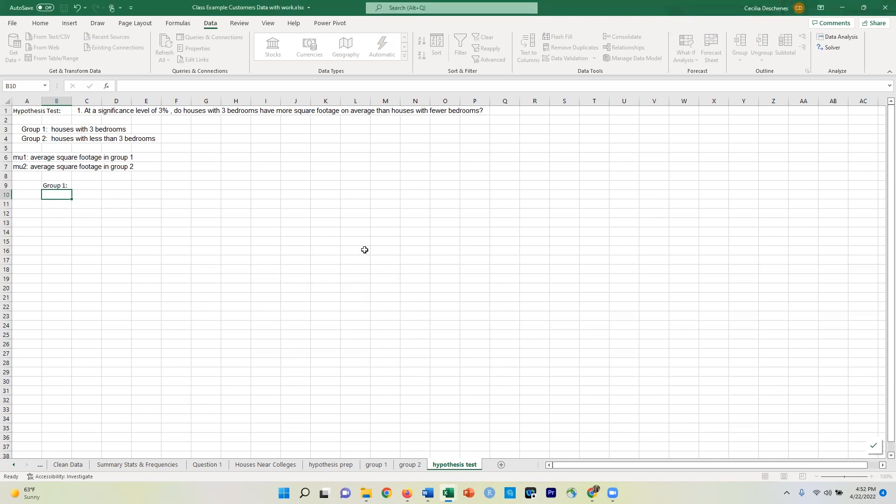
Widen column B so the statistic names in the Group 1 table fit
{"action": "left_click", "coordinate": [66, 100]}
{"action": "left_click_drag", "start_coordinate": [71, 101], "coordinate": [104, 112]}
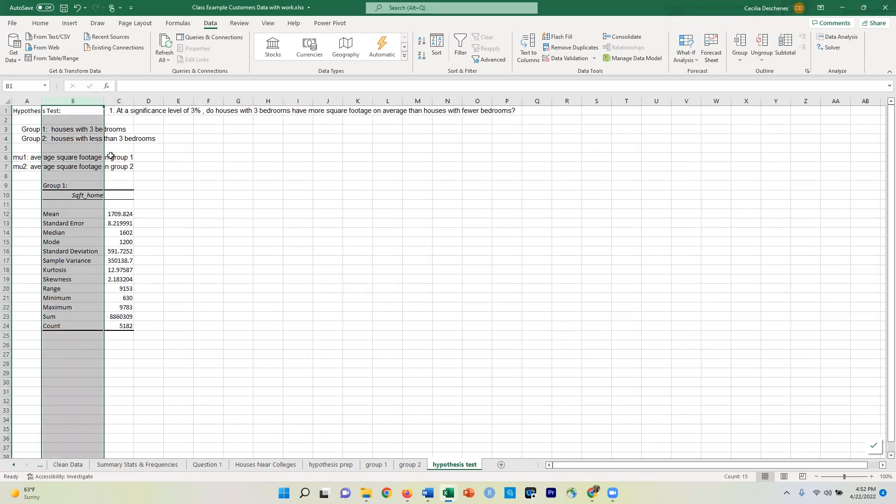
{"action": "left_click", "coordinate": [175, 314]}
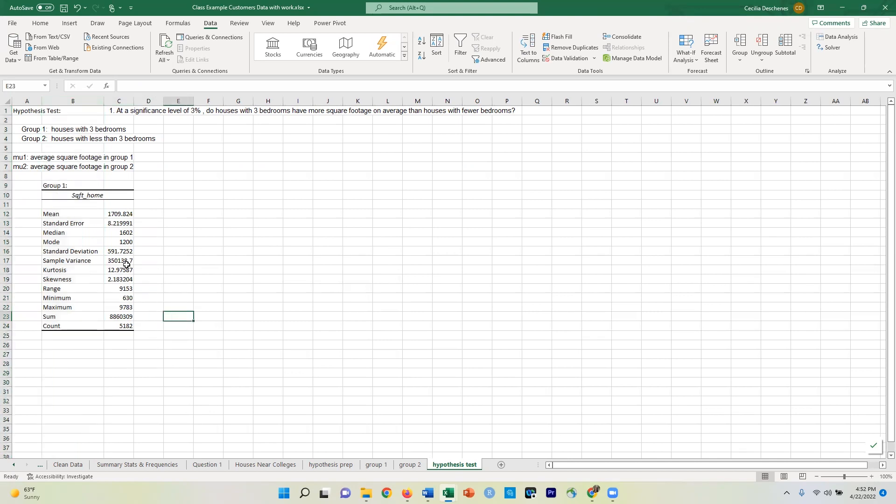
Label the Group 1 mean row "Xbar" in A12 and the sample variance row "S^2" in A17
{"action": "left_click", "coordinate": [21, 215]}
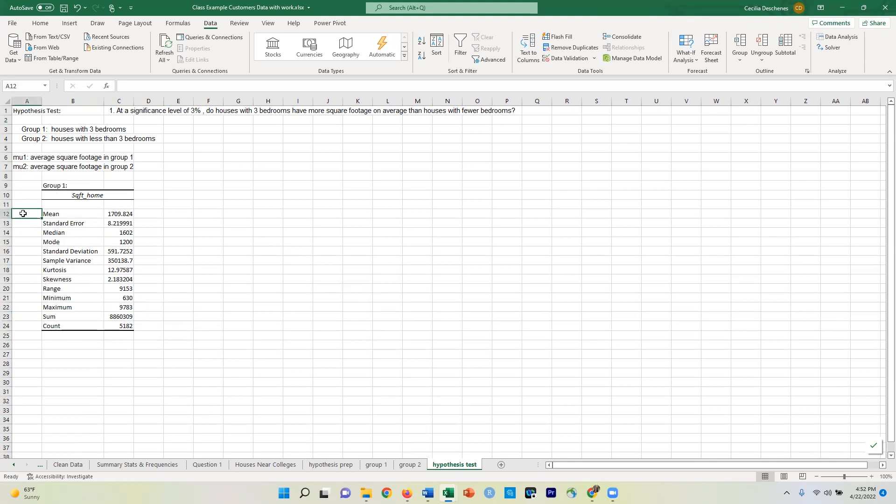
{"action": "type", "text": "Xbar"}
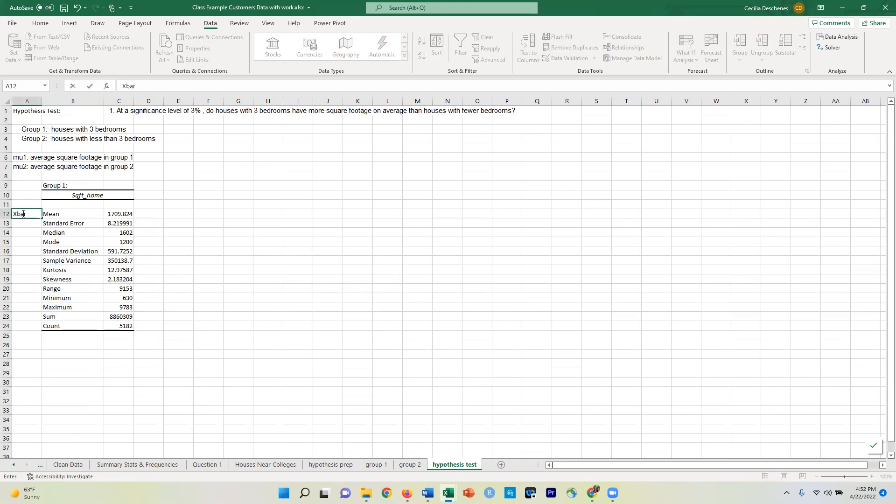
{"action": "left_click", "coordinate": [31, 260]}
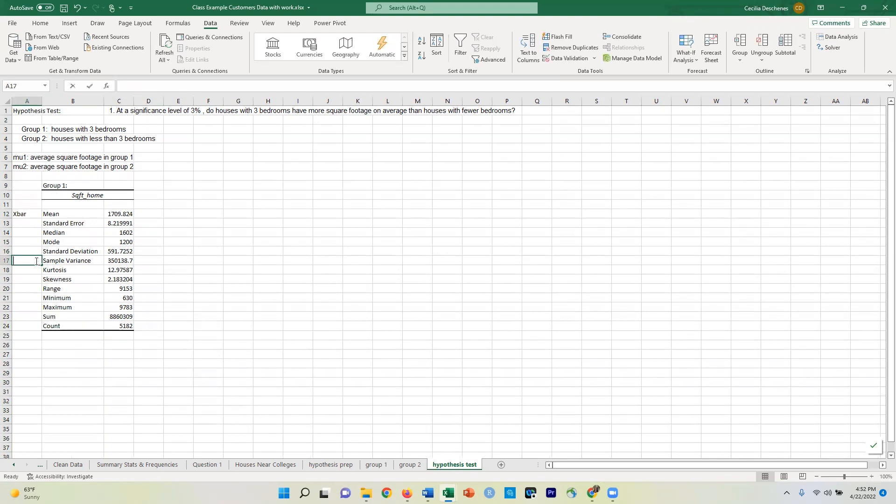
{"action": "type", "text": "S^2"}
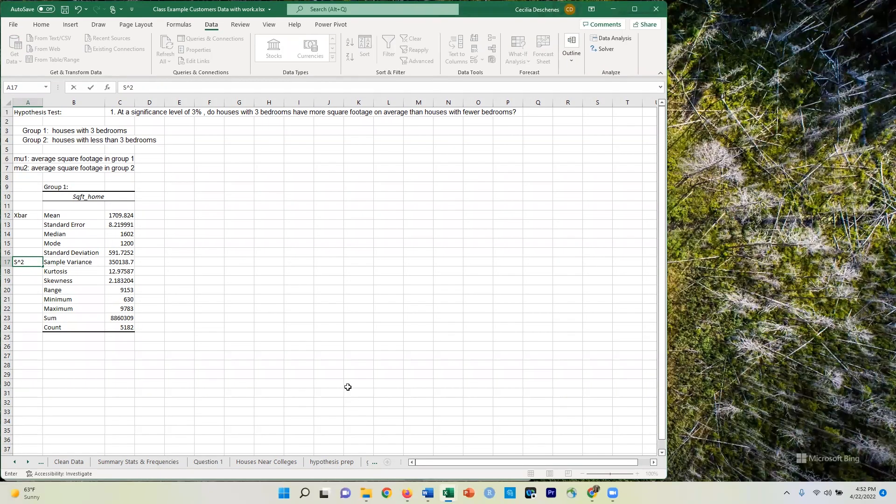
Arrange the Word analysis plan beside the workbook and narrow its window
{"action": "key", "text": "alt+Tab"}
{"action": "key", "text": "alt+Tab"}
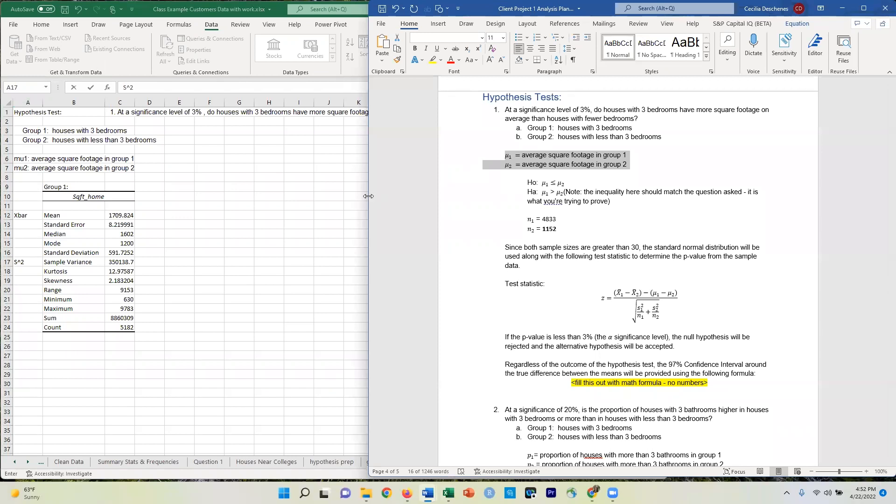
{"action": "left_click_drag", "start_coordinate": [368, 196], "coordinate": [485, 196]}
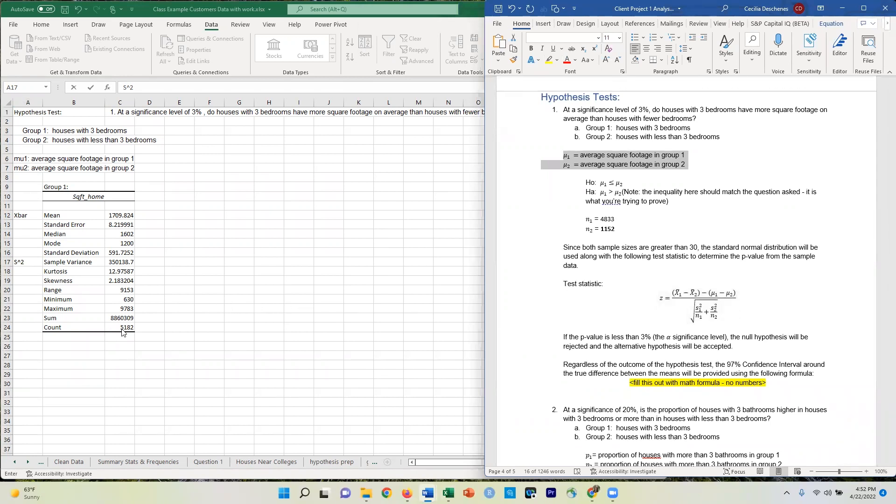
Label the Group 1 count row "n" in cell A24
{"action": "left_click", "coordinate": [21, 327]}
{"action": "left_click", "coordinate": [21, 327]}
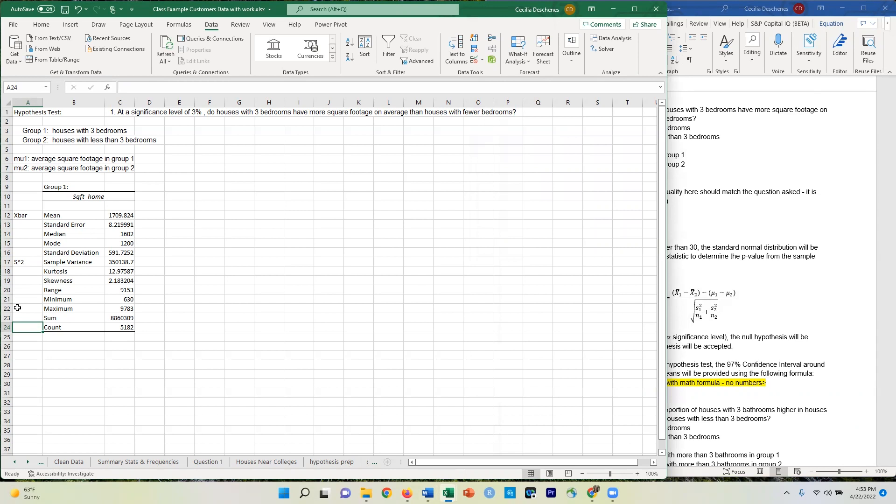
{"action": "type", "text": "n"}
{"action": "key", "text": "Tab"}
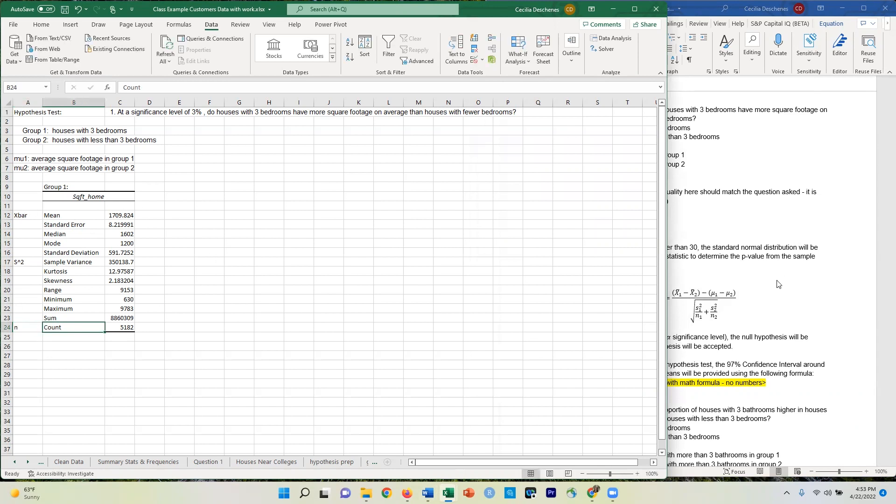
{"action": "left_click", "coordinate": [748, 288]}
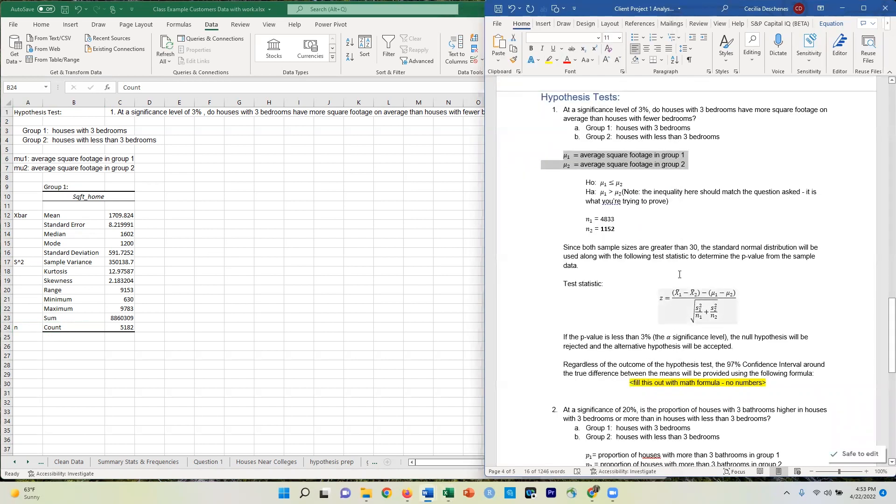
{"action": "left_click", "coordinate": [674, 292]}
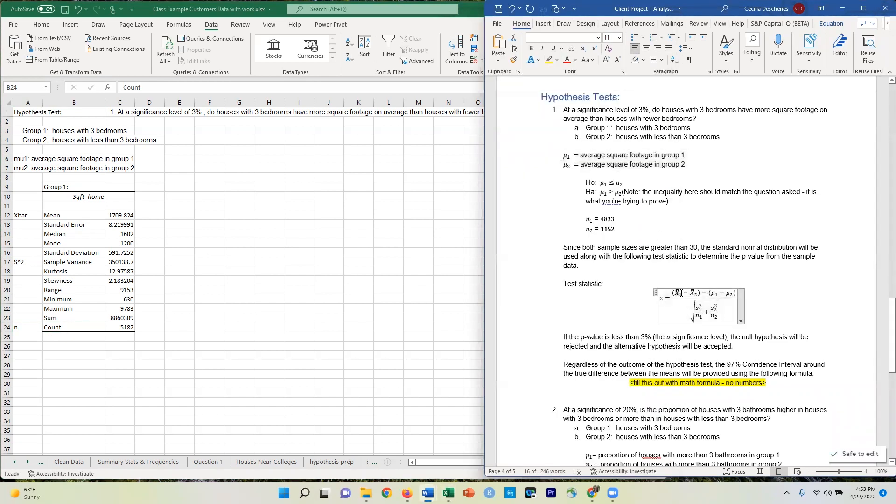
{"action": "left_click_drag", "start_coordinate": [701, 308], "coordinate": [703, 323]}
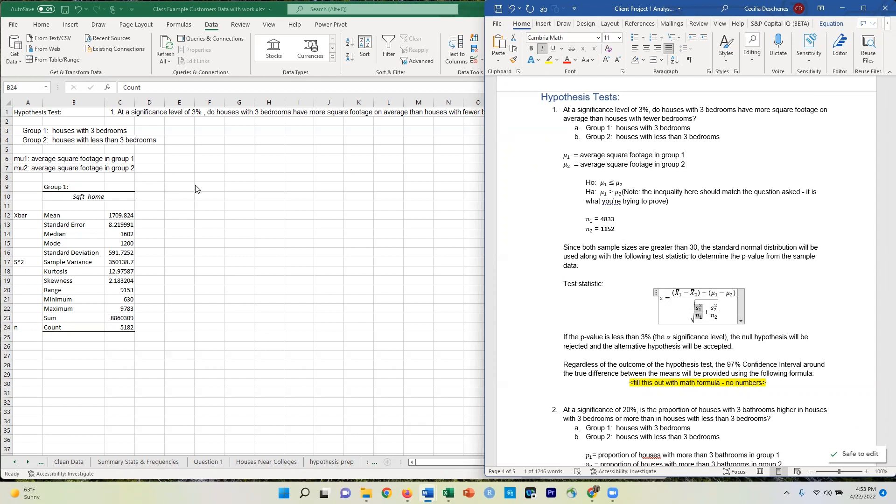
Switch to the Excel workbook and enter the heading "Group 2:" in cell F9
{"action": "left_click", "coordinate": [209, 186]}
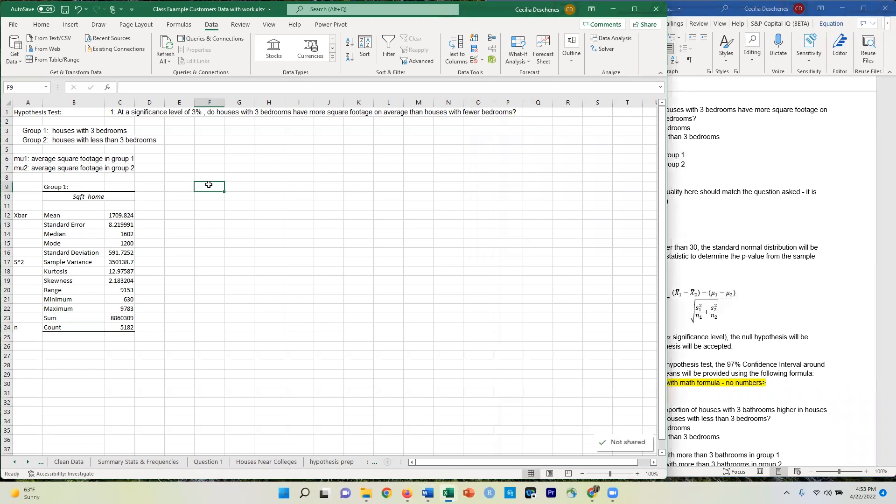
{"action": "type", "text": "Gro"}
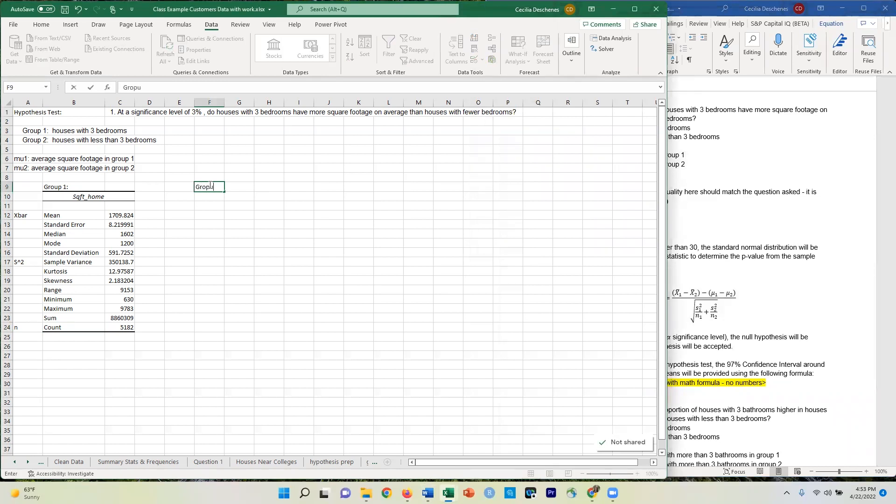
{"action": "type", "text": "up 2:"}
{"action": "key", "text": "Return"}
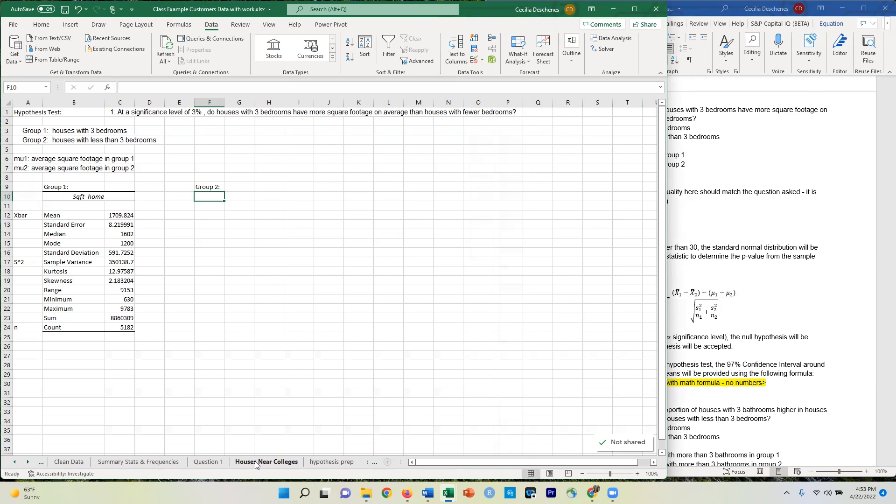
Generate descriptive statistics for the square footage in column F of the group 2 sheet, with output starting at F10 of the hypothesis test sheet
{"action": "left_click", "coordinate": [612, 38]}
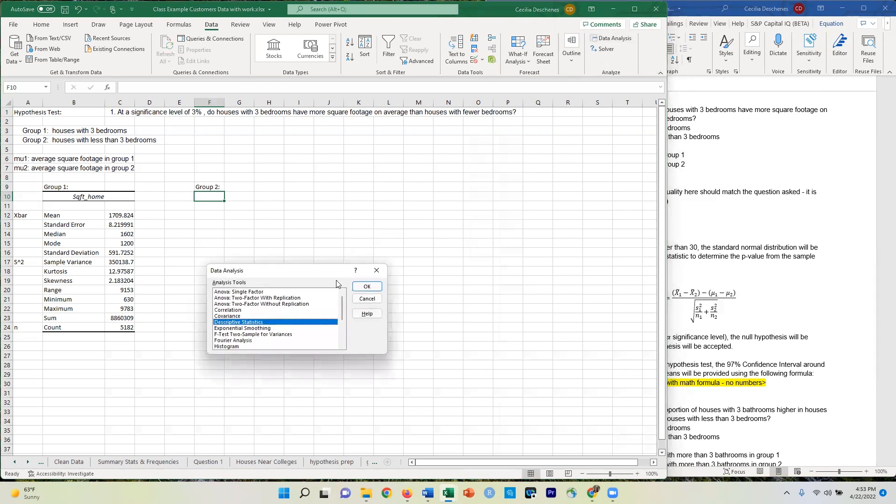
{"action": "left_click", "coordinate": [366, 286]}
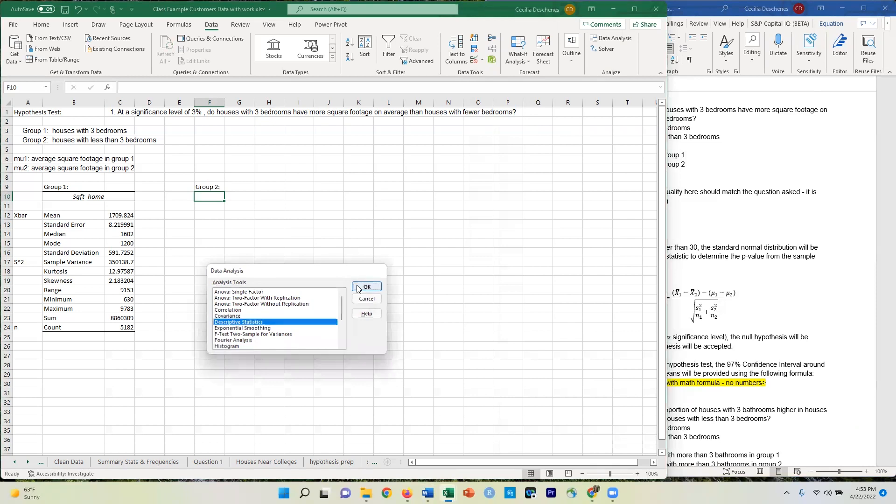
{"action": "left_click", "coordinate": [333, 255]}
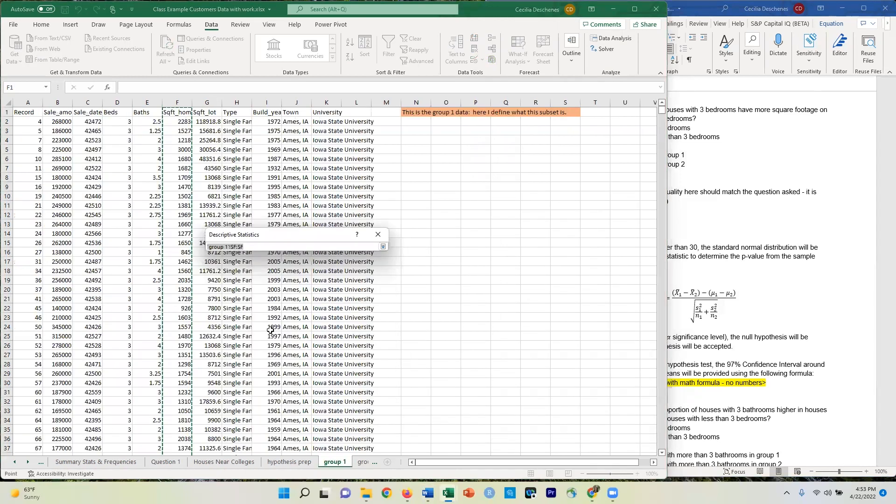
{"action": "left_click", "coordinate": [367, 465]}
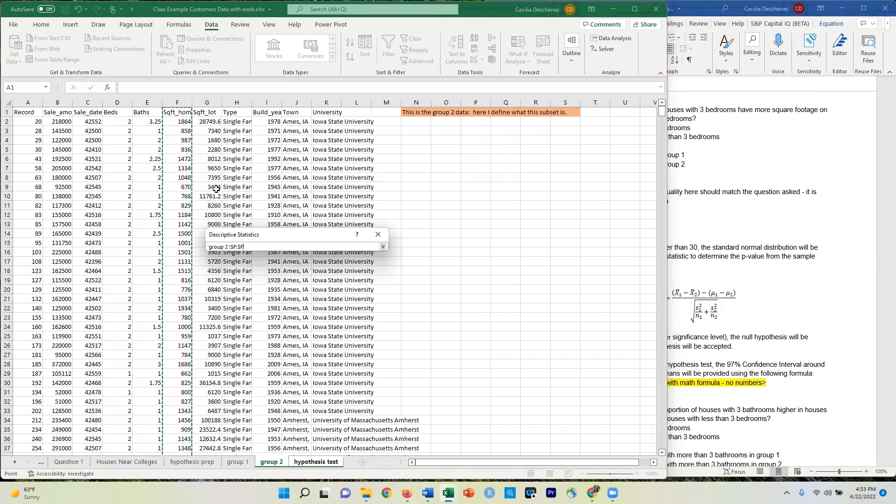
{"action": "left_click", "coordinate": [382, 246]}
{"action": "left_click", "coordinate": [309, 310]}
{"action": "left_click_drag", "start_coordinate": [316, 308], "coordinate": [283, 310]}
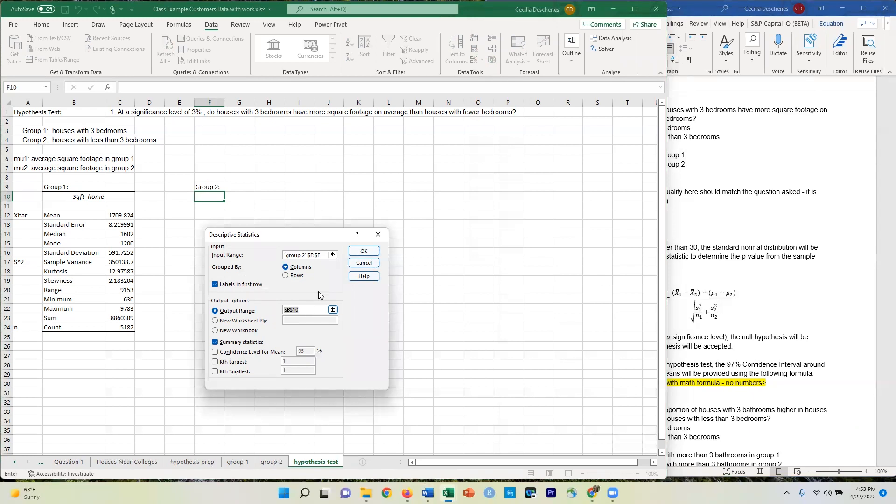
{"action": "key", "text": "BackSpace"}
{"action": "left_click", "coordinate": [211, 197]}
{"action": "left_click", "coordinate": [373, 254]}
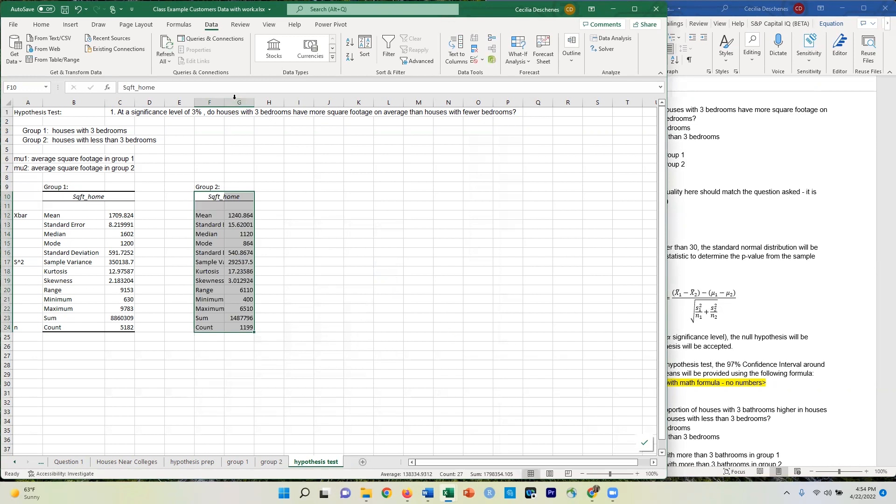
Widen column F to fit the Group 2 statistic names and narrow the workbook window to uncover the Word plan
{"action": "left_click_drag", "start_coordinate": [224, 102], "coordinate": [259, 104]}
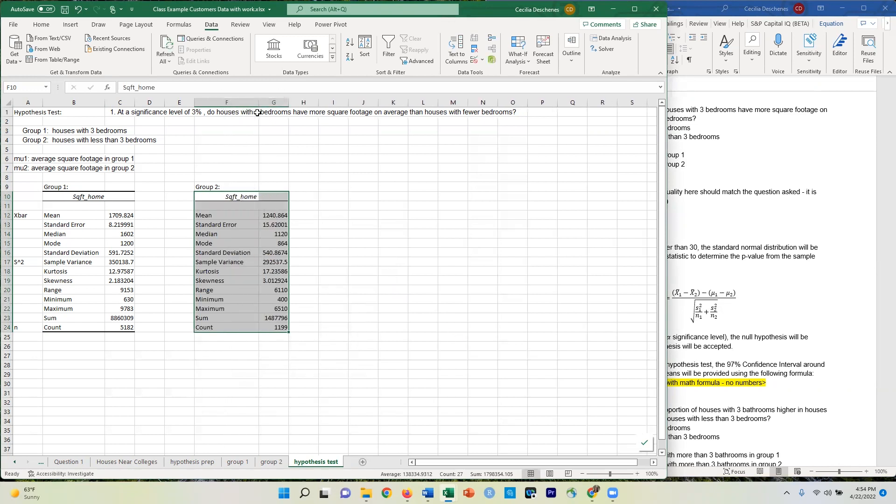
{"action": "left_click", "coordinate": [239, 366]}
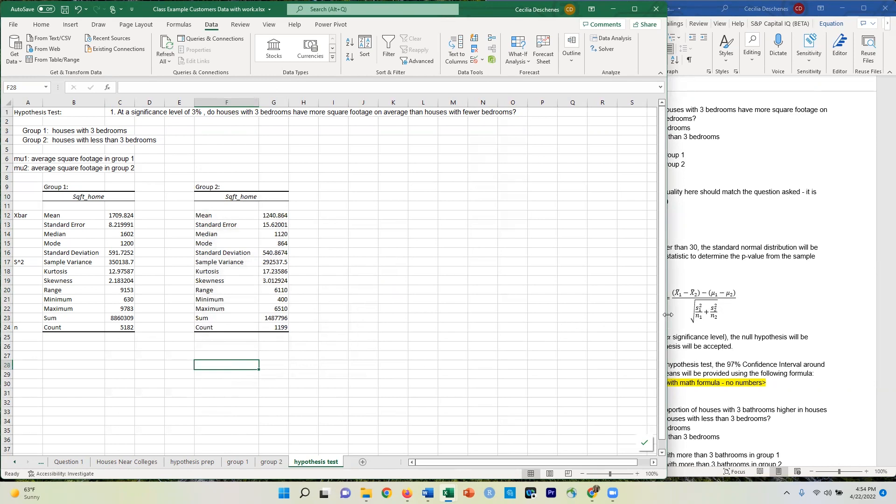
{"action": "left_click_drag", "start_coordinate": [668, 315], "coordinate": [533, 314]}
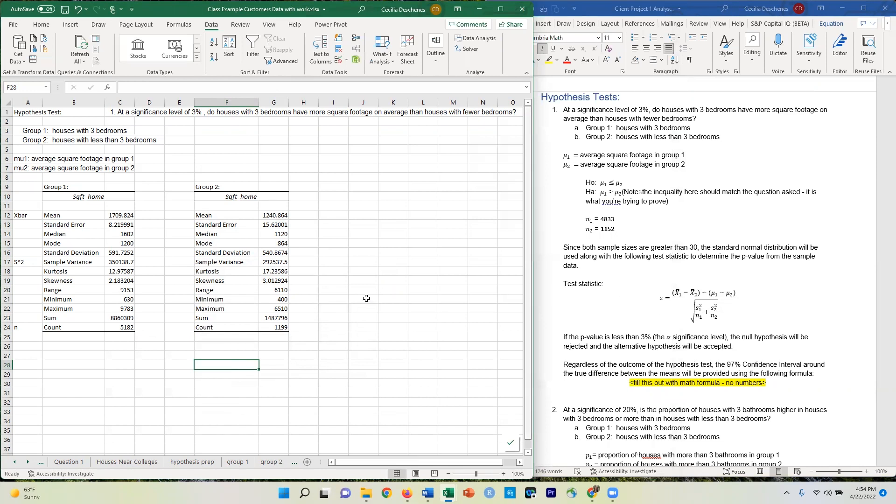
Enter the label "Numerator" in A28 and widen column A to fit it
{"action": "left_click", "coordinate": [34, 367]}
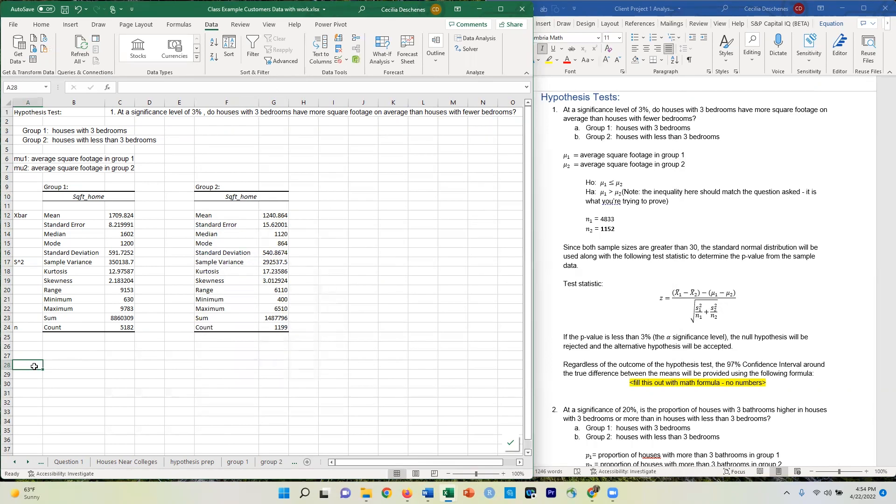
{"action": "type", "text": "Numerator"}
{"action": "key", "text": "Tab"}
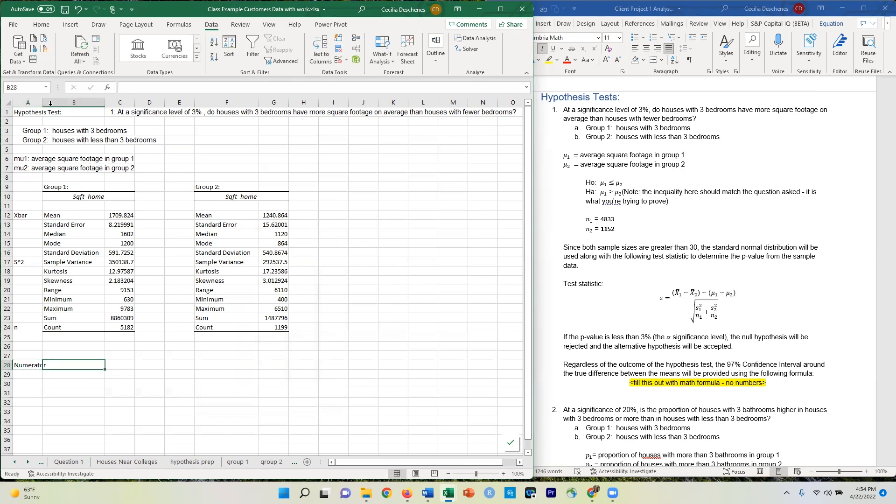
{"action": "left_click_drag", "start_coordinate": [43, 102], "coordinate": [63, 104]}
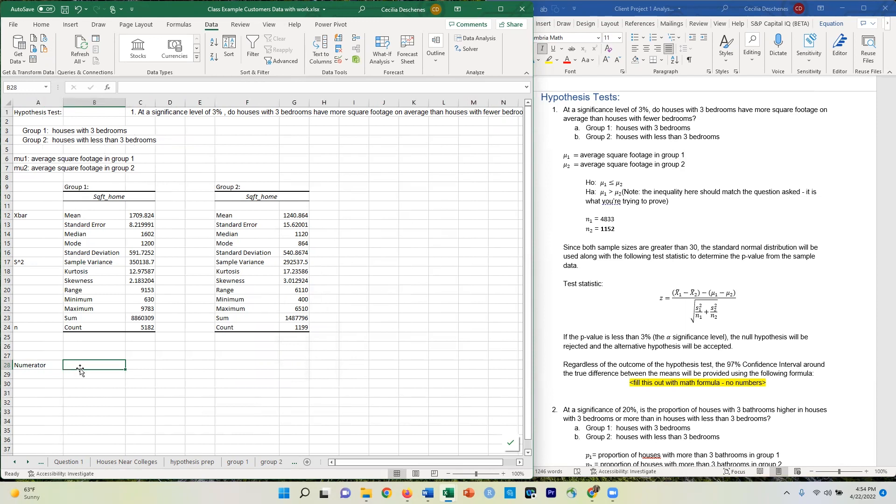
Calculate the difference between the Group 1 and Group 2 means in B28 with =C12-G12
{"action": "type", "text": "="}
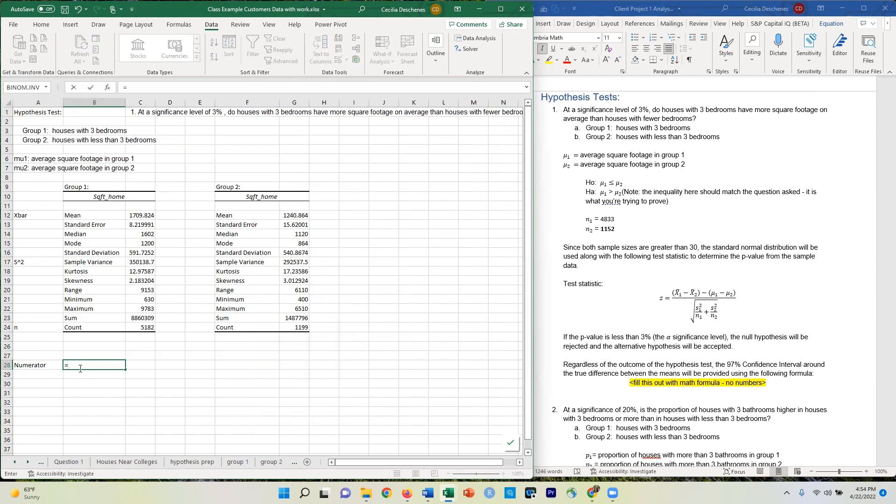
{"action": "left_click", "coordinate": [142, 215]}
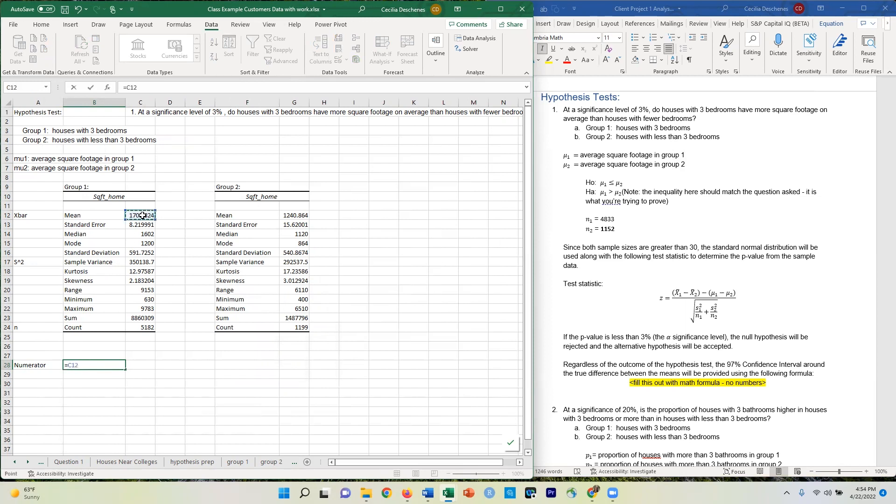
{"action": "type", "text": "-"}
{"action": "left_click", "coordinate": [300, 217]}
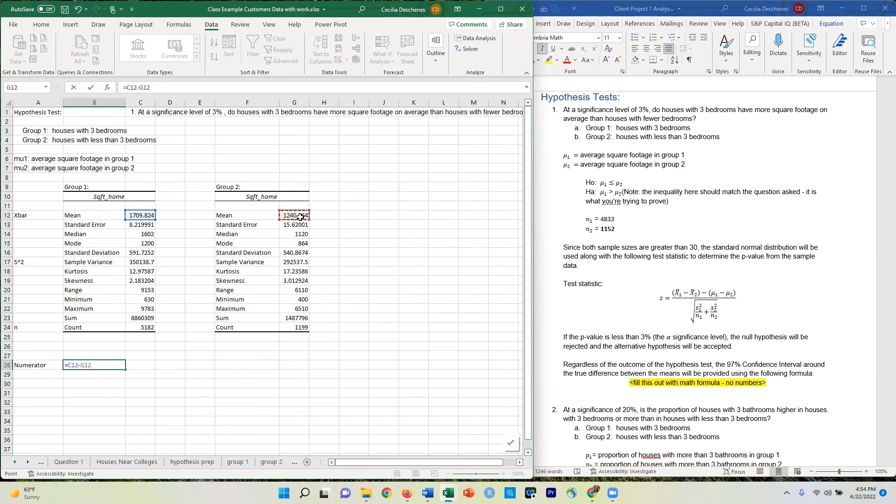
{"action": "key", "text": "Return"}
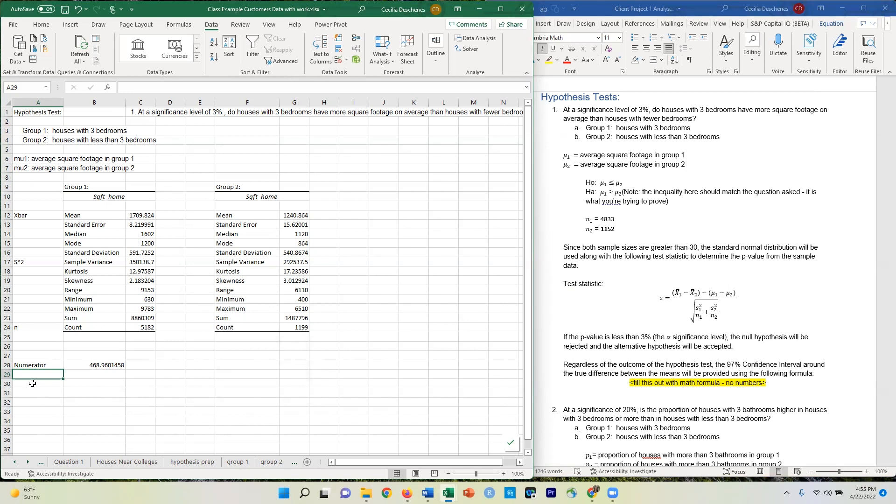
Enter the label "Denominator" in cell A30
{"action": "left_click", "coordinate": [32, 383]}
{"action": "type", "text": "Denominator"}
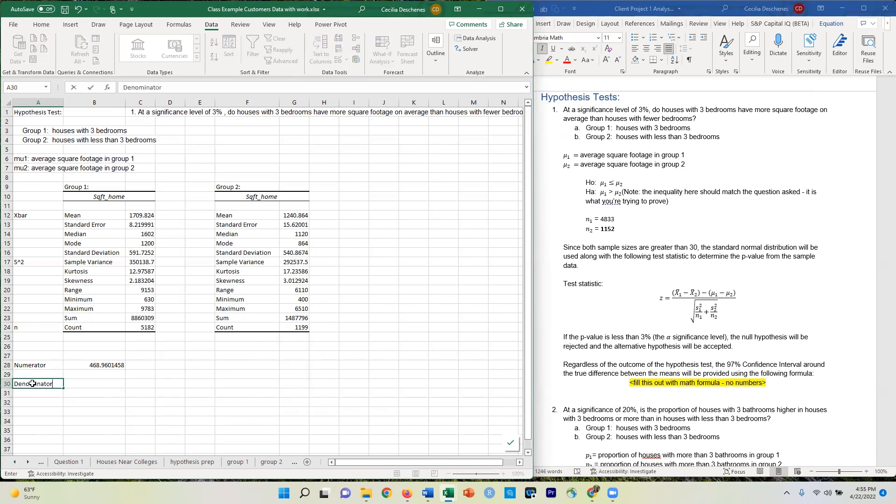
{"action": "key", "text": "Tab"}
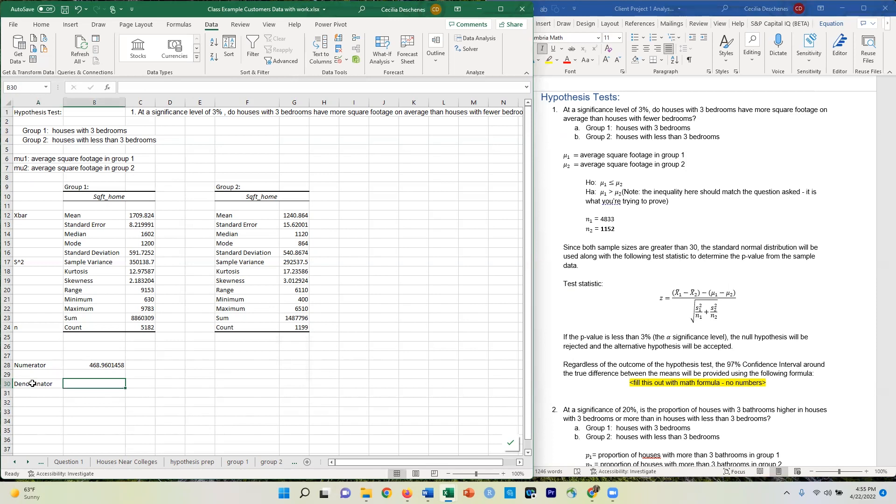
Calculate the test statistic's denominator in B30 with =SQRT(C17/C24+G17/G24), using each group's sample variance and count
{"action": "type", "text": "=sqr"}
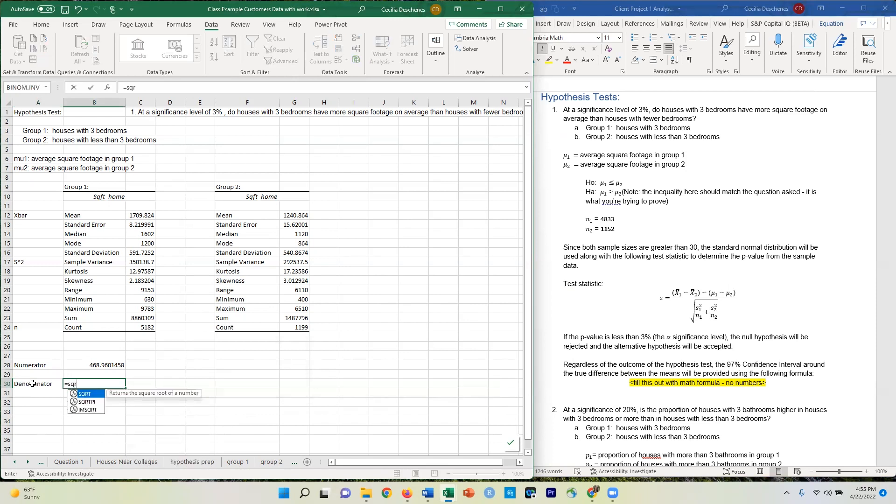
{"action": "key", "text": "Tab"}
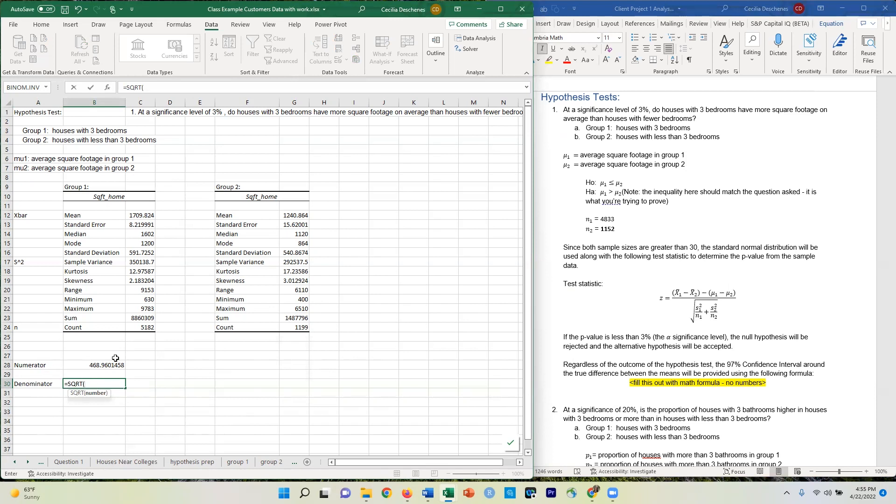
{"action": "left_click", "coordinate": [139, 264]}
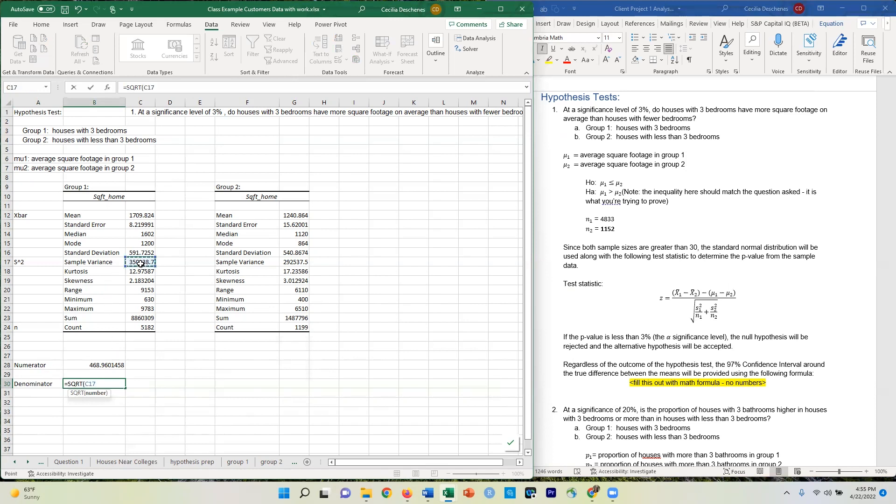
{"action": "type", "text": "/"}
{"action": "left_click", "coordinate": [147, 326]}
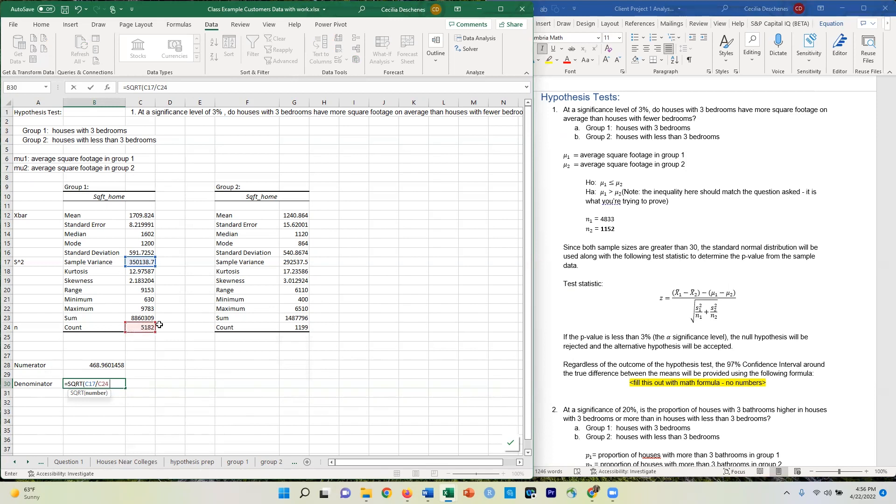
{"action": "type", "text": "+"}
{"action": "left_click", "coordinate": [295, 262]}
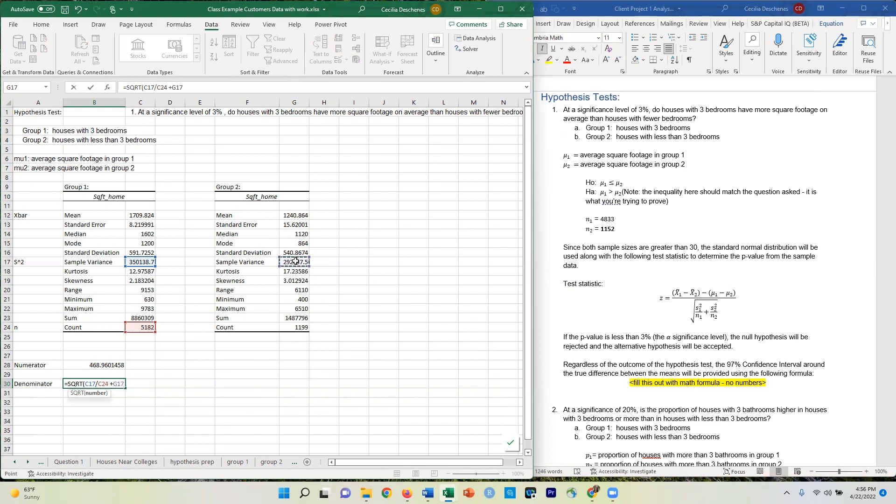
{"action": "type", "text": "/"}
{"action": "left_click", "coordinate": [298, 329]}
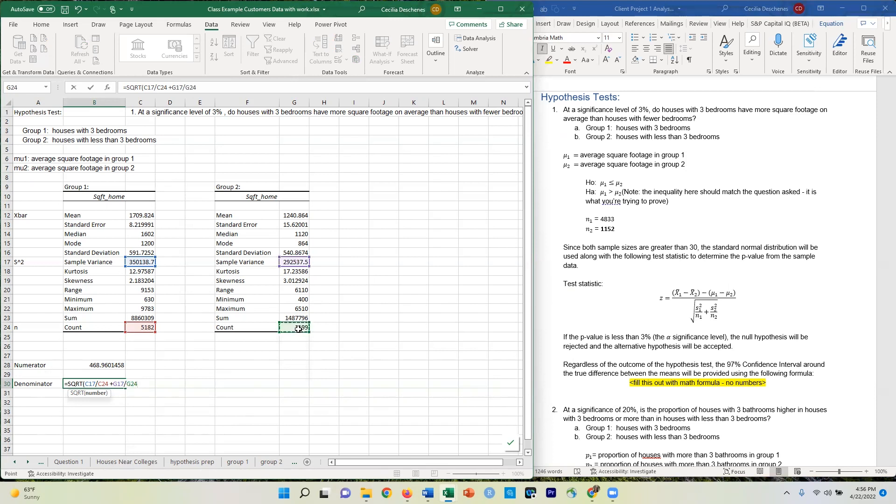
{"action": "key", "text": "Return"}
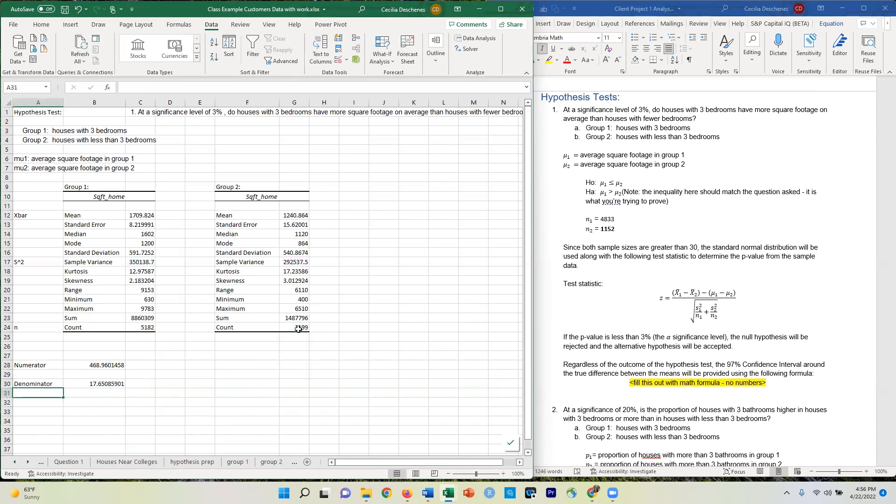
Label A32 "Test statistic" and calculate it in B32 with =B28/B30
{"action": "left_click", "coordinate": [52, 406]}
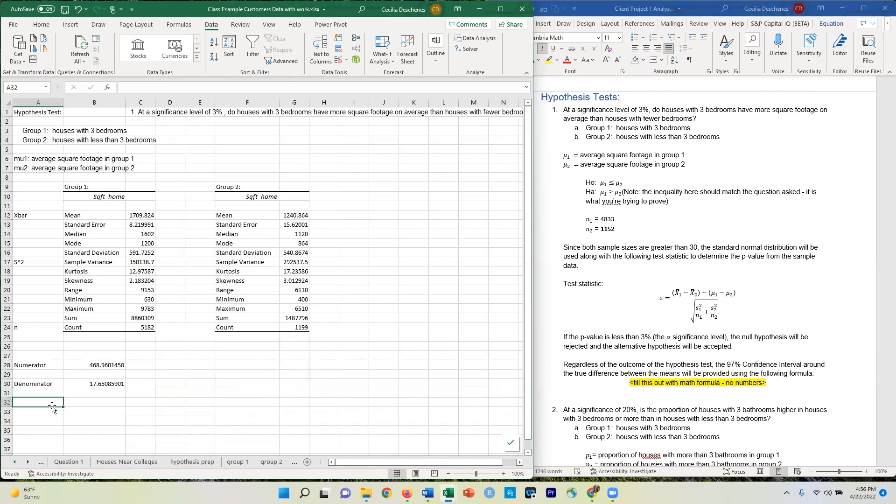
{"action": "type", "text": "Test statistic"}
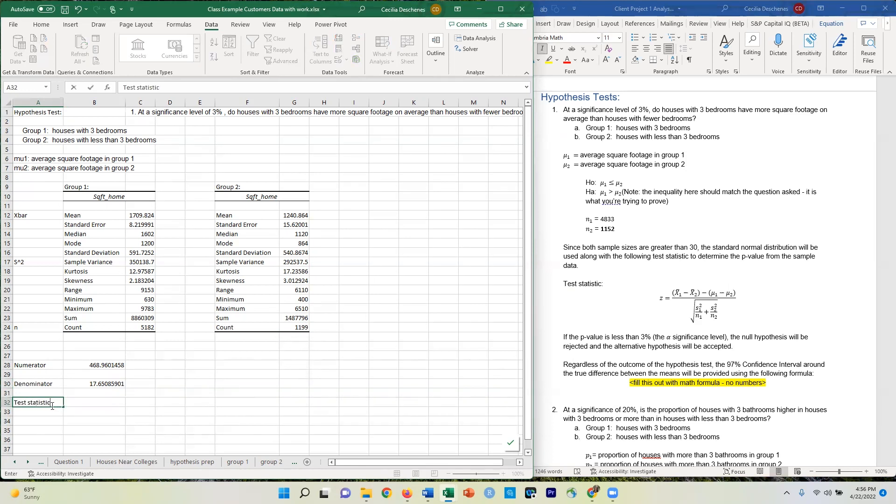
{"action": "key", "text": "Tab"}
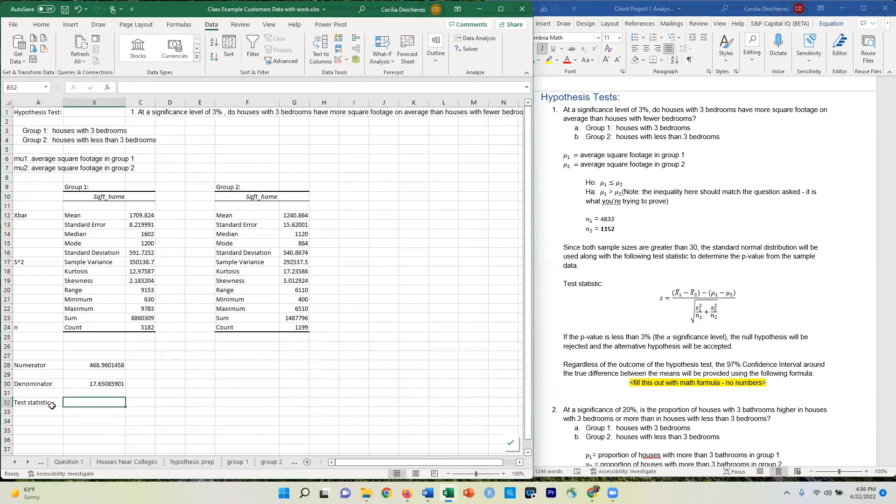
{"action": "type", "text": "="}
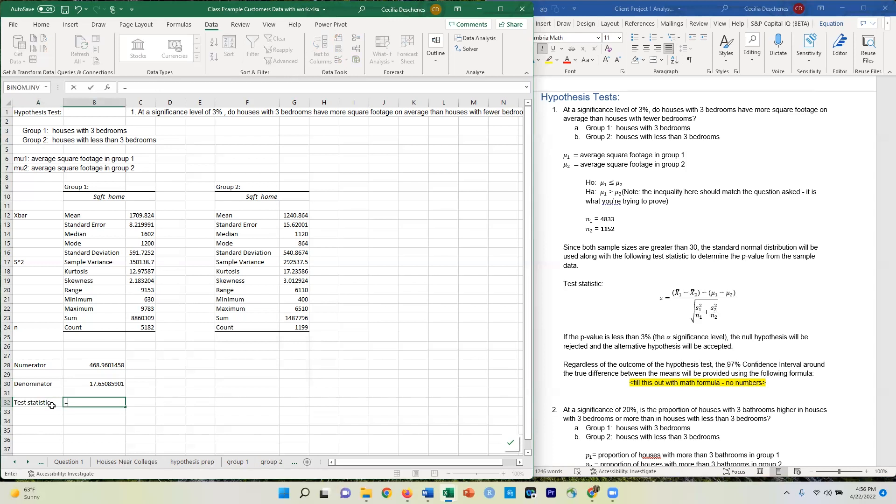
{"action": "left_click", "coordinate": [89, 367]}
{"action": "type", "text": "/"}
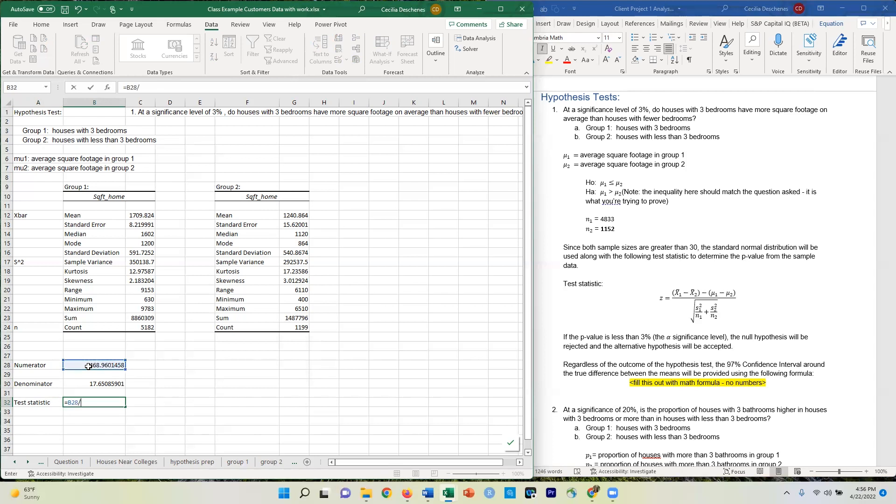
{"action": "left_click", "coordinate": [99, 384]}
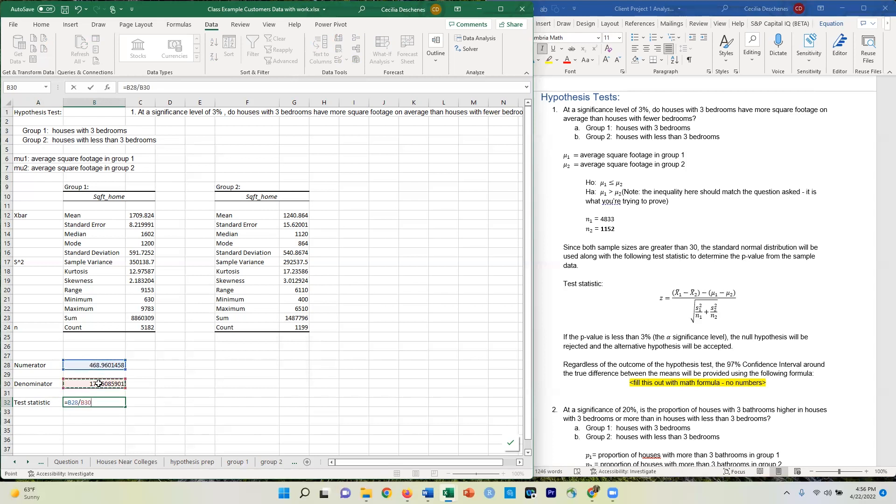
{"action": "key", "text": "Return"}
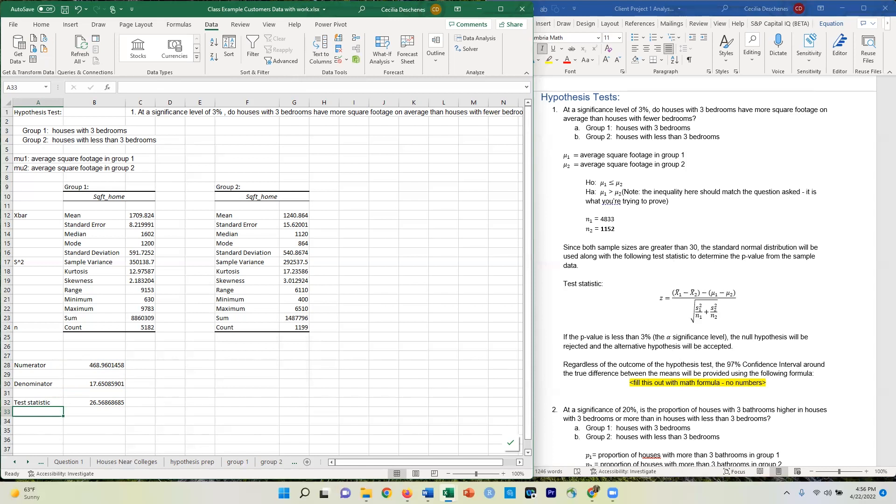
Enter the probability statement "P(Z >= 26.6) = 1 - P(Z <= 26.6) =" in cell A35 below the test statistic
{"action": "left_click", "coordinate": [43, 422]}
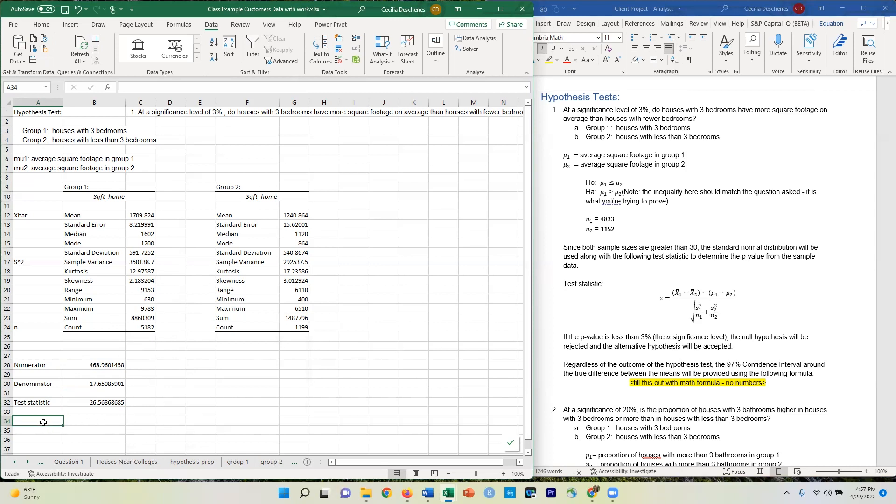
{"action": "left_click", "coordinate": [101, 404]}
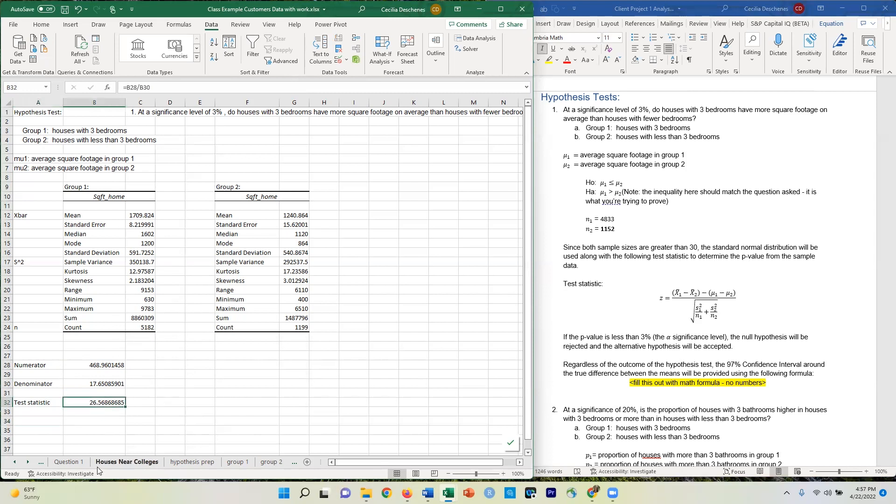
{"action": "left_click", "coordinate": [42, 429]}
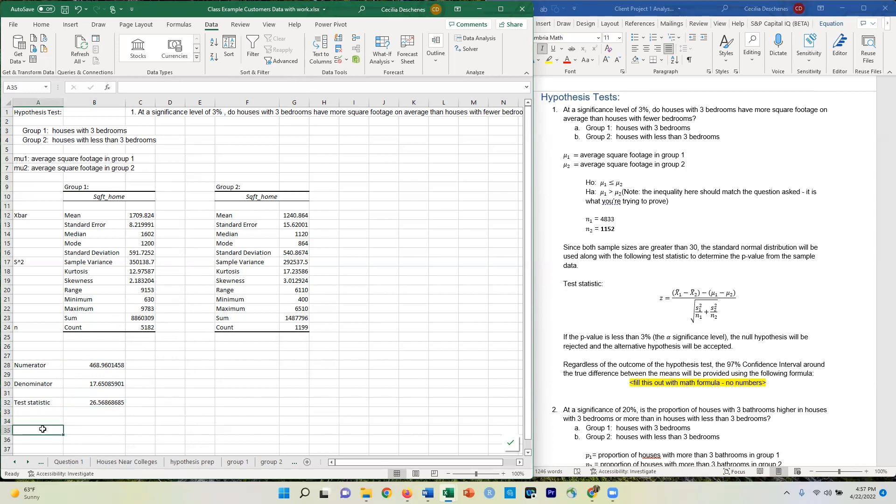
{"action": "type", "text": "P"}
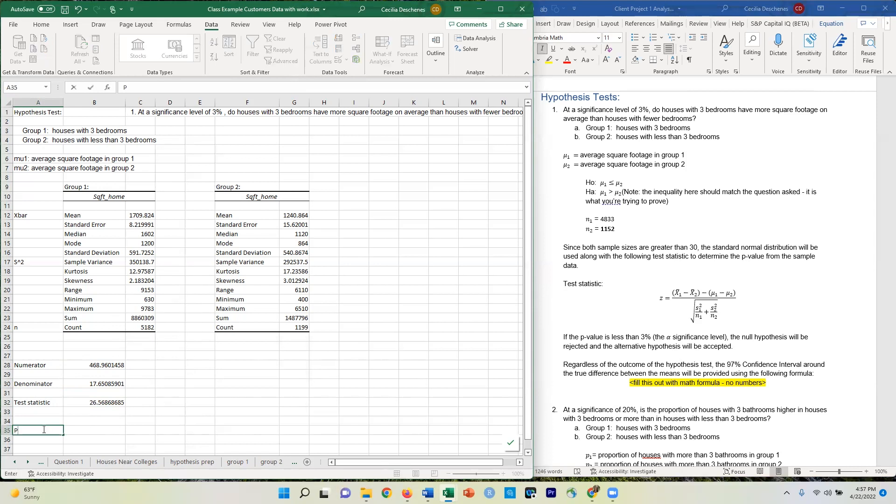
{"action": "type", "text": "(Z >= 26.6) = 1-"}
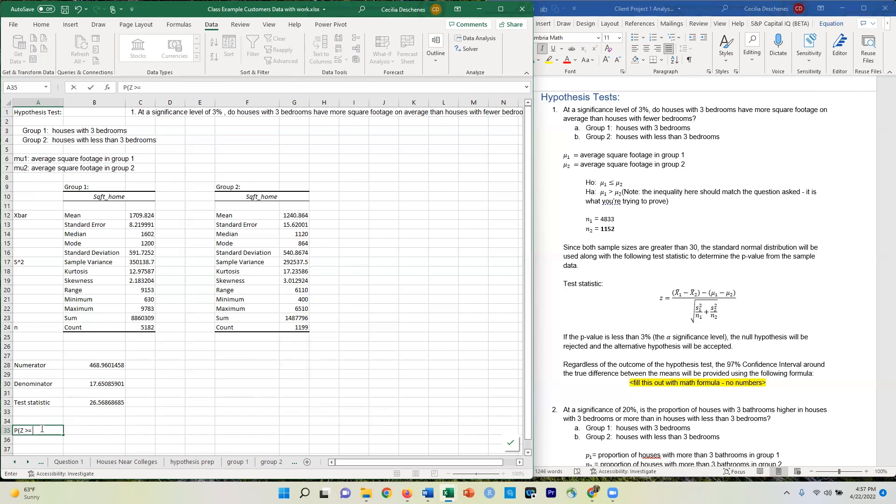
{"action": "type", "text": "26.6) = 1"}
{"action": "key", "text": "BackSpace"}
{"action": "type", "text": "- P(Z <= 26."}
{"action": "type", "text": "6) ="}
{"action": "key", "text": "Tab"}
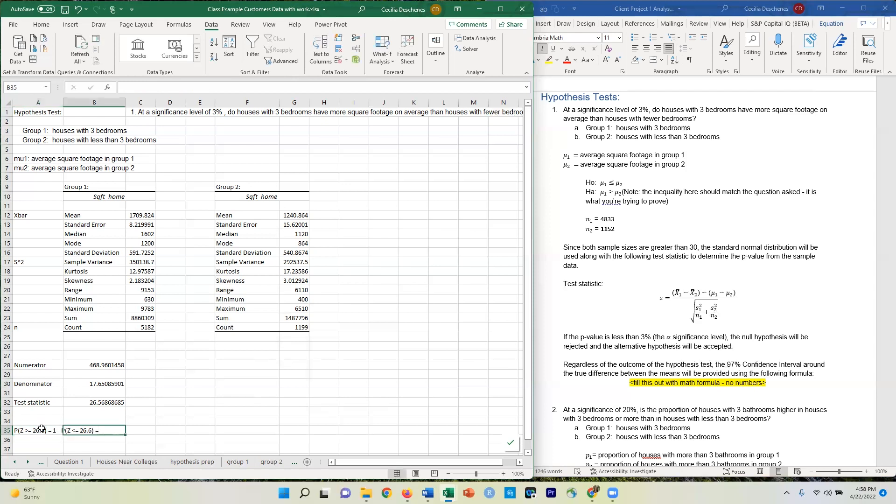
Calculate the upper-tail p-value in B36 with =1 - NORM.S.DIST(B32,TRUE), using the test statistic
{"action": "left_click", "coordinate": [95, 440]}
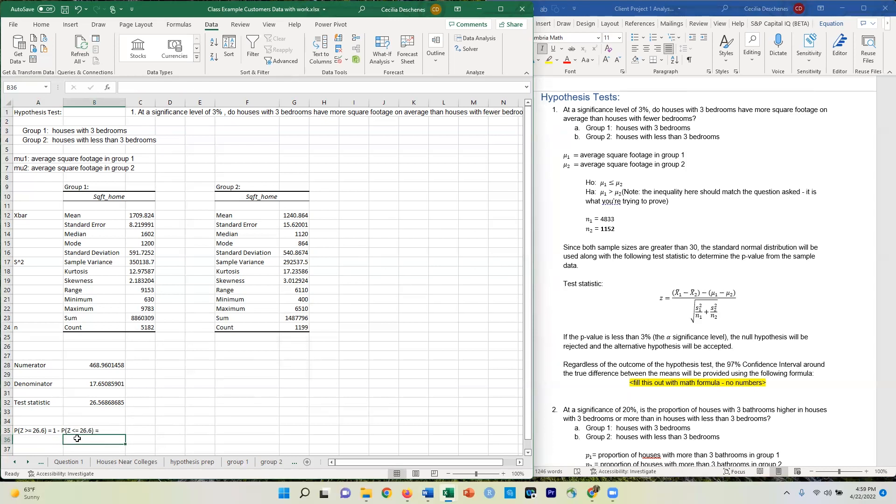
{"action": "type", "text": "="}
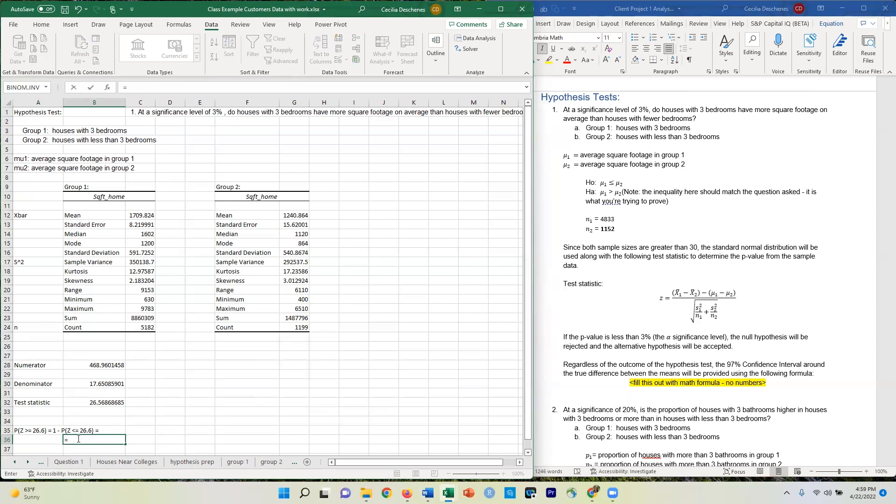
{"action": "type", "text": "1 - norm"}
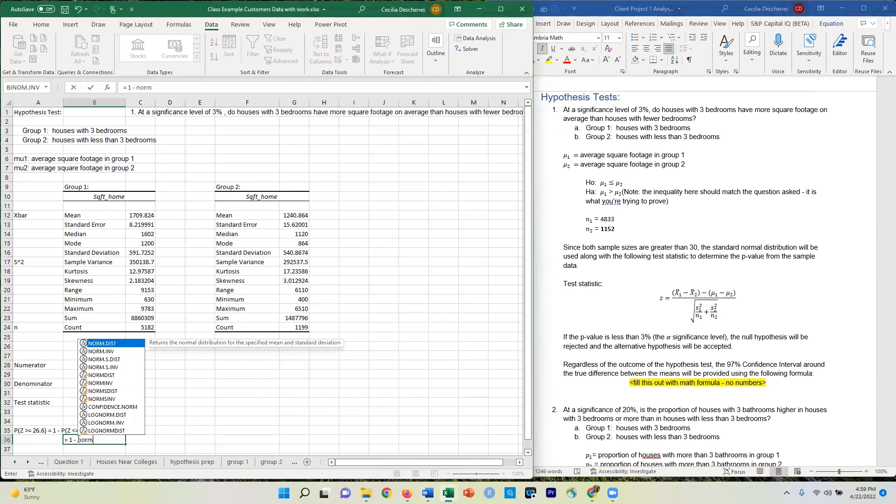
{"action": "type", "text": ".s"}
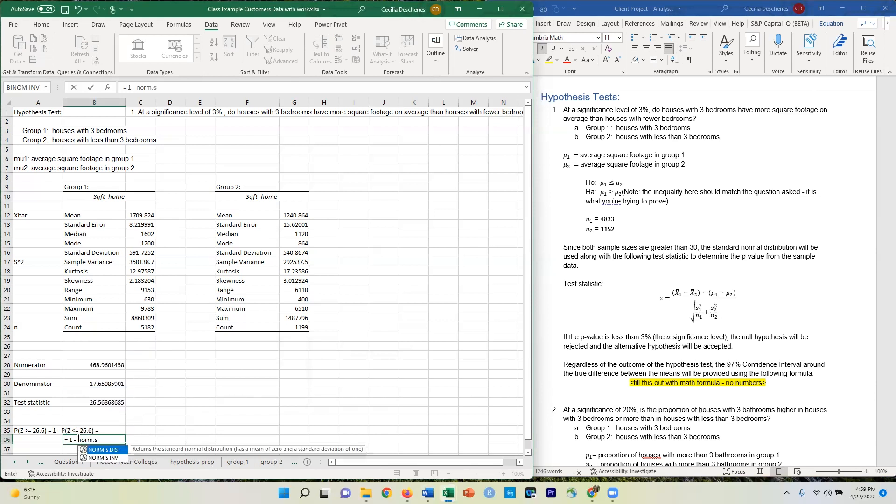
{"action": "type", "text": ".d"}
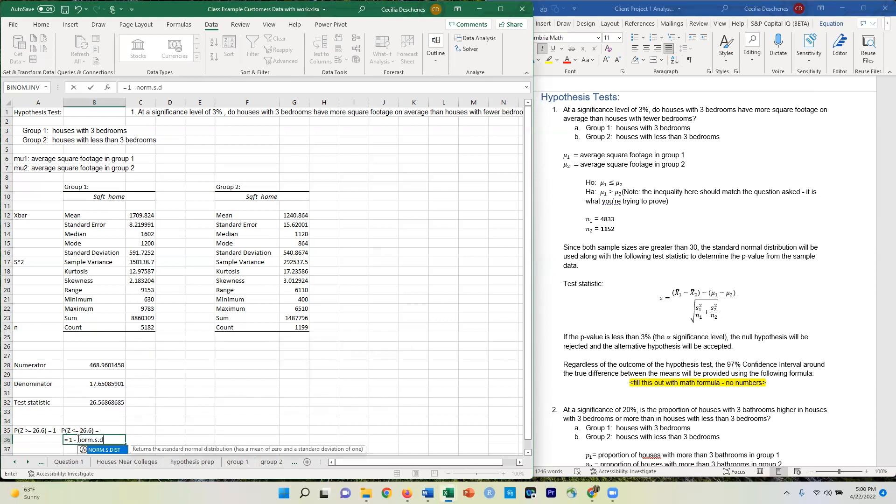
{"action": "key", "text": "Tab"}
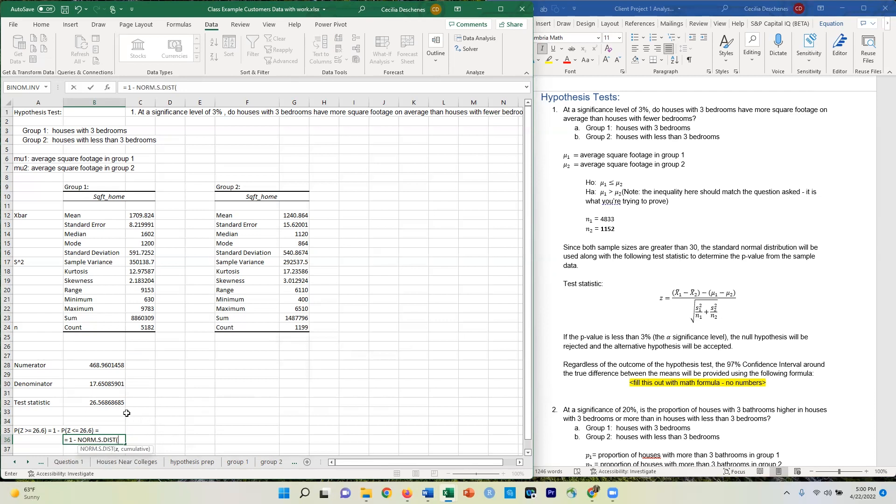
{"action": "left_click", "coordinate": [104, 402]}
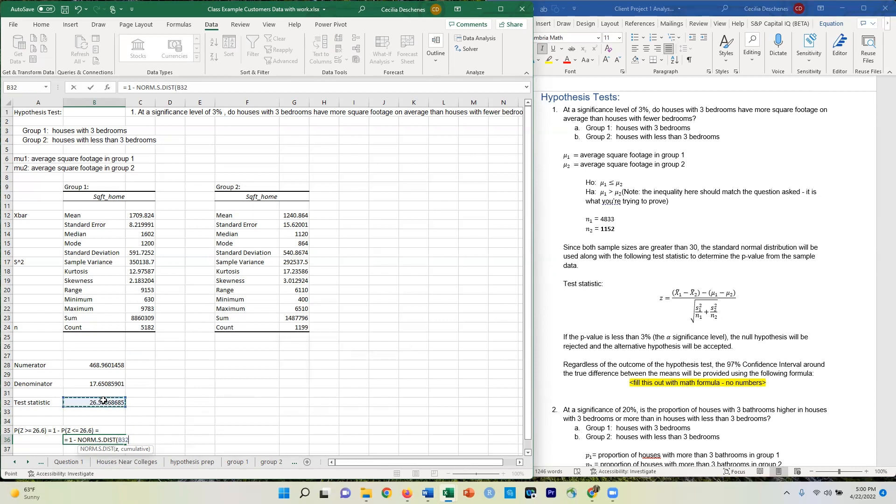
{"action": "type", "text": ","}
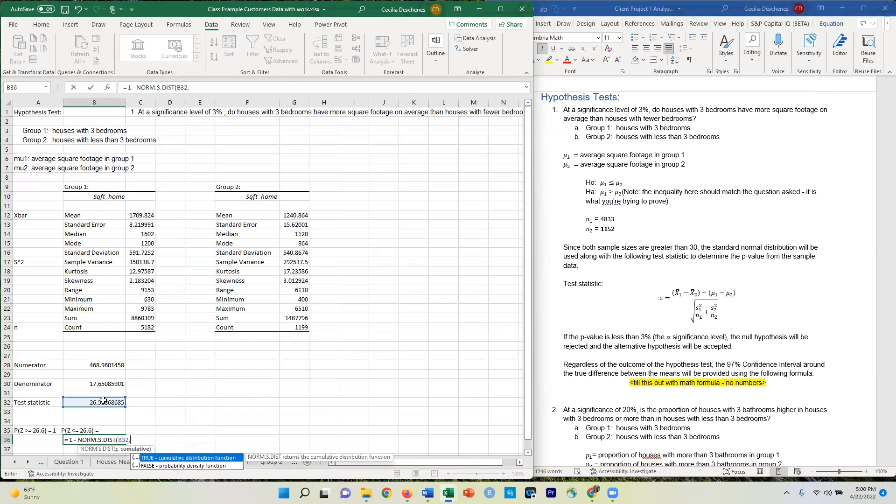
{"action": "type", "text": "TRUE)"}
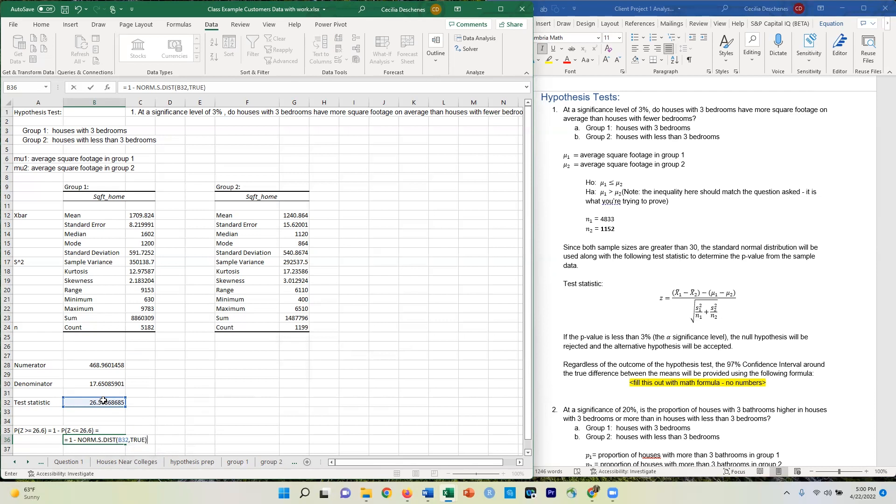
{"action": "key", "text": "Return"}
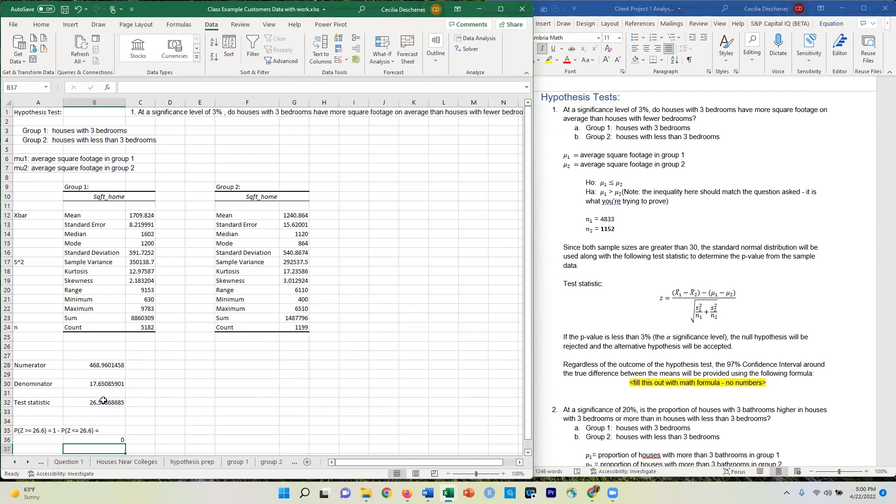
Increase the number of decimal places shown for the p-value in B36
{"action": "left_click", "coordinate": [78, 440]}
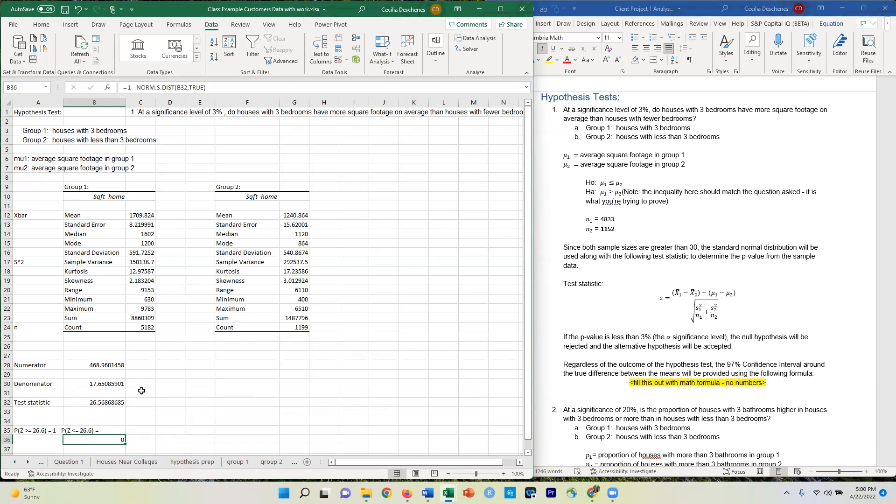
{"action": "left_click", "coordinate": [44, 27]}
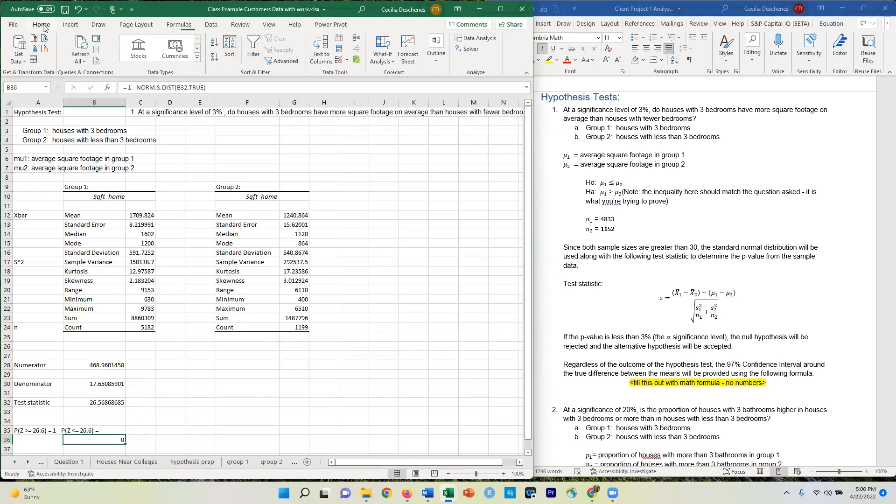
{"action": "left_click", "coordinate": [249, 61]}
{"action": "left_click", "coordinate": [249, 60]}
{"action": "left_click", "coordinate": [249, 60]}
{"action": "left_click", "coordinate": [249, 61]}
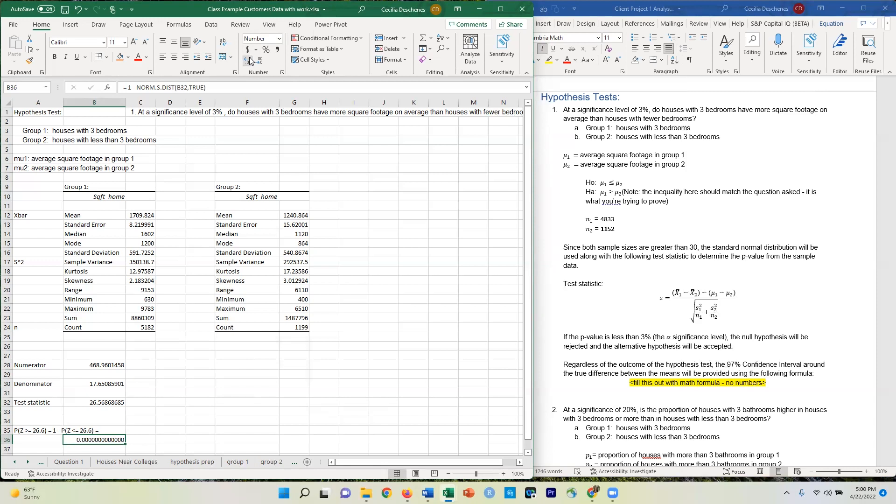
{"action": "left_click", "coordinate": [249, 60]}
{"action": "left_click", "coordinate": [249, 61]}
{"action": "left_click", "coordinate": [97, 405]}
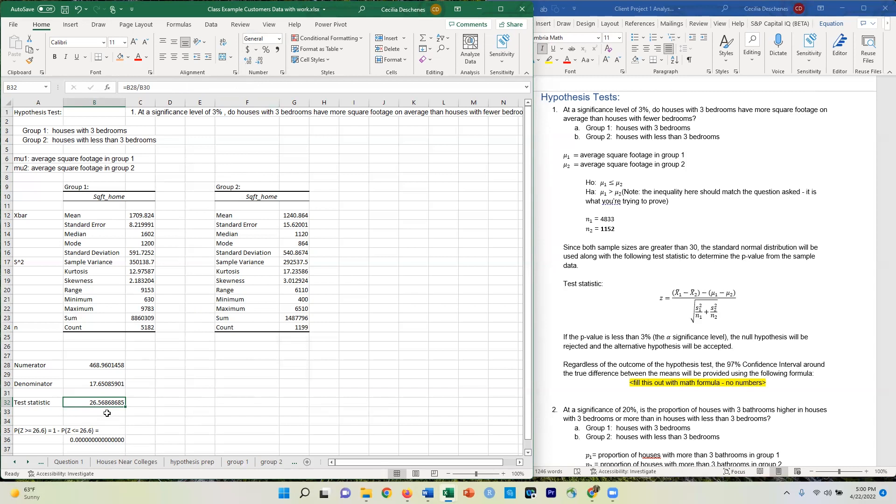
Enter the label "Decision:" in cell A37 below the p-value calculation
{"action": "scroll", "coordinate": [105, 413], "scroll_direction": "down", "scroll_amount": 1}
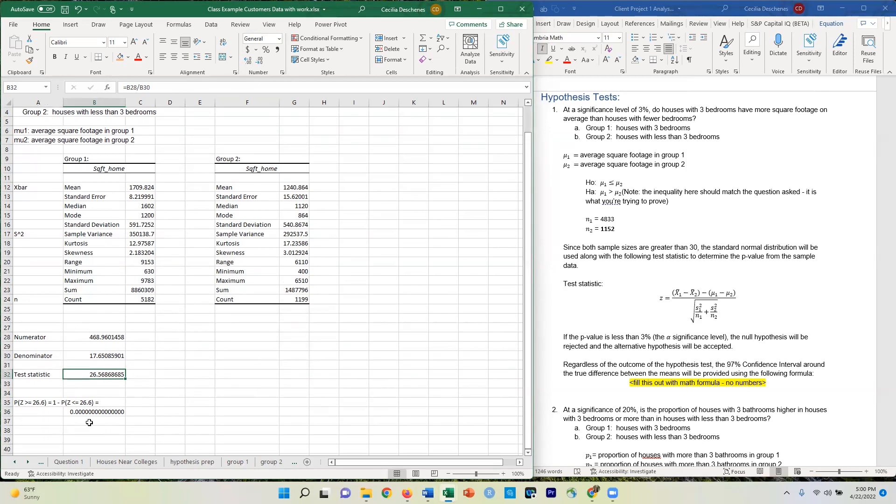
{"action": "left_click", "coordinate": [50, 423]}
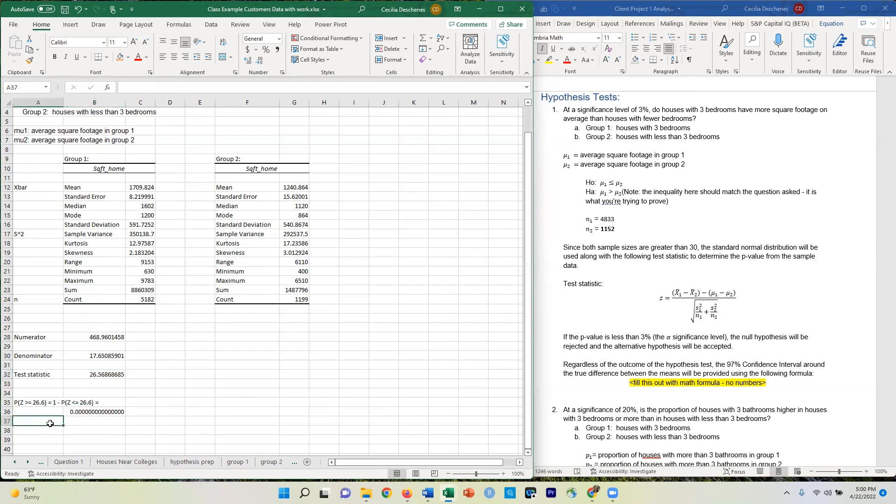
{"action": "type", "text": "d"}
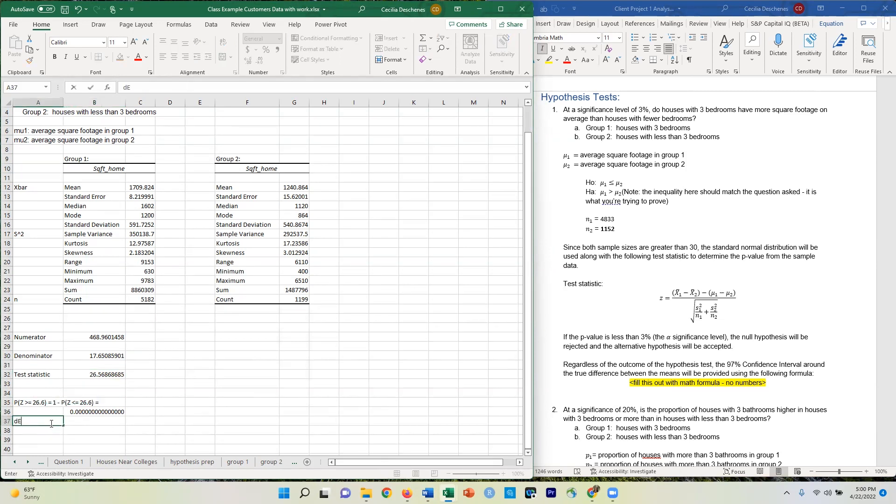
{"action": "key", "text": "BackSpace"}
{"action": "type", "text": "Decision:"}
{"action": "key", "text": "Tab"}
{"action": "type", "text": "="}
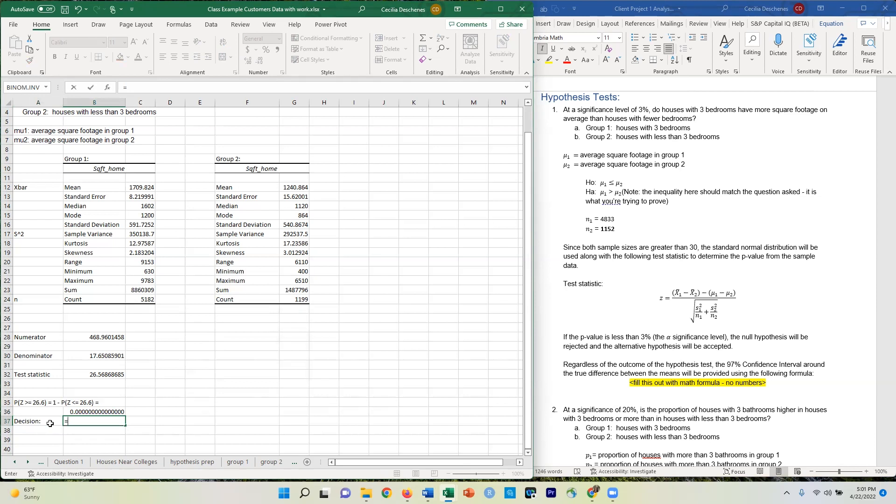
{"action": "type", "text": "if"}
{"action": "key", "text": "Tab"}
{"action": "key", "text": "Up"}
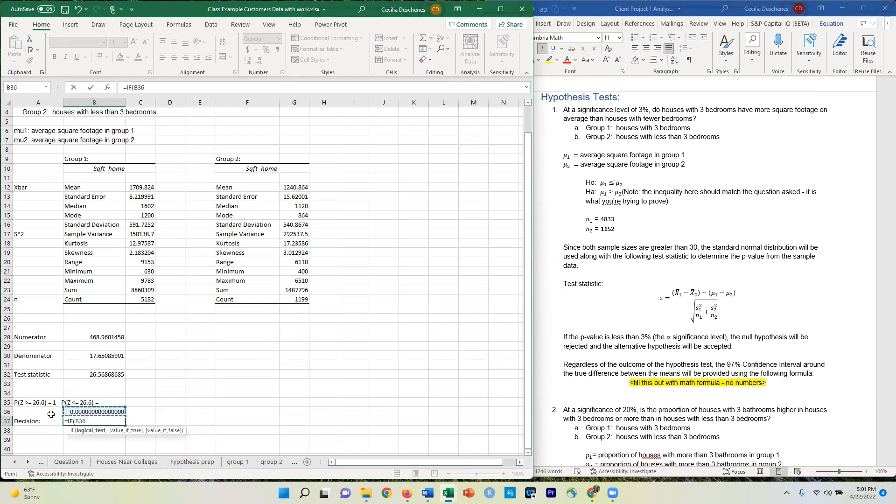
{"action": "type", "text": "<"}
{"action": "key", "text": "BackSpace"}
{"action": "key", "text": "BackSpace"}
{"action": "key", "text": "BackSpace"}
{"action": "key", "text": "BackSpace"}
{"action": "key", "text": "BackSpace"}
{"action": "key", "text": "BackSpace"}
{"action": "key", "text": "BackSpace"}
{"action": "key", "text": "BackSpace"}
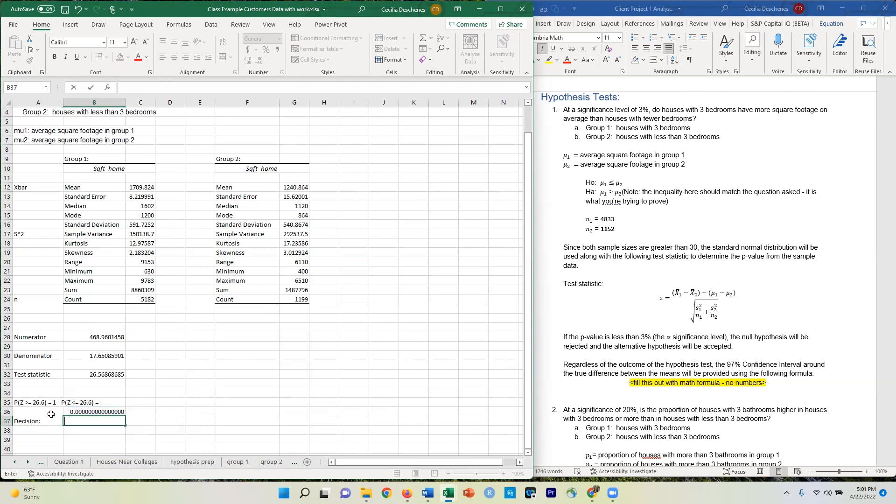
Enter the label "p-value:" in cell A34, above the probability statement
{"action": "left_click", "coordinate": [30, 395]}
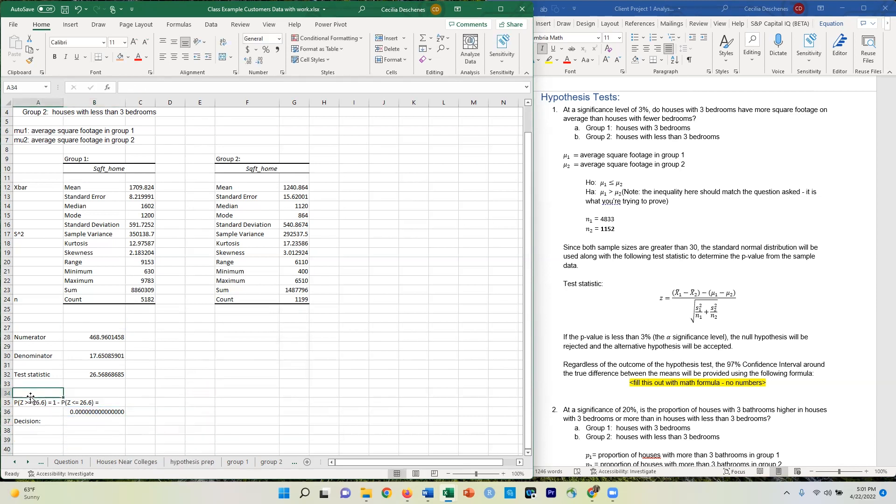
{"action": "type", "text": "p"}
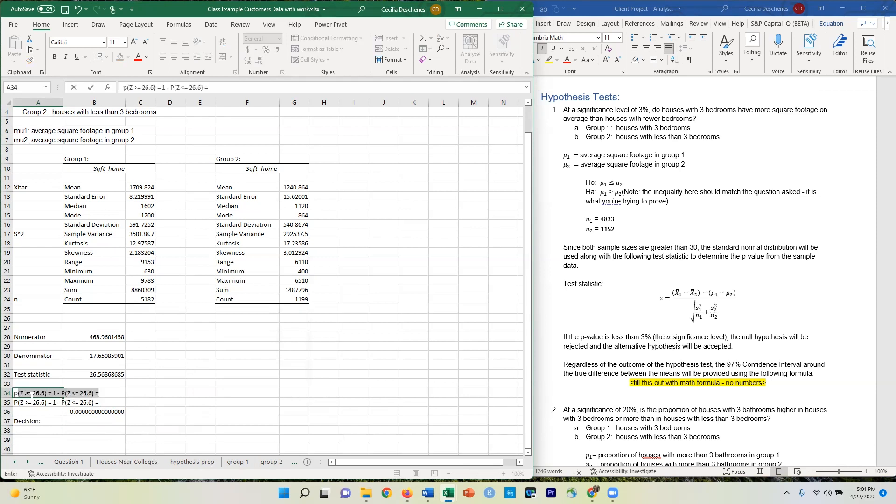
{"action": "type", "text": "-value:"}
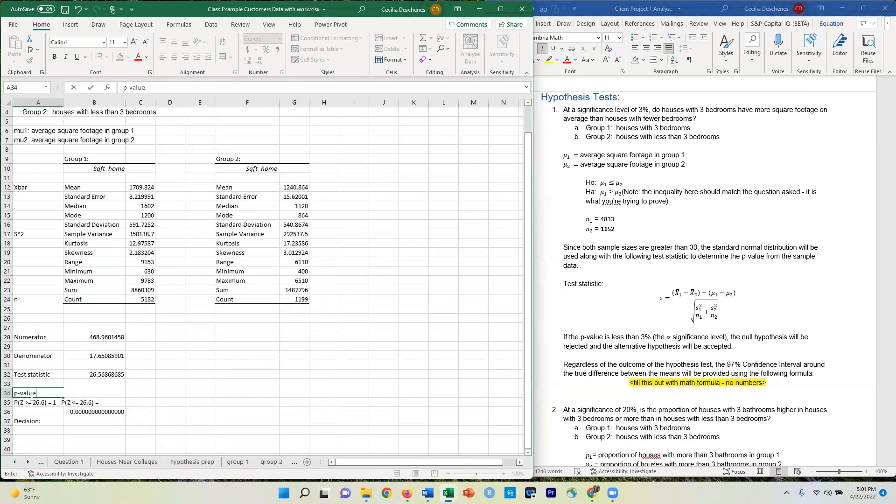
{"action": "key", "text": "Tab"}
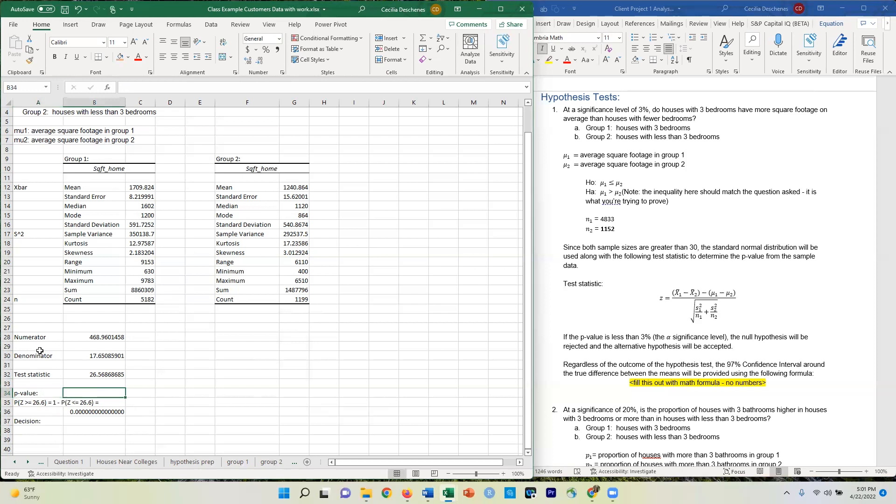
Label A2 "alpha" and enter the significance level 0.03 in B2
{"action": "scroll", "coordinate": [41, 348], "scroll_direction": "up", "scroll_amount": 1}
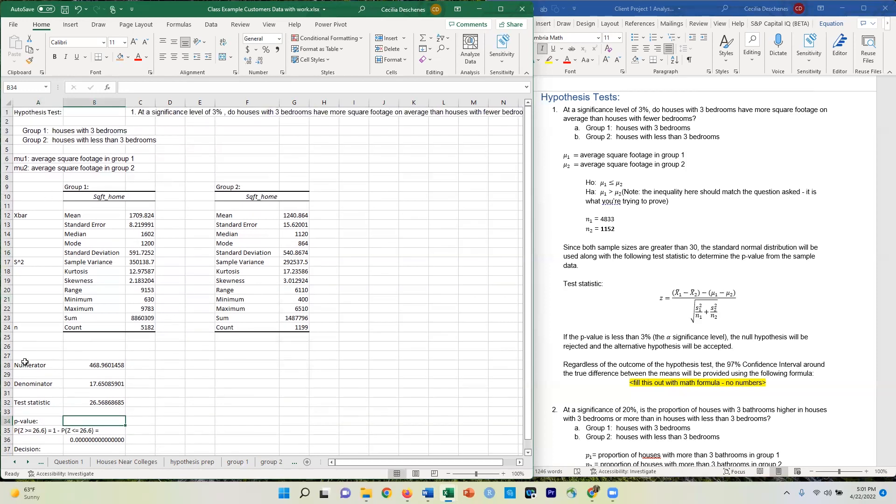
{"action": "left_click", "coordinate": [38, 121]}
{"action": "type", "text": "alpha"}
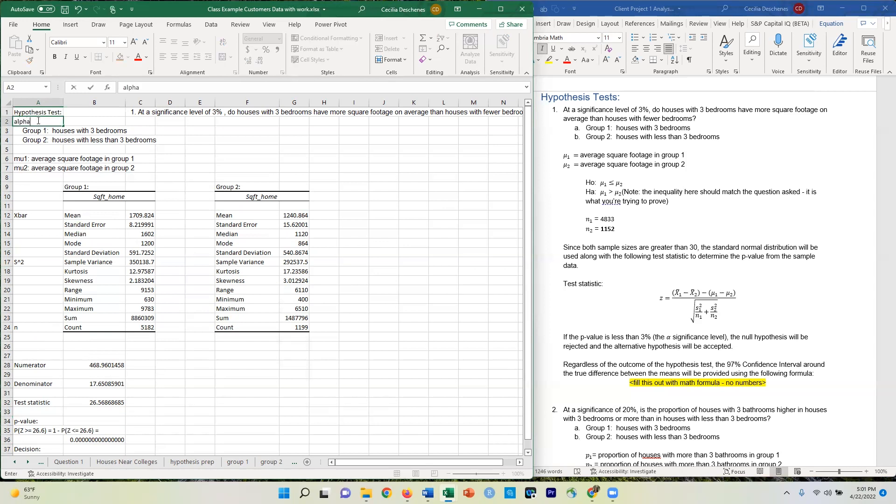
{"action": "key", "text": "Tab"}
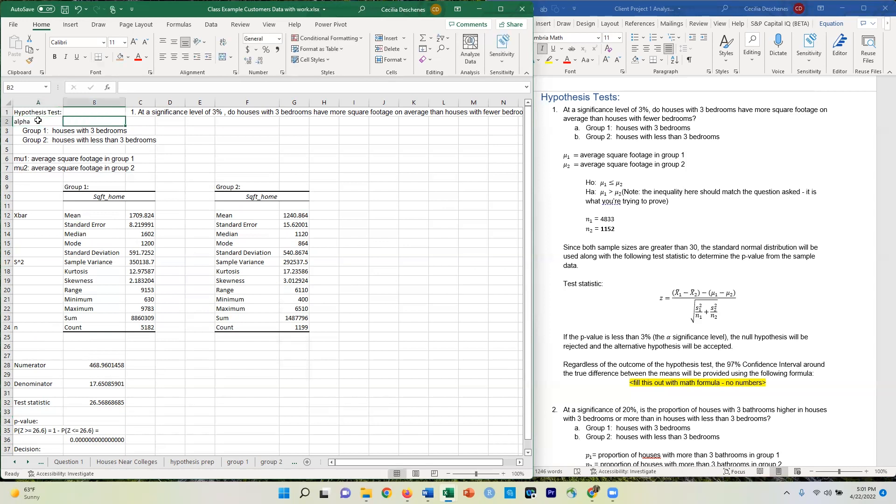
{"action": "type", "text": "0."}
{"action": "key", "text": "BackSpace"}
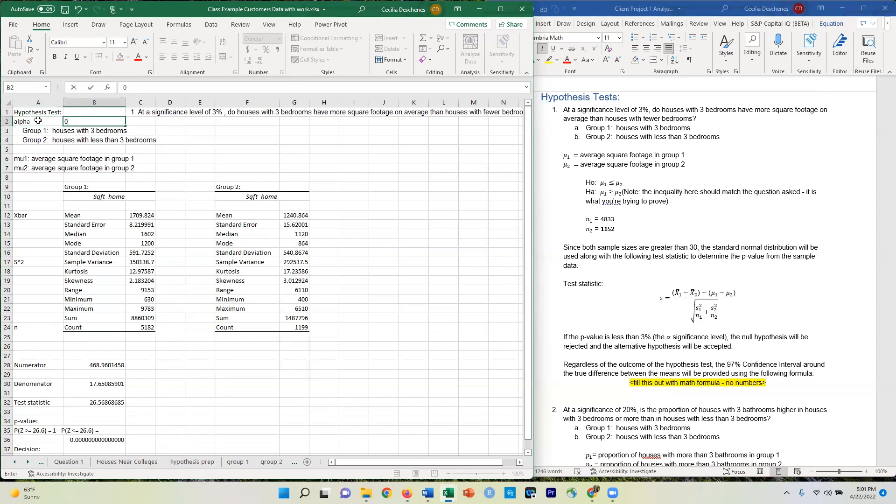
{"action": "type", "text": "03"}
{"action": "key", "text": "Return"}
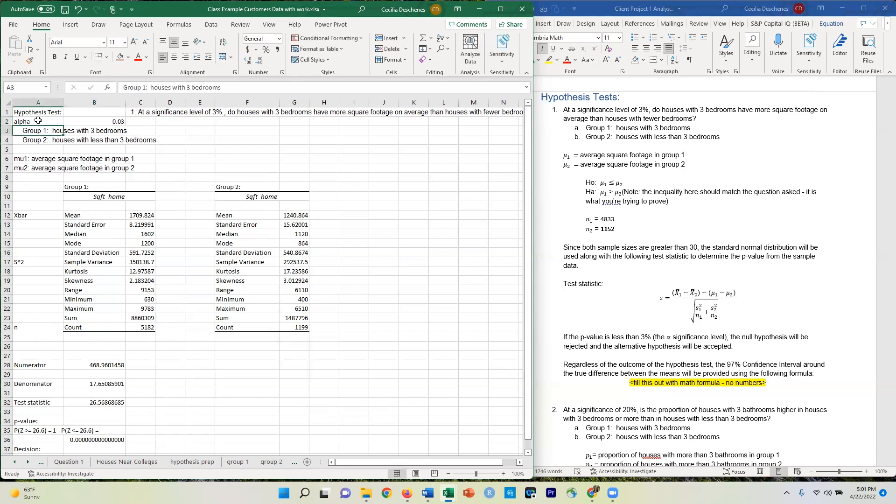
Format the alpha value in B2 as a centered percentage and right-align its label in A2
{"action": "left_click", "coordinate": [84, 121]}
{"action": "left_click", "coordinate": [266, 49]}
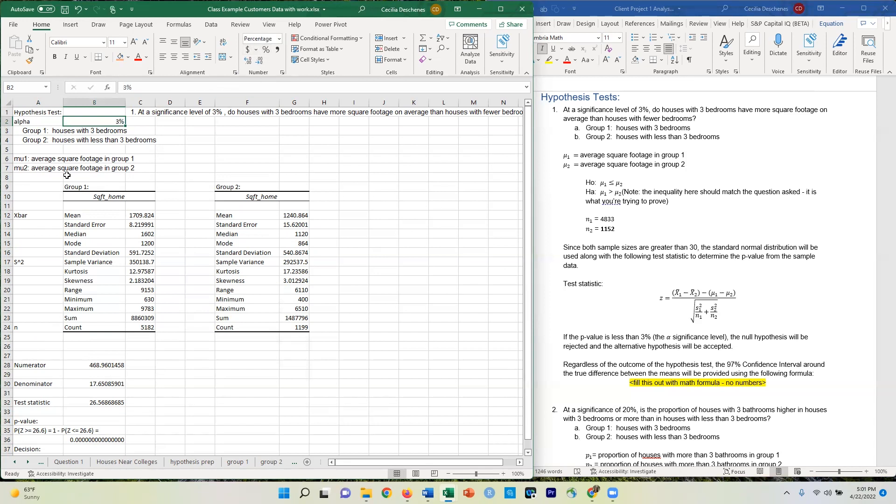
{"action": "left_click", "coordinate": [33, 120]}
{"action": "left_click", "coordinate": [184, 57]}
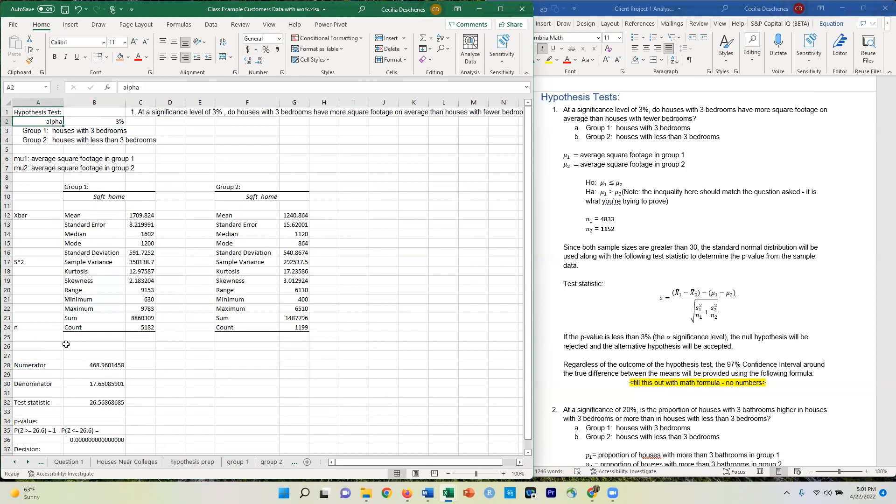
{"action": "scroll", "coordinate": [57, 349], "scroll_direction": "down", "scroll_amount": 1}
{"action": "scroll", "coordinate": [56, 349], "scroll_direction": "up", "scroll_amount": 1}
{"action": "left_click", "coordinate": [96, 121]}
{"action": "left_click", "coordinate": [175, 62]}
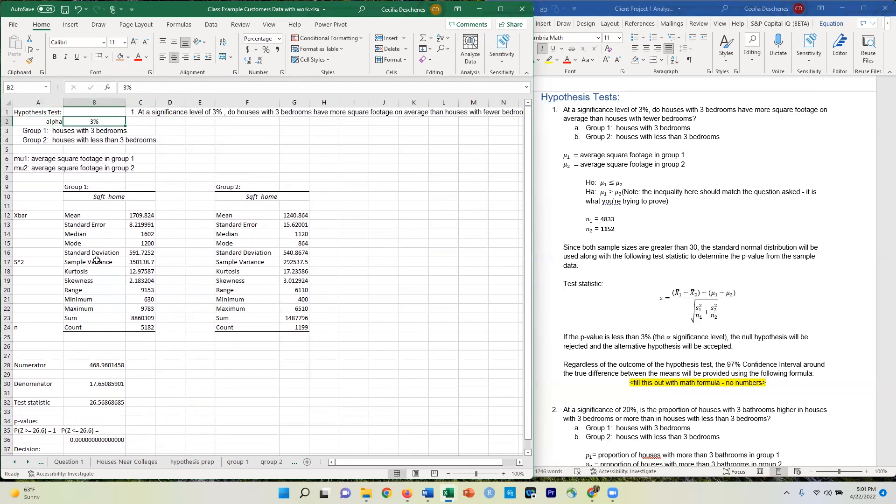
Begin an IF formula in B37 that tests whether the p-value in B36 is less than alpha in B2
{"action": "scroll", "coordinate": [47, 285], "scroll_direction": "down", "scroll_amount": 2}
{"action": "scroll", "coordinate": [81, 308], "scroll_direction": "up", "scroll_amount": 2}
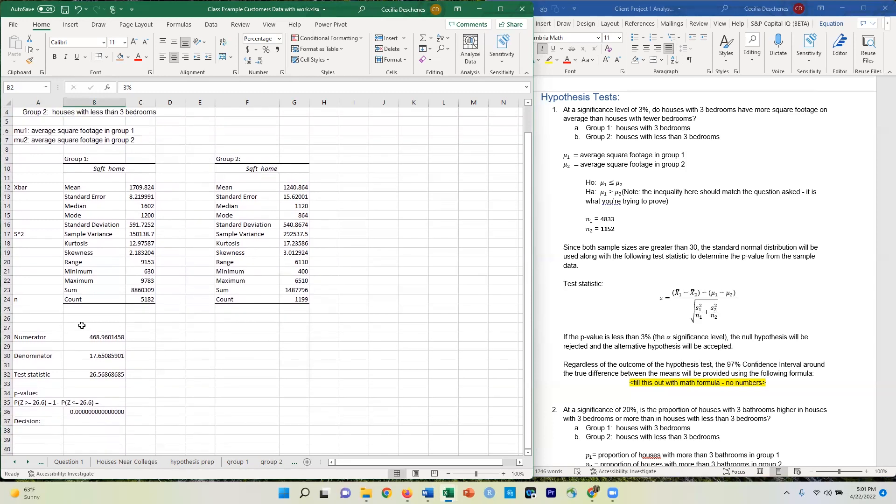
{"action": "scroll", "coordinate": [83, 349], "scroll_direction": "down", "scroll_amount": 1}
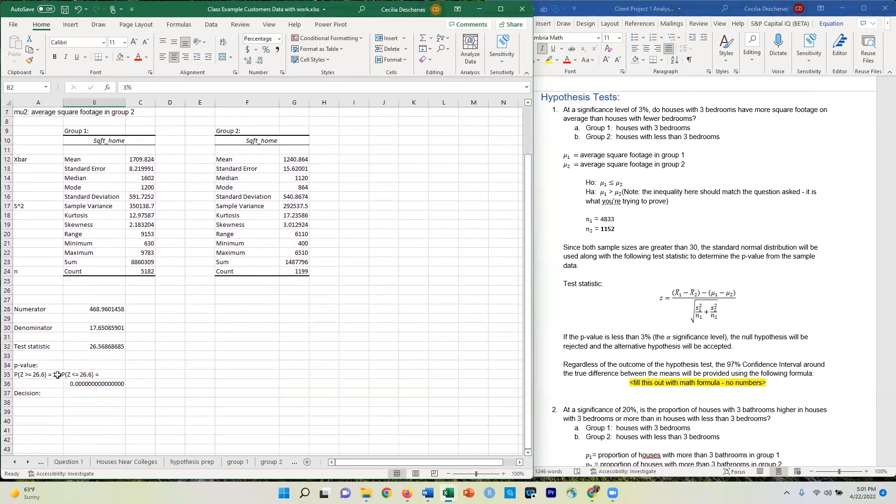
{"action": "left_click", "coordinate": [69, 394]}
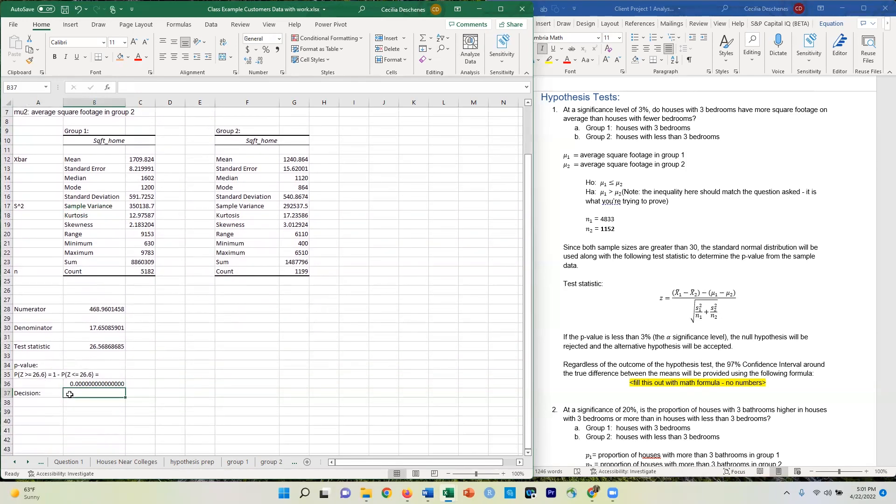
{"action": "type", "text": "="}
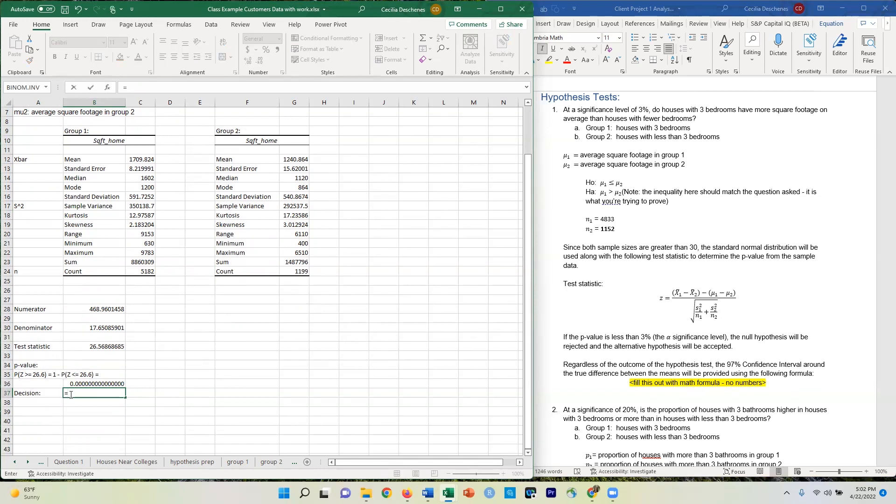
{"action": "type", "text": "if"}
{"action": "key", "text": "Tab"}
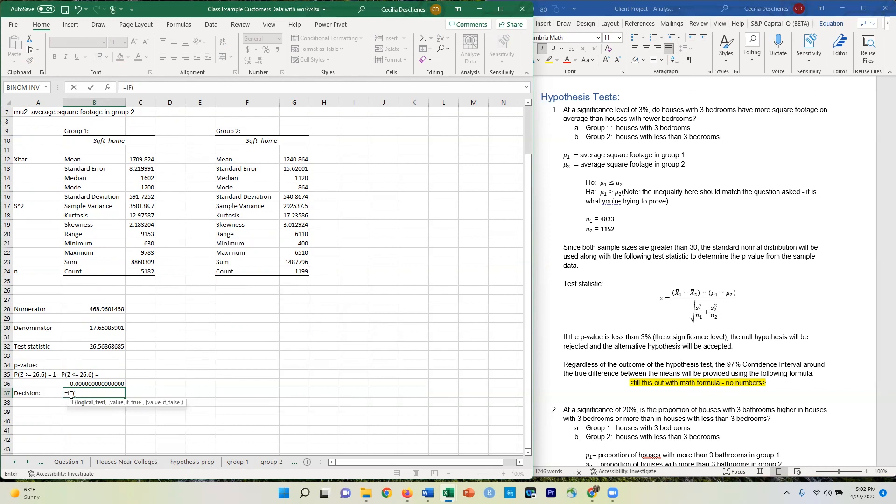
{"action": "left_click", "coordinate": [79, 384]}
{"action": "type", "text": "<"}
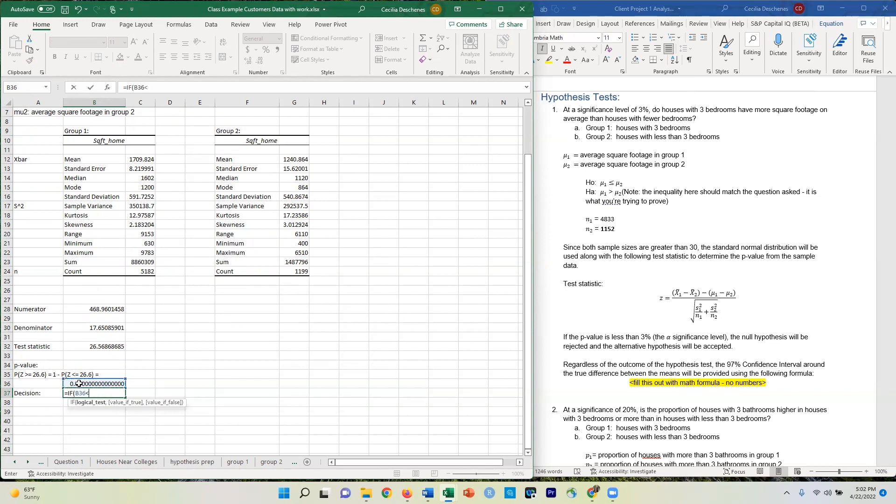
{"action": "scroll", "coordinate": [206, 164], "scroll_direction": "up", "scroll_amount": 2}
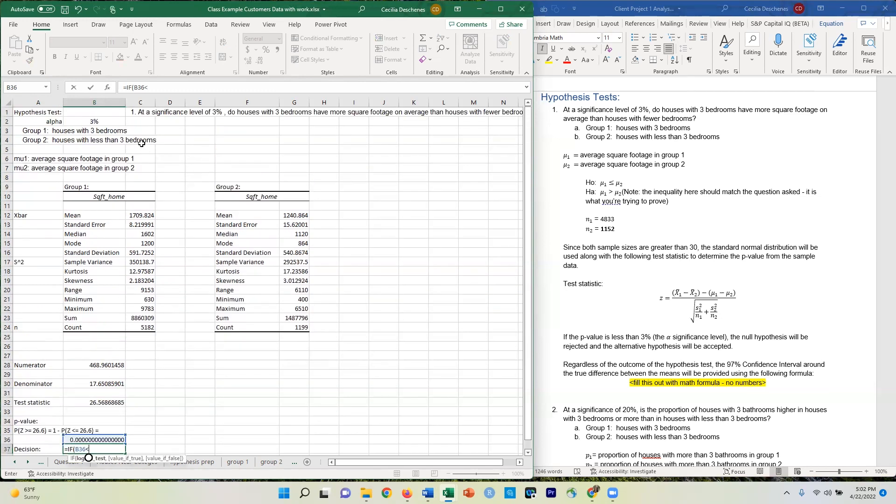
{"action": "left_click", "coordinate": [95, 121]}
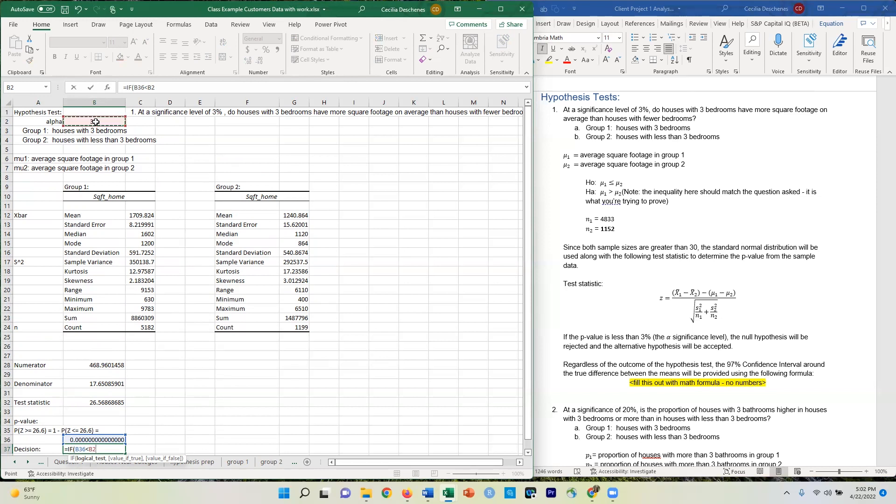
Complete the B37 formula so it returns "Reject Ho" when true and "Do Not Reject Ho" when false
{"action": "type", "text": ","}
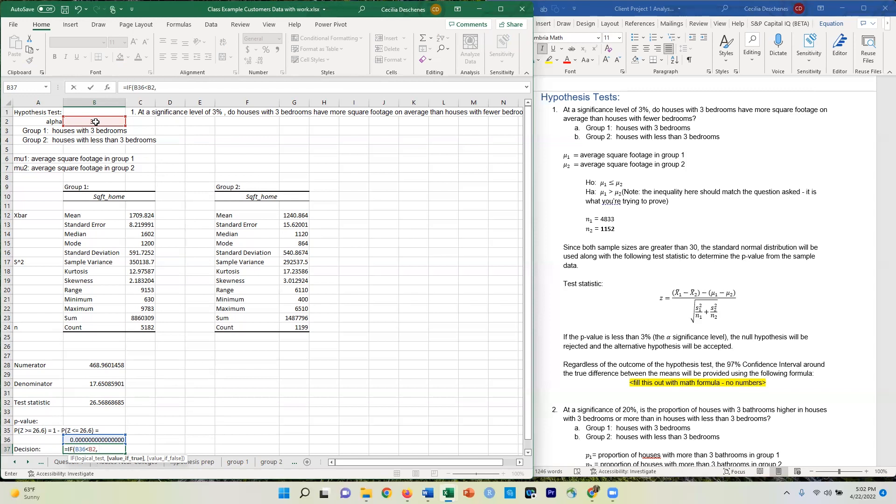
{"action": "type", "text": "Reject Ho\","}
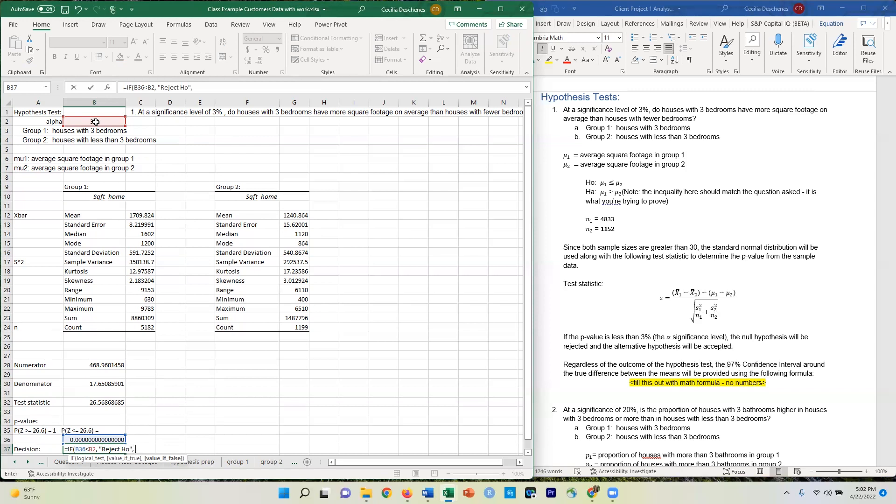
{"action": "type", "text": " \"Do Not Reject Ho"}
{"action": "key", "text": "Return"}
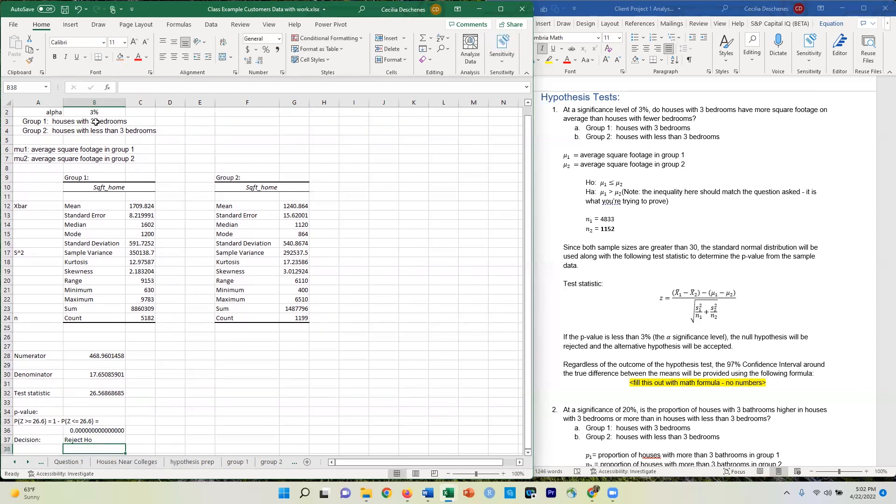
{"action": "left_click", "coordinate": [94, 441]}
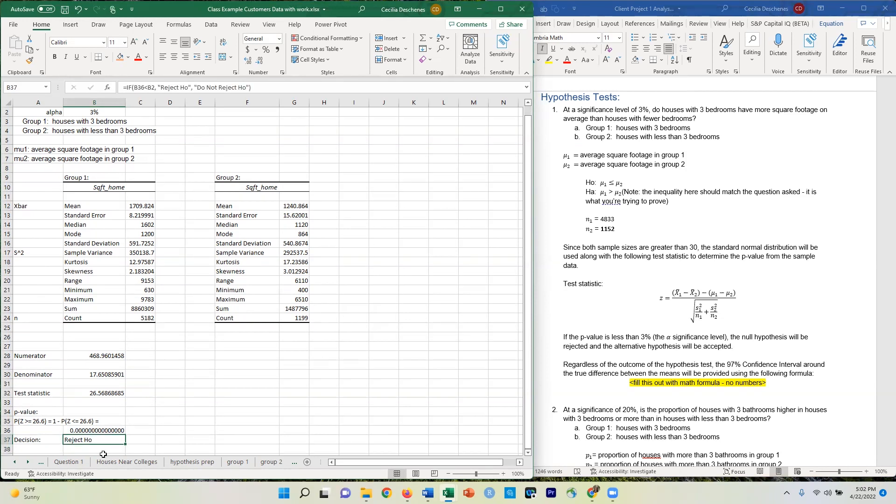
{"action": "scroll", "coordinate": [146, 349], "scroll_direction": "down", "scroll_amount": 3}
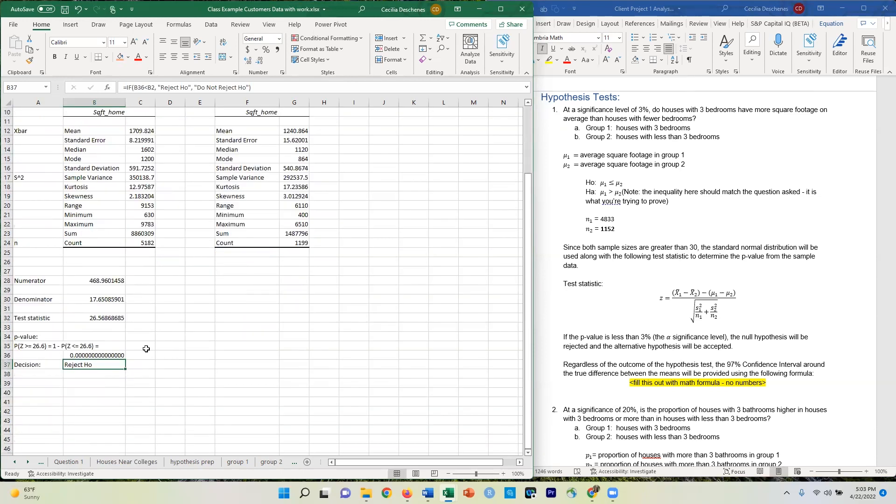
{"action": "scroll", "coordinate": [146, 349], "scroll_direction": "up", "scroll_amount": 3}
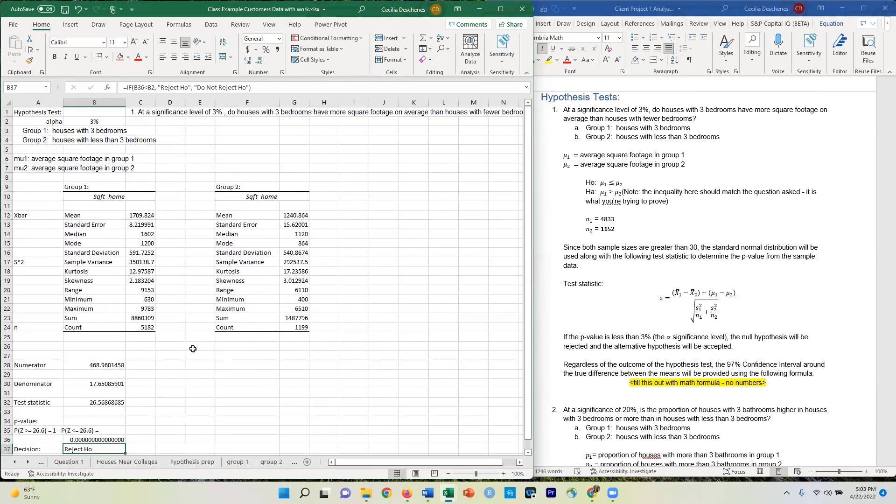
{"action": "scroll", "coordinate": [242, 384], "scroll_direction": "down", "scroll_amount": 1}
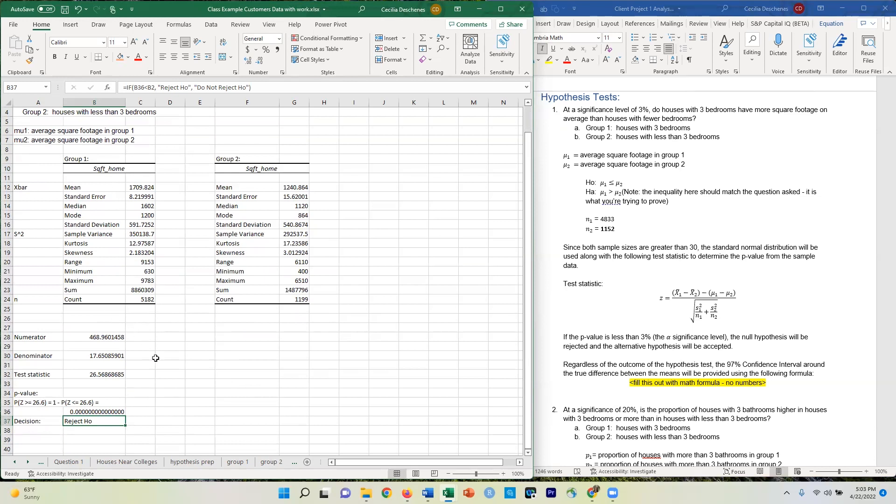
{"action": "scroll", "coordinate": [179, 389], "scroll_direction": "up", "scroll_amount": 1}
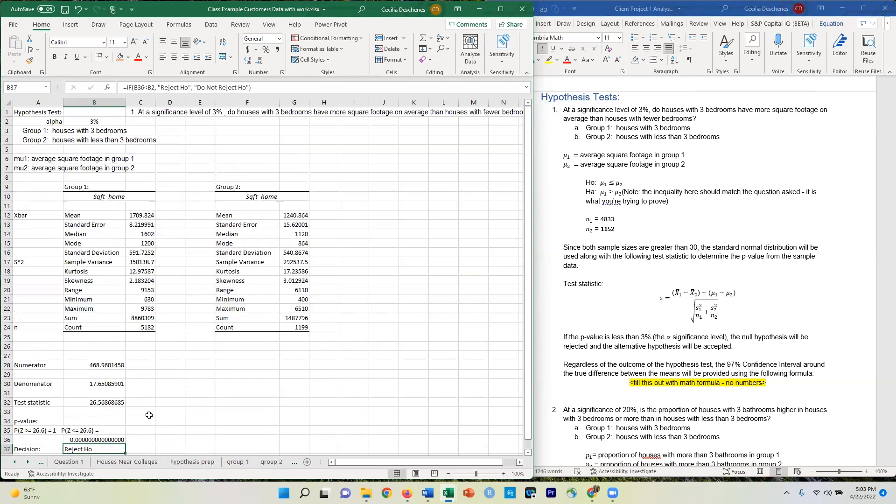
Change the number format of the p-value in B36 to Scientific
{"action": "left_click", "coordinate": [120, 438]}
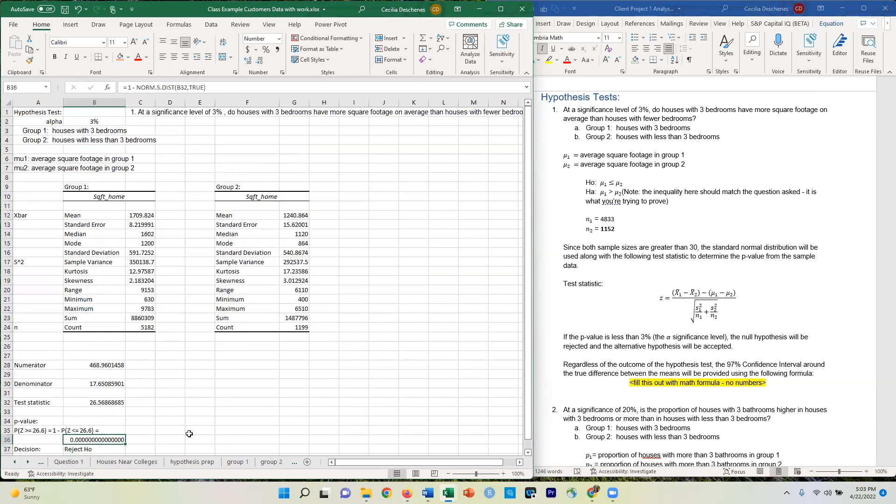
{"action": "left_click", "coordinate": [279, 39]}
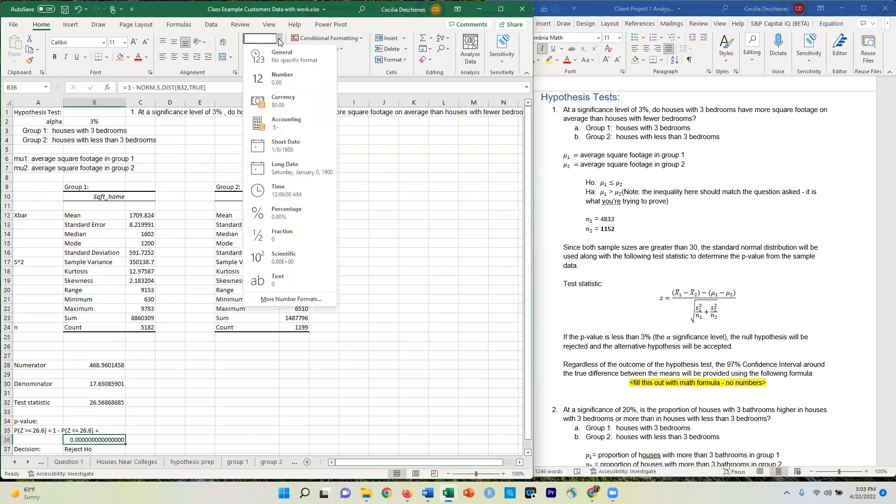
{"action": "left_click", "coordinate": [304, 256]}
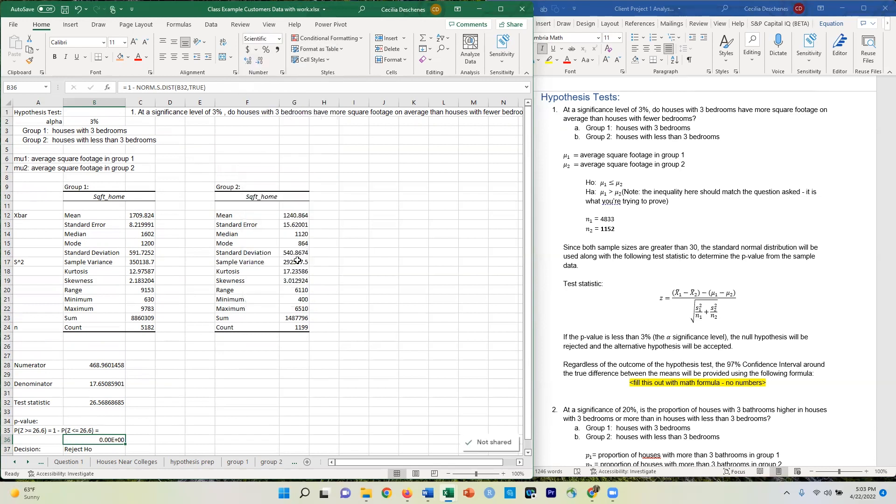
{"action": "left_click", "coordinate": [139, 431]}
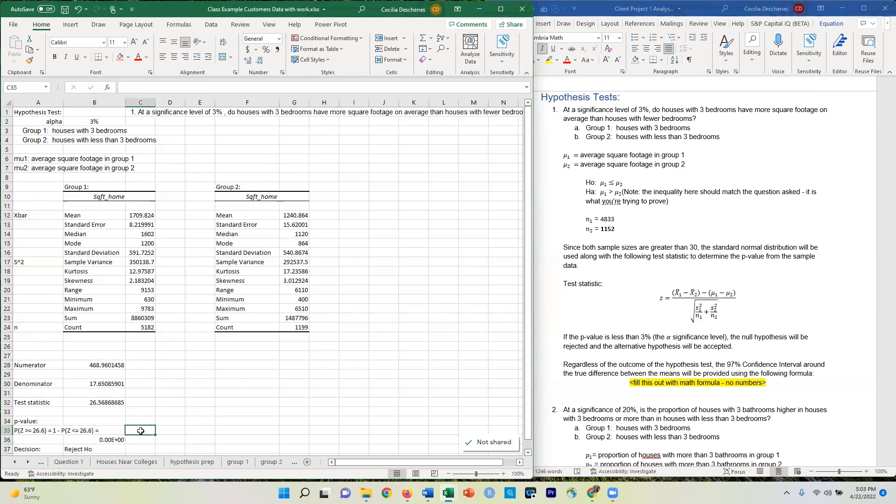
Review the formulas behind the p-value, test statistic and decision, along with both groups' means and sample variances
{"action": "left_click", "coordinate": [111, 440]}
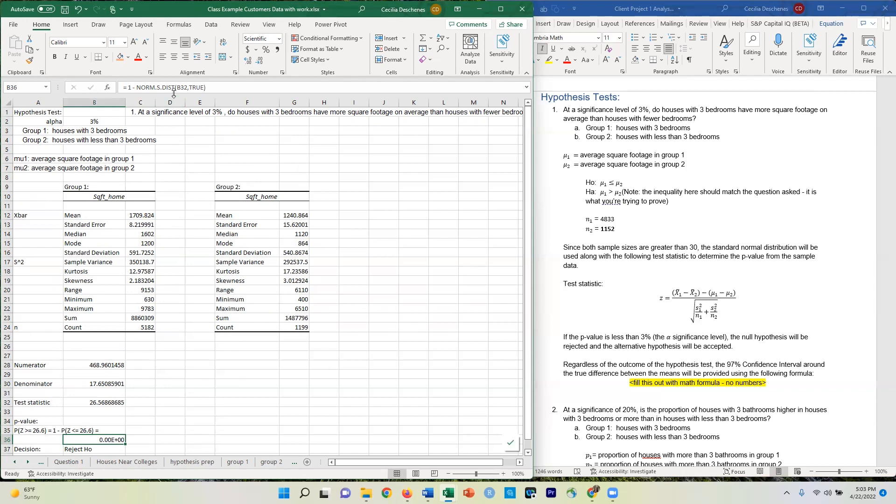
{"action": "left_click", "coordinate": [146, 437]}
{"action": "scroll", "coordinate": [142, 438], "scroll_direction": "down", "scroll_amount": 1}
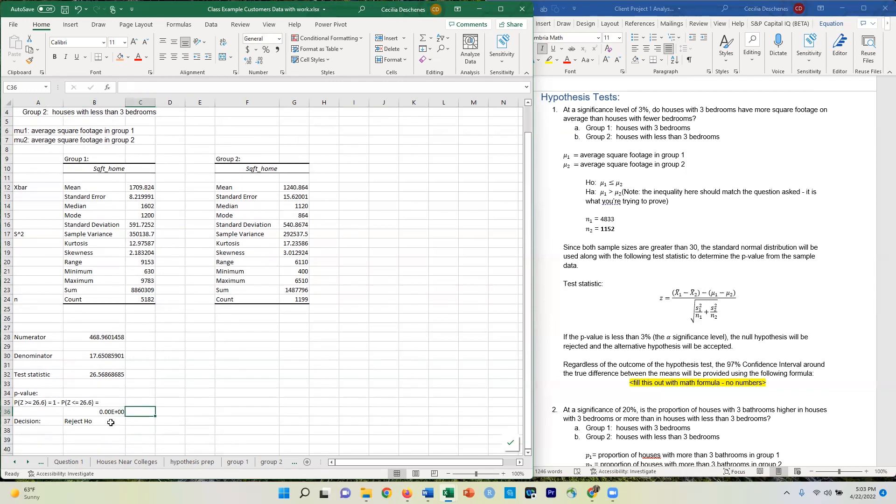
{"action": "scroll", "coordinate": [180, 419], "scroll_direction": "up", "scroll_amount": 1}
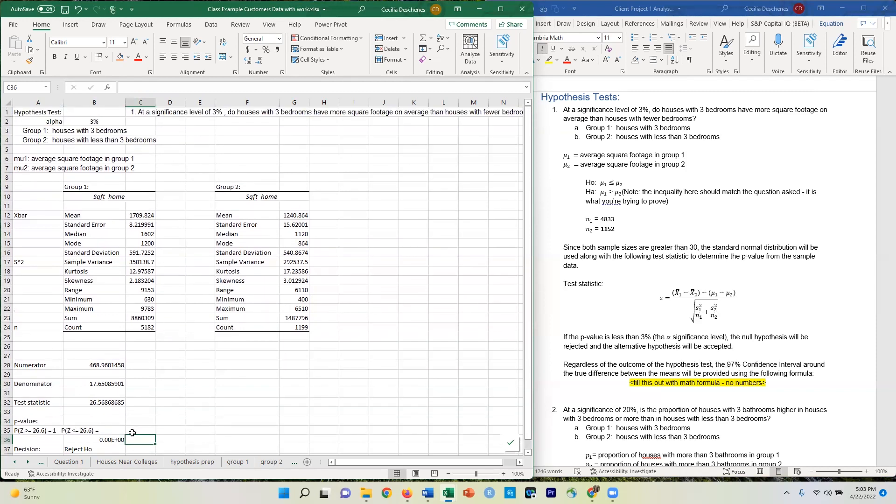
{"action": "left_click", "coordinate": [113, 401]}
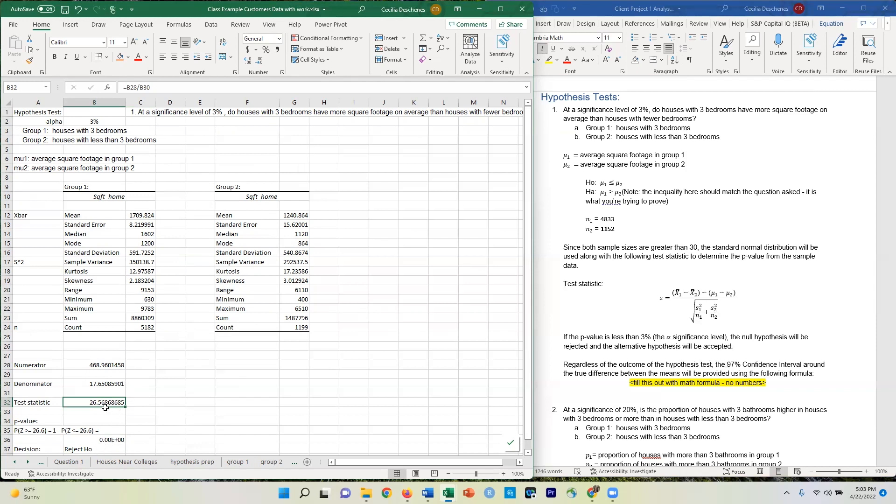
{"action": "left_click", "coordinate": [97, 440]}
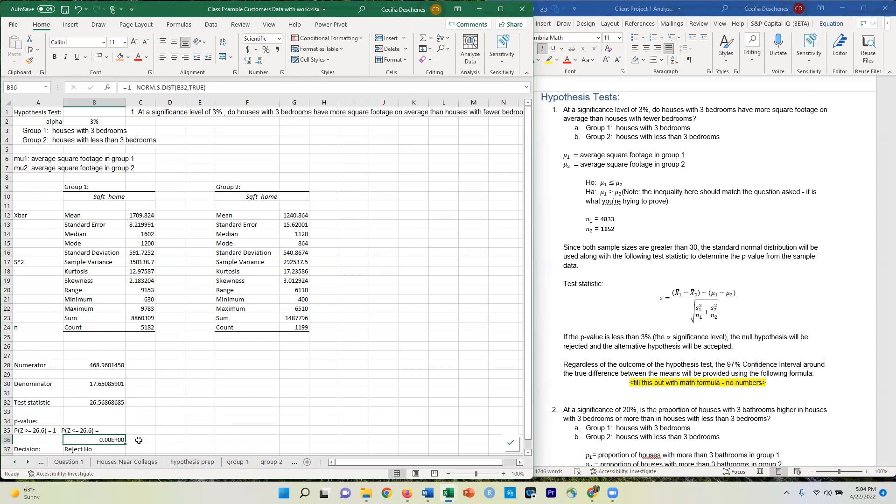
{"action": "scroll", "coordinate": [164, 420], "scroll_direction": "down", "scroll_amount": 1}
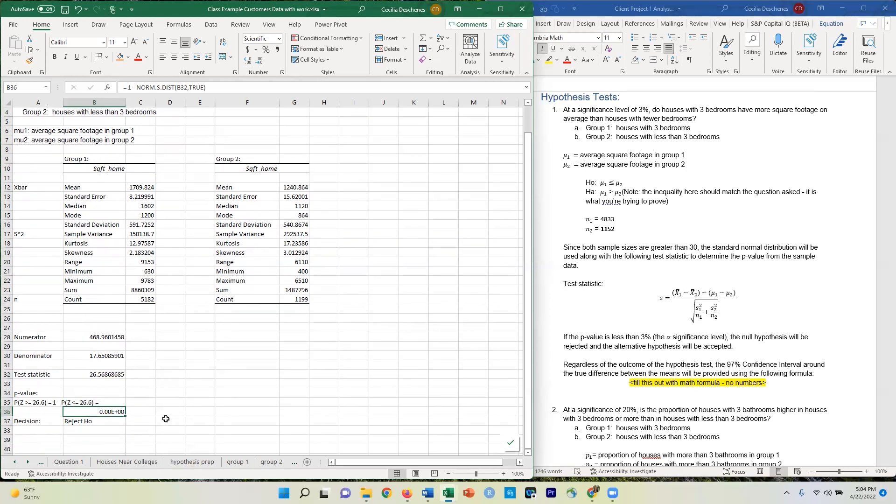
{"action": "left_click", "coordinate": [115, 423]}
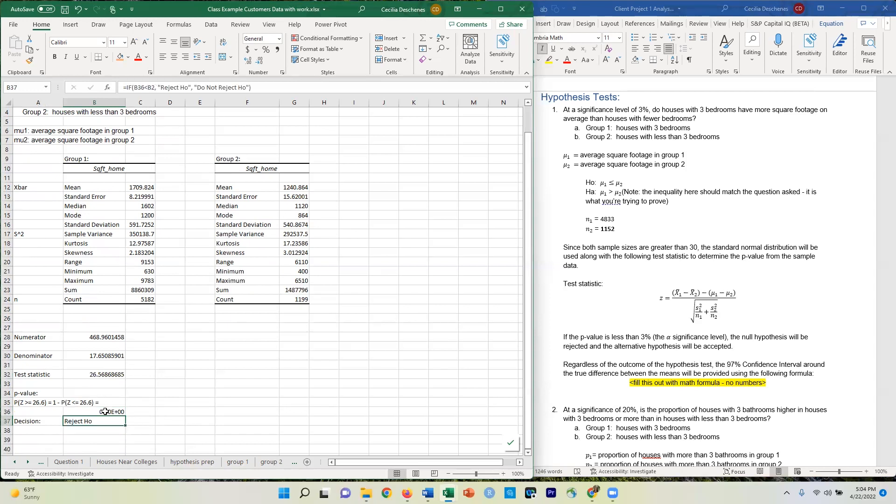
{"action": "scroll", "coordinate": [130, 133], "scroll_direction": "up", "scroll_amount": 1}
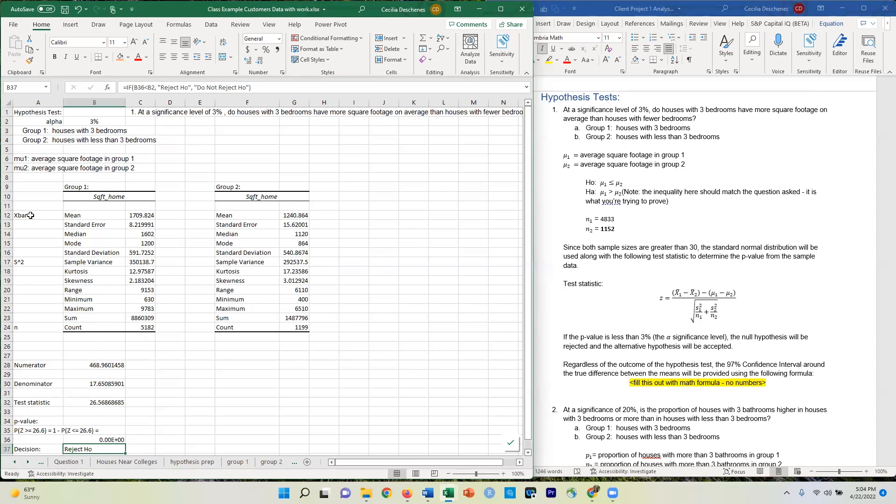
{"action": "left_click", "coordinate": [133, 214]}
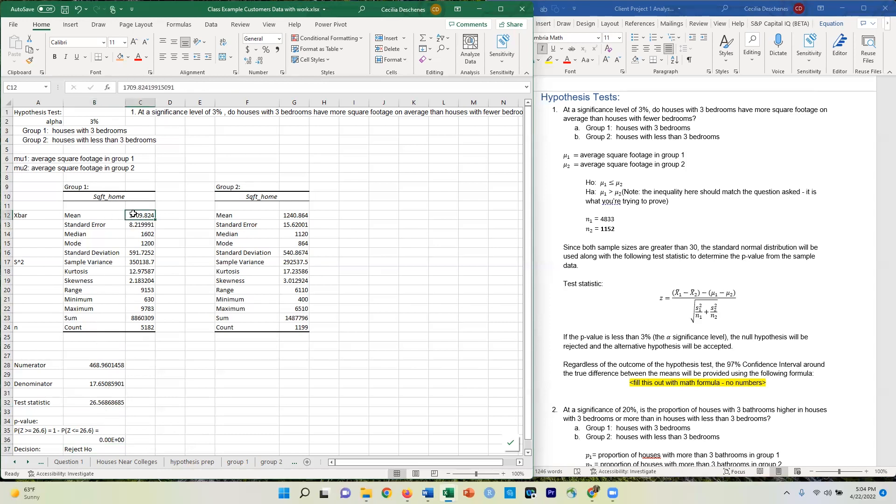
{"action": "left_click", "coordinate": [283, 213]}
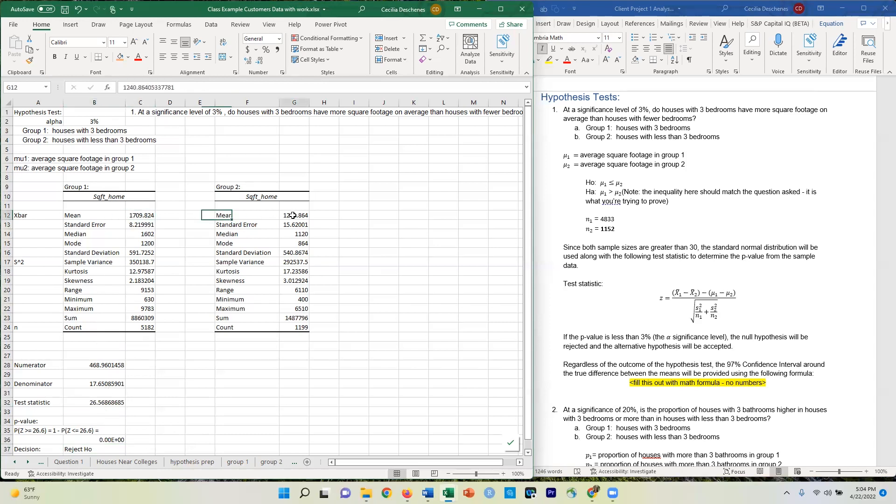
{"action": "left_click", "coordinate": [145, 263]}
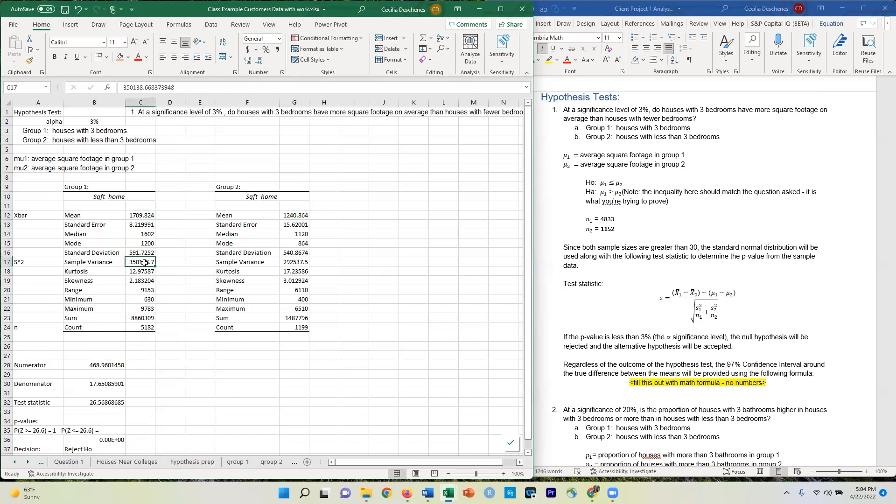
{"action": "left_click", "coordinate": [295, 264]}
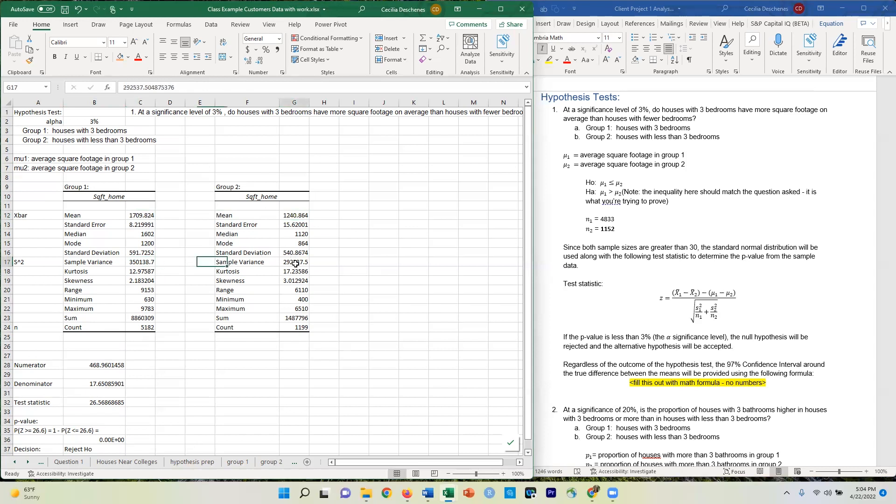
Review both groups' sample counts in C24 and G24 and the IF formula behind the decision in B37
{"action": "left_click", "coordinate": [147, 329]}
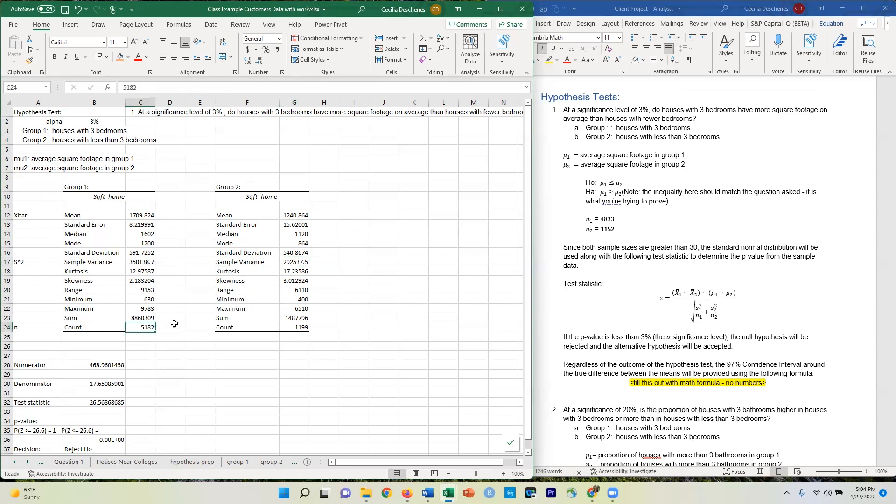
{"action": "left_click", "coordinate": [286, 331]}
{"action": "scroll", "coordinate": [140, 397], "scroll_direction": "down", "scroll_amount": 1}
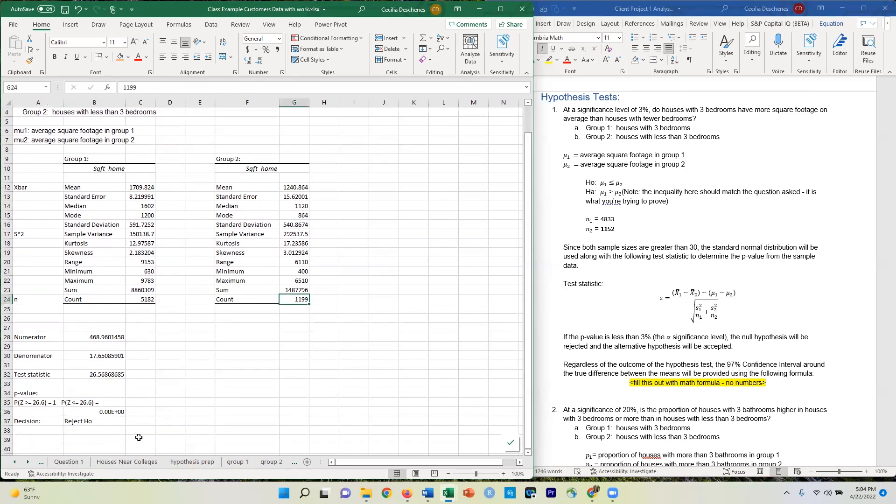
{"action": "left_click", "coordinate": [96, 422]}
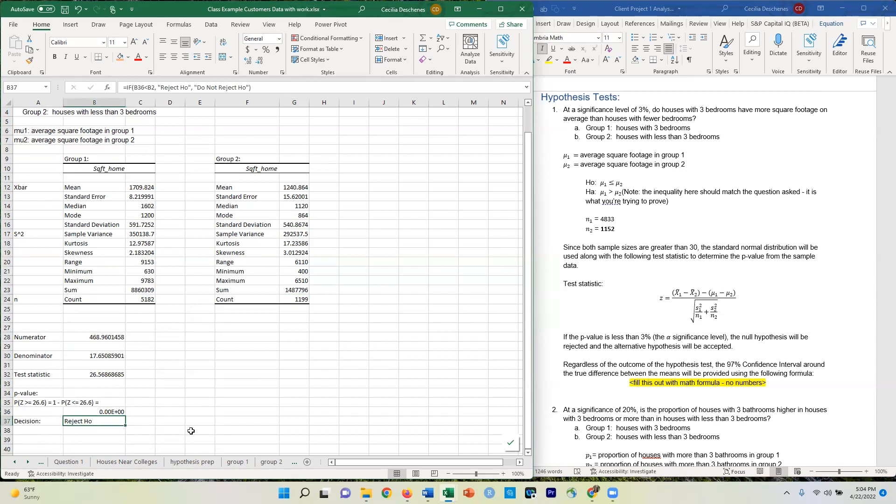
{"action": "scroll", "coordinate": [216, 358], "scroll_direction": "up", "scroll_amount": 1}
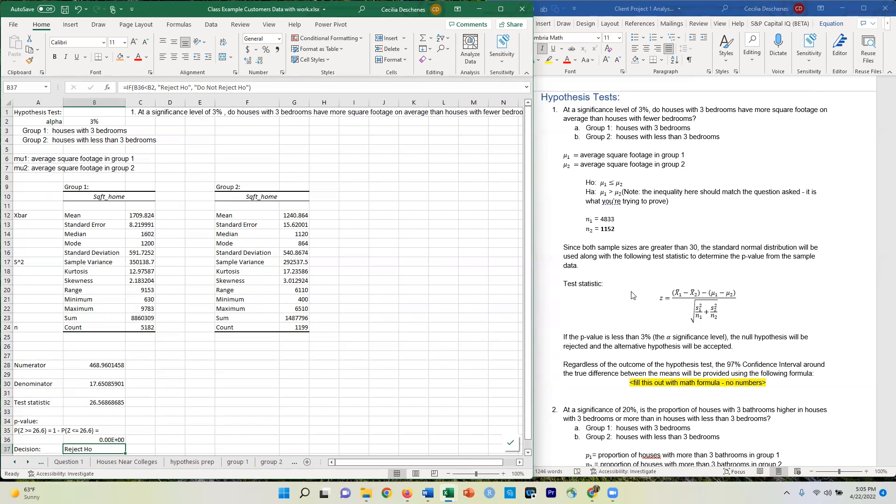
Switch to the Word report and compare its first hypothesis test and 97% confidence interval text with the worksheet results
{"action": "left_click", "coordinate": [770, 275]}
{"action": "scroll", "coordinate": [780, 278], "scroll_direction": "down", "scroll_amount": 2}
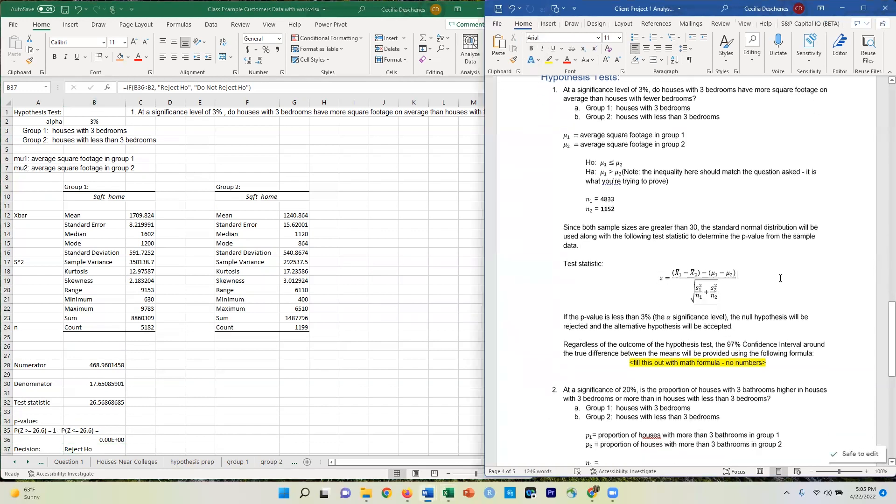
{"action": "scroll", "coordinate": [779, 280], "scroll_direction": "up", "scroll_amount": 2}
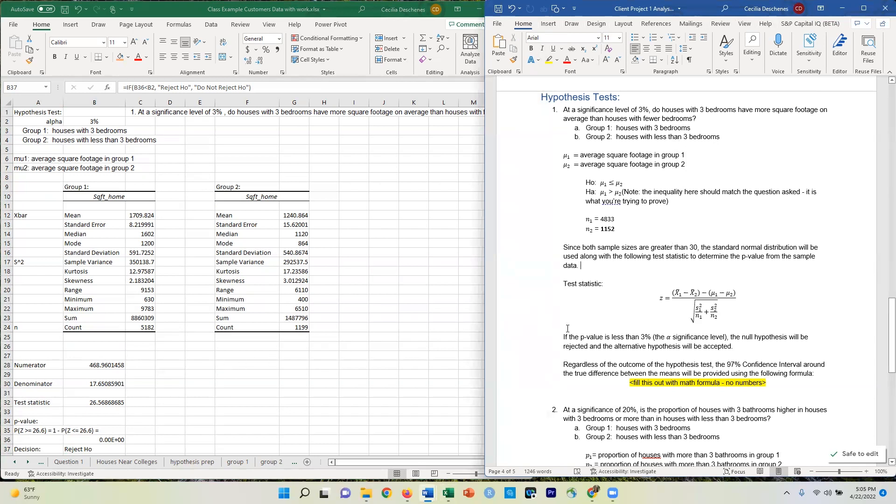
{"action": "scroll", "coordinate": [567, 328], "scroll_direction": "down", "scroll_amount": 2}
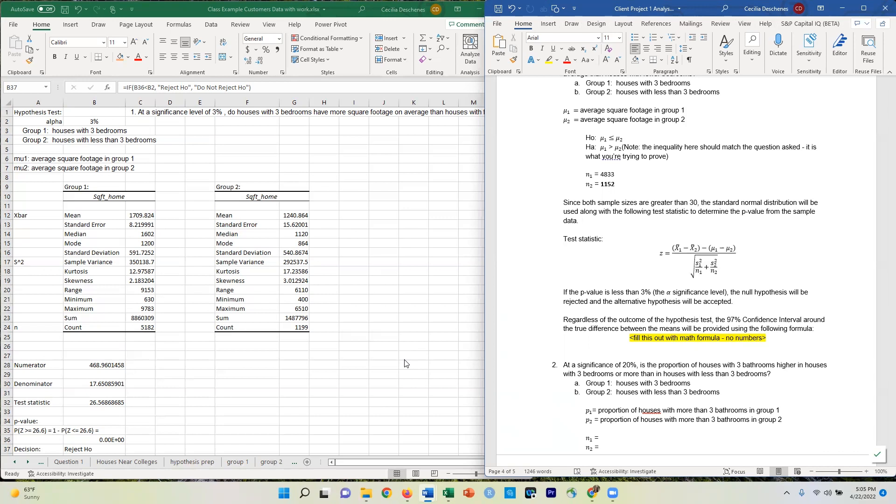
{"action": "scroll", "coordinate": [152, 248], "scroll_direction": "down", "scroll_amount": 2}
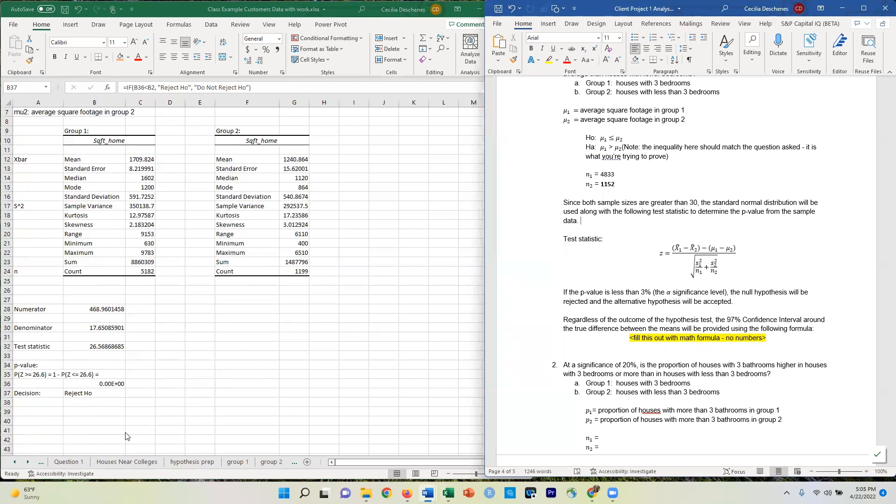
{"action": "scroll", "coordinate": [153, 420], "scroll_direction": "down", "scroll_amount": 1}
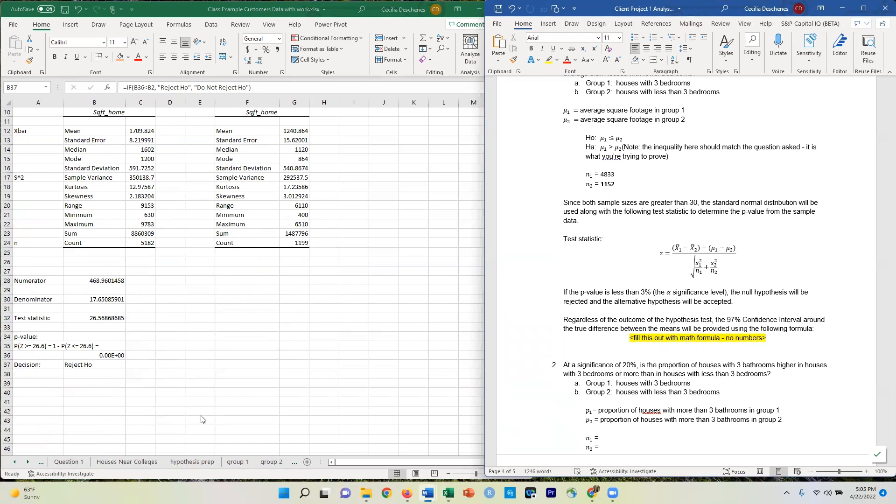
{"action": "scroll", "coordinate": [202, 419], "scroll_direction": "down", "scroll_amount": 1}
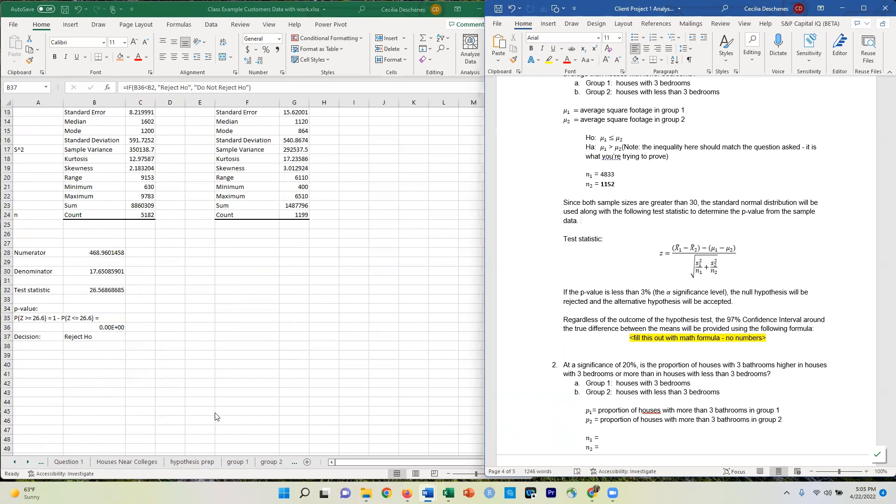
{"action": "scroll", "coordinate": [229, 410], "scroll_direction": "up", "scroll_amount": 2}
{"action": "scroll", "coordinate": [229, 409], "scroll_direction": "up", "scroll_amount": 2}
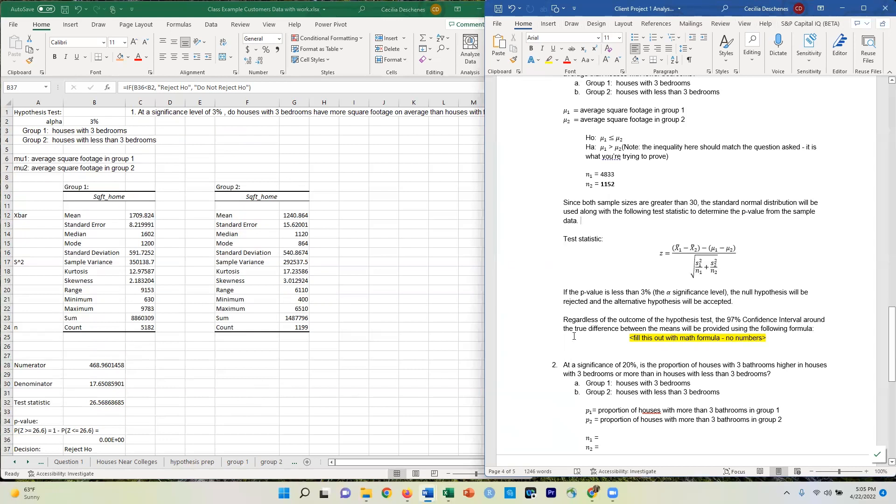
{"action": "scroll", "coordinate": [574, 336], "scroll_direction": "down", "scroll_amount": 6}
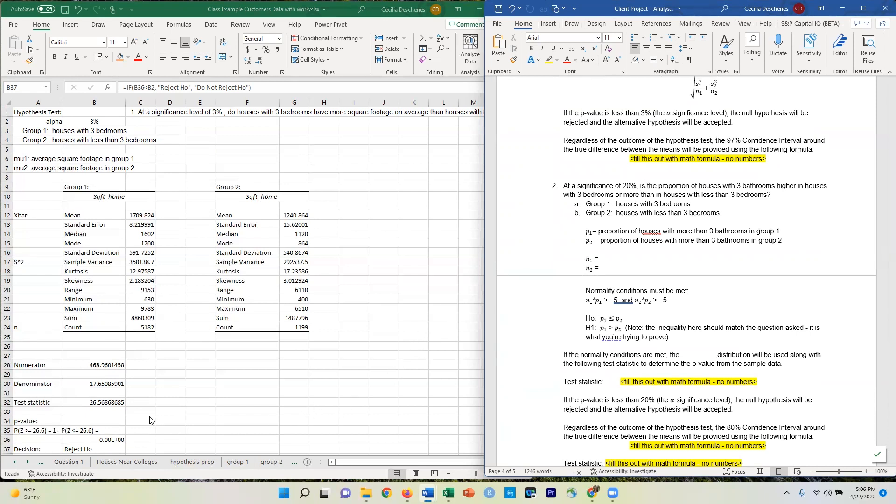
Rename the "hypothesis test" worksheet as "hypothesis test 1"
{"action": "left_click", "coordinate": [288, 463]}
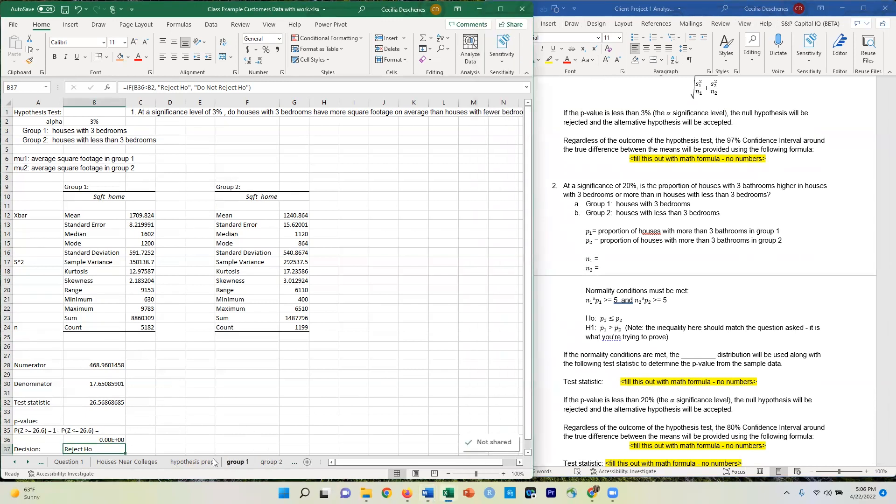
{"action": "left_click", "coordinate": [28, 462]}
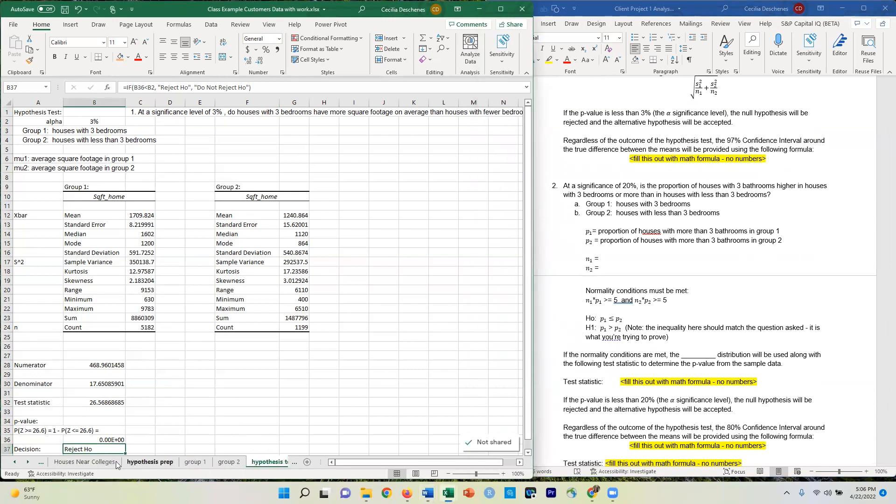
{"action": "left_click", "coordinate": [28, 462]}
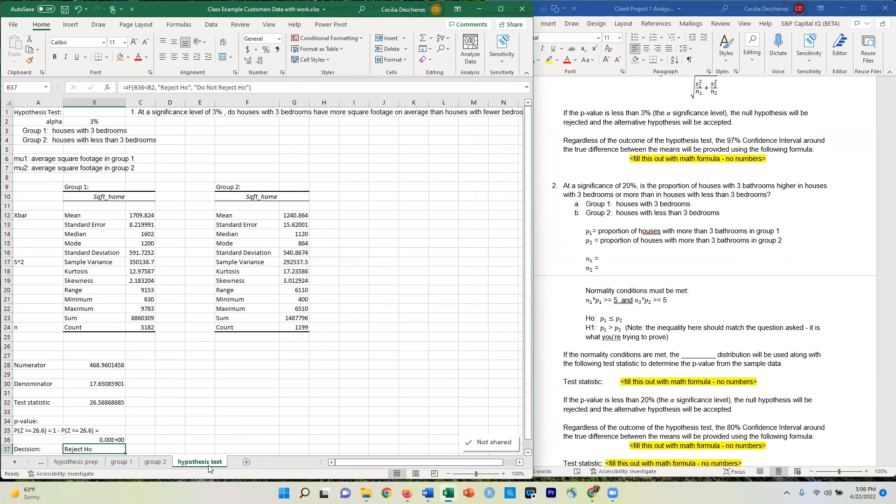
{"action": "right_click", "coordinate": [208, 467]}
{"action": "left_click", "coordinate": [239, 361]}
{"action": "key", "text": "Return"}
{"action": "key", "text": "Right"}
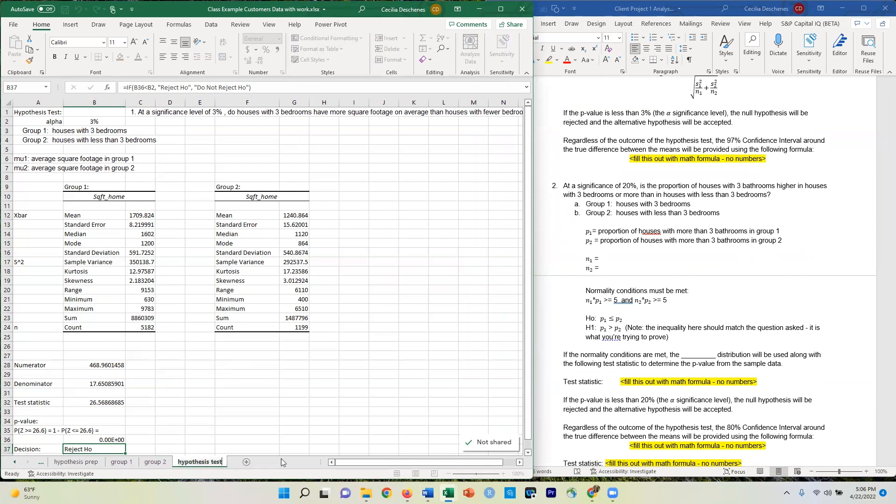
{"action": "type", "text": "1"}
{"action": "key", "text": "Return"}
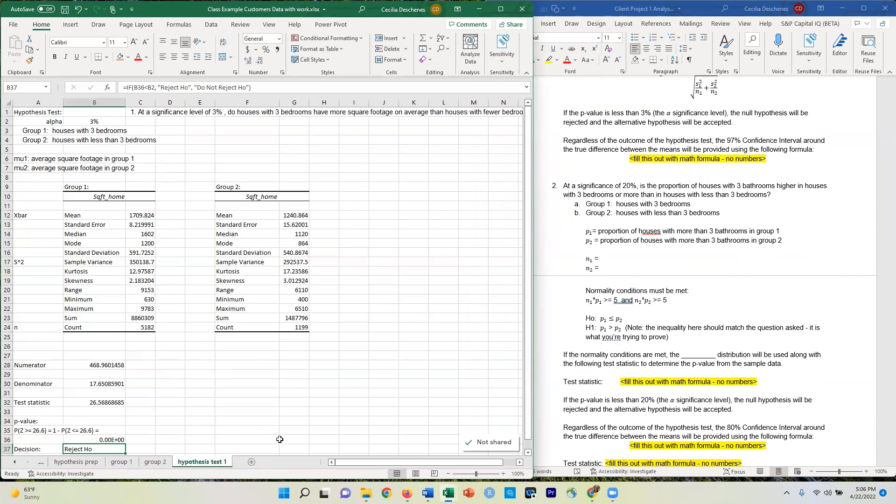
Add a new worksheet after "hypothesis test 1" and name it "hypothesis test 2"
{"action": "left_click", "coordinate": [252, 461]}
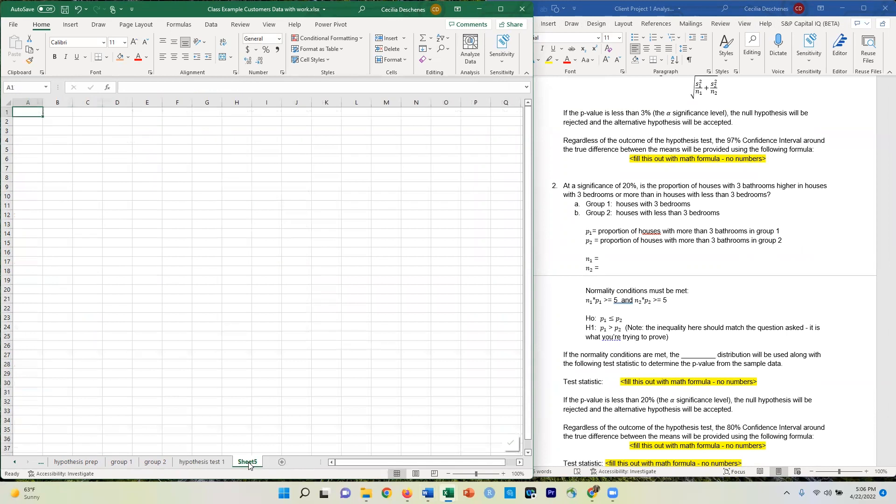
{"action": "right_click", "coordinate": [249, 462]}
{"action": "left_click", "coordinate": [289, 363]}
{"action": "type", "text": "hypothesis test"}
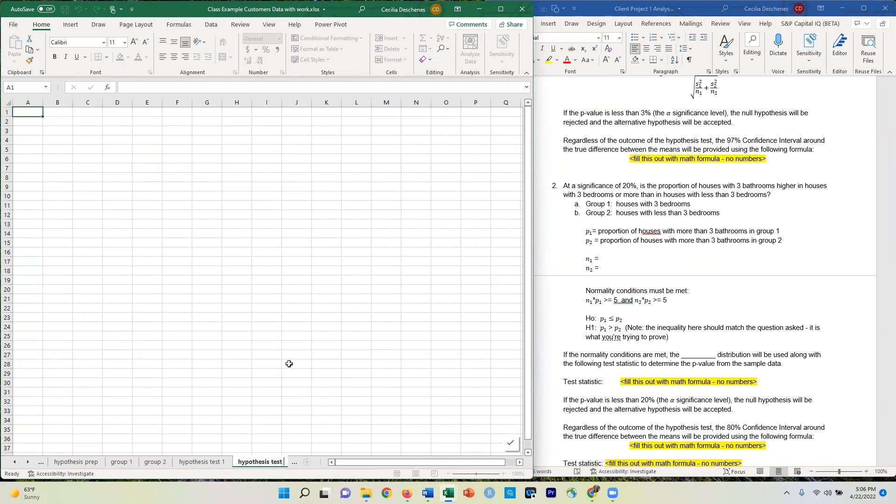
{"action": "key", "text": "Return"}
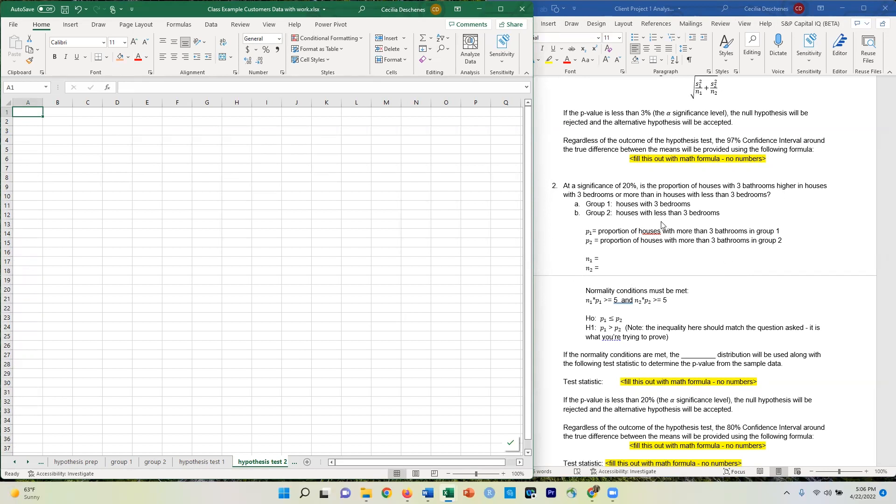
Copy the header block A1:E4 from the "hypothesis test 1" sheet to cell A1 of "hypothesis test 2"
{"action": "scroll", "coordinate": [662, 225], "scroll_direction": "up", "scroll_amount": 1}
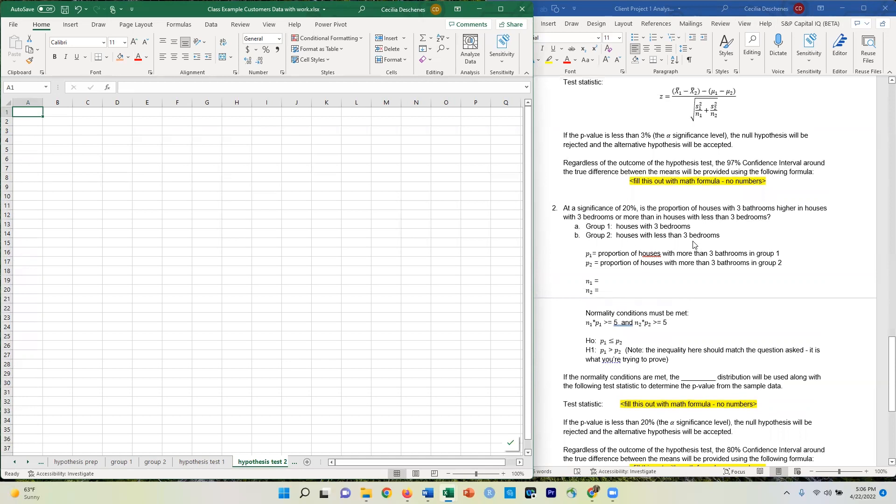
{"action": "scroll", "coordinate": [694, 244], "scroll_direction": "up", "scroll_amount": 9}
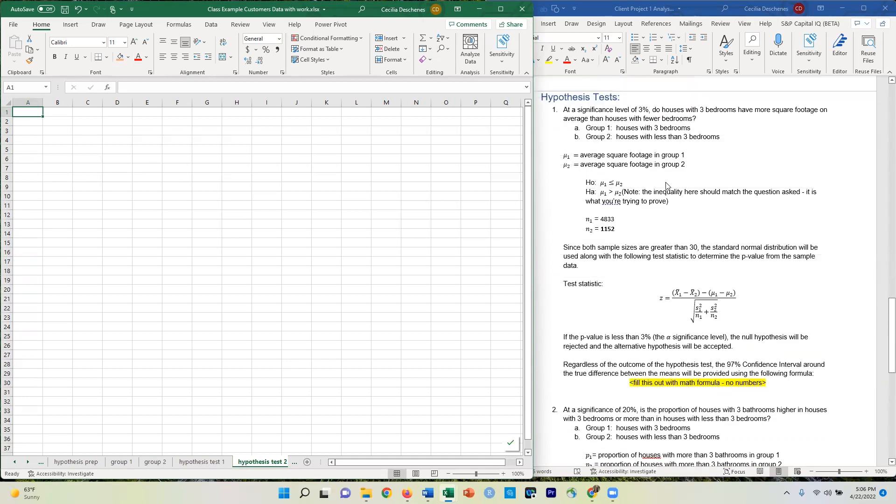
{"action": "scroll", "coordinate": [665, 201], "scroll_direction": "down", "scroll_amount": 2}
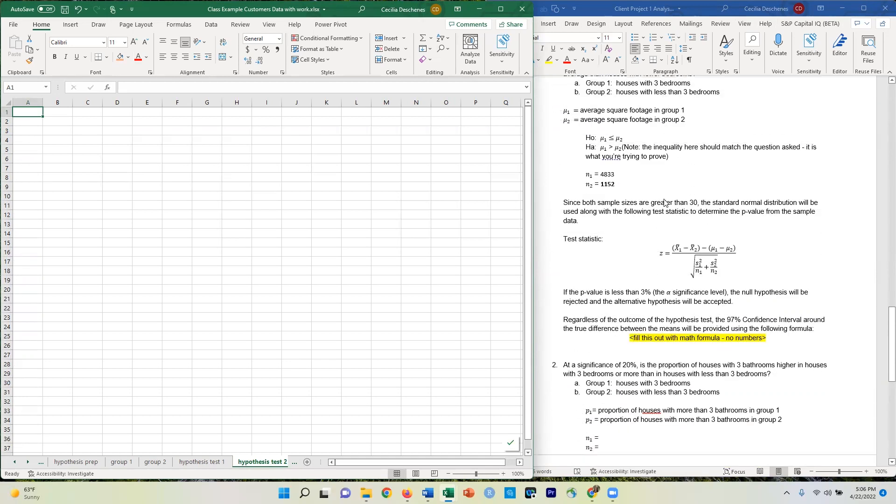
{"action": "scroll", "coordinate": [665, 201], "scroll_direction": "down", "scroll_amount": 4}
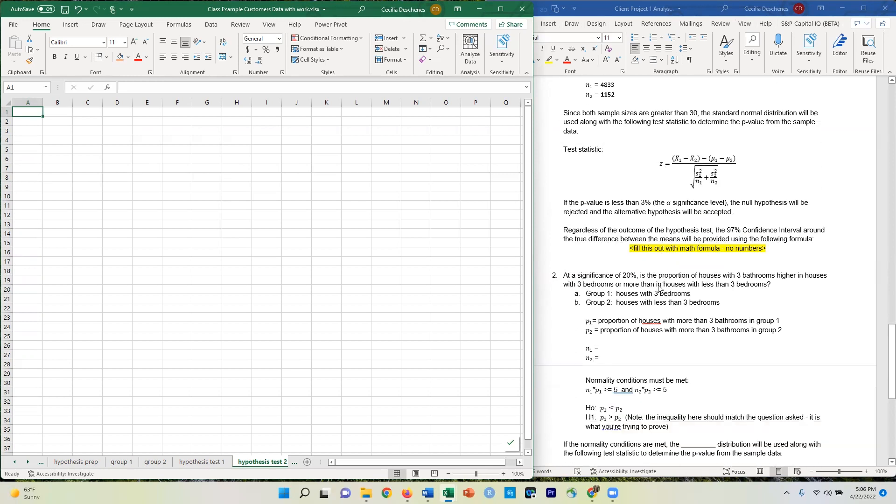
{"action": "left_click", "coordinate": [191, 463]}
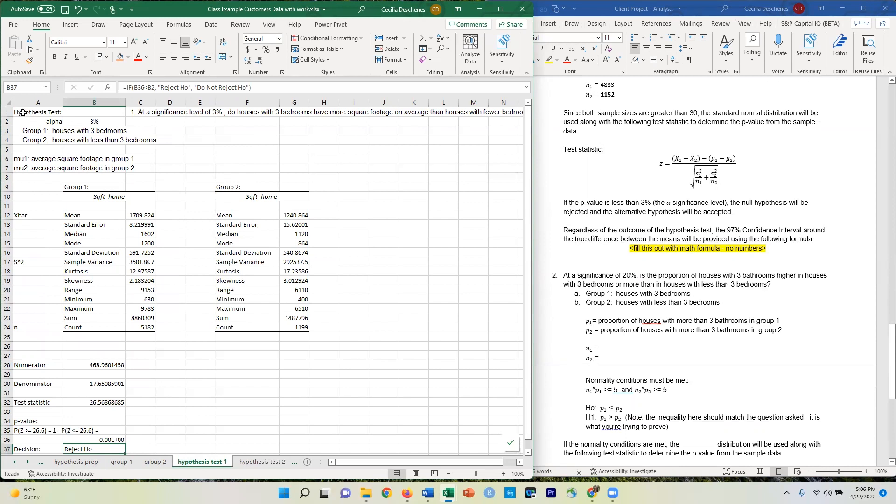
{"action": "left_click_drag", "start_coordinate": [22, 112], "coordinate": [212, 137]}
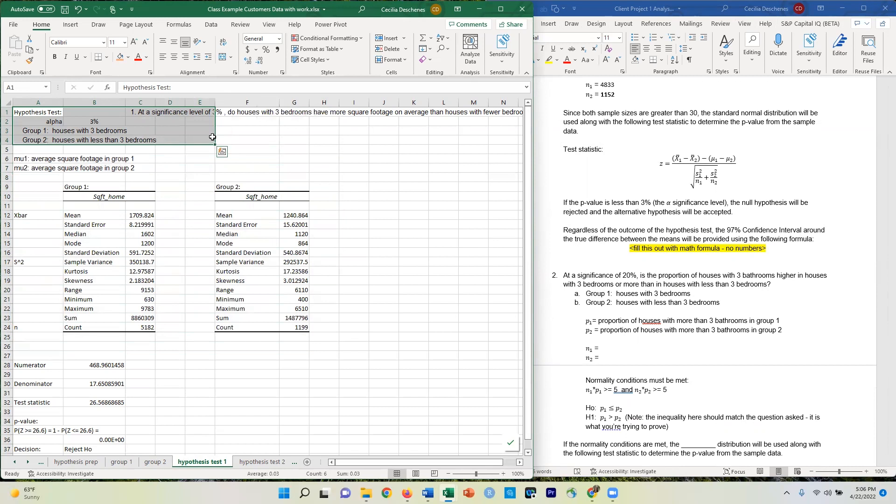
{"action": "key", "text": "ctrl+c"}
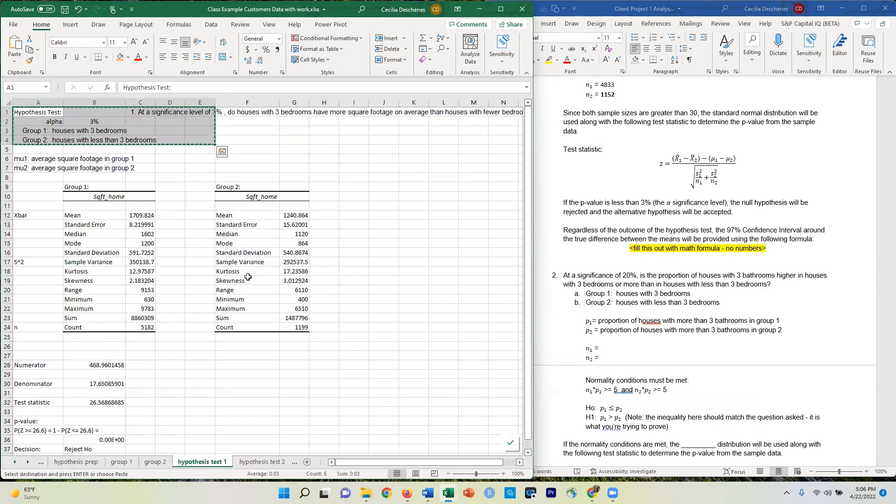
{"action": "left_click", "coordinate": [262, 462]}
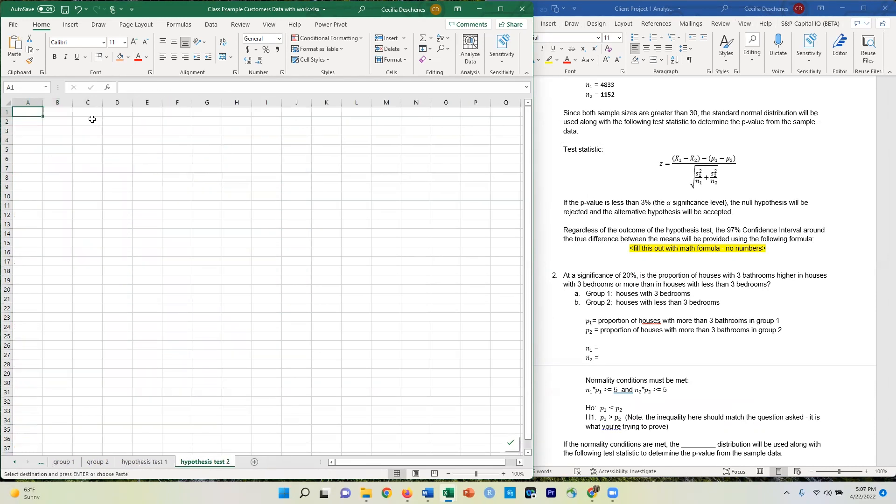
{"action": "key", "text": "ctrl+v"}
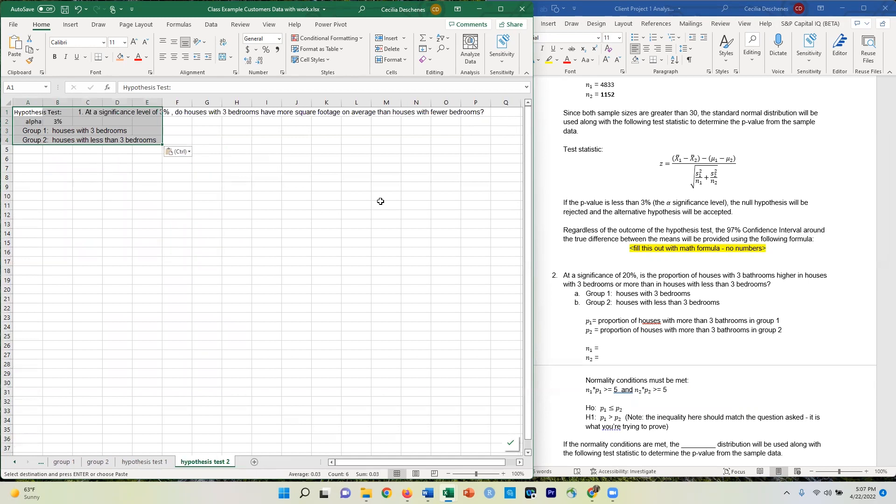
Copy the question 2 text about the proportion of houses with 3 bathrooms from the Word document into cell C1 of "hypothesis test 2"
{"action": "left_click", "coordinate": [651, 300]}
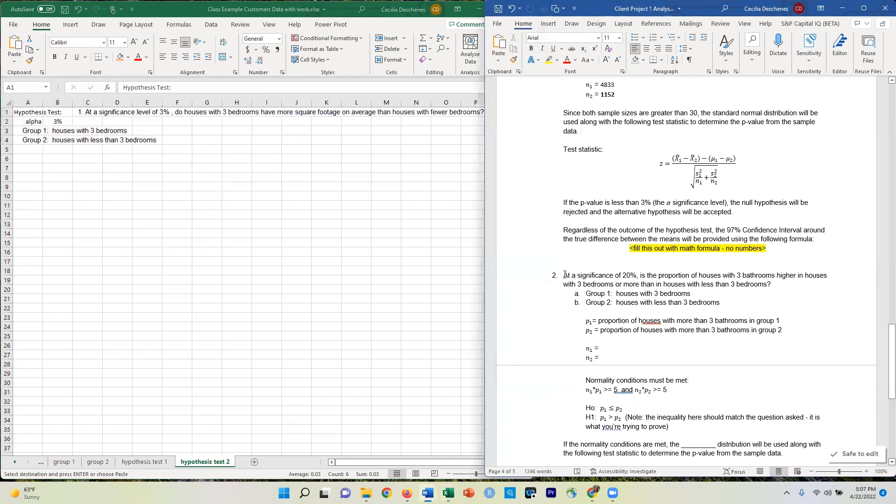
{"action": "left_click_drag", "start_coordinate": [563, 274], "coordinate": [772, 288]}
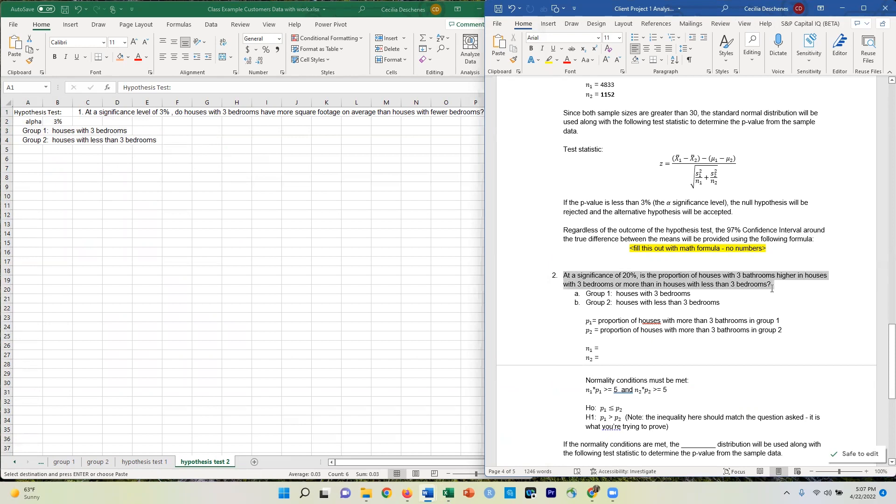
{"action": "key", "text": "ctrl+c"}
{"action": "left_click", "coordinate": [88, 111]}
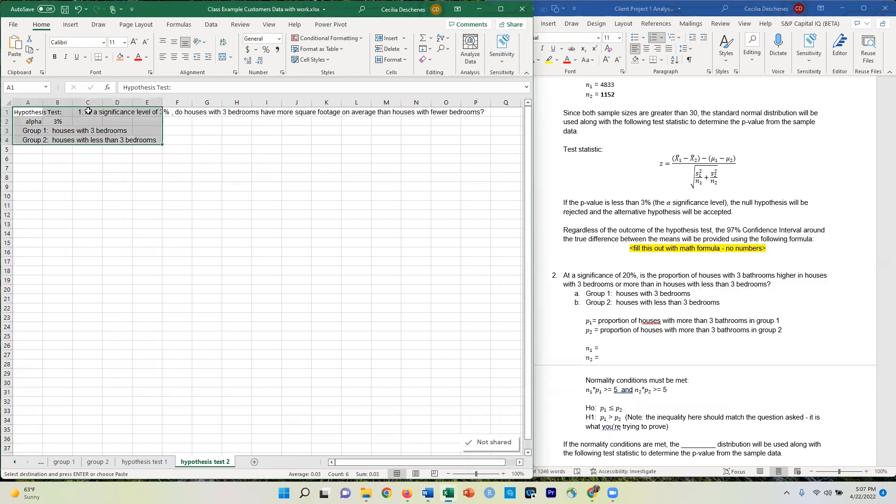
{"action": "key", "text": "ctrl+v"}
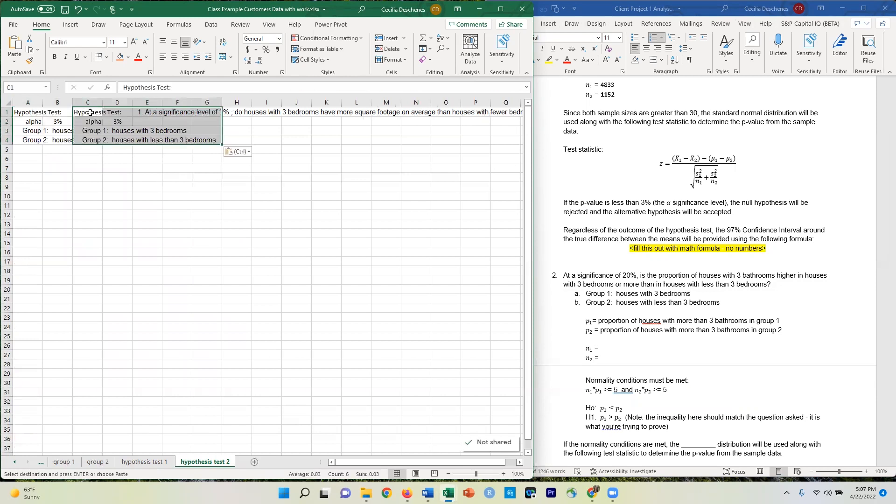
{"action": "key", "text": "ctrl+z"}
{"action": "key", "text": "ctrl+v"}
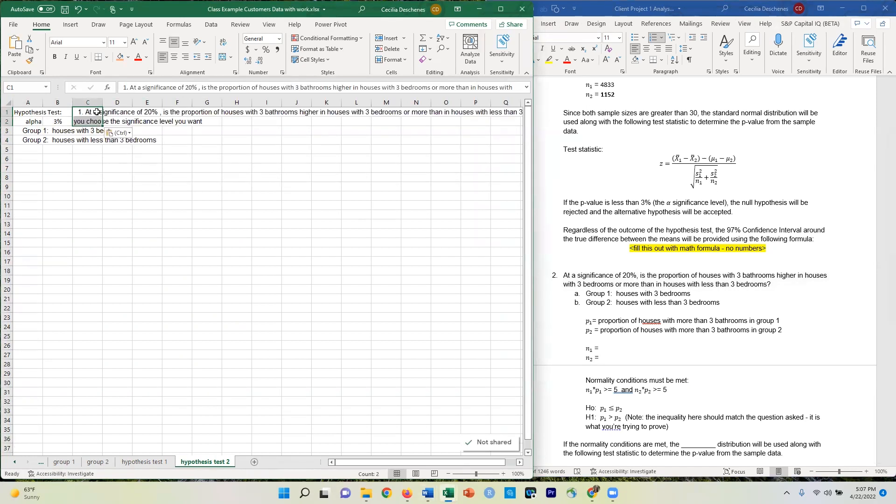
Remove the stray text "you choose the significance level you want" from cell C2
{"action": "mouse_move", "coordinate": [86, 121]}
{"action": "left_mouse_down"}
{"action": "mouse_move", "coordinate": [158, 122]}
{"action": "mouse_move", "coordinate": [100, 121]}
{"action": "left_mouse_up"}
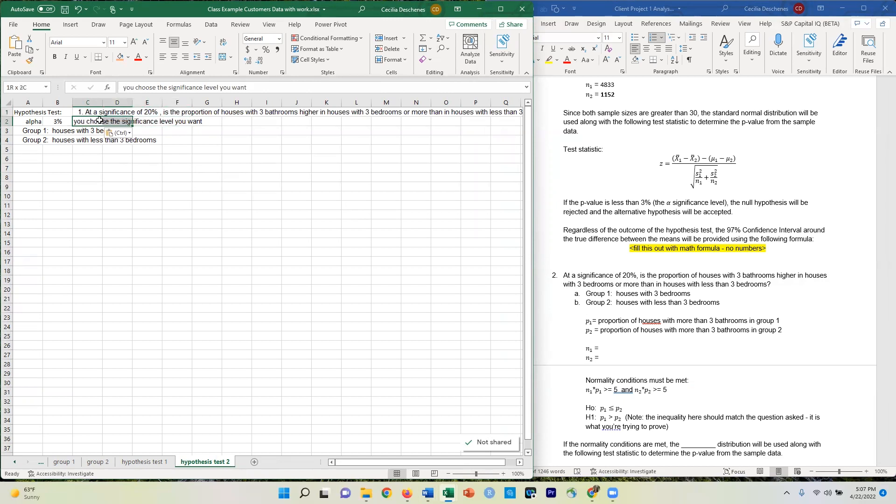
{"action": "right_click", "coordinate": [100, 122]}
{"action": "left_click", "coordinate": [147, 239]}
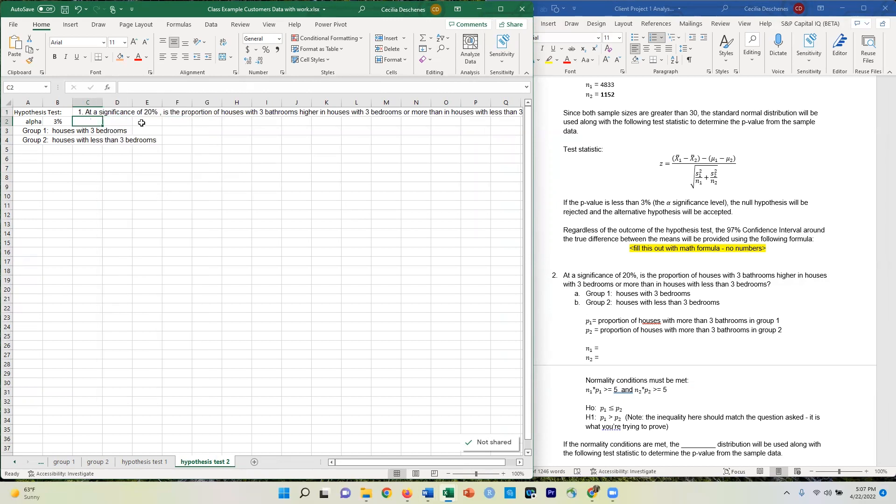
Change the question number at the start of the text in C1 to 2
{"action": "left_click", "coordinate": [88, 113]}
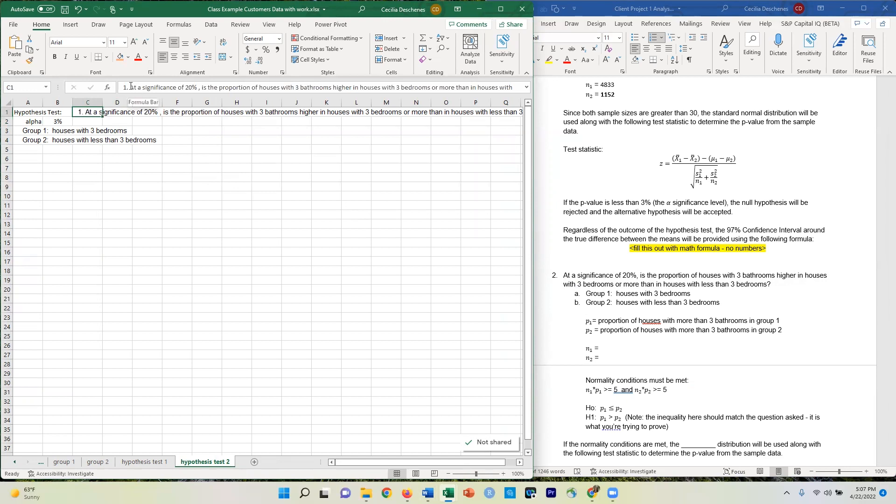
{"action": "left_click", "coordinate": [127, 86]}
{"action": "key", "text": "Delete"}
{"action": "type", "text": "2"}
{"action": "key", "text": "Return"}
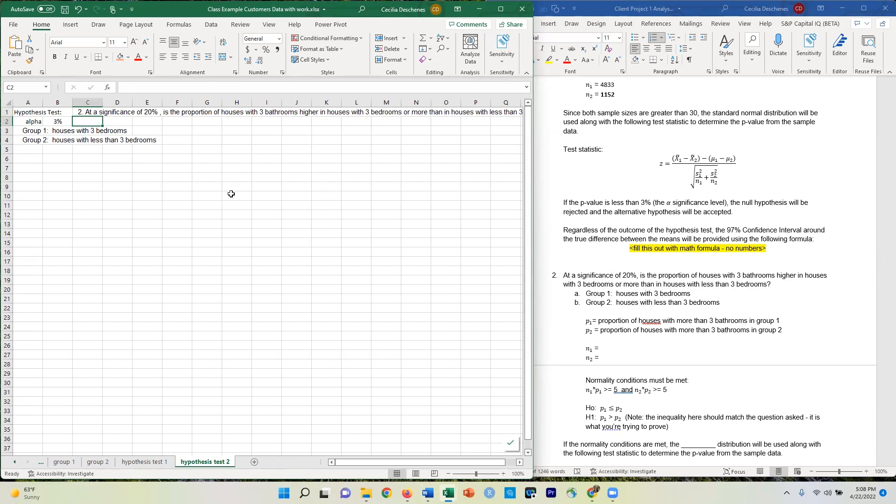
Insert a blank row above the alpha row
{"action": "left_click", "coordinate": [7, 121]}
{"action": "right_click", "coordinate": [7, 122]}
{"action": "left_click", "coordinate": [35, 199]}
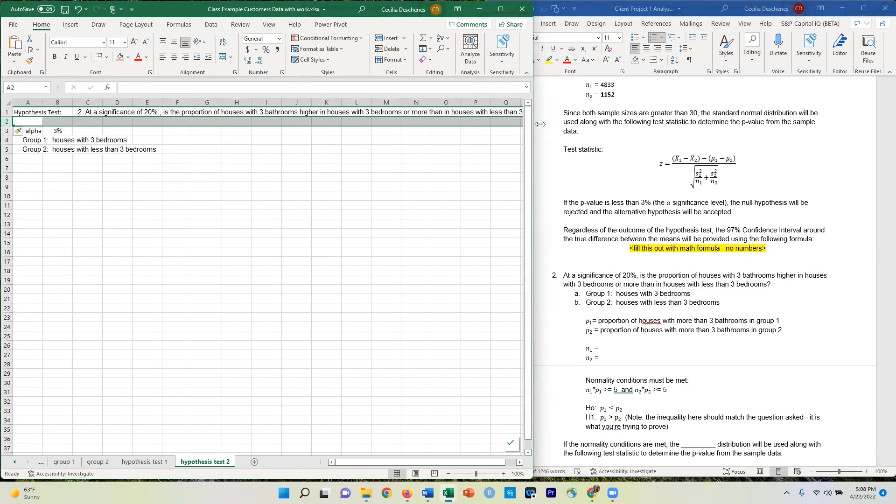
Merge and center cells C1:K2 and wrap the question text inside the merged cell
{"action": "left_click_drag", "start_coordinate": [540, 125], "coordinate": [580, 124]}
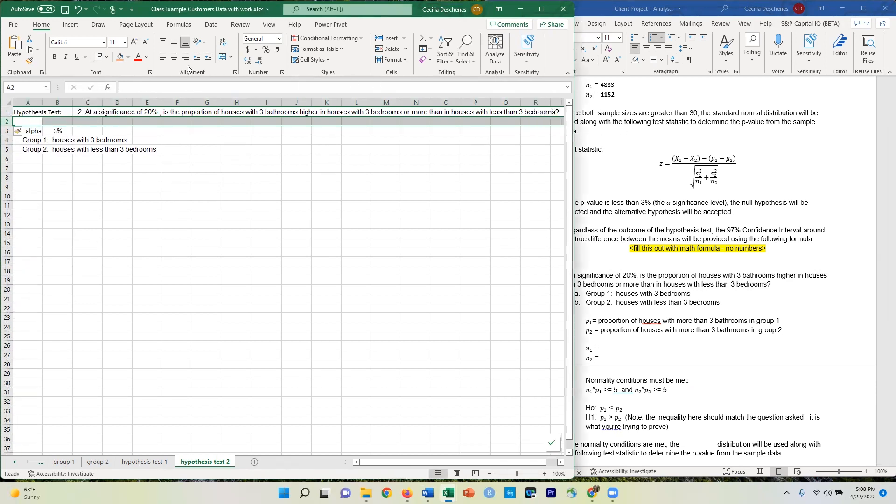
{"action": "left_click", "coordinate": [101, 112]}
{"action": "left_click_drag", "start_coordinate": [101, 113], "coordinate": [337, 119]}
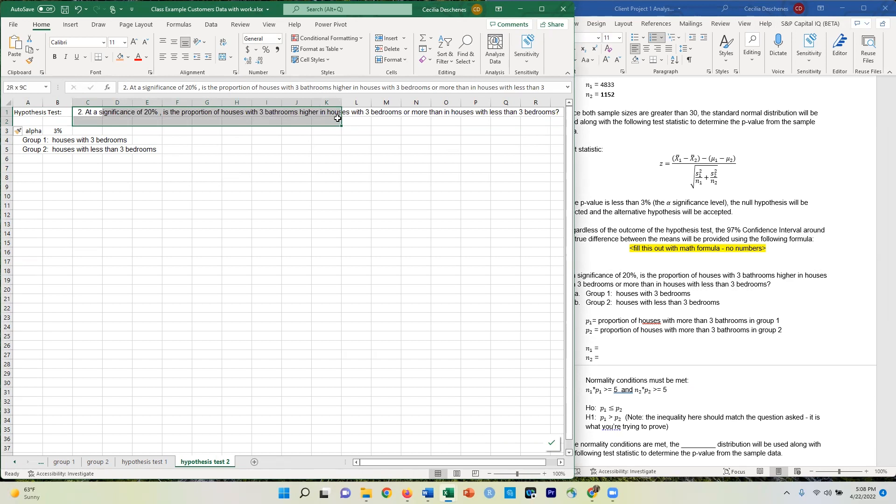
{"action": "left_click", "coordinate": [223, 58]}
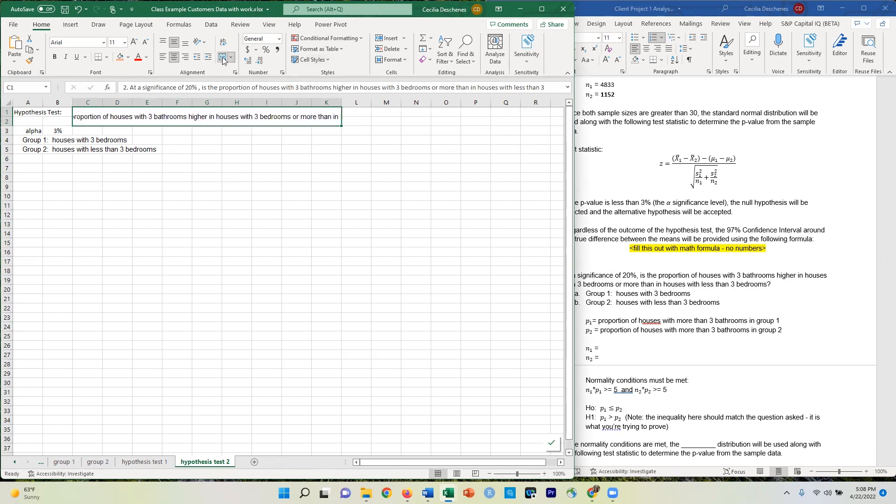
{"action": "left_click", "coordinate": [220, 43]}
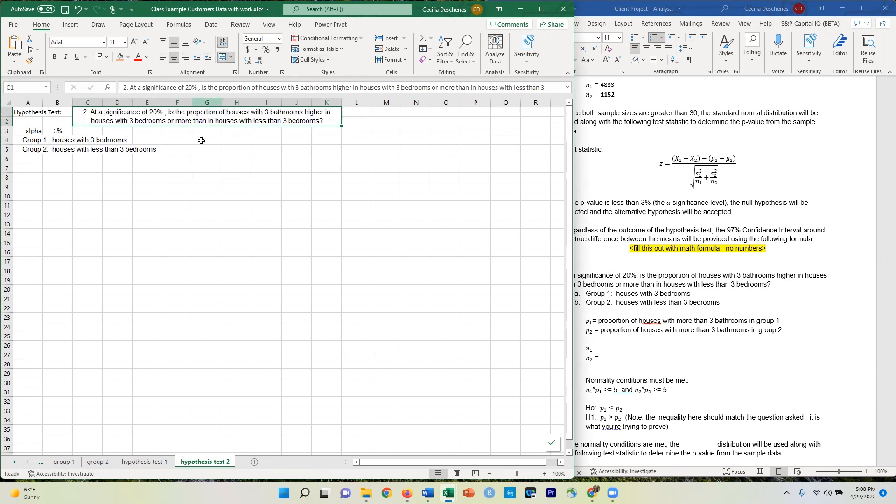
Left-align the question text in the merged cell C1:K2
{"action": "left_click", "coordinate": [162, 57]}
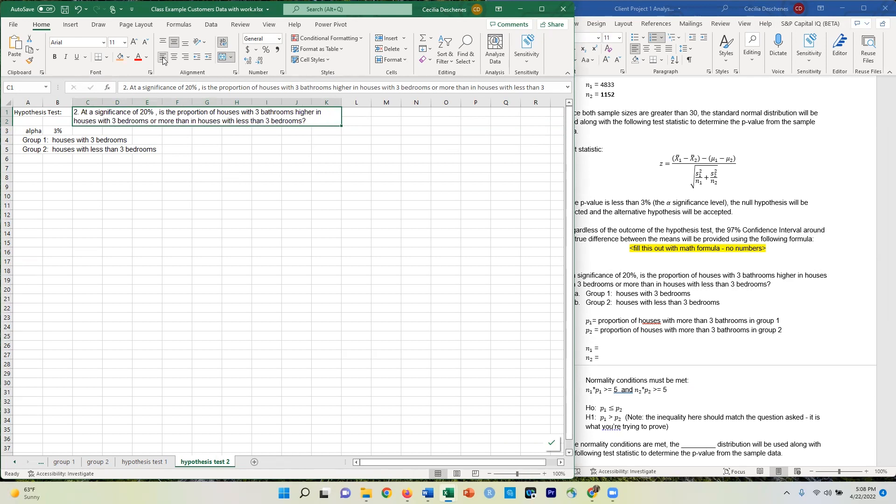
{"action": "left_click", "coordinate": [245, 178]}
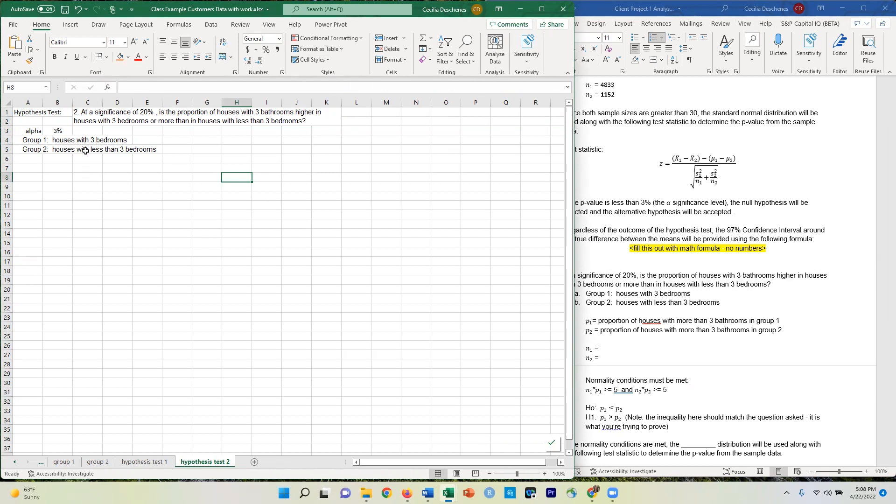
Check the significance level in the Word document and try entering 0.2 as the alpha value in cell B3
{"action": "left_click", "coordinate": [56, 130]}
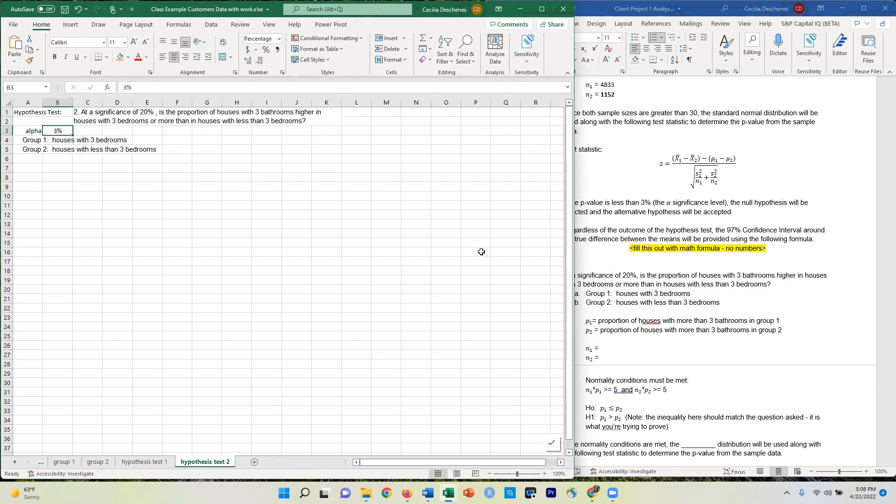
{"action": "left_click", "coordinate": [589, 262]}
{"action": "scroll", "coordinate": [581, 322], "scroll_direction": "down", "scroll_amount": 2}
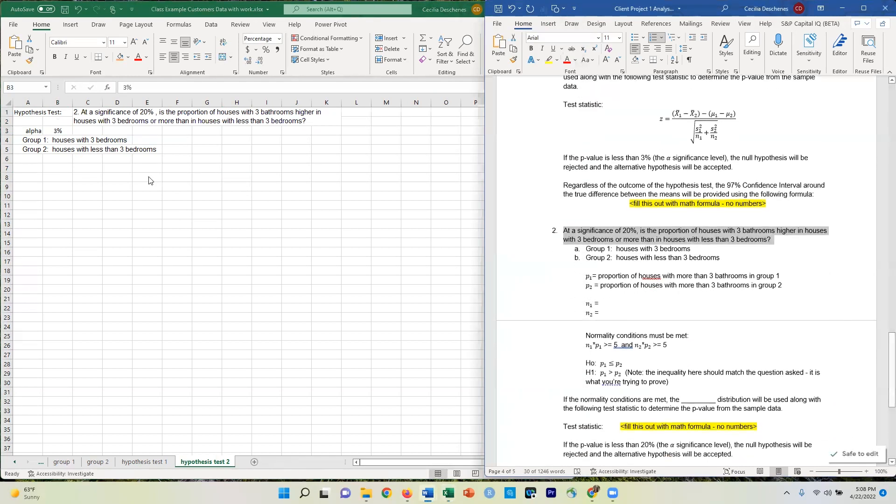
{"action": "left_click", "coordinate": [58, 133]}
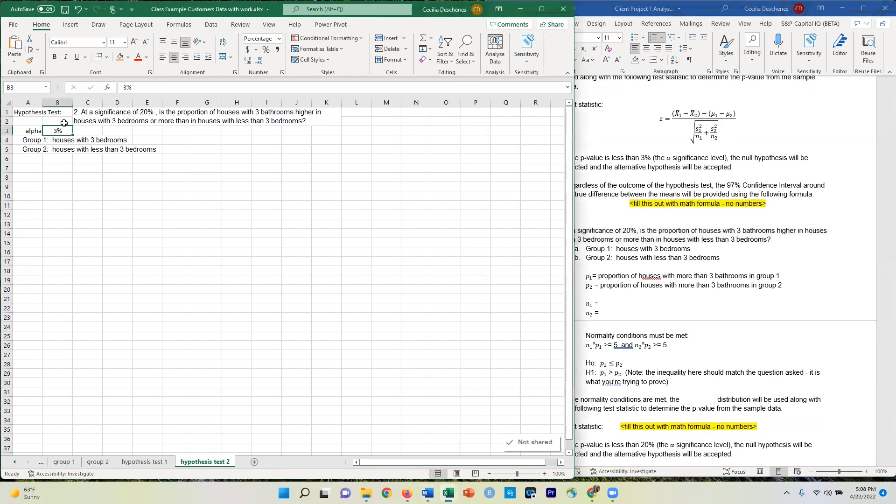
{"action": "type", "text": "0.2"}
{"action": "key", "text": "Return"}
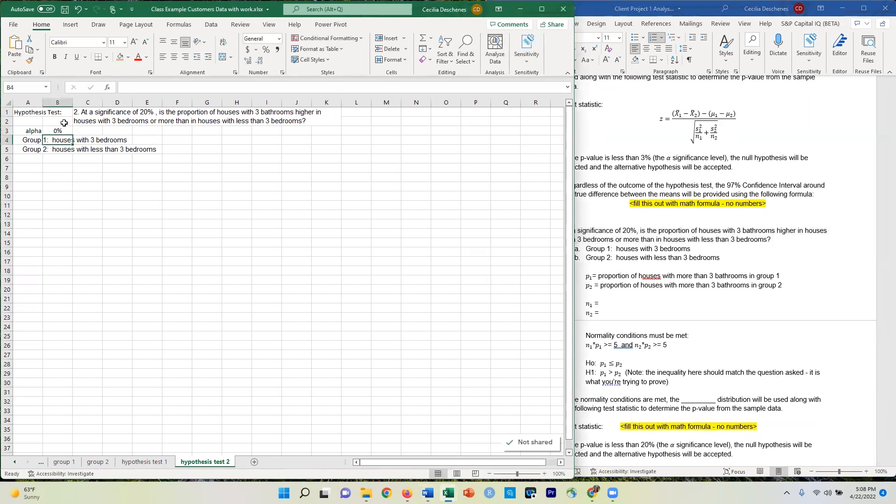
Set the alpha value in cell B3 to 20%
{"action": "left_click_drag", "start_coordinate": [59, 120], "coordinate": [60, 132]}
{"action": "left_click", "coordinate": [60, 131]}
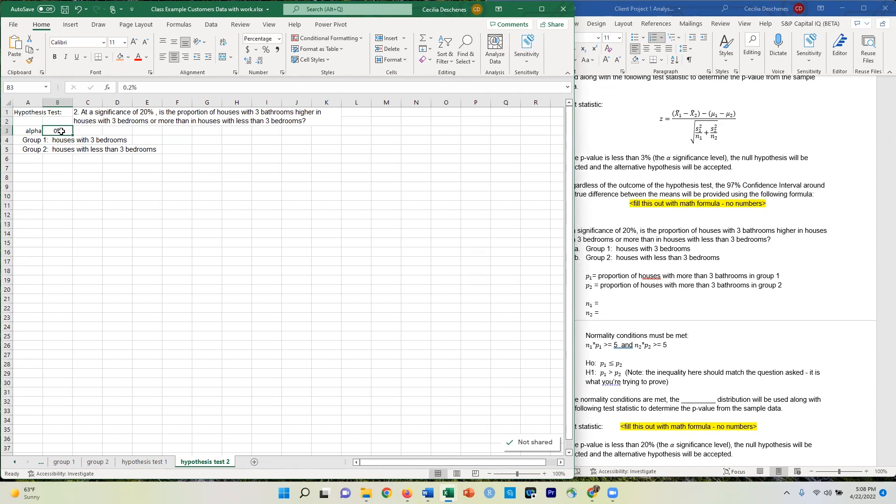
{"action": "type", "text": "20"}
{"action": "key", "text": "Return"}
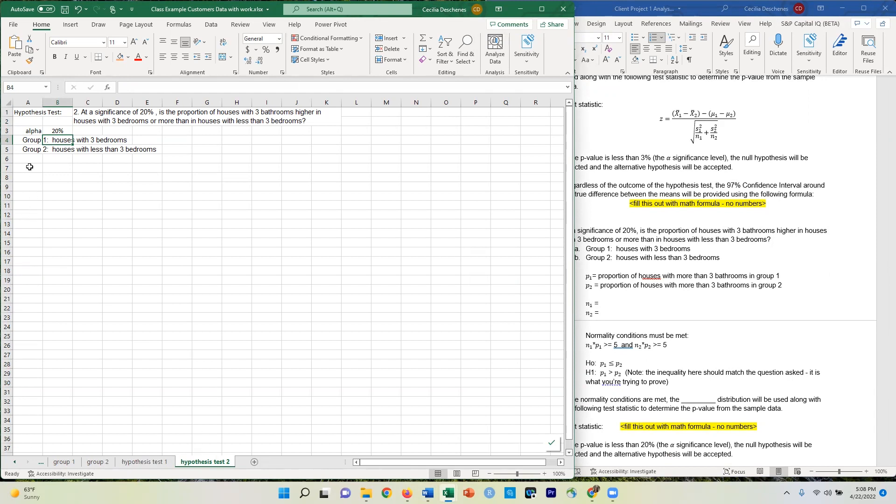
Copy the two lines defining p₁ and p₂ from question 2 of the Word document into the worksheet, starting at cell A7
{"action": "left_click", "coordinate": [637, 269]}
{"action": "left_click_drag", "start_coordinate": [587, 276], "coordinate": [784, 292]}
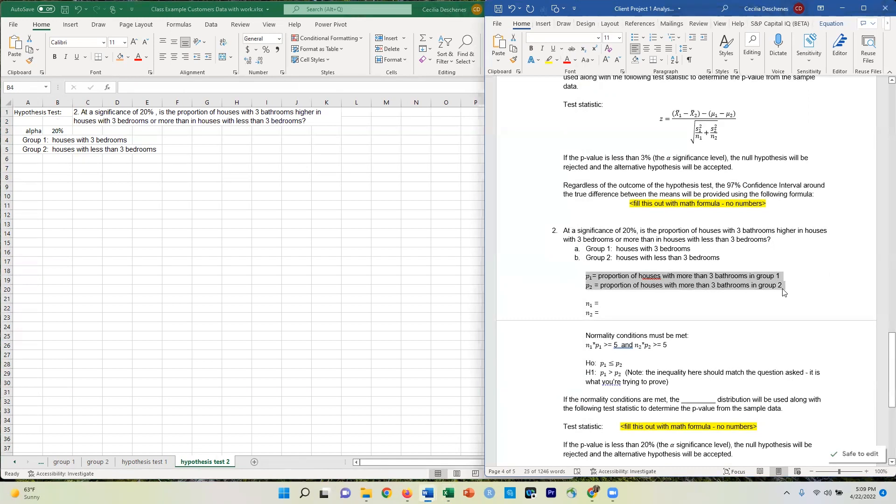
{"action": "left_click", "coordinate": [29, 168]}
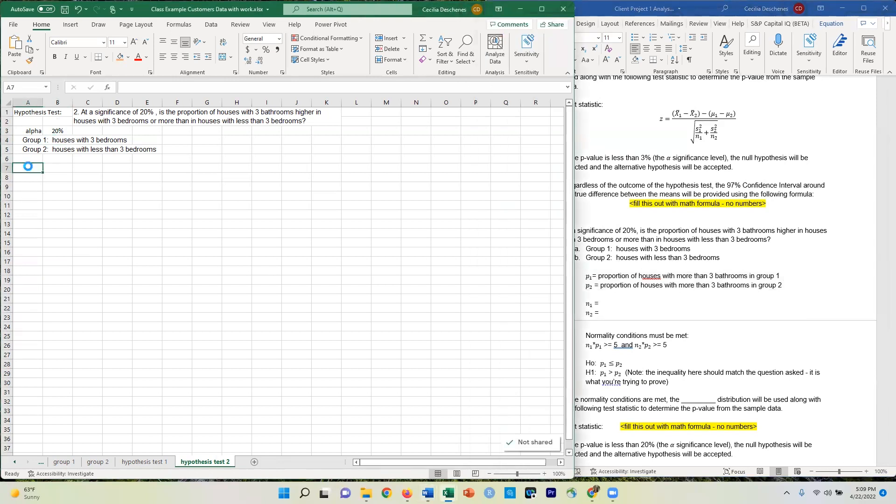
{"action": "type", "text": "= proportion of houses with more than 3 bathrooms in group 1 = proportion of houses with more than 3 bathrooms in group 2"}
{"action": "left_click", "coordinate": [54, 213]}
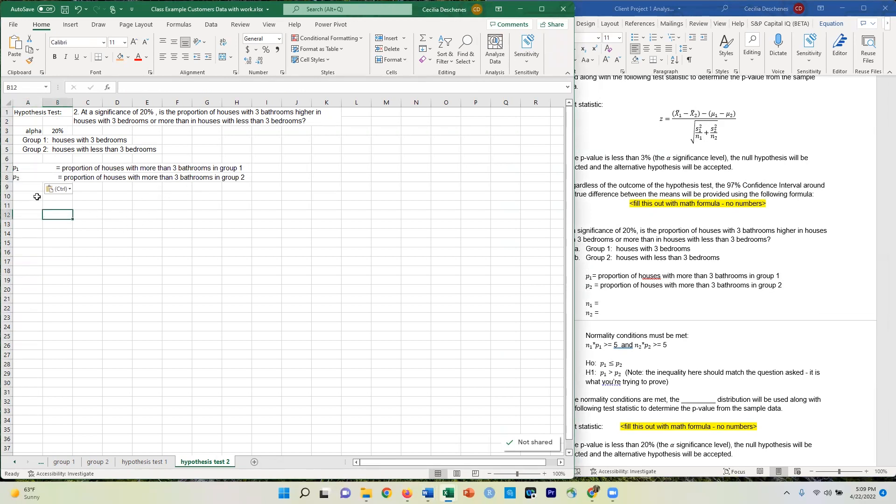
Enter the column header "Group 1" in cell B10
{"action": "left_click", "coordinate": [56, 196]}
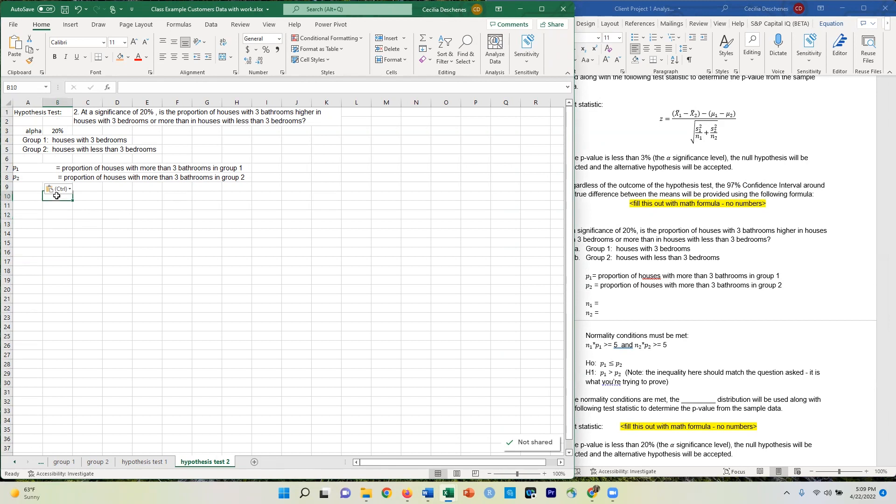
{"action": "type", "text": "Gropu"}
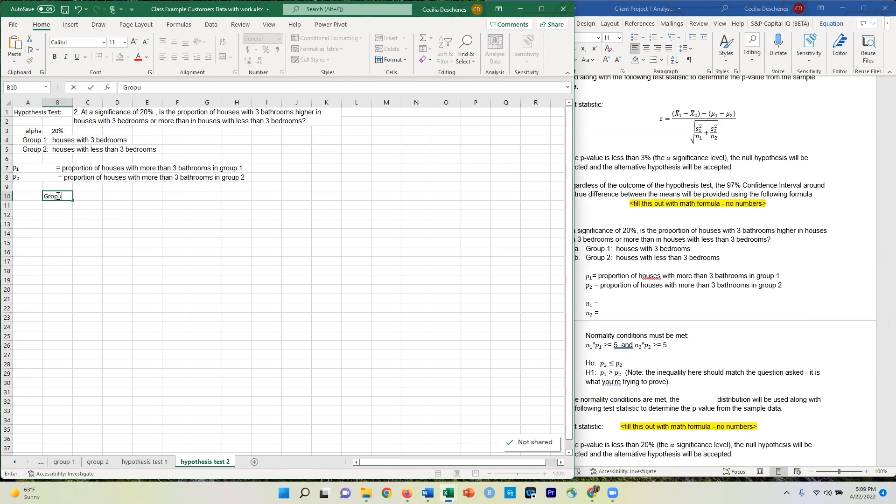
{"action": "key", "text": "BackSpace"}
{"action": "key", "text": "BackSpace"}
{"action": "type", "text": "up"}
{"action": "key", "text": "Return"}
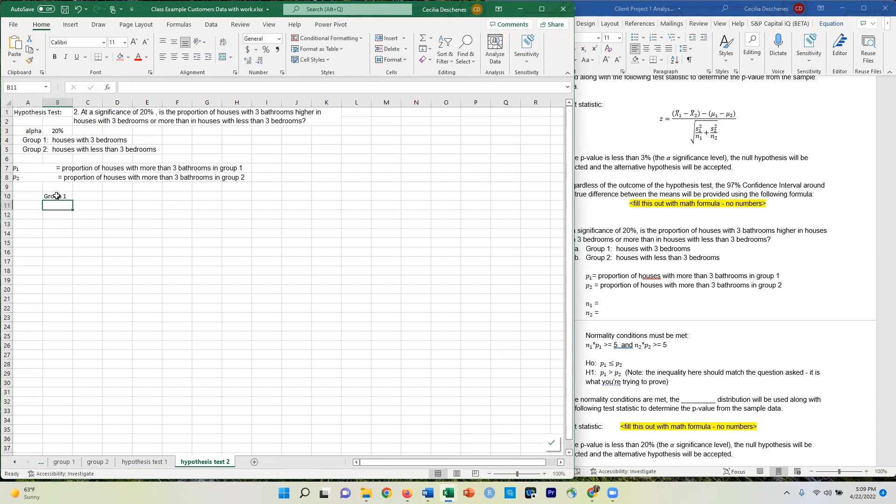
{"action": "key", "text": "Left"}
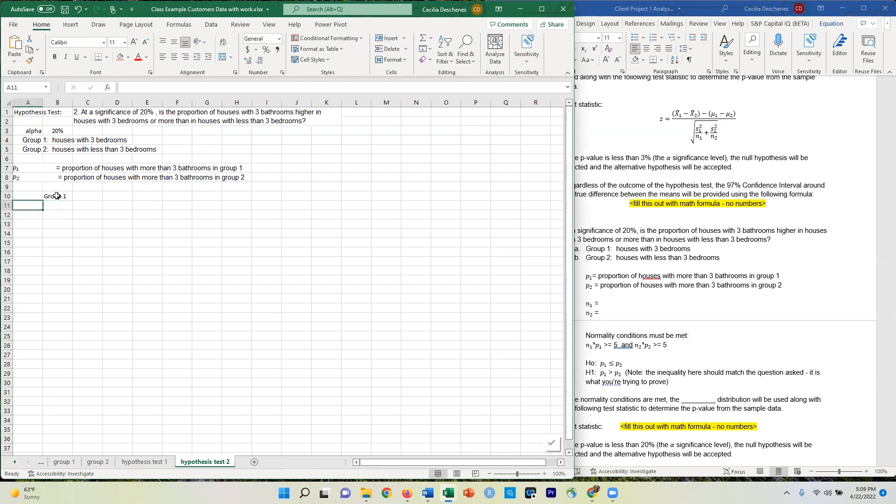
{"action": "type", "text": "X"}
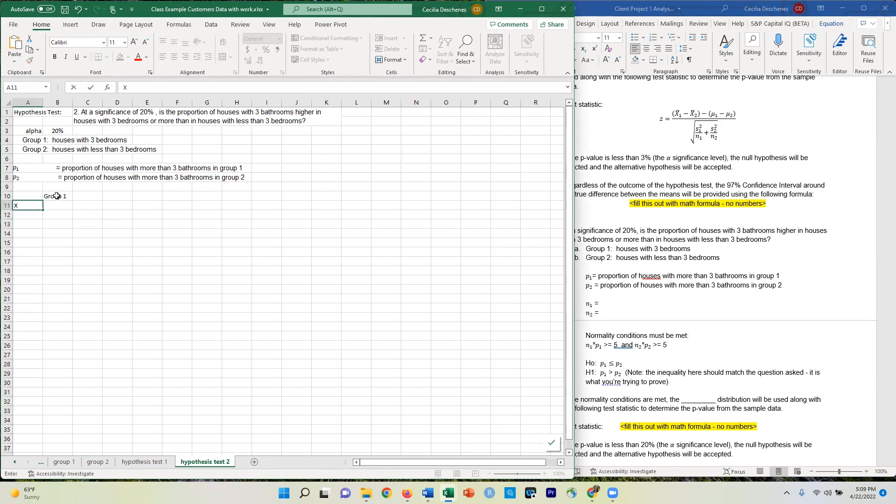
{"action": "key", "text": "Up"}
{"action": "key", "text": "Up"}
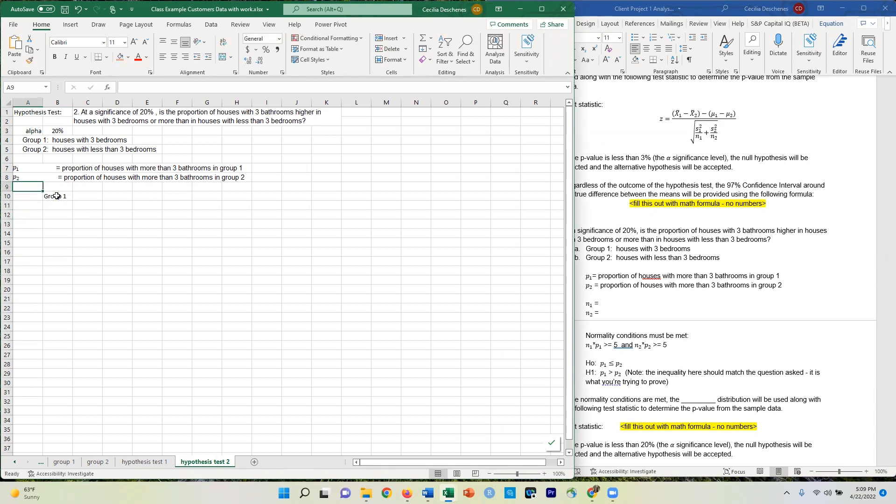
Insert a blank row at row 9, between the p₂ definition and the Group 1 header
{"action": "left_click", "coordinate": [7, 186]}
{"action": "right_click", "coordinate": [8, 187]}
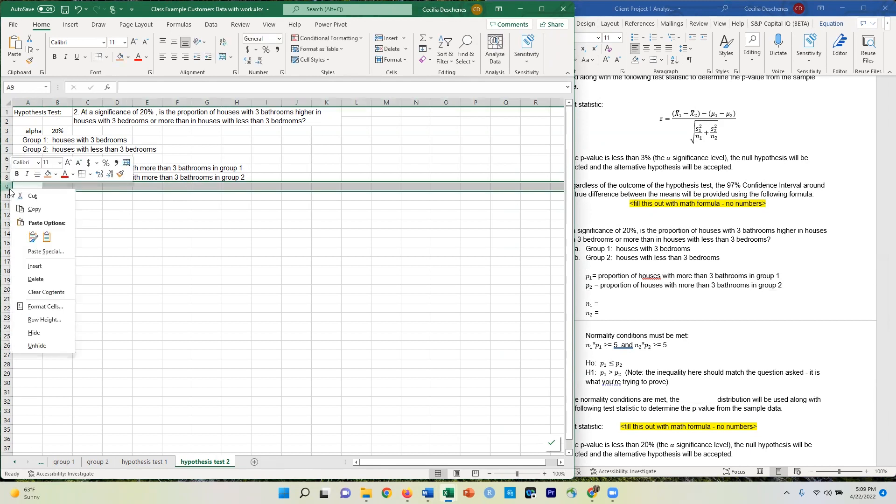
{"action": "left_click", "coordinate": [35, 266]}
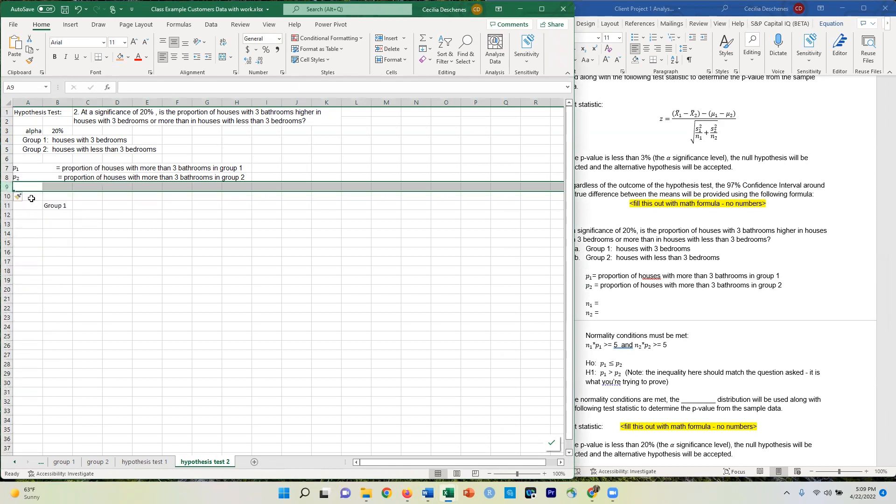
Enter the definition "Let X = number of houses with more than 3 bathrooms." in cell A10
{"action": "left_click", "coordinate": [33, 197]}
{"action": "type", "text": "Let X = number"}
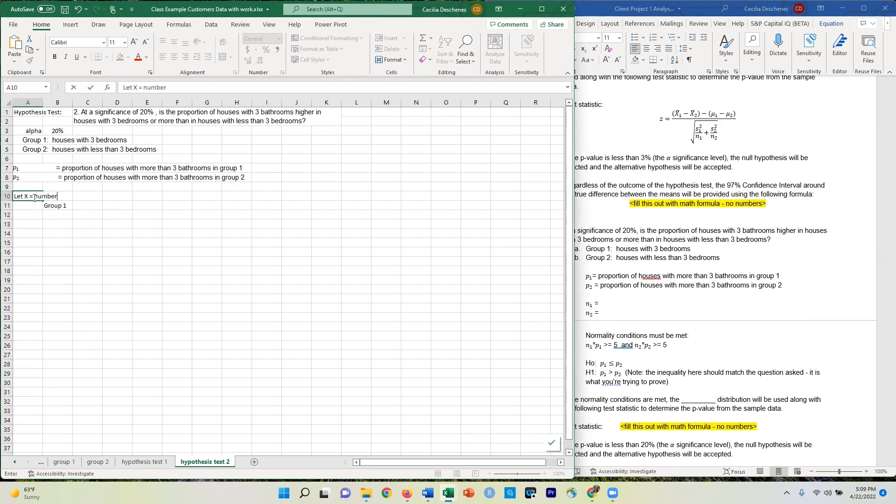
{"action": "type", "text": "of houses with moret"}
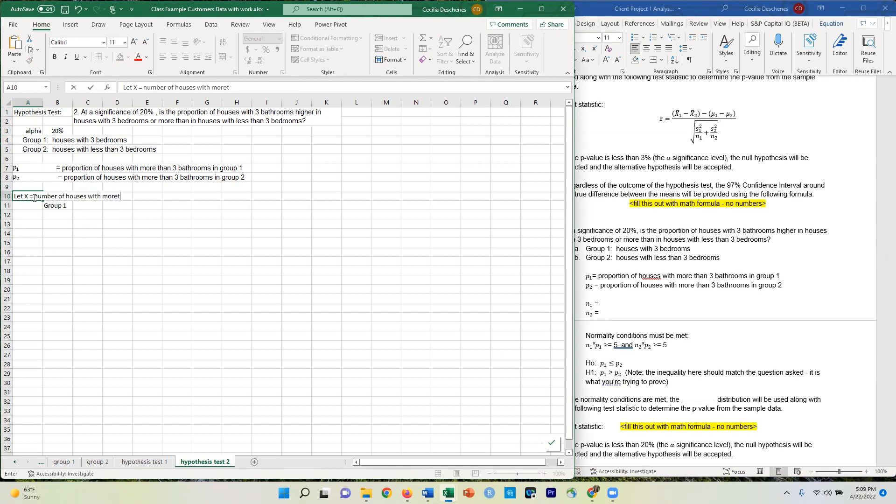
{"action": "type", "text": "hthan 3 bathrooms."}
{"action": "key", "text": "Return"}
{"action": "key", "text": "Return"}
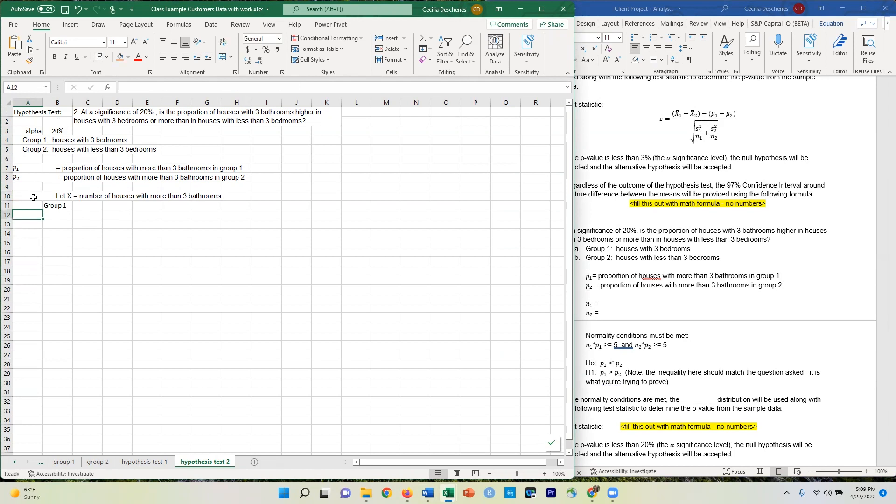
Enter the column header "Group 2" in cell C11
{"action": "left_click", "coordinate": [83, 207]}
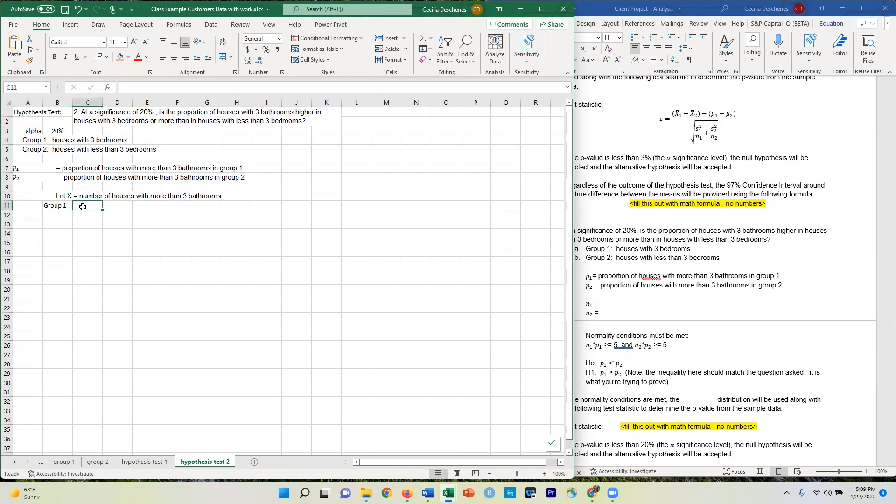
{"action": "type", "text": "Gropu"}
{"action": "key", "text": "BackSpace"}
{"action": "key", "text": "BackSpace"}
{"action": "key", "text": "Return"}
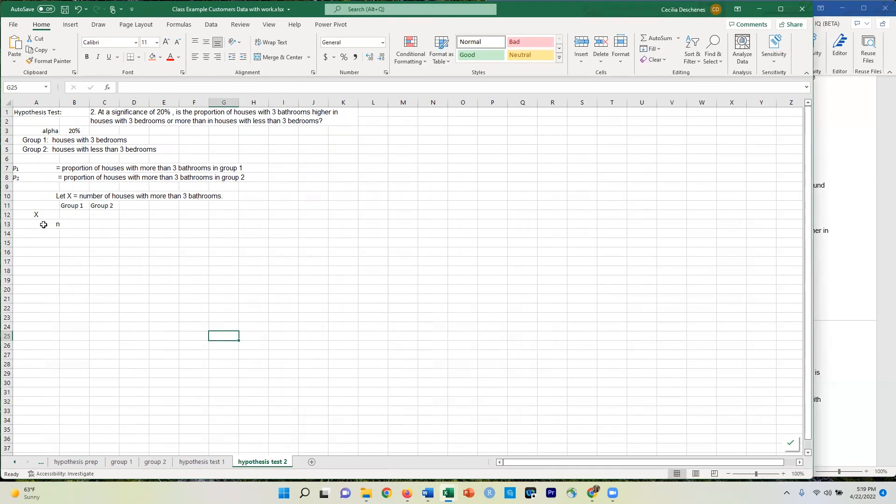
Center the "n" label in cell A13
{"action": "left_click", "coordinate": [44, 225]}
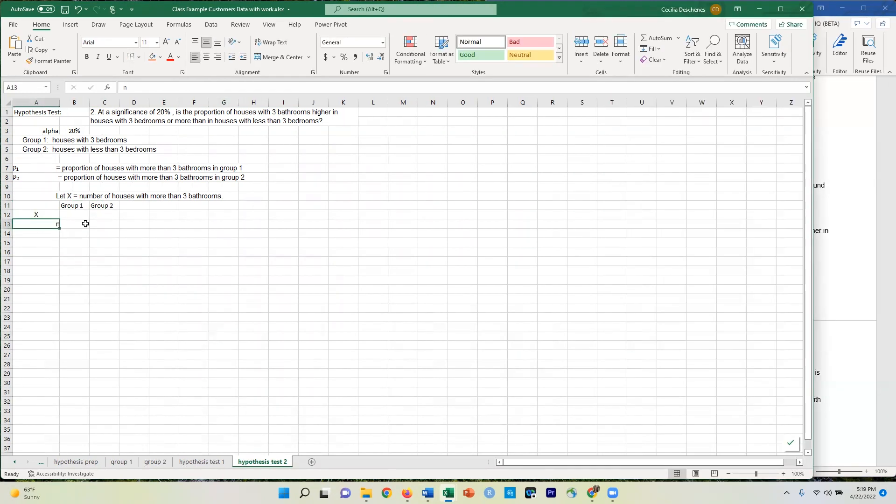
{"action": "left_click", "coordinate": [207, 57]}
{"action": "left_click", "coordinate": [71, 205]}
{"action": "left_click_drag", "start_coordinate": [42, 208], "coordinate": [105, 233]}
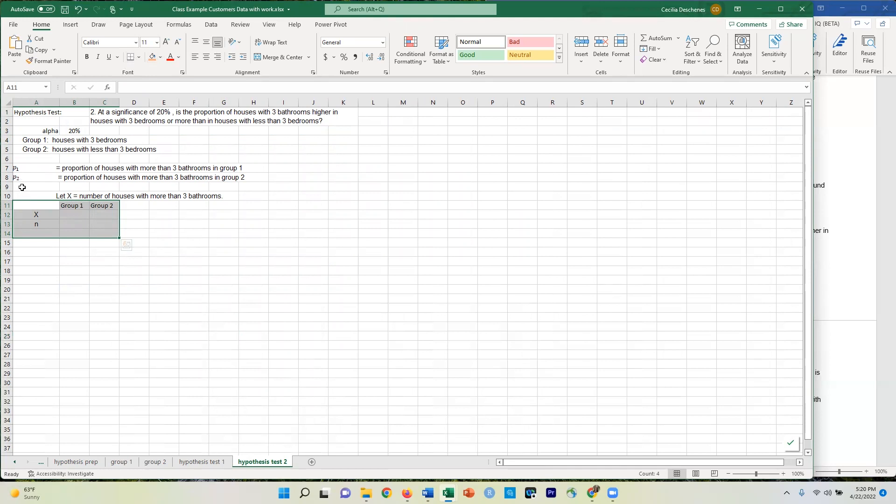
Enter the row label "sample proportion" in cell A14 and widen column A to fit it
{"action": "left_click", "coordinate": [29, 230]}
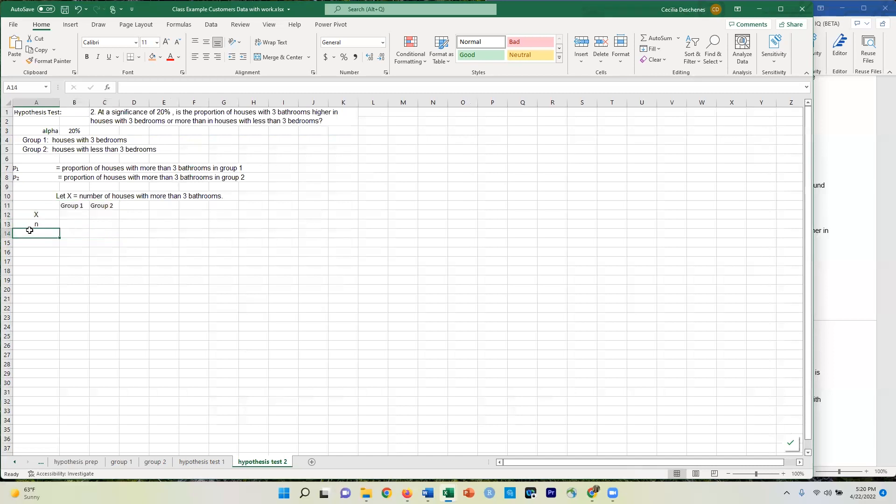
{"action": "type", "text": "sample"}
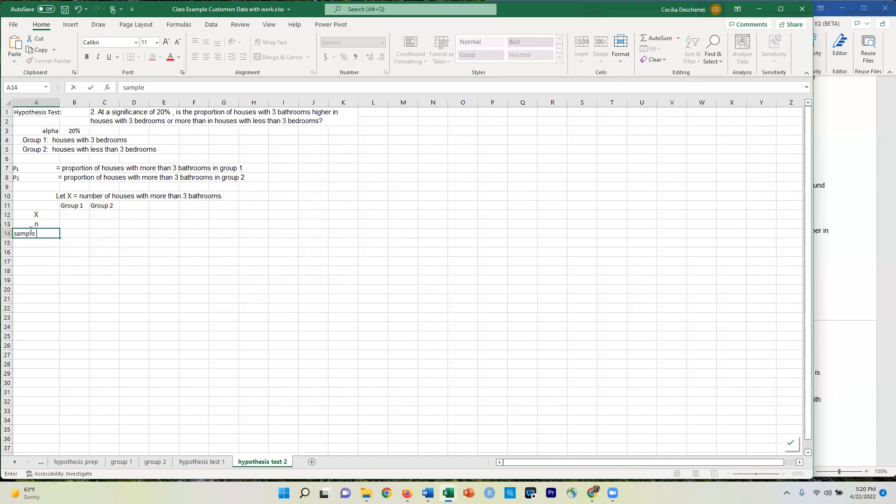
{"action": "type", "text": " proportion"}
{"action": "key", "text": "Return"}
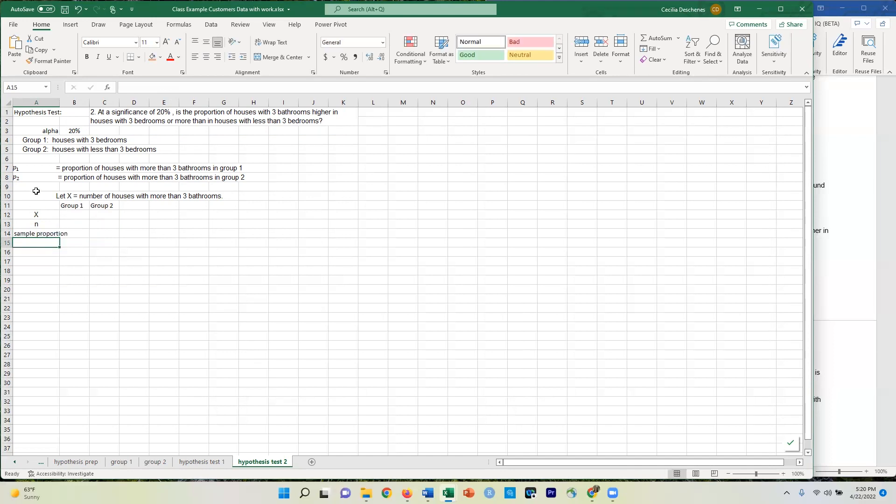
{"action": "left_click_drag", "start_coordinate": [59, 102], "coordinate": [78, 103]}
Apply outside borders around the group table in A11:C14
{"action": "left_click", "coordinate": [92, 206]}
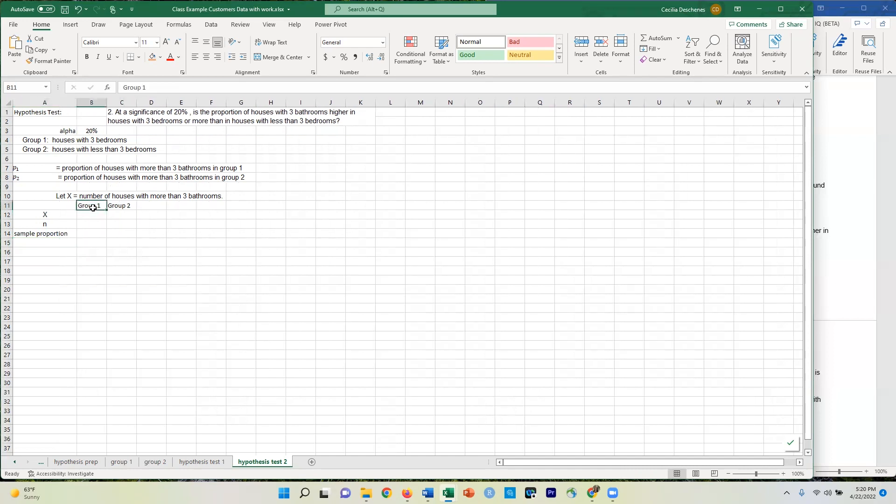
{"action": "left_click", "coordinate": [126, 206]}
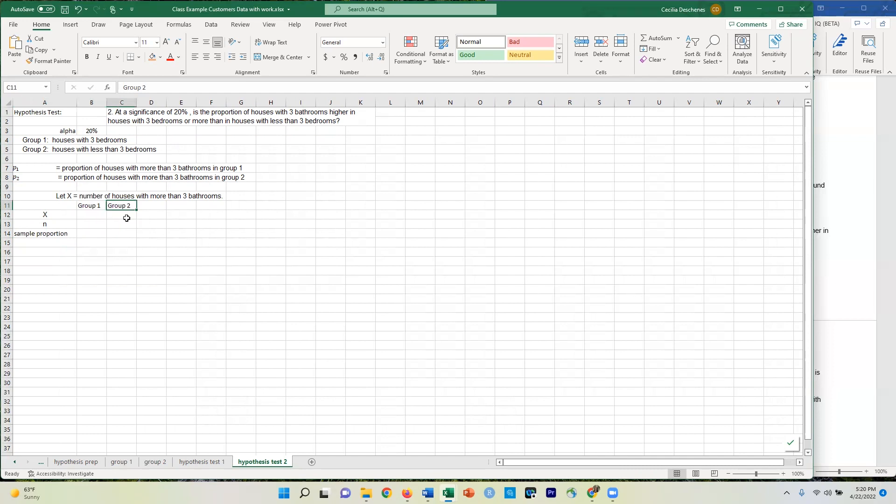
{"action": "left_click_drag", "start_coordinate": [60, 208], "coordinate": [122, 234]}
{"action": "left_click", "coordinate": [139, 57]}
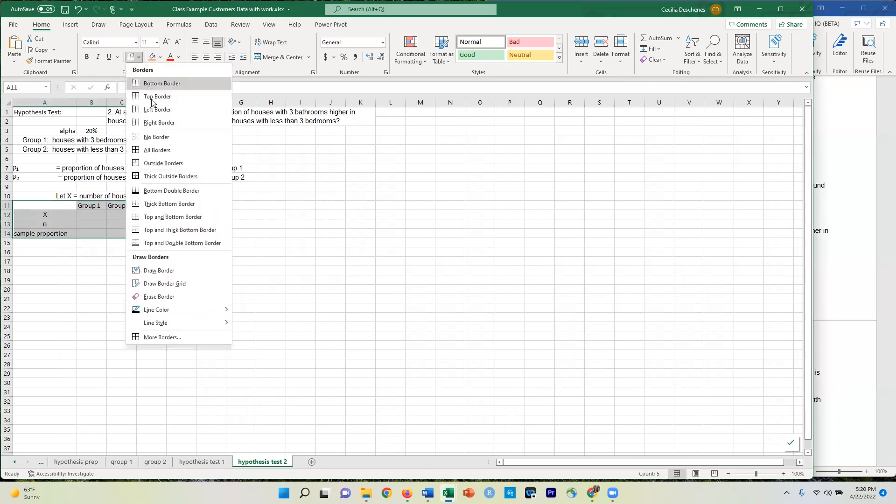
{"action": "left_click", "coordinate": [164, 164]}
Add a right border to the row label cells A11:A14
{"action": "left_click", "coordinate": [66, 207]}
{"action": "left_click_drag", "start_coordinate": [66, 207], "coordinate": [70, 234]}
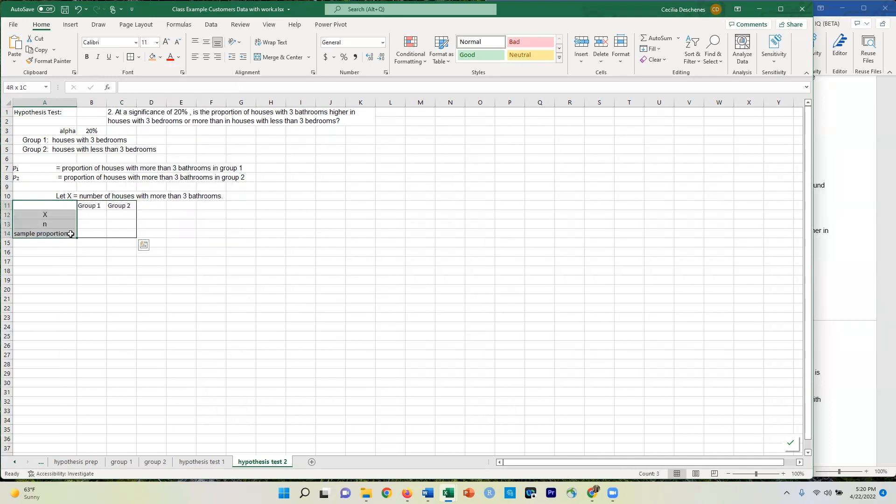
{"action": "left_click", "coordinate": [138, 57]}
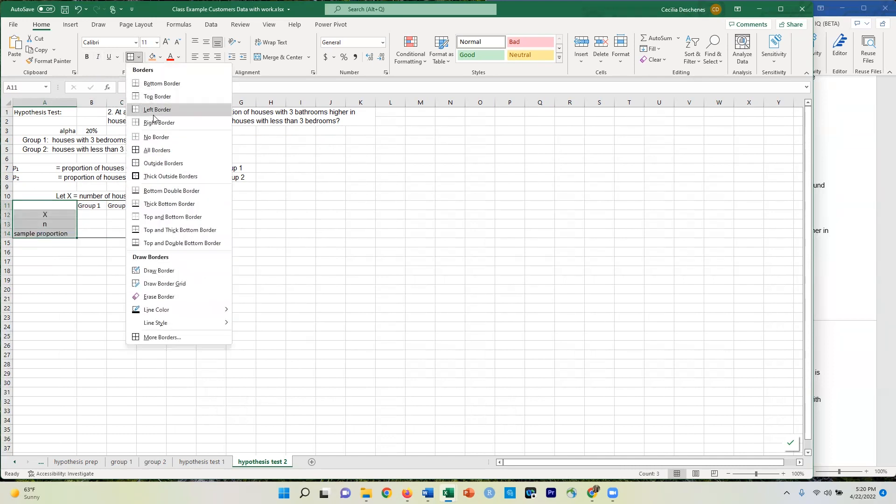
{"action": "left_click", "coordinate": [155, 124]}
Add a bottom border under the Group 1 and Group 2 header cells
{"action": "left_click_drag", "start_coordinate": [82, 206], "coordinate": [131, 207]}
{"action": "left_click", "coordinate": [138, 57]}
{"action": "left_click", "coordinate": [146, 85]}
{"action": "left_click", "coordinate": [89, 268]}
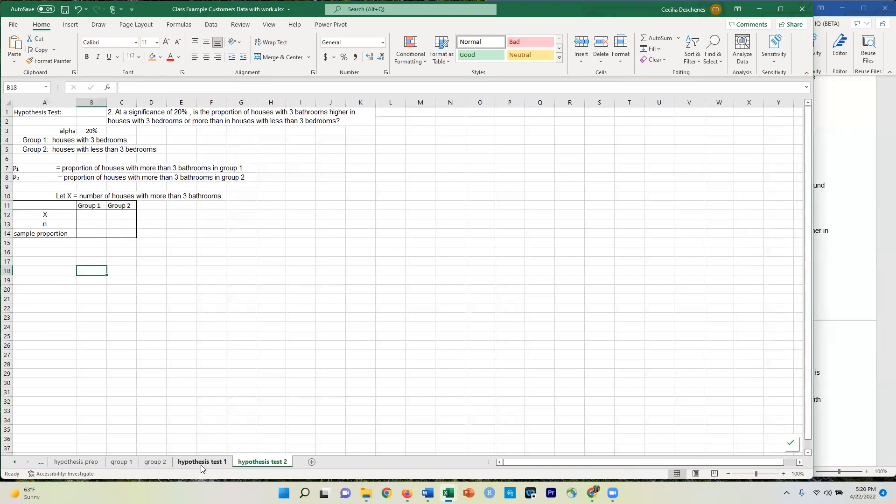
Insert a PivotTable based on the Baths column of the group 1 sheet, placed on that same sheet at cell P8
{"action": "left_click", "coordinate": [122, 462]}
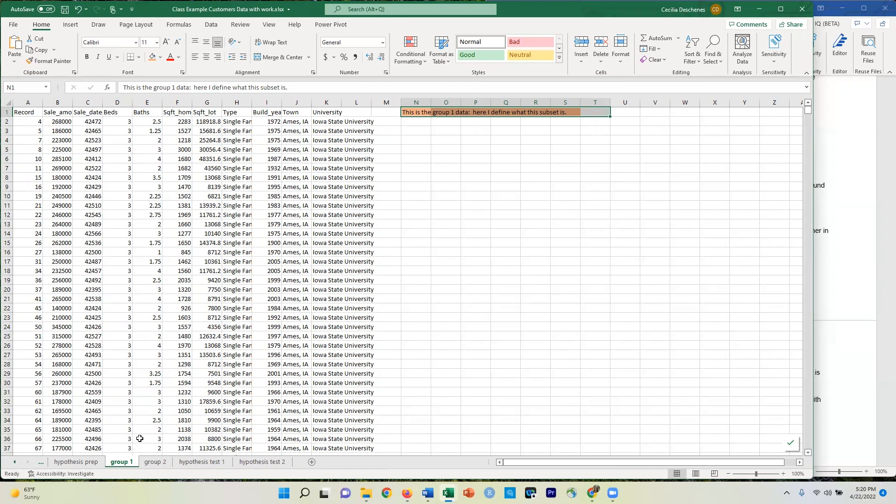
{"action": "left_click", "coordinate": [252, 462]}
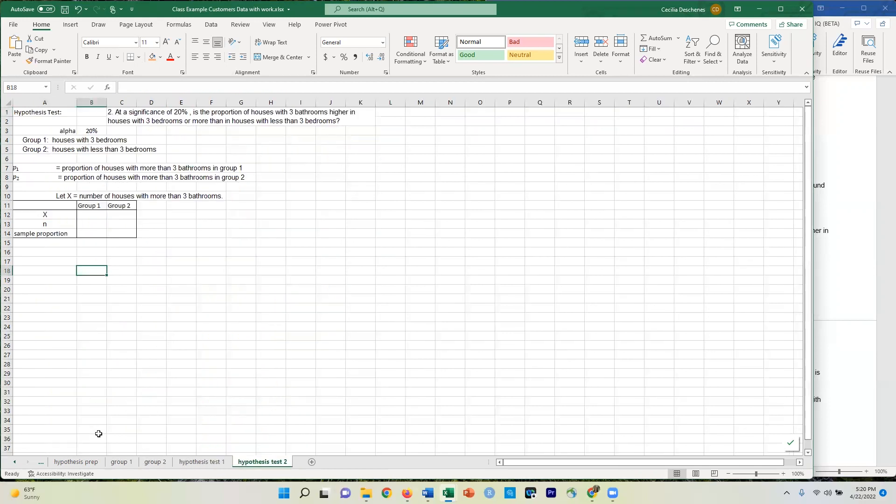
{"action": "left_click", "coordinate": [121, 462]}
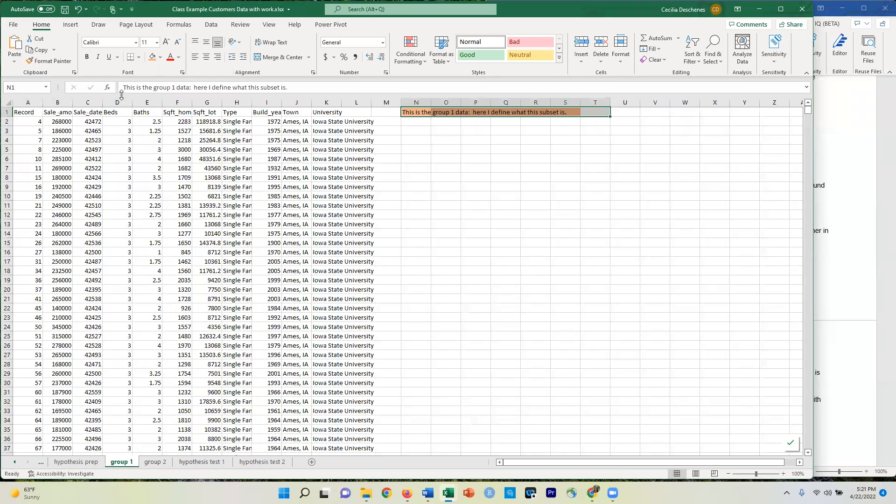
{"action": "left_click", "coordinate": [147, 102]}
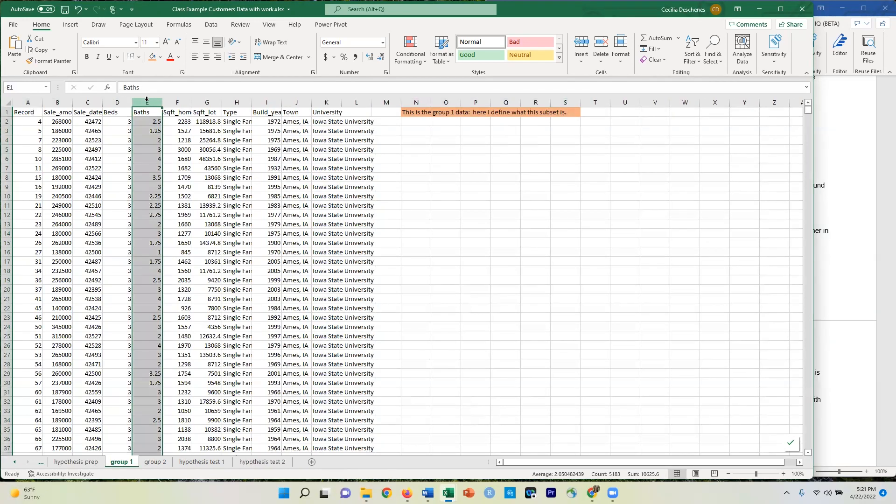
{"action": "left_click", "coordinate": [71, 25]}
{"action": "left_click", "coordinate": [18, 44]}
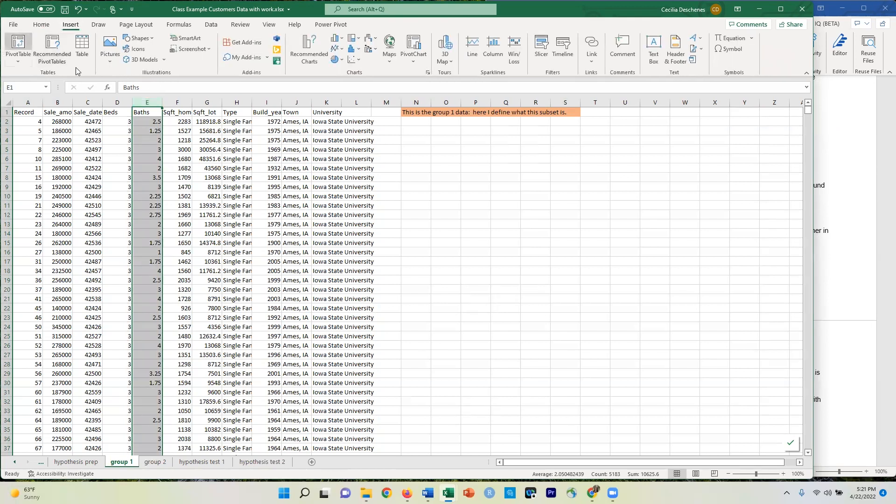
{"action": "left_click", "coordinate": [215, 333]}
{"action": "left_click", "coordinate": [469, 178]}
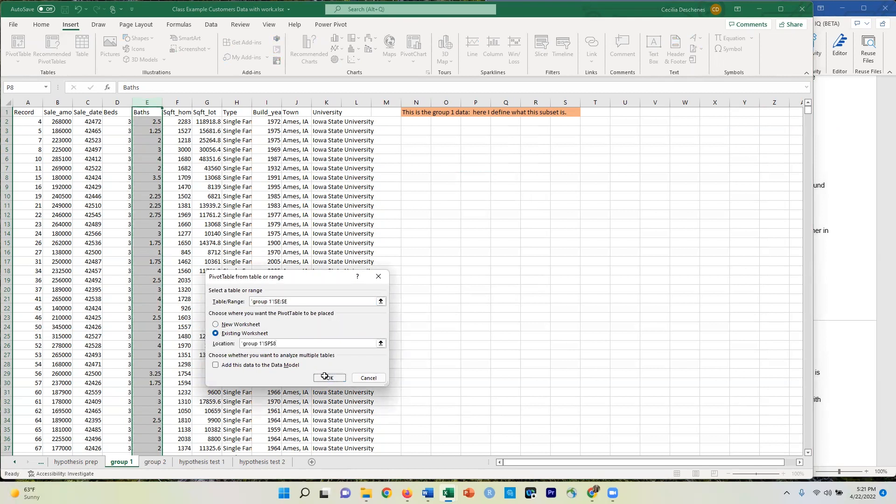
{"action": "left_click", "coordinate": [326, 379]}
Add Baths to both the rows and the values of the PivotTable, summarizing the values by Count
{"action": "left_click_drag", "start_coordinate": [671, 162], "coordinate": [691, 395]}
{"action": "left_click_drag", "start_coordinate": [673, 159], "coordinate": [759, 395]}
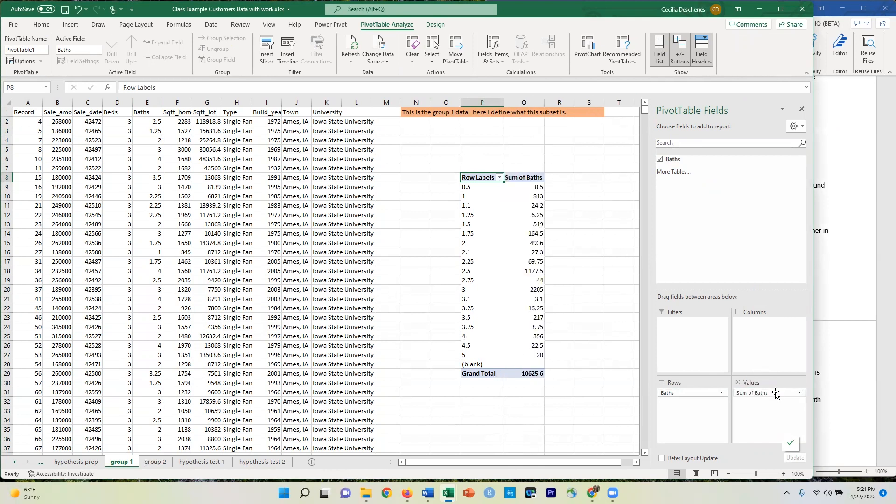
{"action": "left_click", "coordinate": [759, 393]}
{"action": "left_click", "coordinate": [760, 385]}
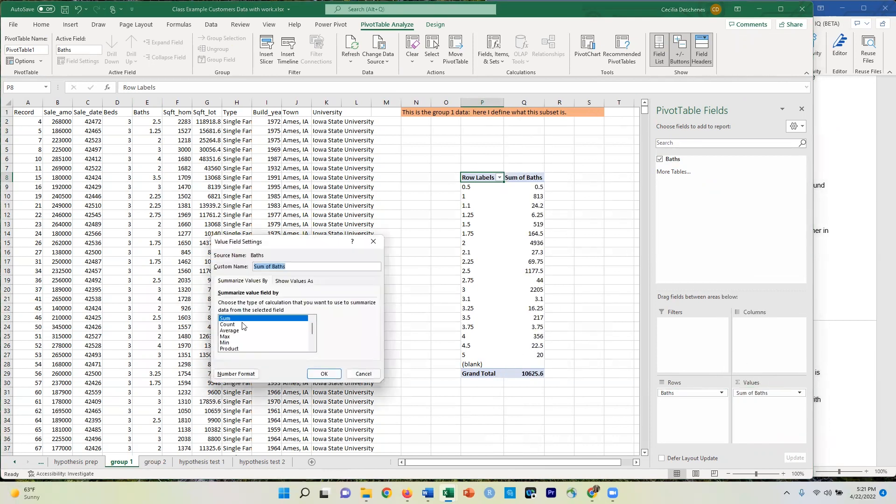
{"action": "left_click", "coordinate": [235, 324]}
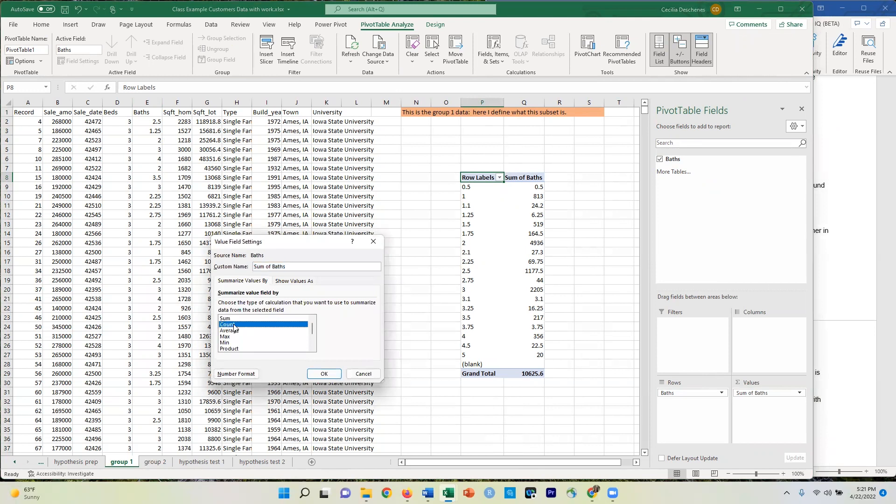
{"action": "left_click", "coordinate": [324, 374]}
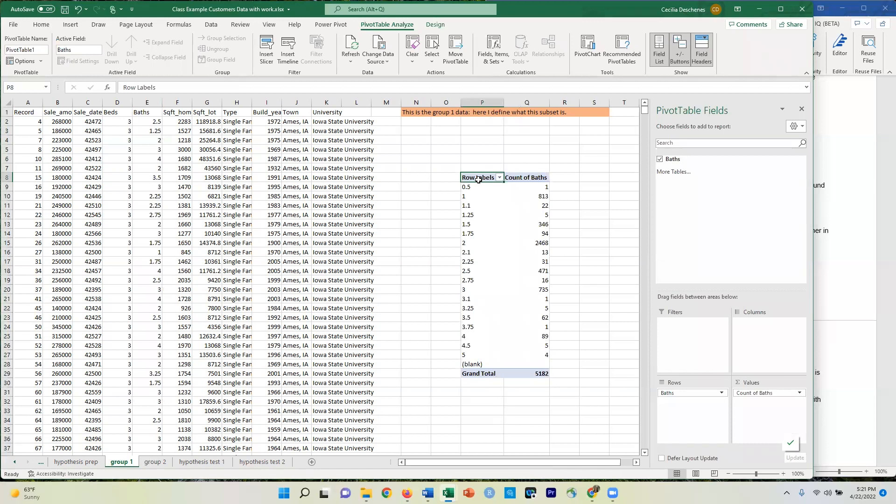
Rename the PivotTable's row label header as "Number of Baths" and widen column P slightly
{"action": "type", "text": "Number of Baths"}
{"action": "key", "text": "Return"}
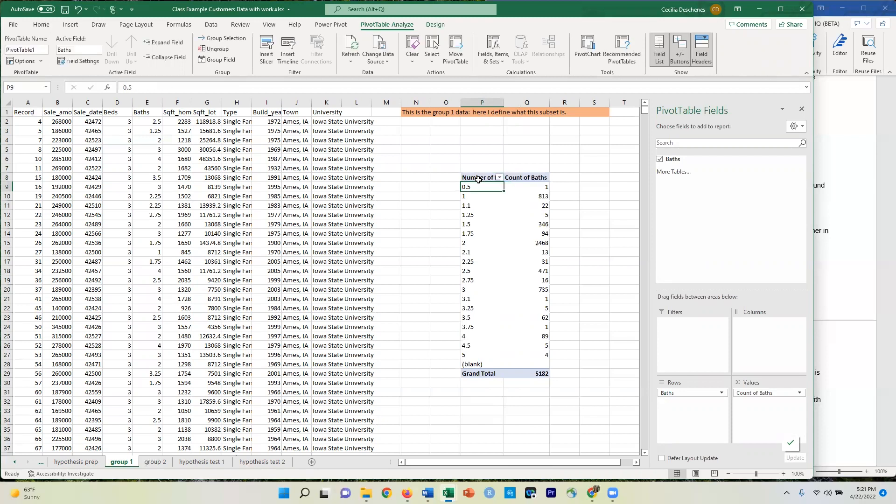
{"action": "left_click_drag", "start_coordinate": [504, 103], "coordinate": [512, 102]}
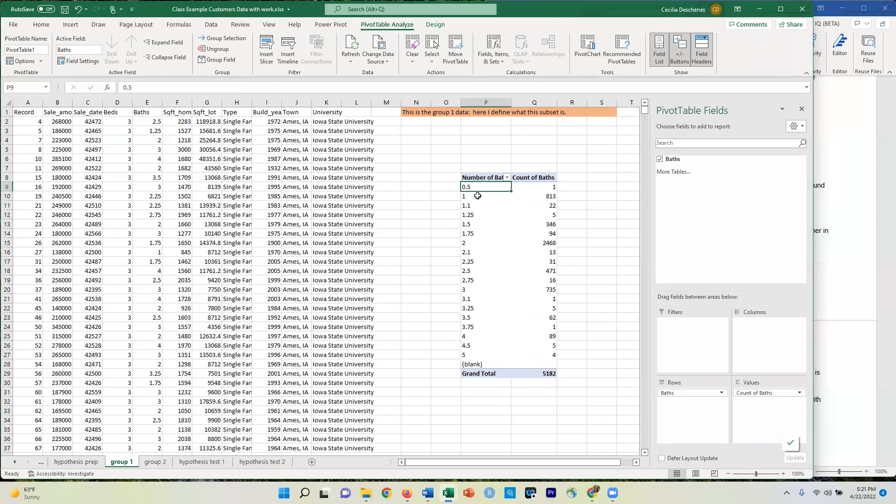
Apply a label filter to the PivotTable so it shows only bath numbers greater than 3
{"action": "left_click", "coordinate": [539, 196]}
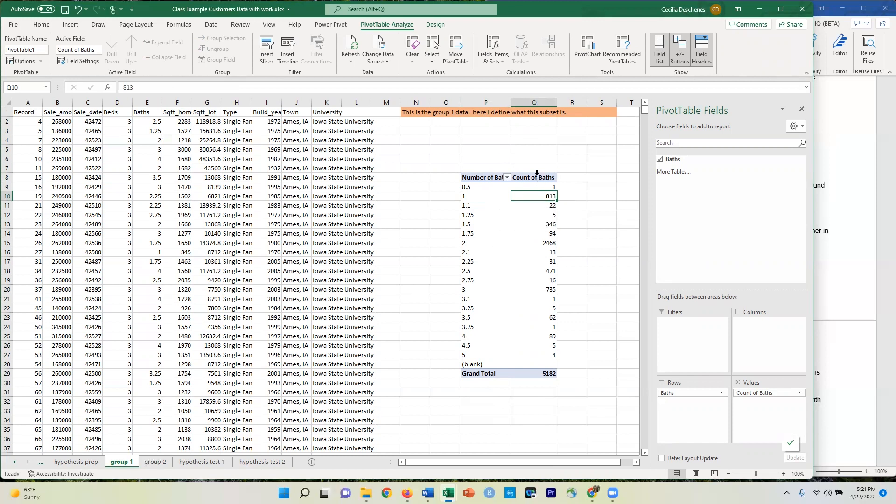
{"action": "left_click", "coordinate": [507, 179]}
{"action": "mouse_move", "coordinate": [454, 252]}
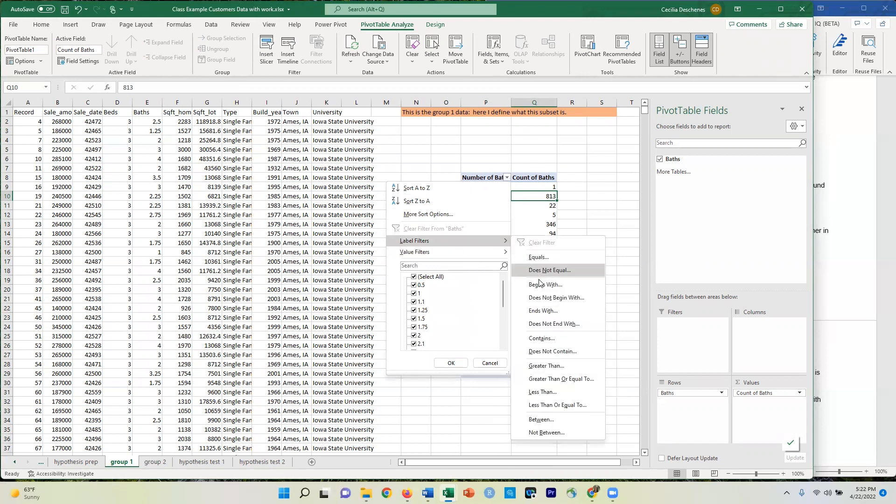
{"action": "left_click", "coordinate": [546, 366]}
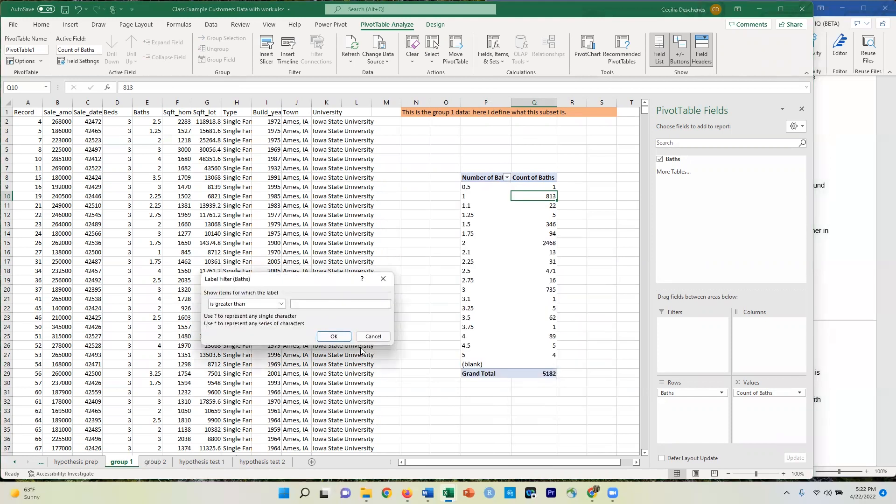
{"action": "type", "text": "3"}
{"action": "left_click", "coordinate": [346, 338]}
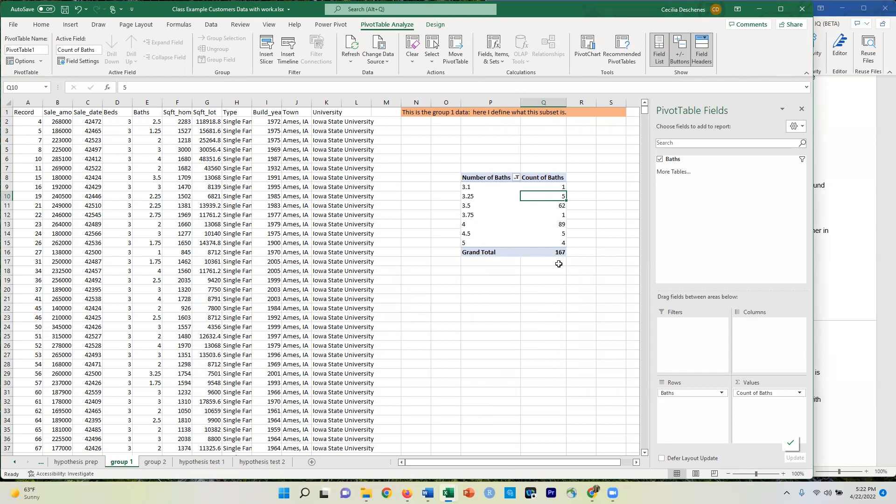
Link the Group 1 X cell B12 on hypothesis test 2 to the grand total of the group 1 PivotTable
{"action": "left_click", "coordinate": [260, 462]}
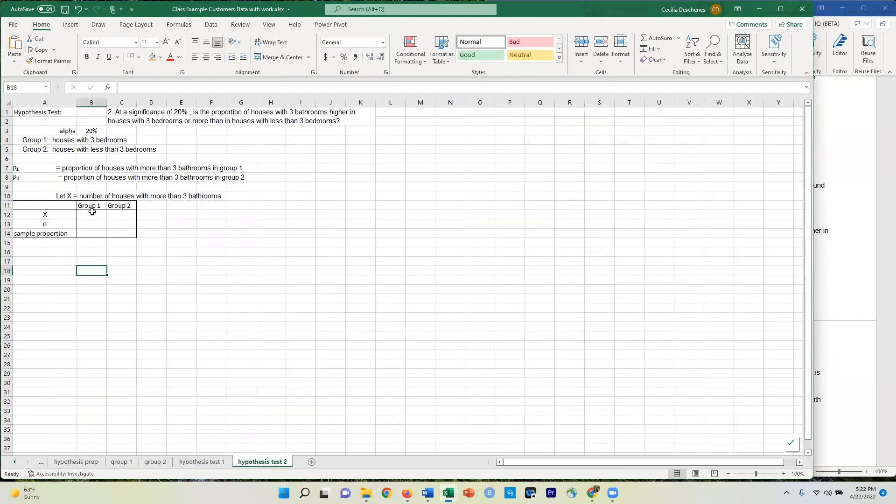
{"action": "left_click", "coordinate": [91, 214]}
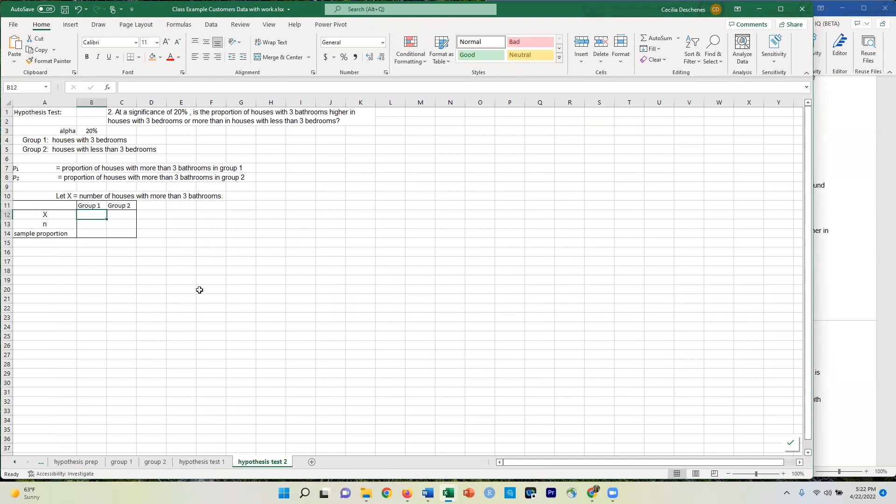
{"action": "type", "text": "="}
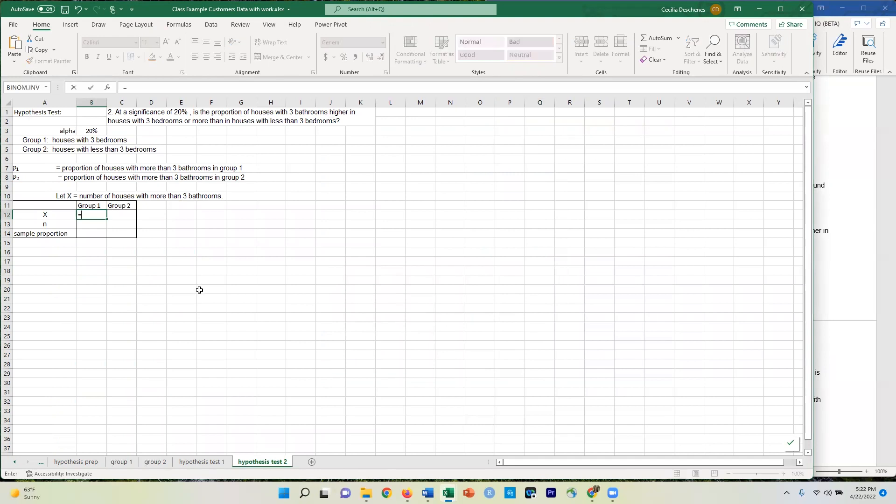
{"action": "left_click", "coordinate": [121, 463]}
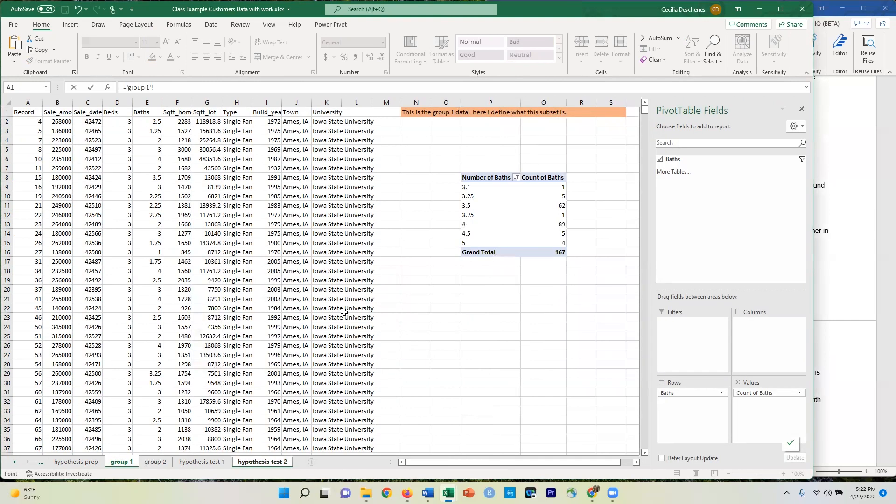
{"action": "left_click", "coordinate": [554, 254]}
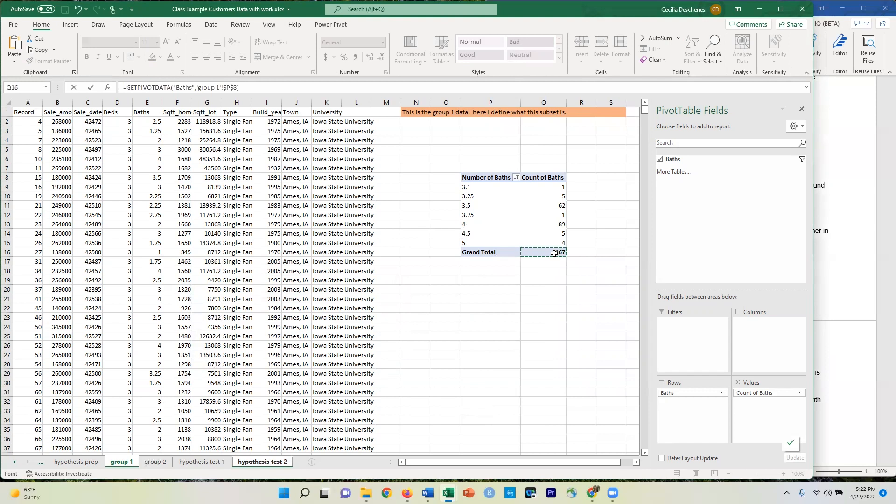
{"action": "key", "text": "Return"}
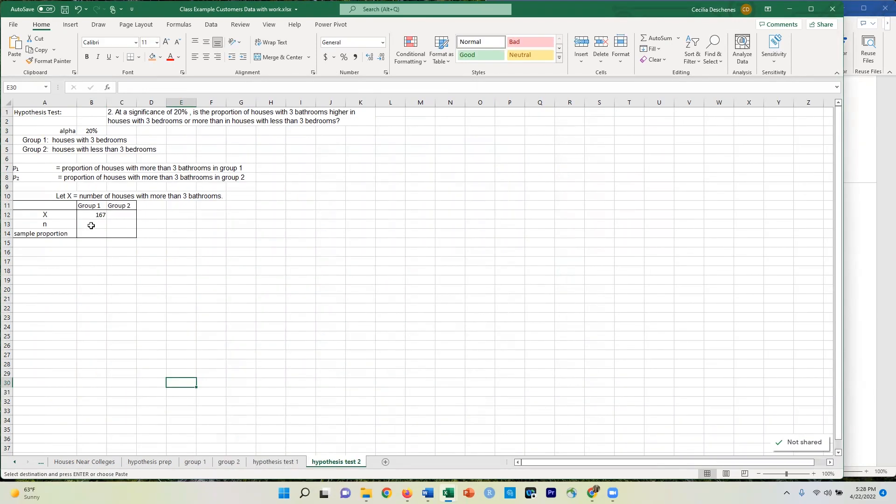
Narrow the workbook window to reveal the Word document beside it and show question 2 of the hypothesis tests there
{"action": "left_click", "coordinate": [91, 225]}
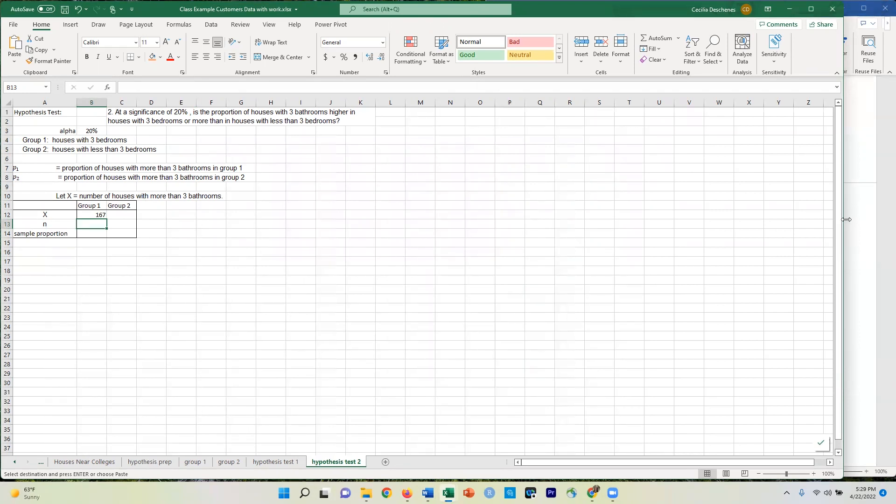
{"action": "left_click_drag", "start_coordinate": [847, 220], "coordinate": [556, 247]}
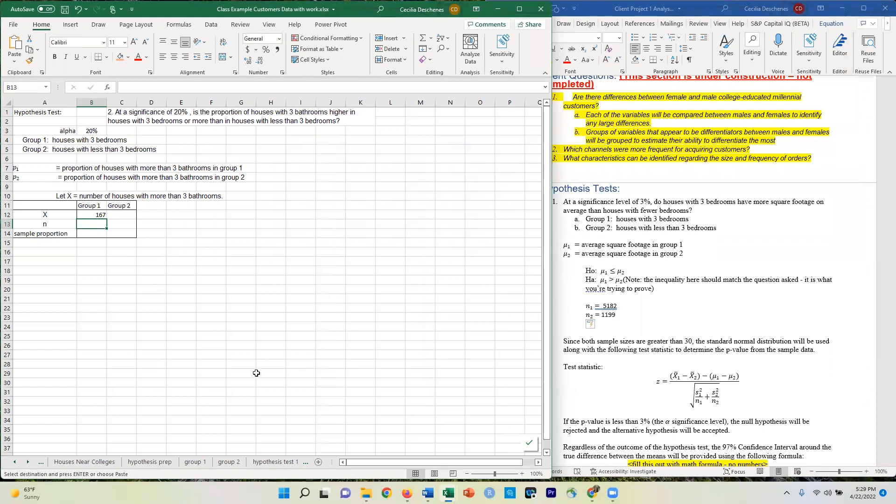
{"action": "left_click", "coordinate": [196, 463]}
{"action": "scroll", "coordinate": [699, 325], "scroll_direction": "down", "scroll_amount": 4}
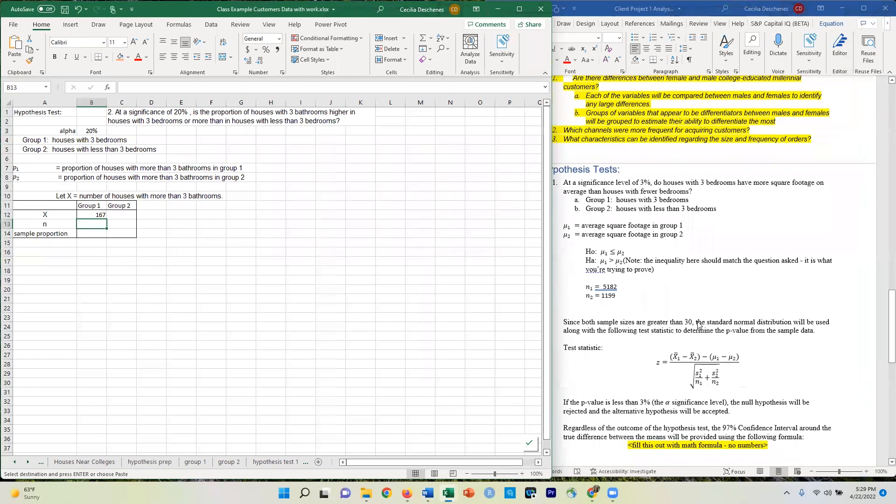
{"action": "scroll", "coordinate": [699, 325], "scroll_direction": "down", "scroll_amount": 7}
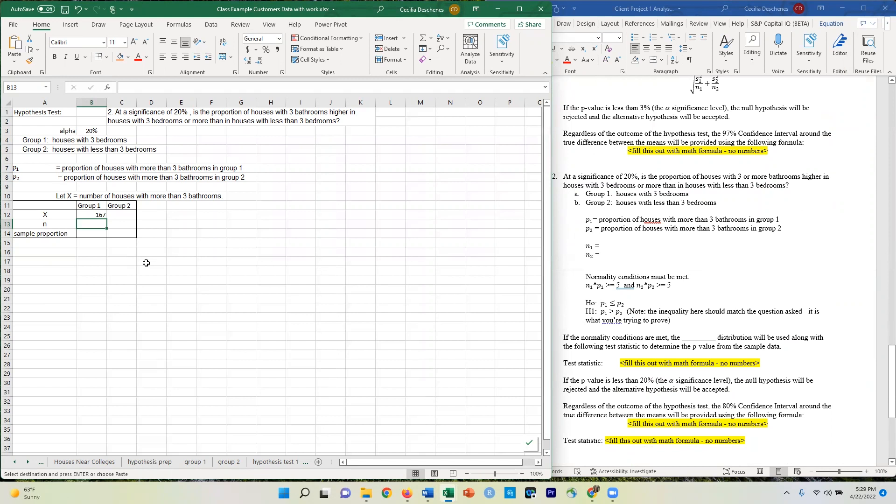
Copy the Count of Beds grand total from the hypothesis prep sheet into the Group 2 n cell C13 on hypothesis test 2
{"action": "left_click", "coordinate": [153, 468]}
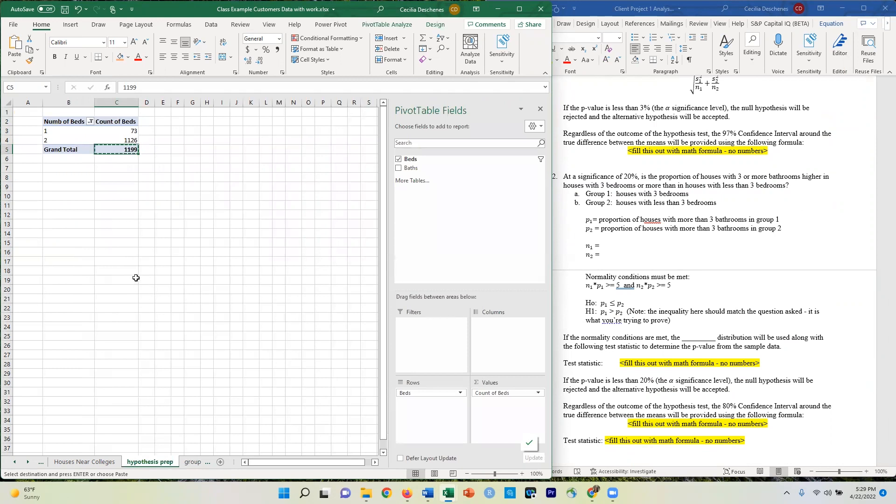
{"action": "left_click", "coordinate": [111, 176]}
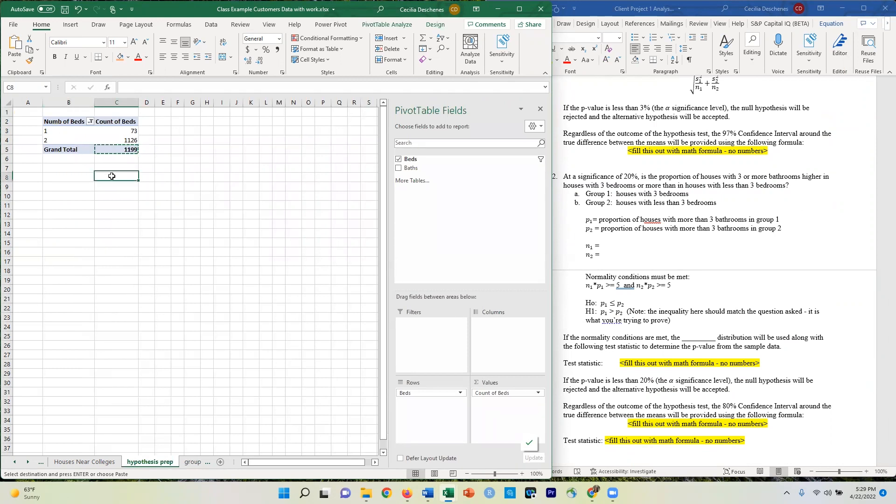
{"action": "key", "text": "Escape"}
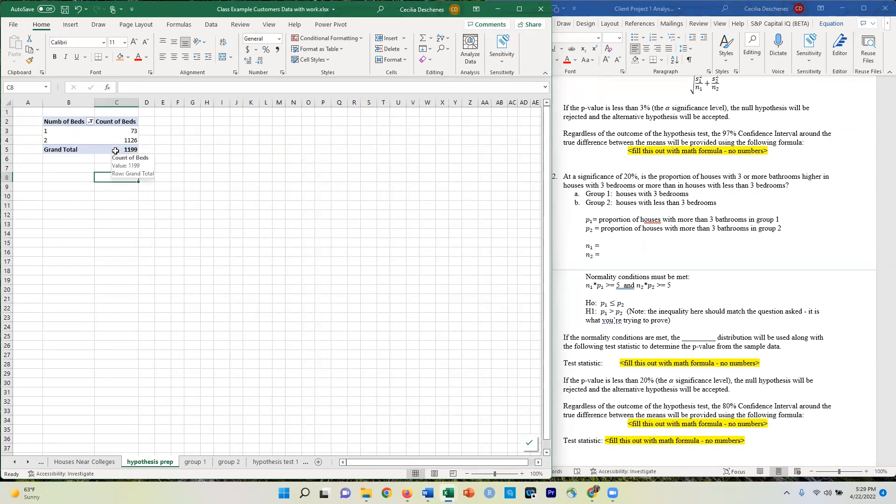
{"action": "left_click", "coordinate": [115, 151]}
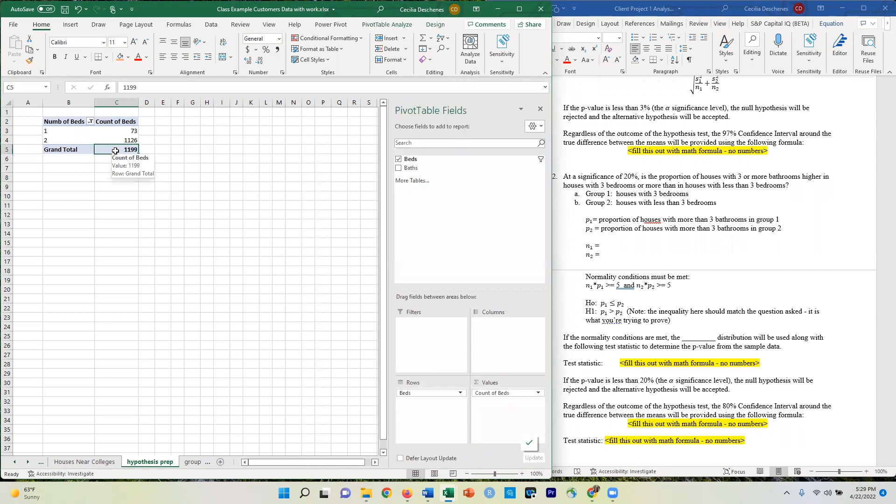
{"action": "key", "text": "ctrl+c"}
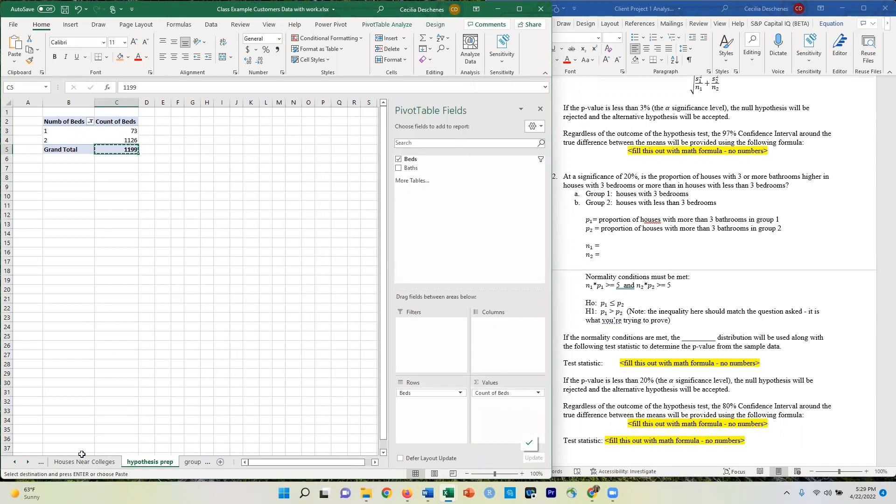
{"action": "left_click", "coordinate": [28, 462]}
{"action": "left_click", "coordinate": [28, 462]}
{"action": "left_click", "coordinate": [28, 462]}
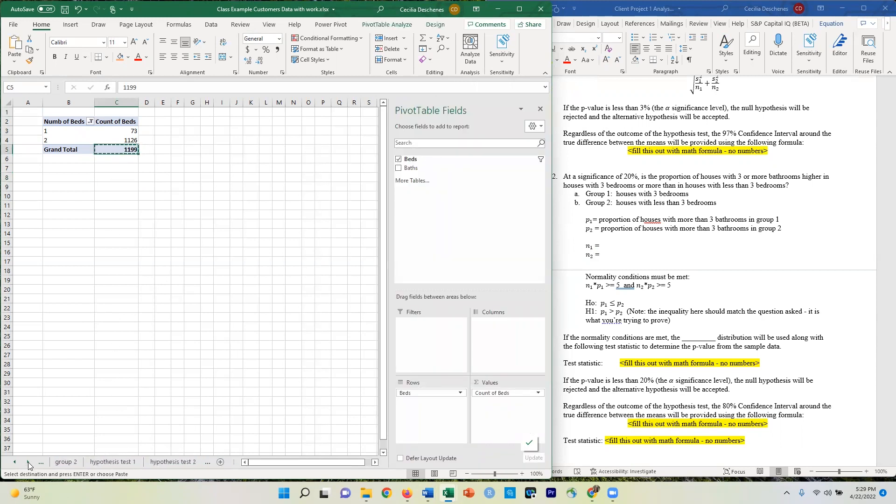
{"action": "left_click", "coordinate": [150, 465]}
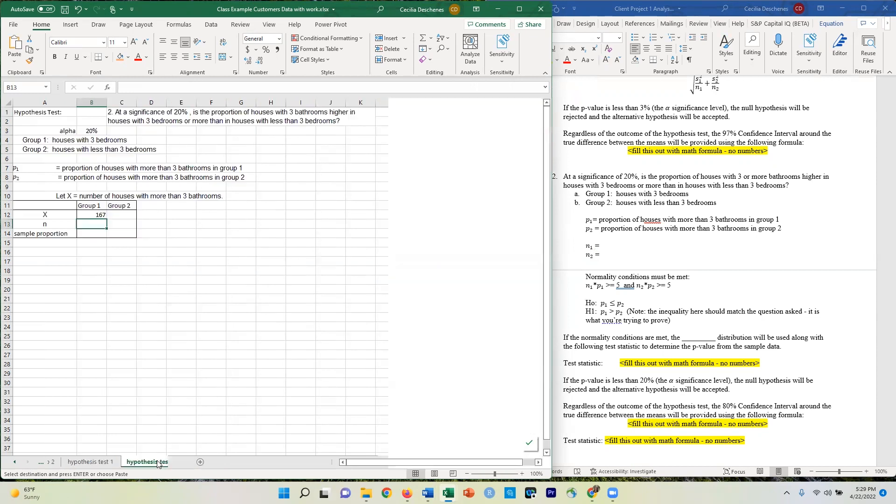
{"action": "left_click", "coordinate": [122, 226]}
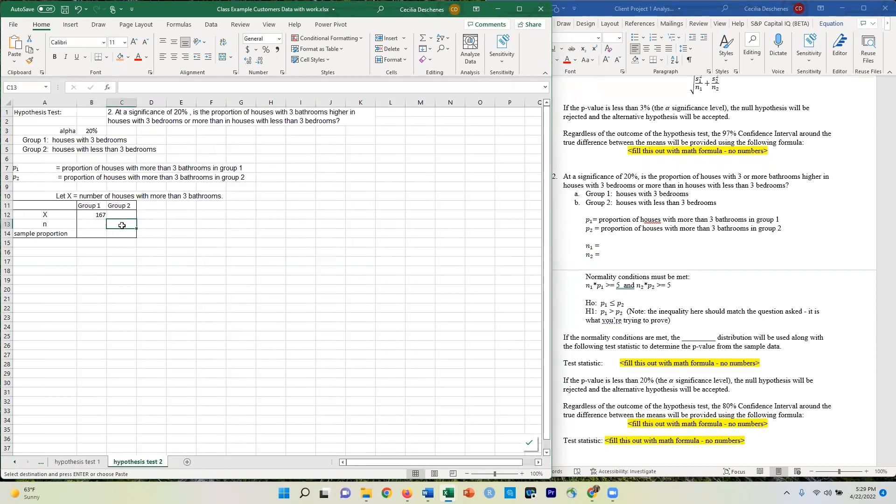
{"action": "key", "text": "ctrl+v"}
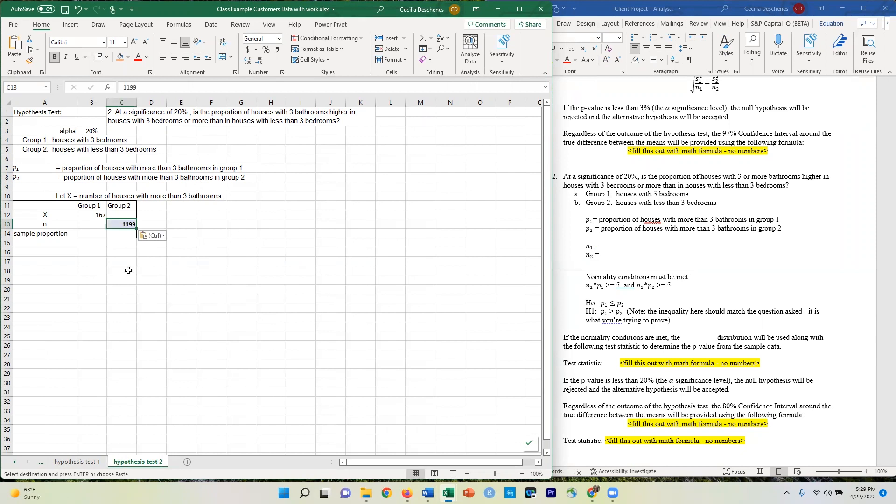
Filter the bedroom-count PivotTable on the hypothesis prep sheet to show only houses with 3 beds
{"action": "key", "text": "Escape"}
{"action": "left_click", "coordinate": [128, 291]}
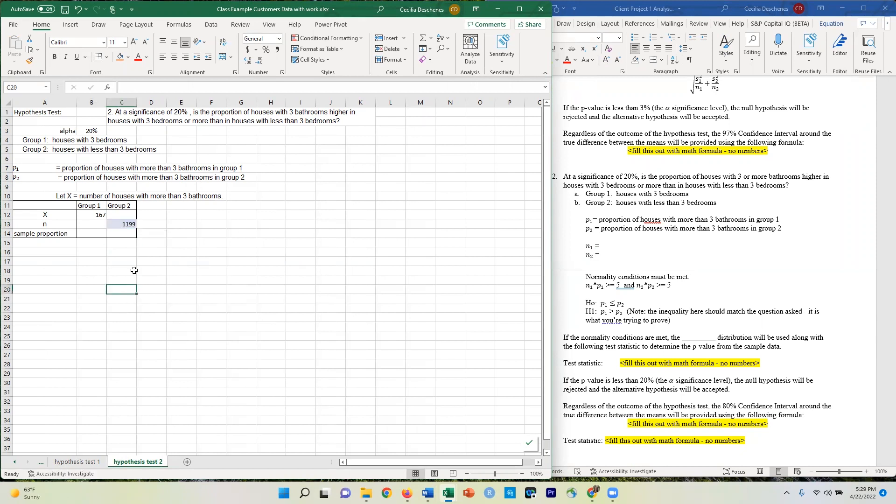
{"action": "left_click", "coordinate": [88, 224]}
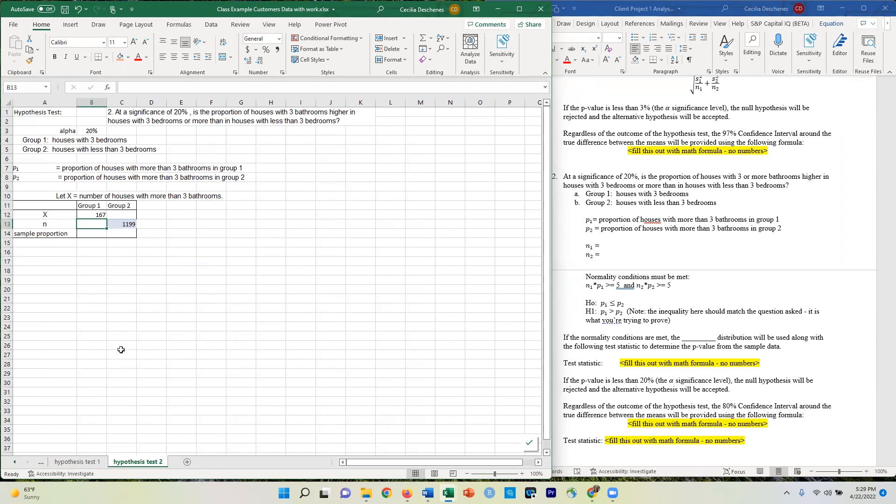
{"action": "left_click", "coordinate": [15, 462]}
{"action": "left_click", "coordinate": [14, 463]}
{"action": "left_click", "coordinate": [15, 462]}
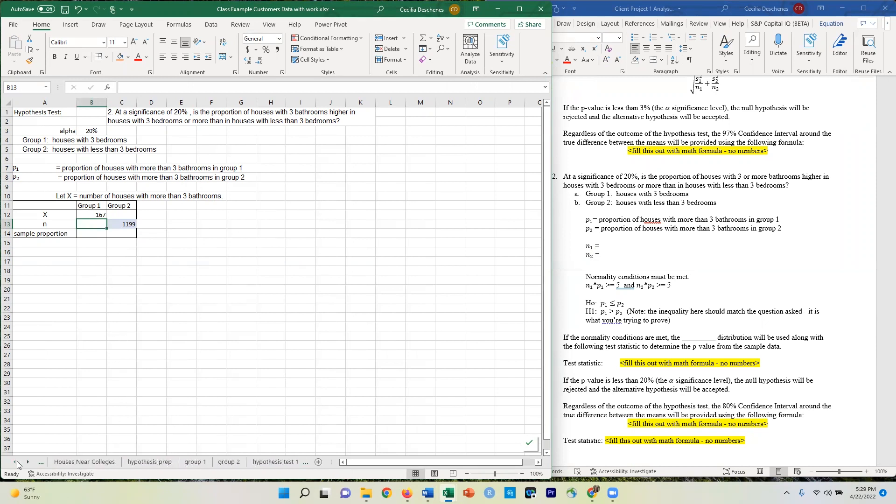
{"action": "left_click", "coordinate": [145, 462]}
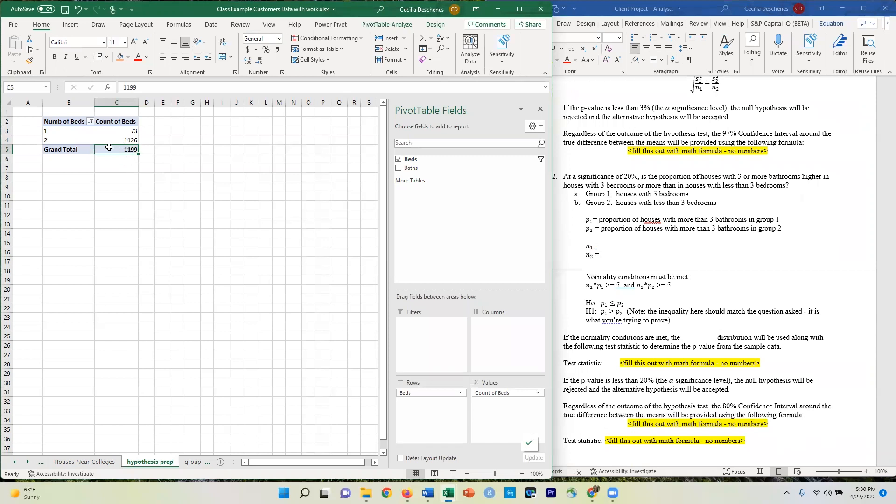
{"action": "left_click", "coordinate": [90, 122]}
{"action": "left_click", "coordinate": [31, 230]}
{"action": "left_click", "coordinate": [28, 237]}
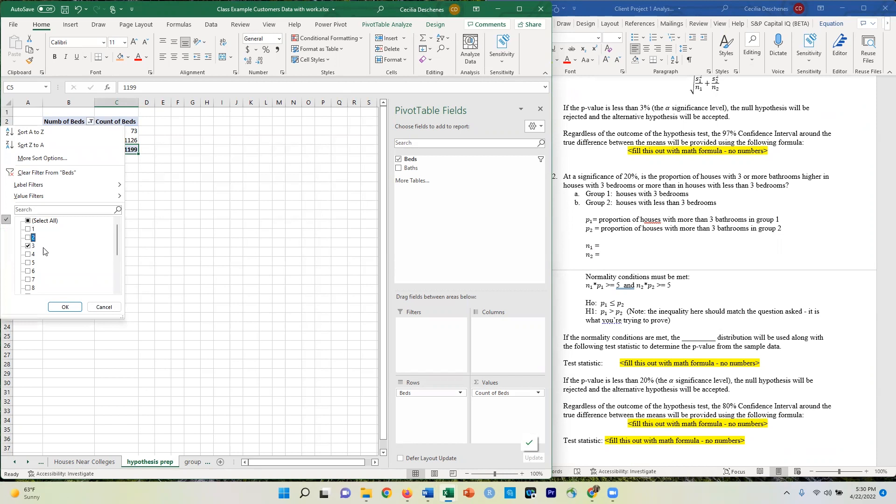
{"action": "left_click", "coordinate": [65, 307]}
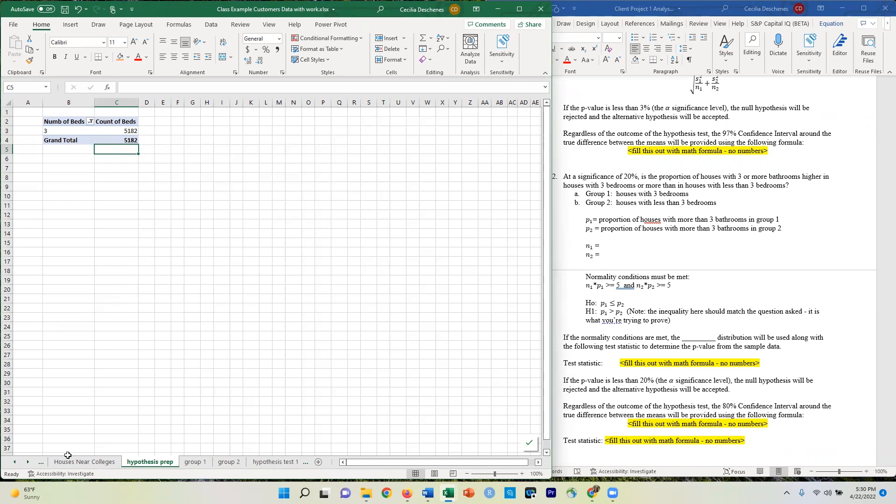
Link the Group 1 n cell B13 on hypothesis test 2 to the 3-bed count in the hypothesis prep PivotTable
{"action": "left_click", "coordinate": [28, 462]}
{"action": "left_click", "coordinate": [265, 462]}
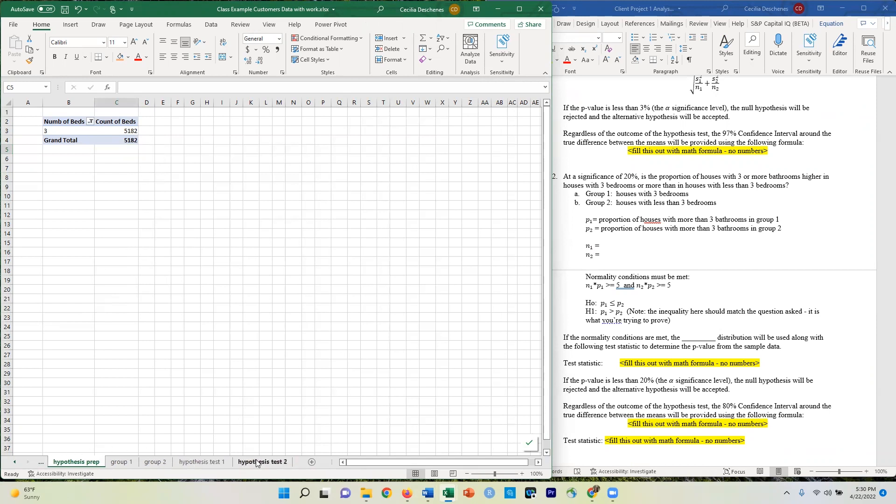
{"action": "type", "text": "="}
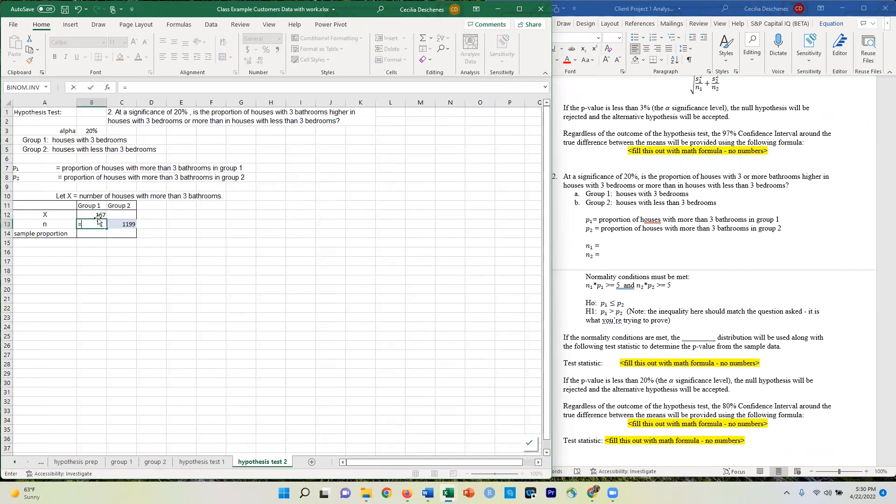
{"action": "left_click", "coordinate": [75, 462]}
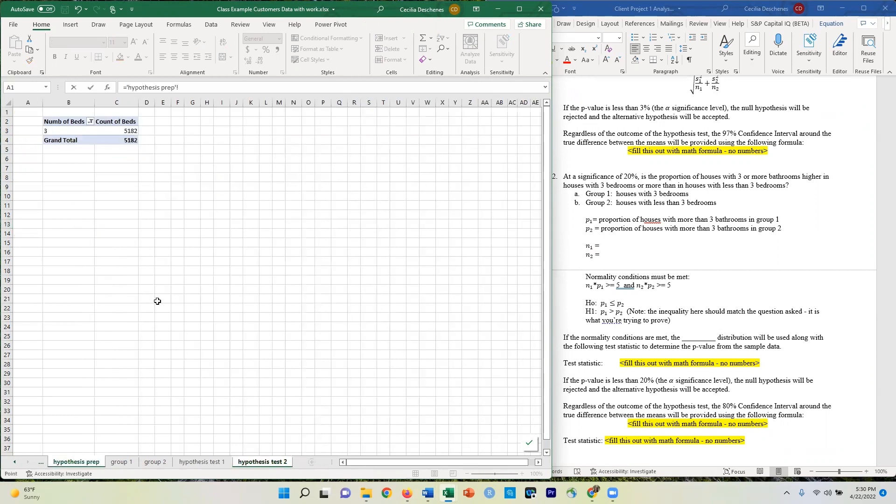
{"action": "left_click", "coordinate": [121, 132]}
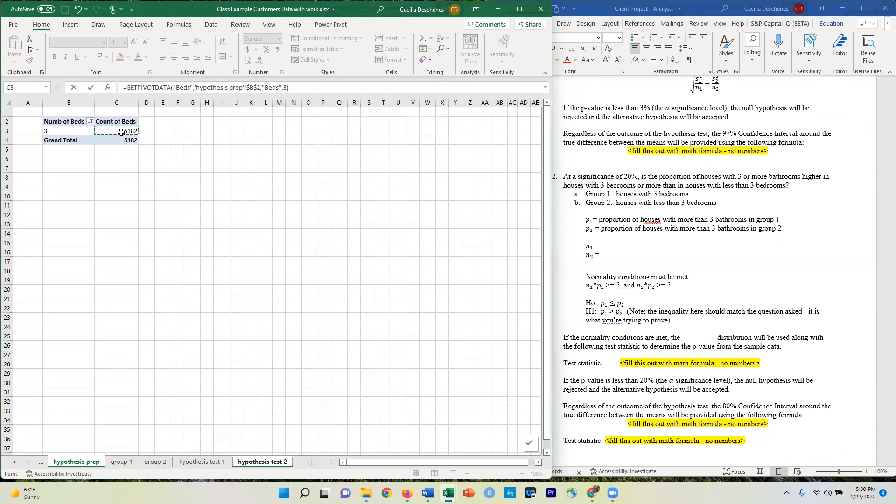
{"action": "key", "text": "Return"}
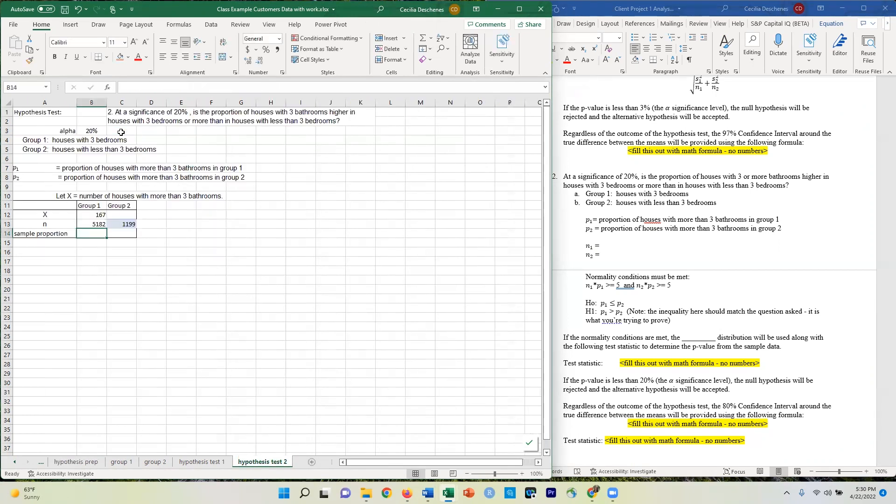
Remove the fill color from the Group 2 n cell C13 on hypothesis test 2
{"action": "left_click", "coordinate": [127, 225]}
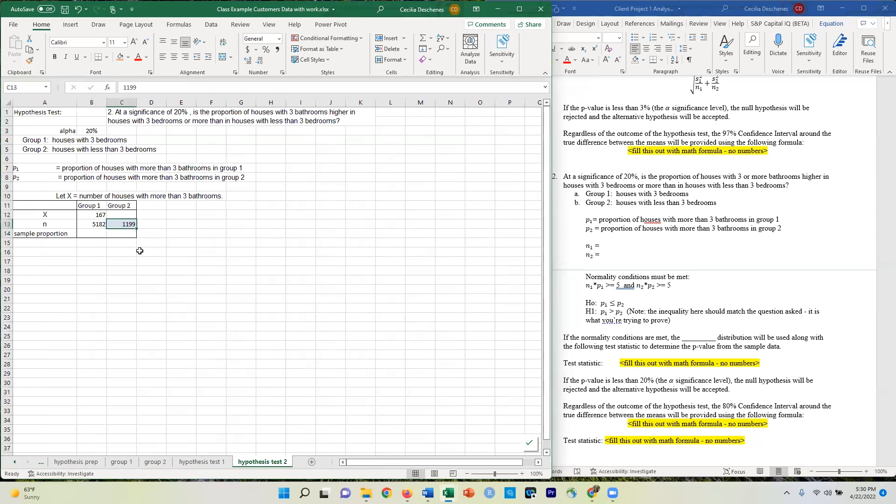
{"action": "right_click", "coordinate": [122, 224]}
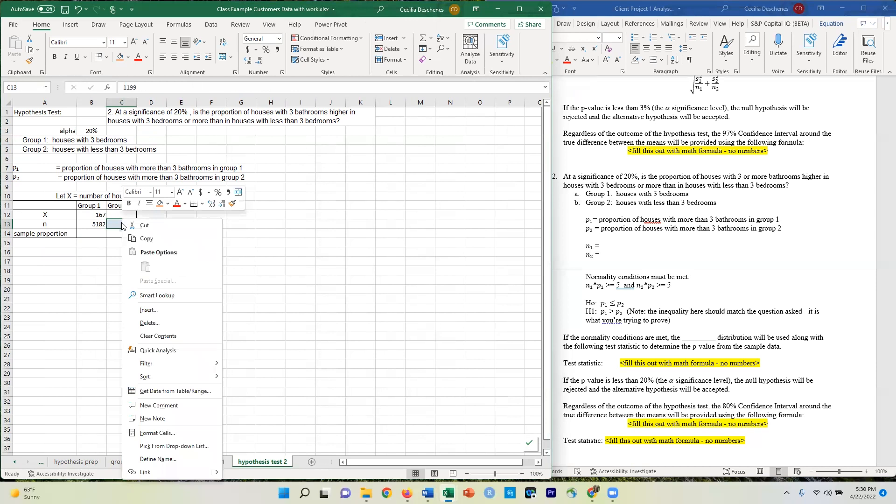
{"action": "left_click", "coordinate": [167, 204]}
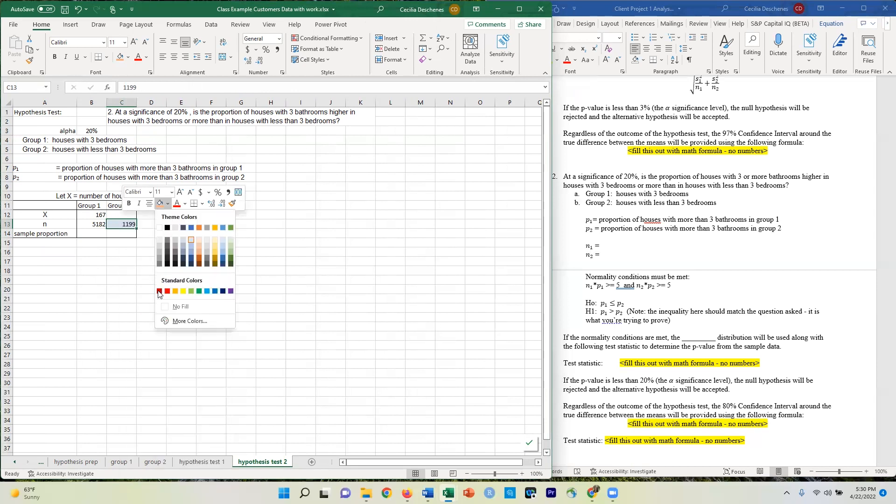
{"action": "key", "text": "Escape"}
{"action": "left_click", "coordinate": [141, 298]}
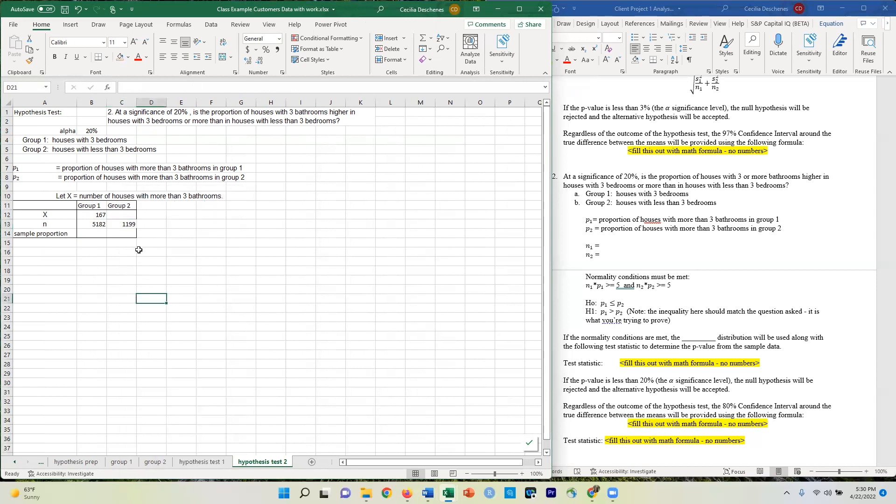
Insert a PivotTable from the Baths column of the group 2 sheet, placed on that same sheet at cell O8
{"action": "left_click", "coordinate": [122, 215]}
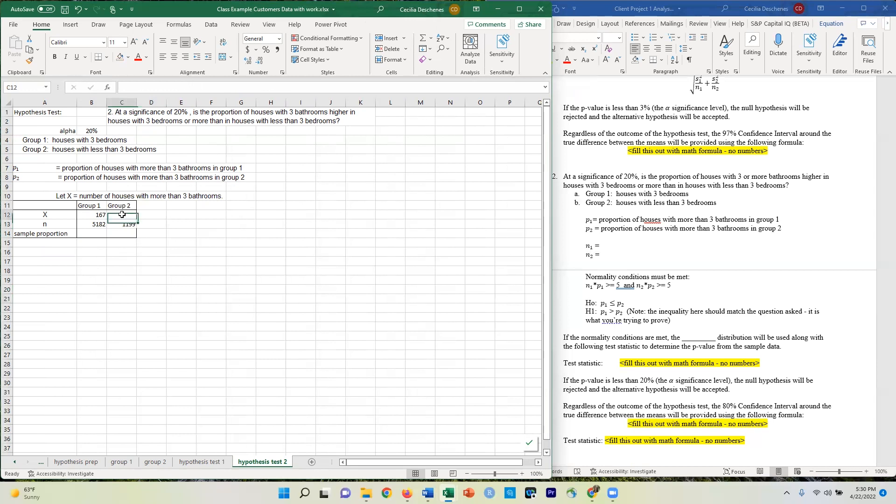
{"action": "left_click", "coordinate": [95, 216]}
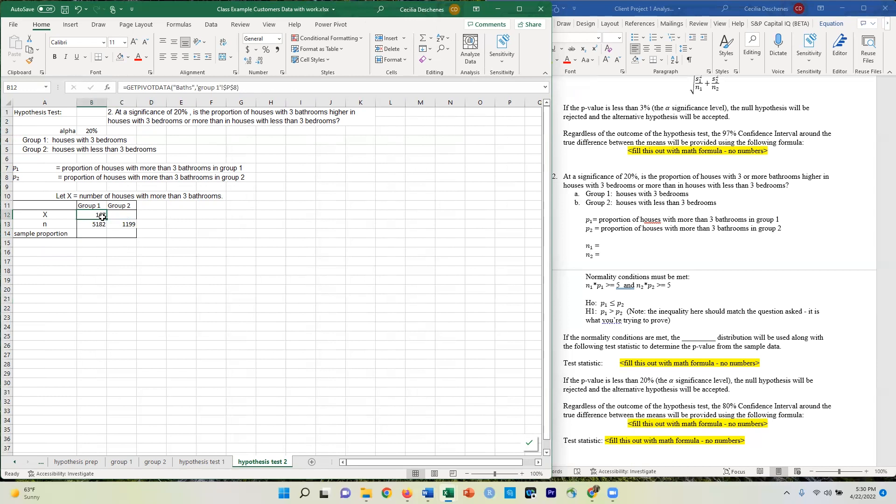
{"action": "left_click", "coordinate": [120, 216]}
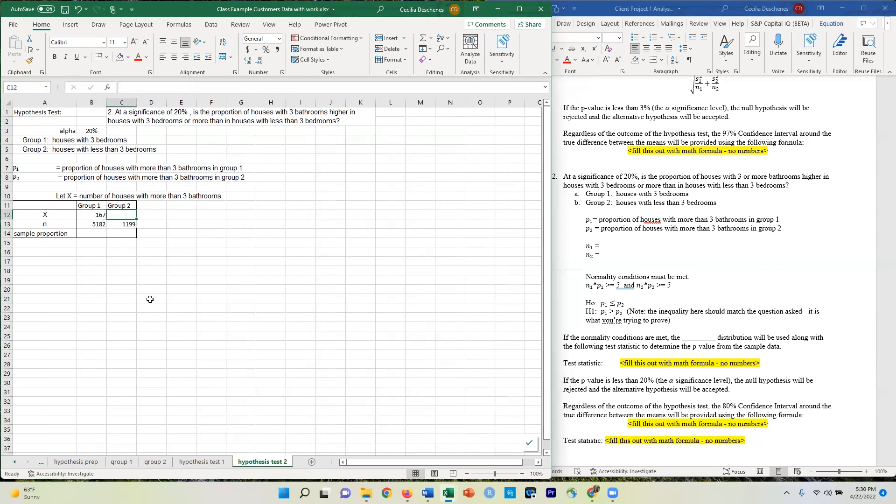
{"action": "left_click", "coordinate": [156, 463]}
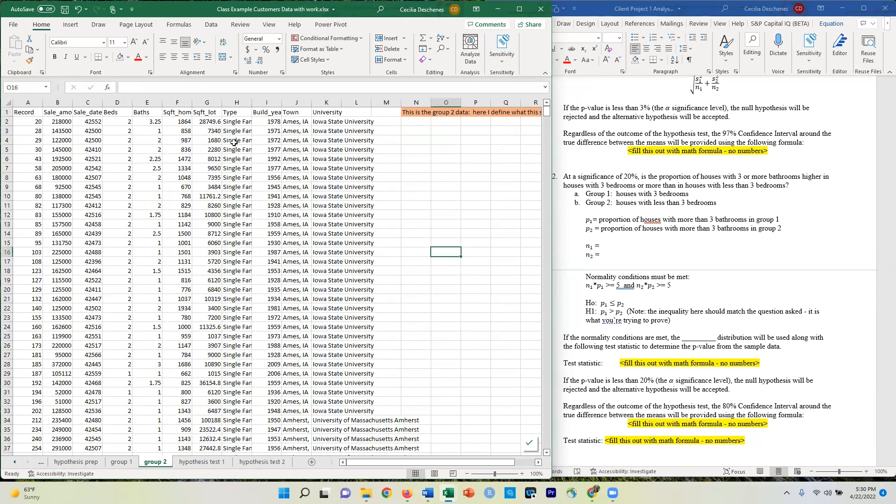
{"action": "left_click", "coordinate": [153, 102]}
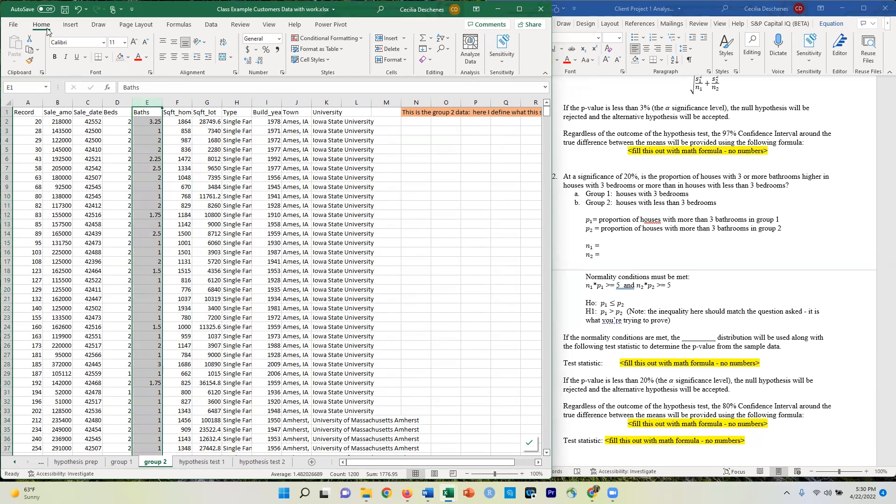
{"action": "left_click", "coordinate": [70, 24]}
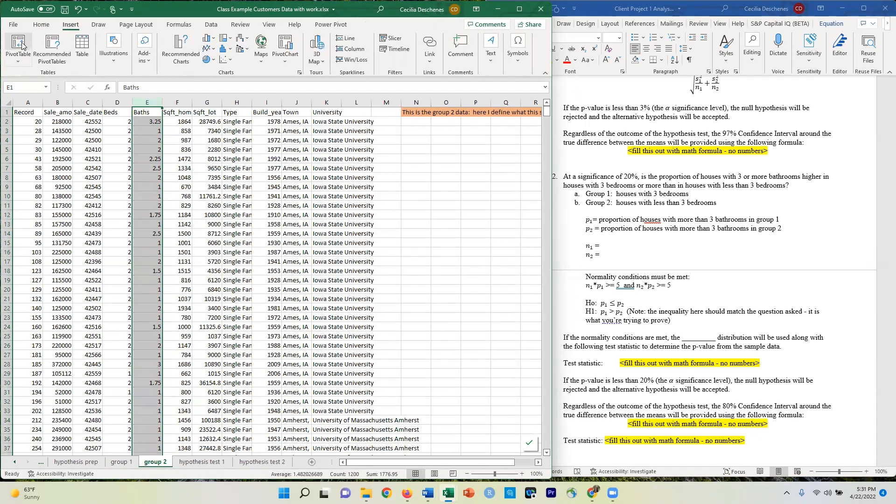
{"action": "left_click", "coordinate": [19, 43]}
{"action": "left_click", "coordinate": [275, 334]}
{"action": "left_click", "coordinate": [446, 178]}
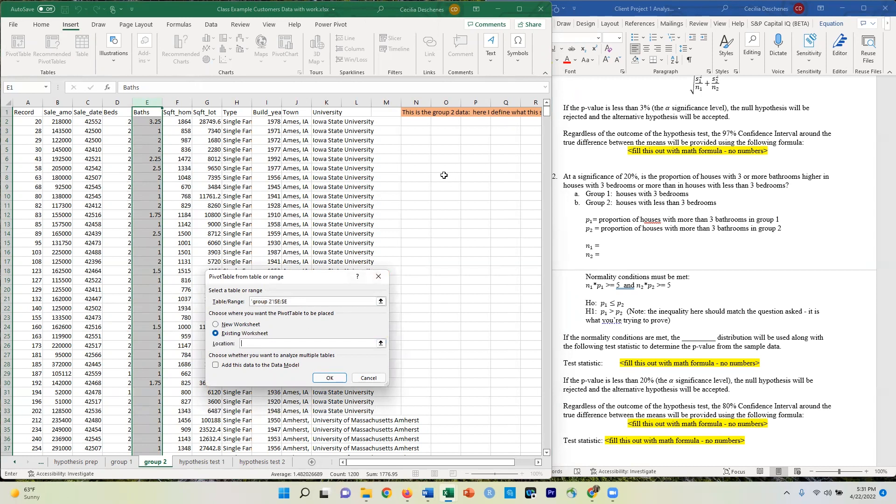
{"action": "left_click", "coordinate": [328, 378]}
Add Baths to the group 2 PivotTable as both rows and values, summarizing the values by Count
{"action": "left_click_drag", "start_coordinate": [405, 158], "coordinate": [446, 397]}
{"action": "left_click_drag", "start_coordinate": [407, 159], "coordinate": [509, 395]}
{"action": "left_click_drag", "start_coordinate": [281, 463], "coordinate": [368, 464]}
{"action": "left_click", "coordinate": [494, 394]}
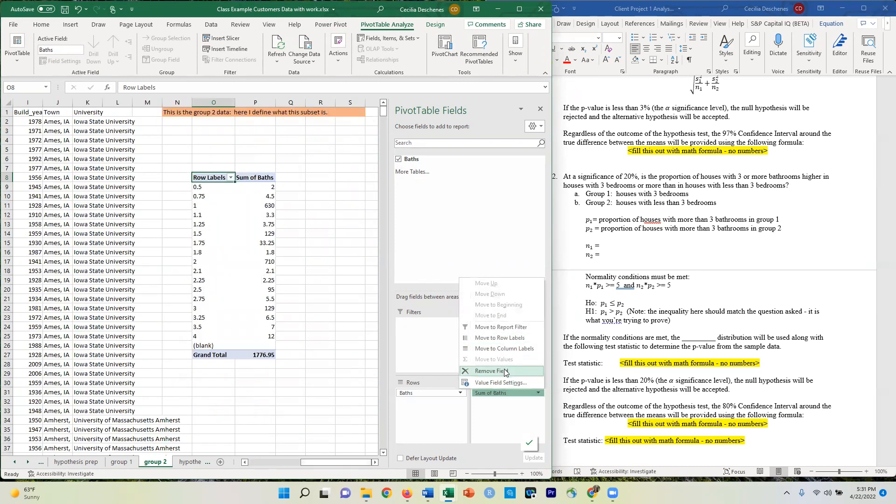
{"action": "left_click", "coordinate": [504, 382]}
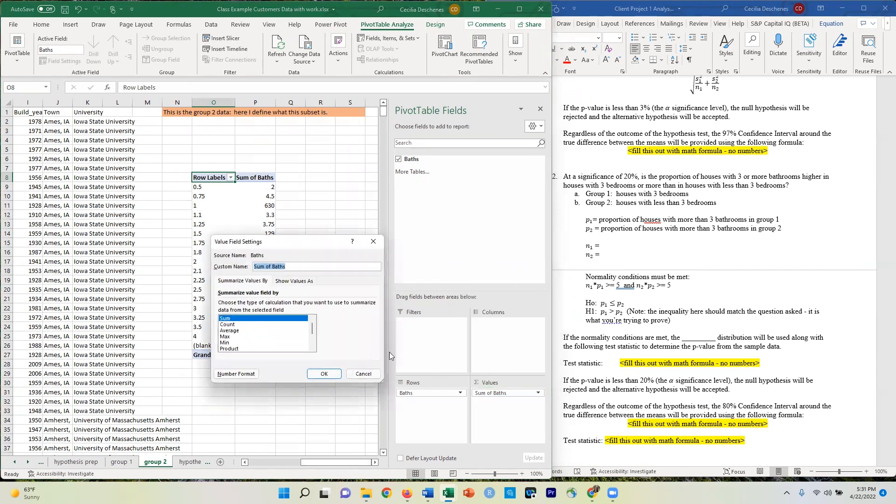
{"action": "left_click", "coordinate": [234, 325]}
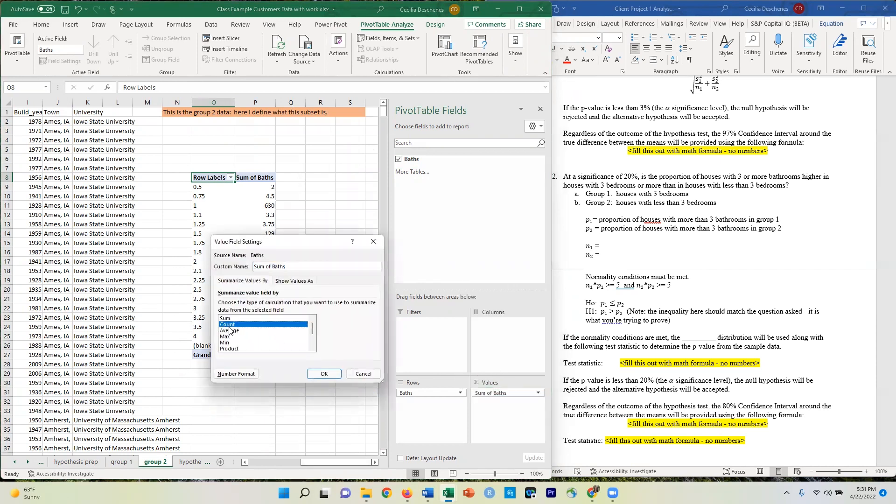
{"action": "left_click", "coordinate": [324, 374]}
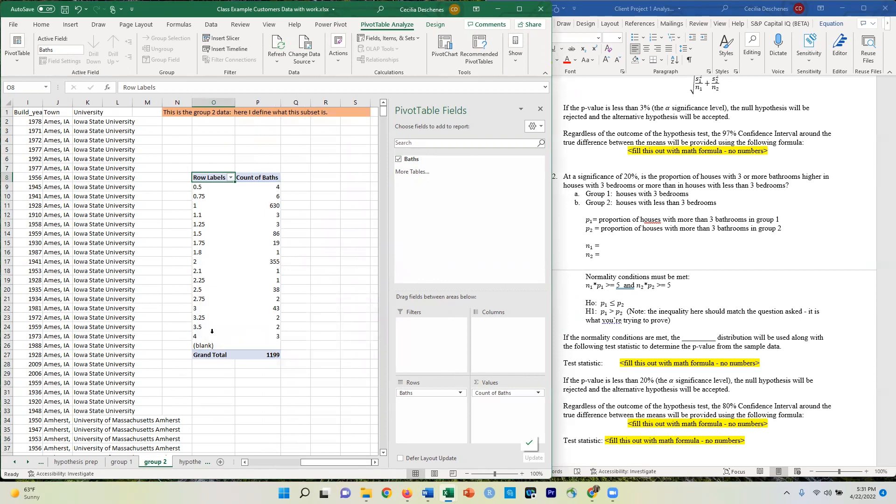
Apply a label filter to the group 2 PivotTable so it shows only Baths values greater than 3
{"action": "left_click", "coordinate": [231, 178]}
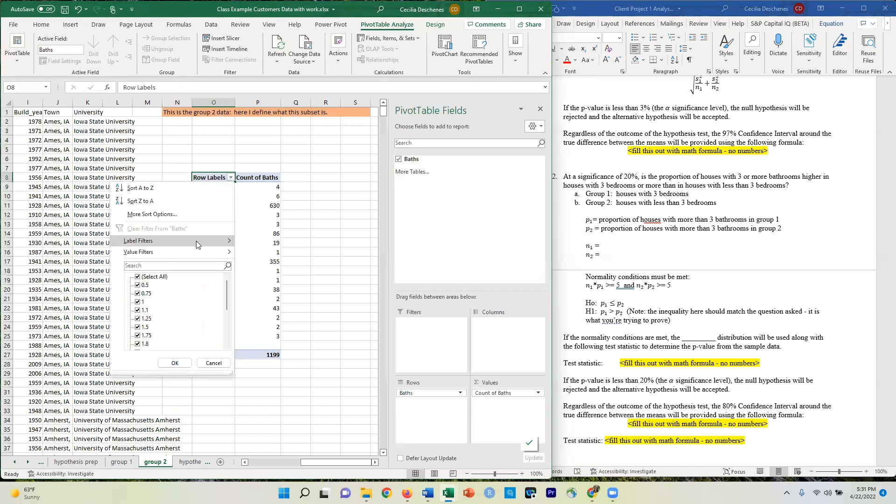
{"action": "left_click", "coordinate": [322, 194]}
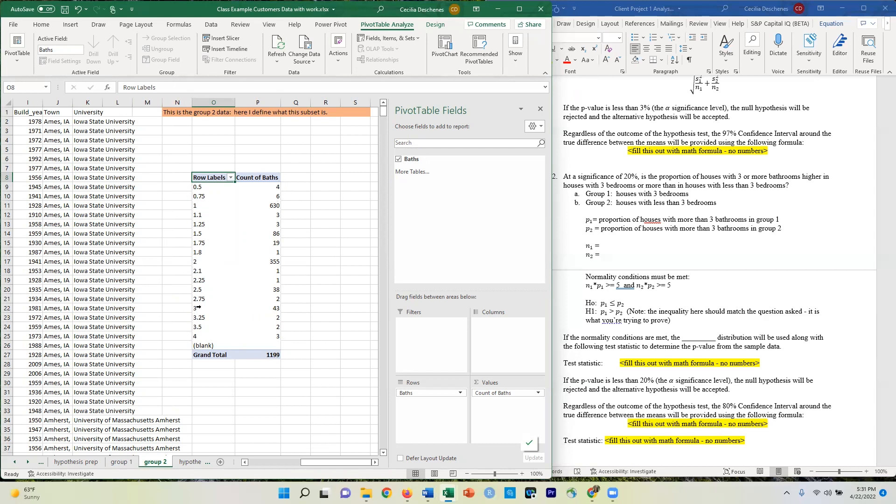
{"action": "left_click", "coordinate": [230, 177]}
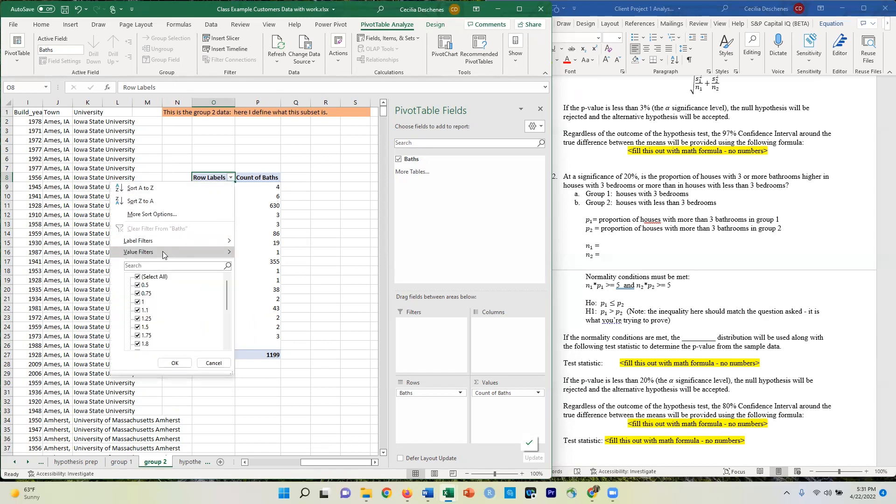
{"action": "mouse_move", "coordinate": [167, 240]}
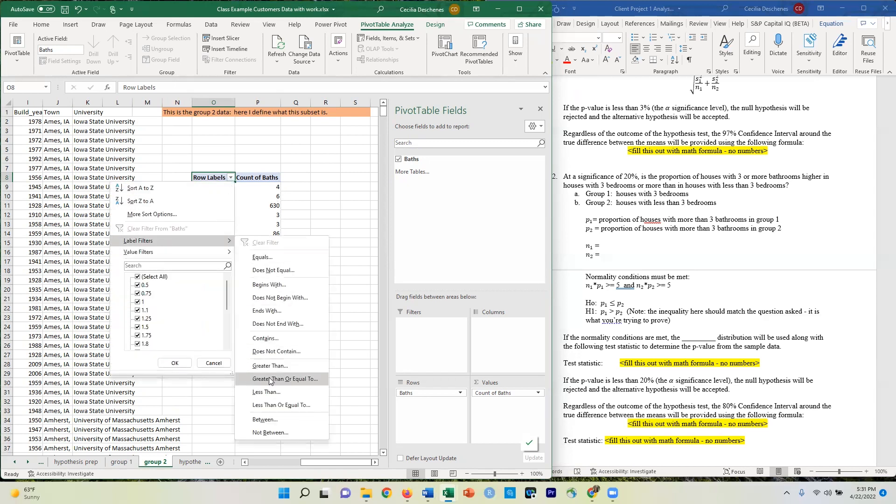
{"action": "left_click", "coordinate": [270, 366]}
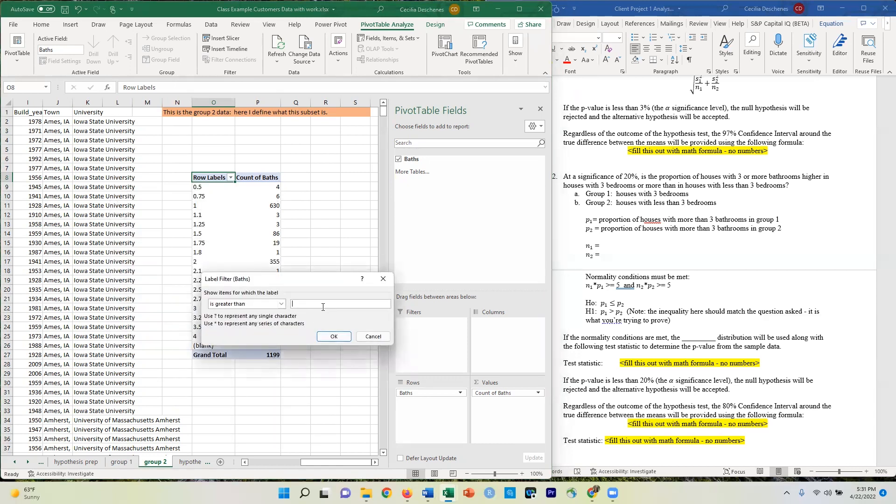
{"action": "left_click", "coordinate": [325, 342]}
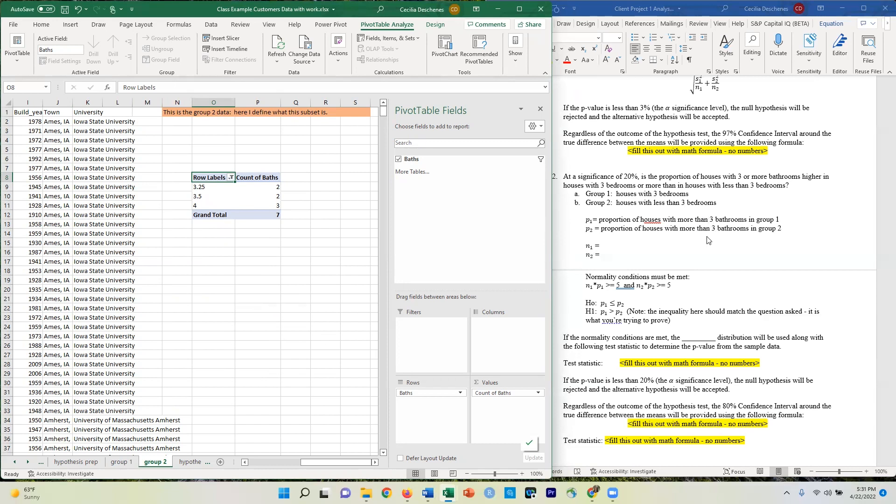
{"action": "left_click", "coordinate": [269, 215]}
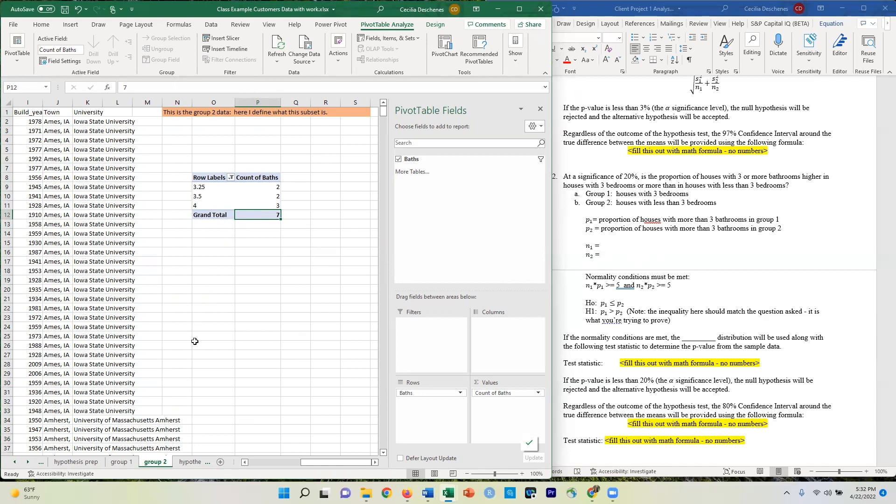
{"action": "left_click_drag", "start_coordinate": [317, 467], "coordinate": [250, 461]}
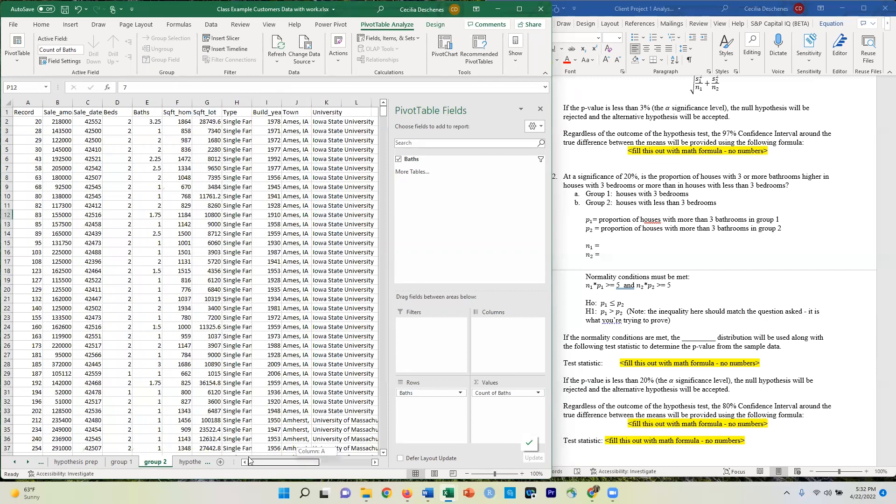
{"action": "scroll", "coordinate": [128, 307], "scroll_direction": "down", "scroll_amount": 5}
{"action": "scroll", "coordinate": [127, 311], "scroll_direction": "up", "scroll_amount": 5}
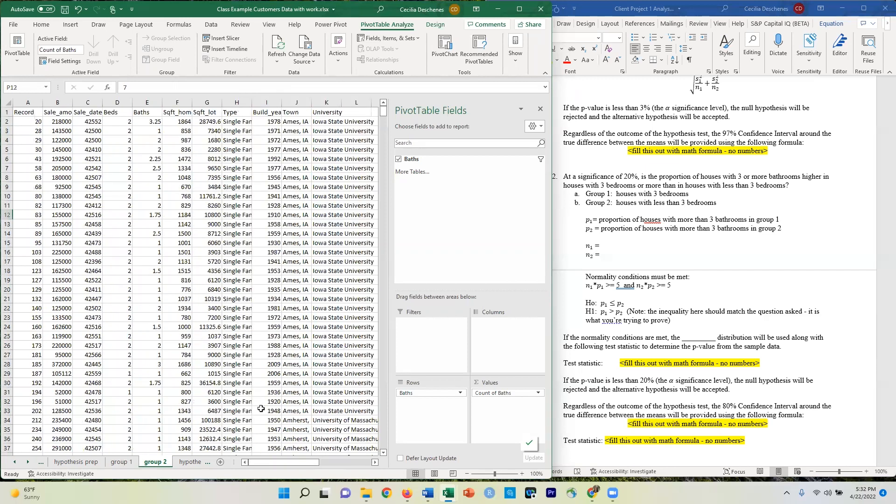
Link the Group 2 X cell C12 on hypothesis test 2 to the Grand Total of the group 2 PivotTable
{"action": "left_click_drag", "start_coordinate": [276, 465], "coordinate": [329, 466]}
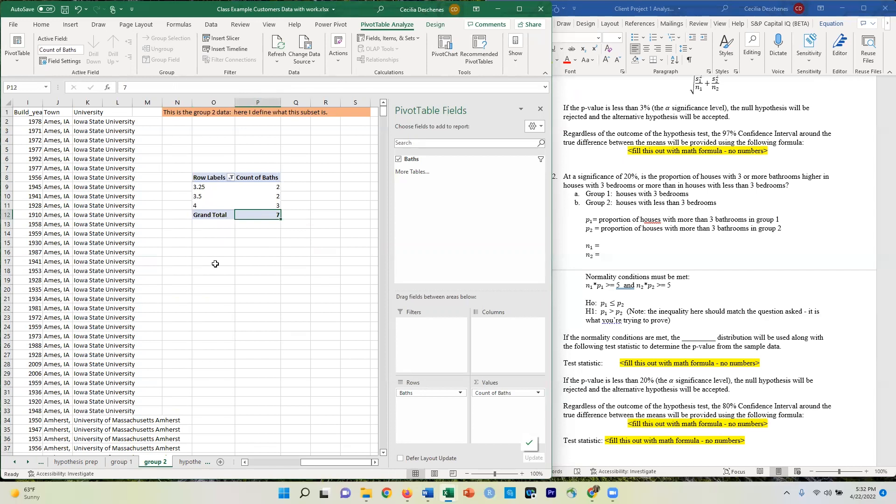
{"action": "left_click", "coordinate": [216, 264]}
{"action": "left_click", "coordinate": [275, 462]}
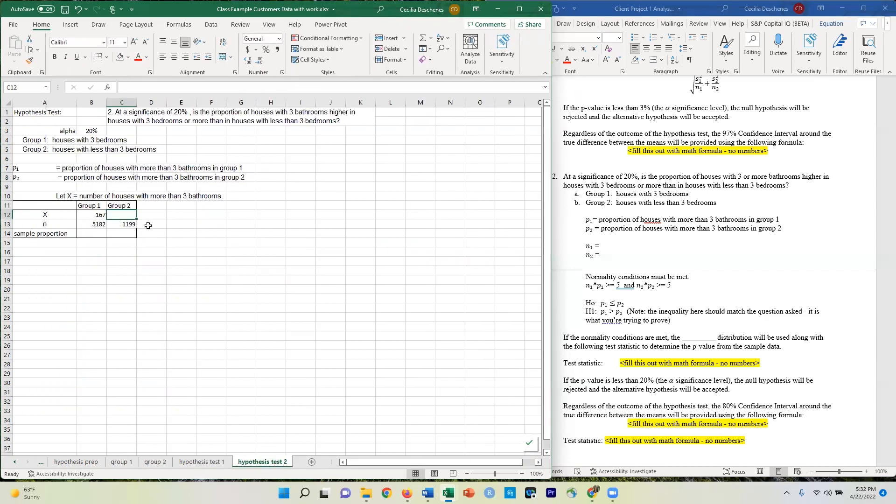
{"action": "type", "text": "="}
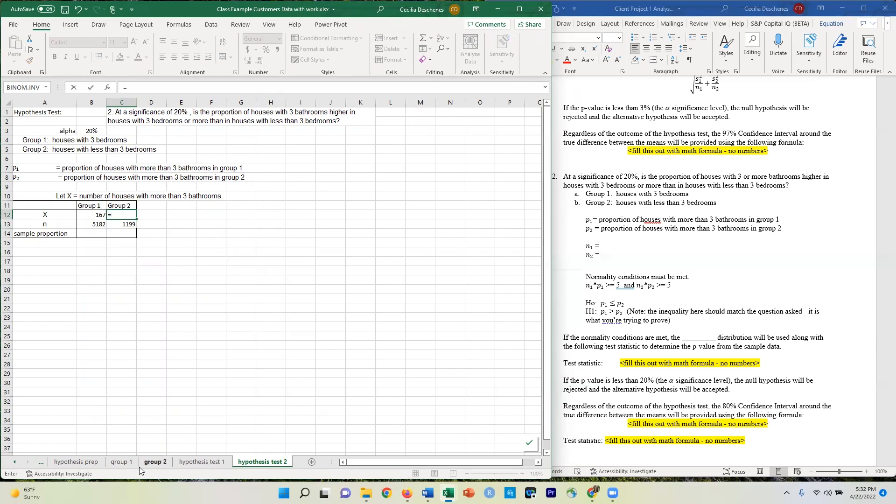
{"action": "left_click", "coordinate": [159, 464]}
{"action": "left_click", "coordinate": [276, 214]}
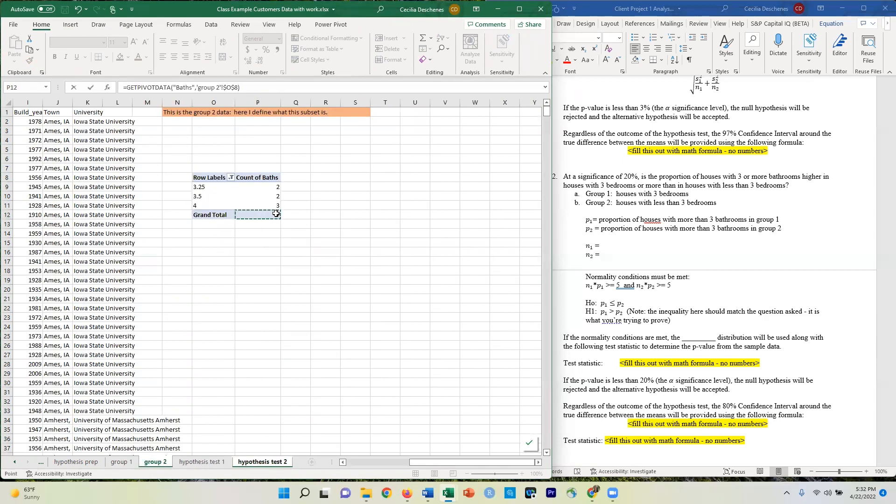
{"action": "key", "text": "Return"}
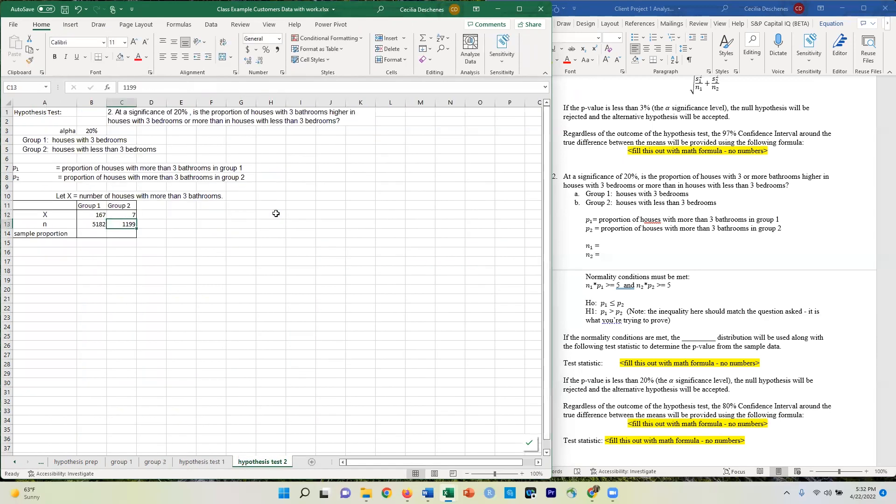
Calculate the Group 1 sample proportion in B14 with the formula =B12/B13
{"action": "left_click", "coordinate": [93, 233]}
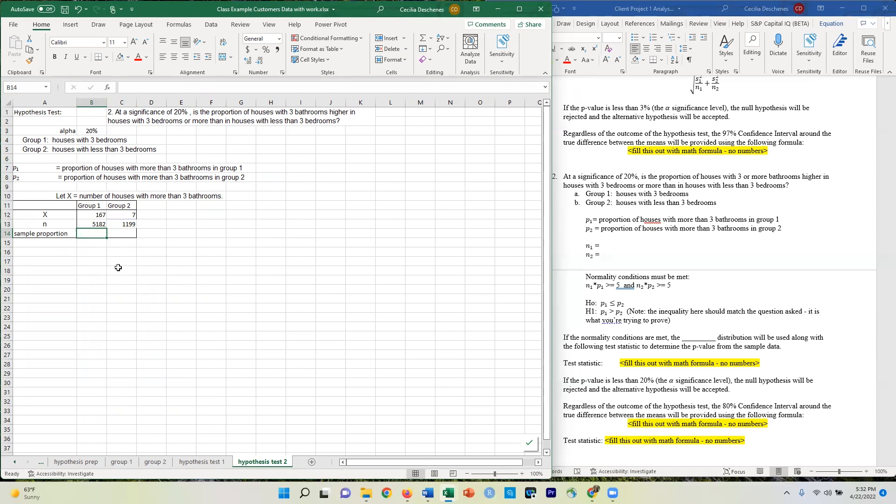
{"action": "type", "text": "="}
{"action": "key", "text": "Up"}
{"action": "key", "text": "Up"}
{"action": "type", "text": "/"}
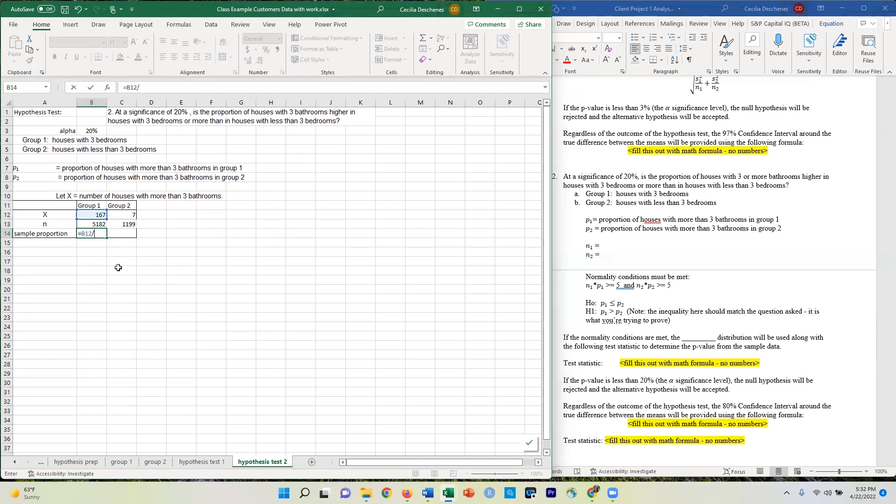
{"action": "key", "text": "Up"}
{"action": "key", "text": "Return"}
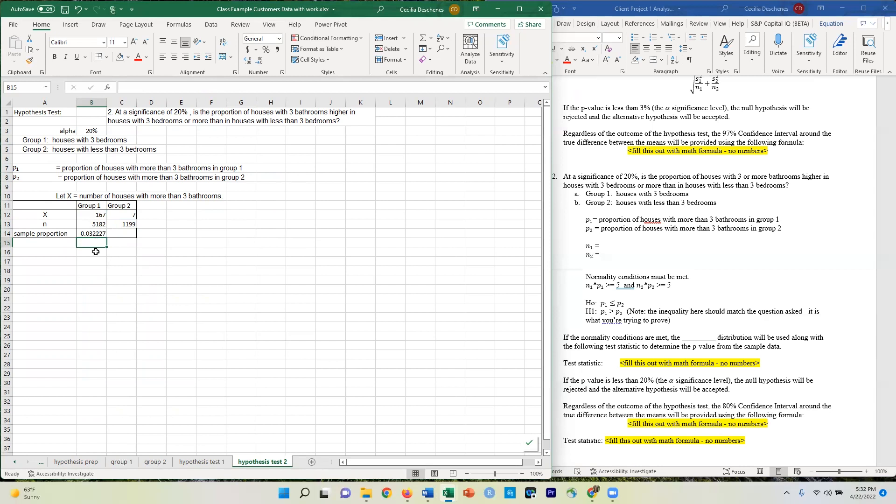
Copy the sample proportion formula from B14 to the Group 2 cell C14
{"action": "left_click", "coordinate": [94, 234]}
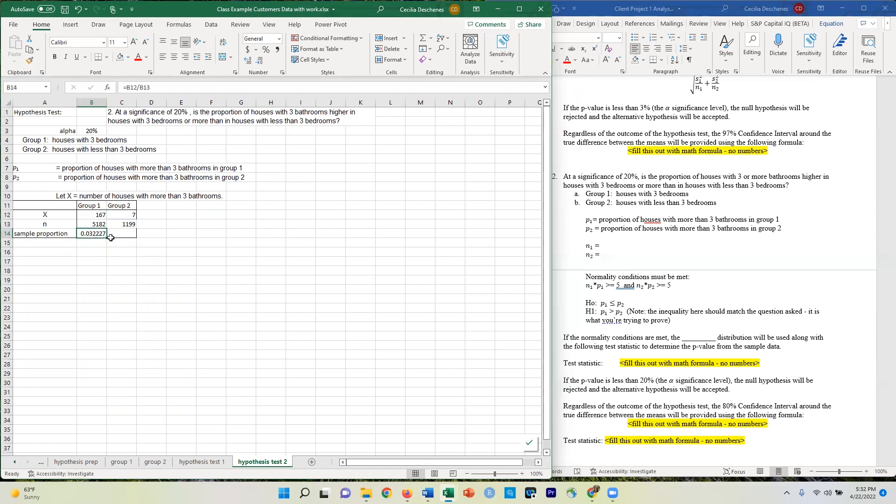
{"action": "key", "text": "ctrl+c"}
{"action": "left_click", "coordinate": [122, 234]}
{"action": "key", "text": "ctrl+v"}
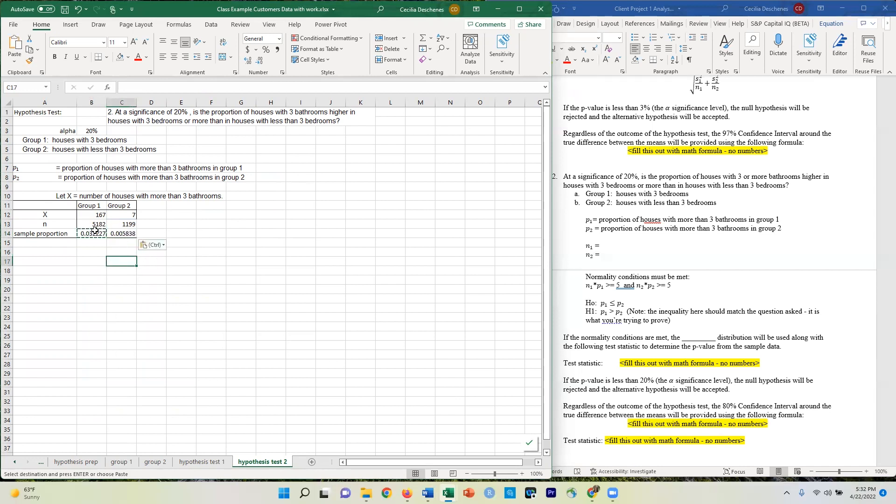
Format the sample proportions in B14:C14 as percentages with three decimal places
{"action": "left_click", "coordinate": [93, 232]}
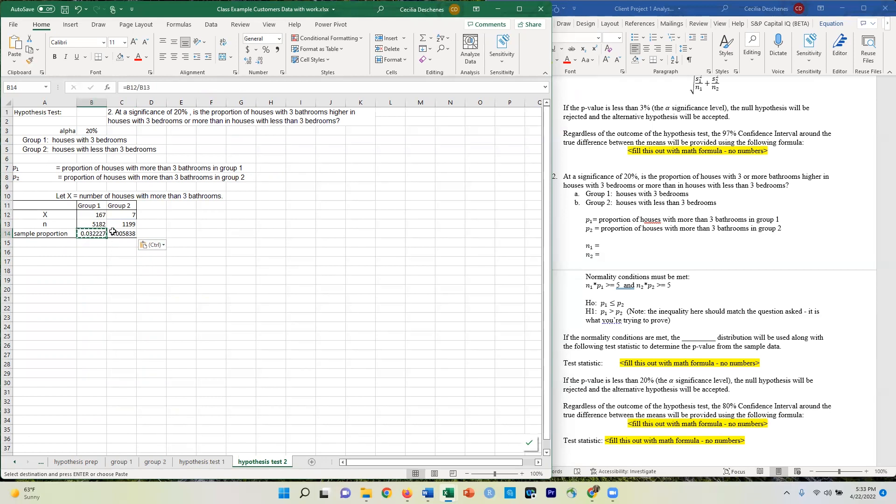
{"action": "left_click", "coordinate": [114, 233], "text": "shift"}
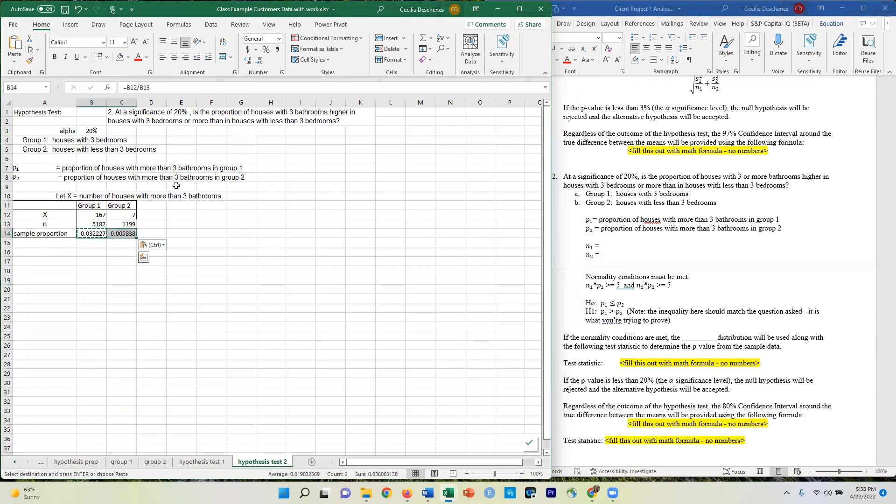
{"action": "left_click", "coordinate": [266, 49]}
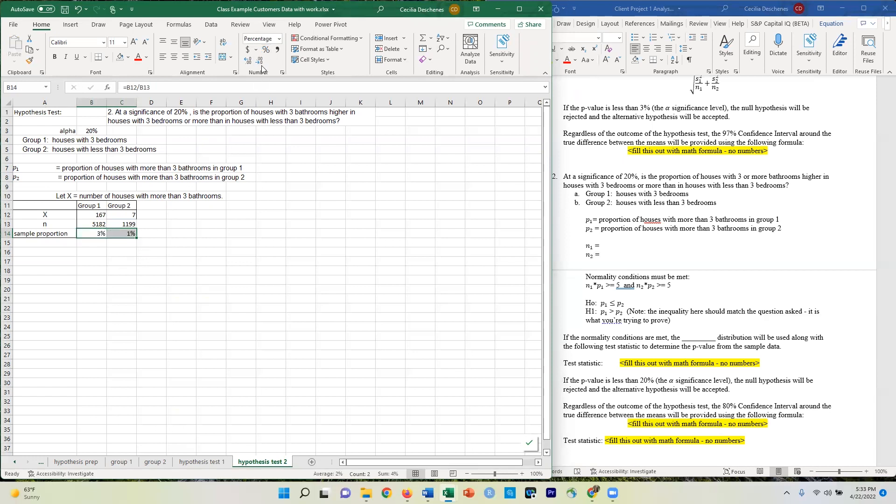
{"action": "left_click", "coordinate": [248, 61]}
{"action": "left_click", "coordinate": [248, 61]}
{"action": "left_click", "coordinate": [248, 61]}
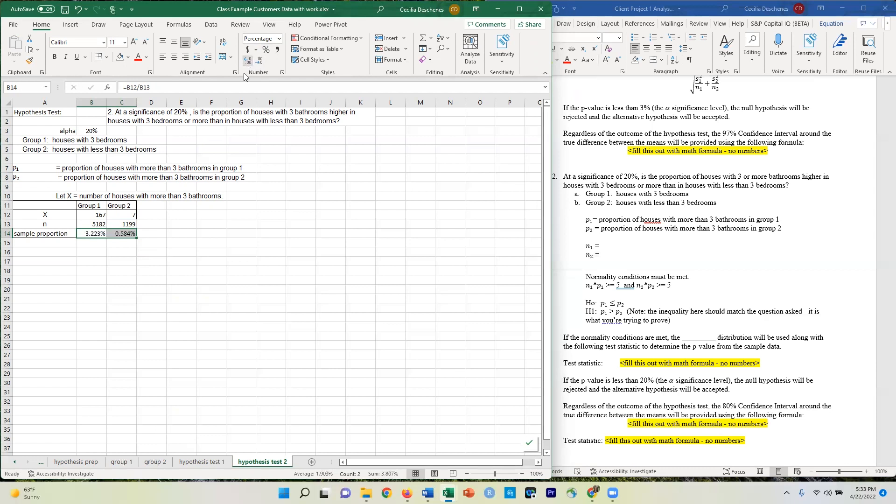
{"action": "left_click", "coordinate": [100, 305]}
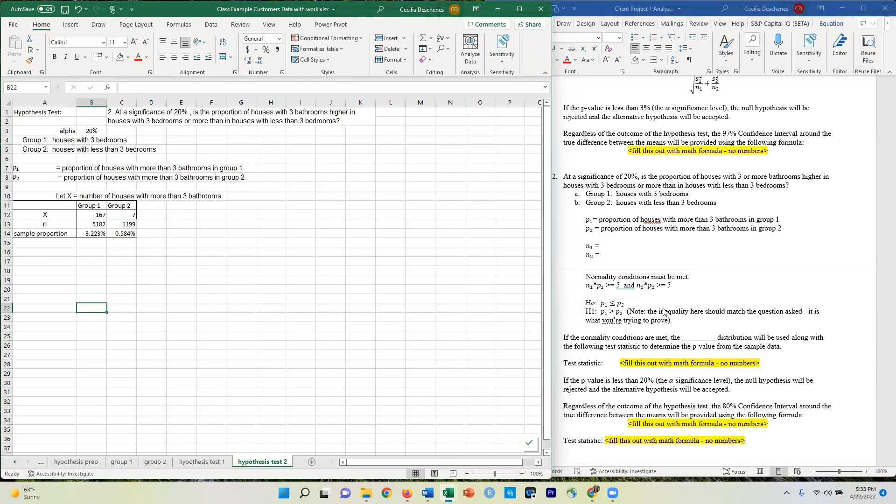
Enter the heading "Normality condistions" in A16 and the label n*p in A17 below the two-group table
{"action": "scroll", "coordinate": [665, 312], "scroll_direction": "down", "scroll_amount": 2}
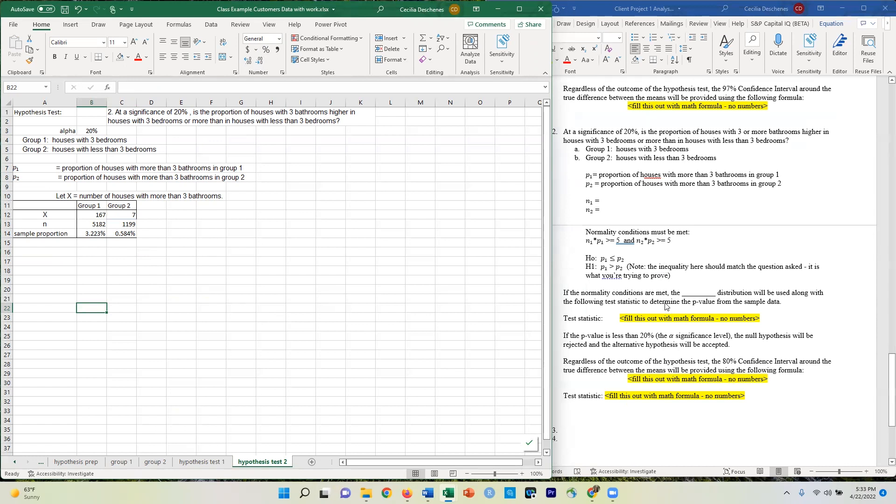
{"action": "left_click", "coordinate": [678, 253]}
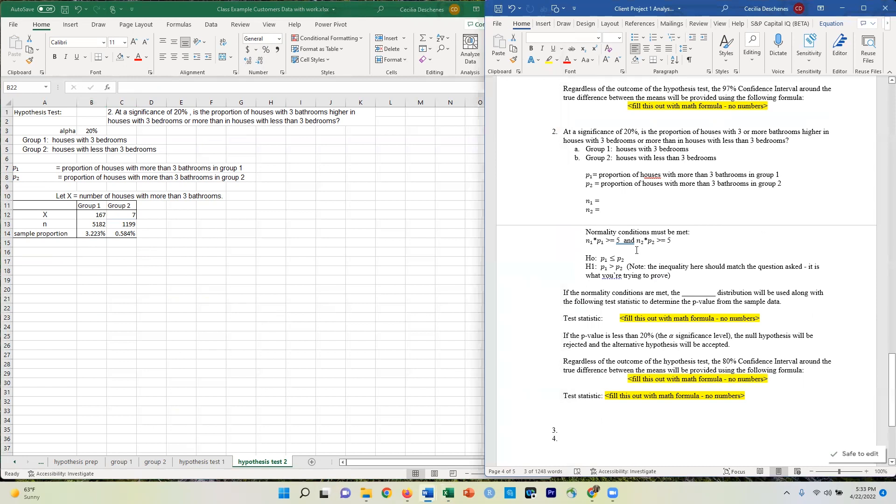
{"action": "left_click", "coordinate": [45, 252]}
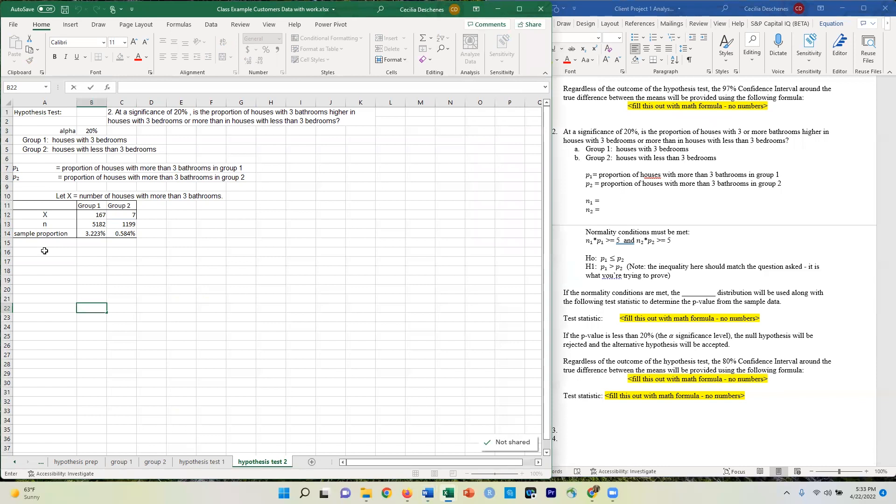
{"action": "left_click", "coordinate": [44, 251]}
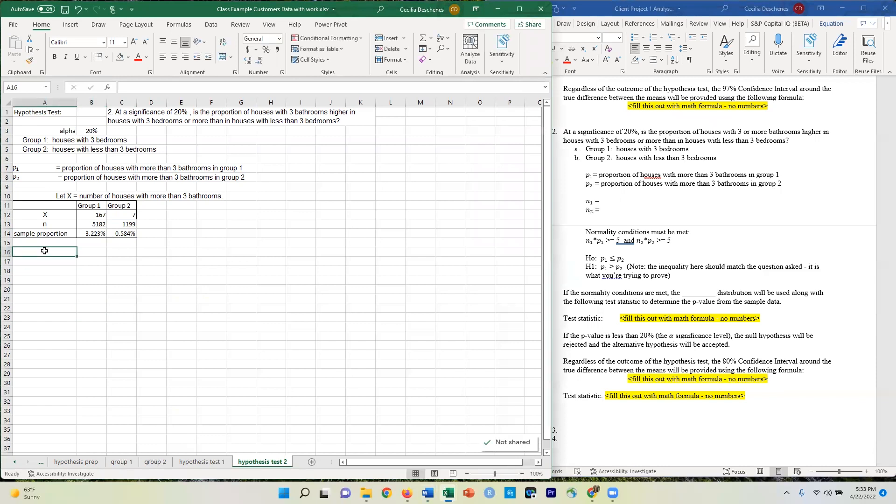
{"action": "type", "text": "Normality condistions"}
{"action": "key", "text": "Return"}
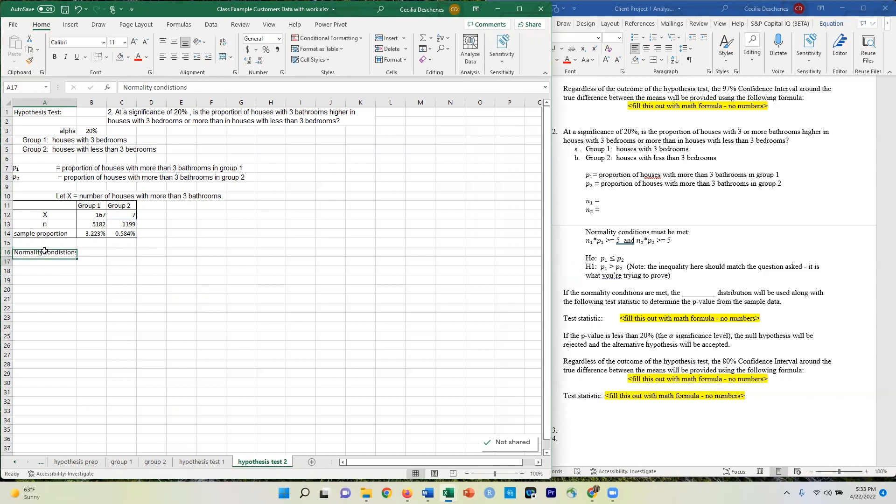
{"action": "type", "text": "n1*p1"}
{"action": "key", "text": "Tab"}
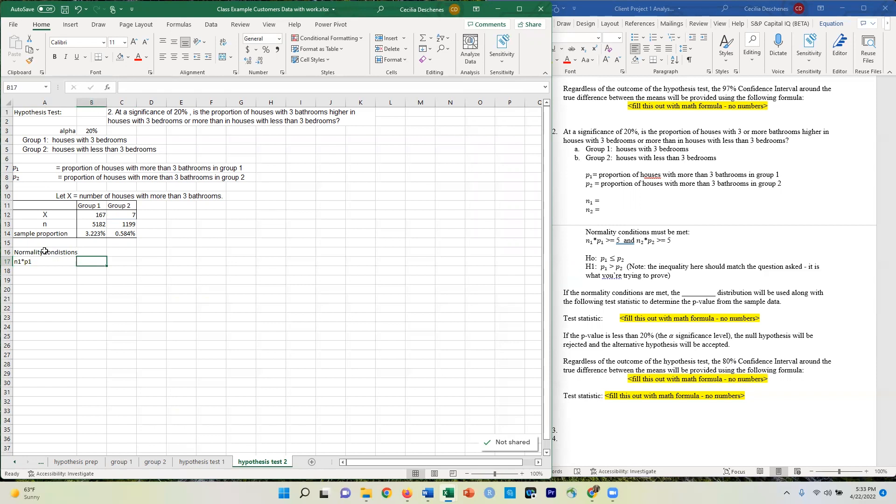
{"action": "key", "text": "Left"}
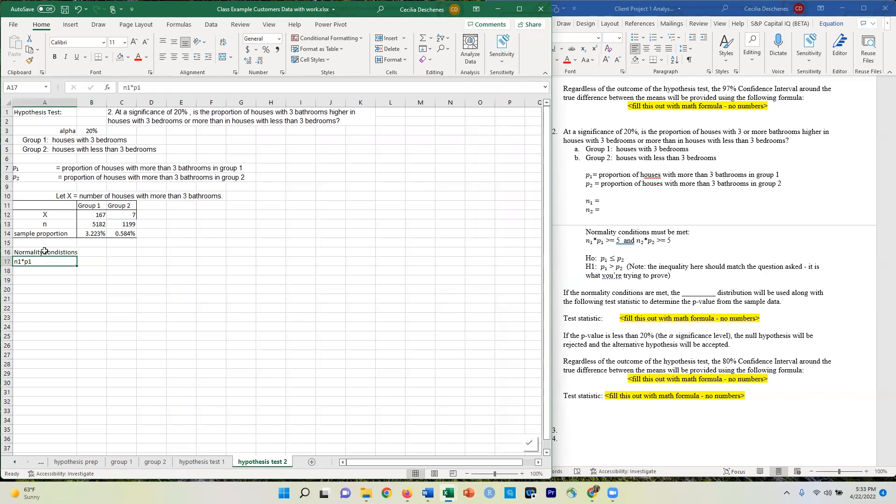
{"action": "type", "text": "n*"}
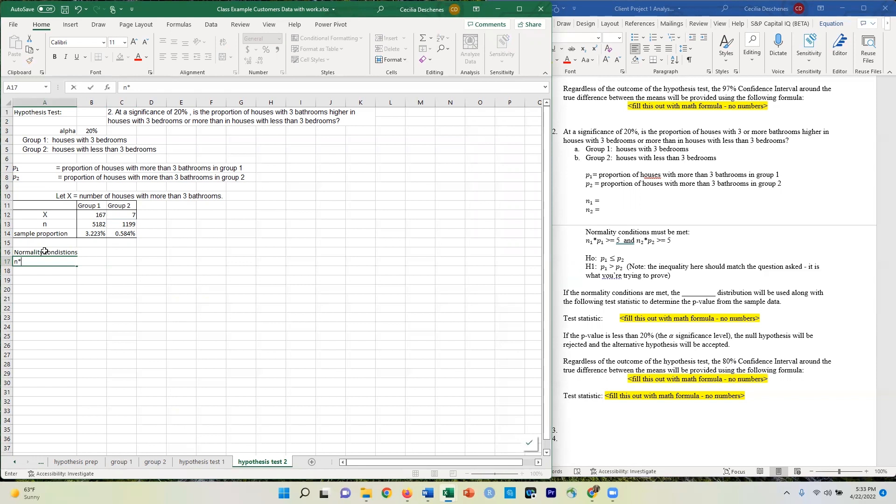
{"action": "key", "text": "Tab"}
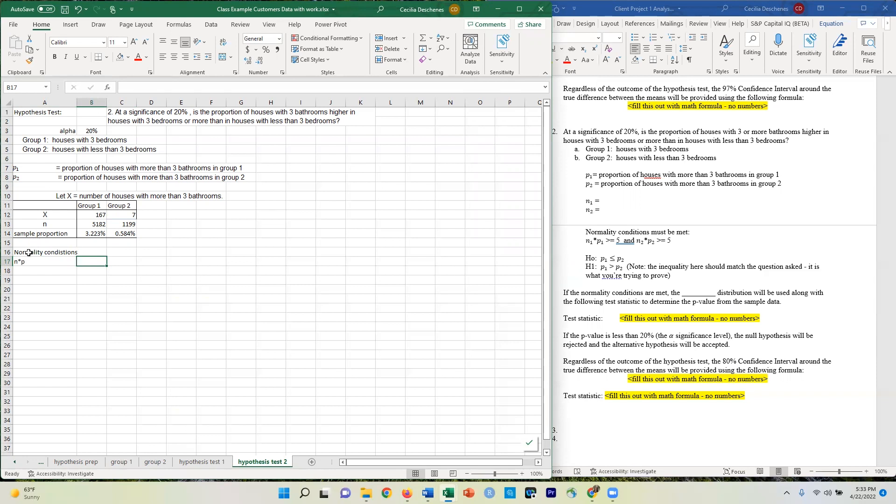
Add the row label n*p in A15, directly below the sample proportion label
{"action": "left_click", "coordinate": [28, 243]}
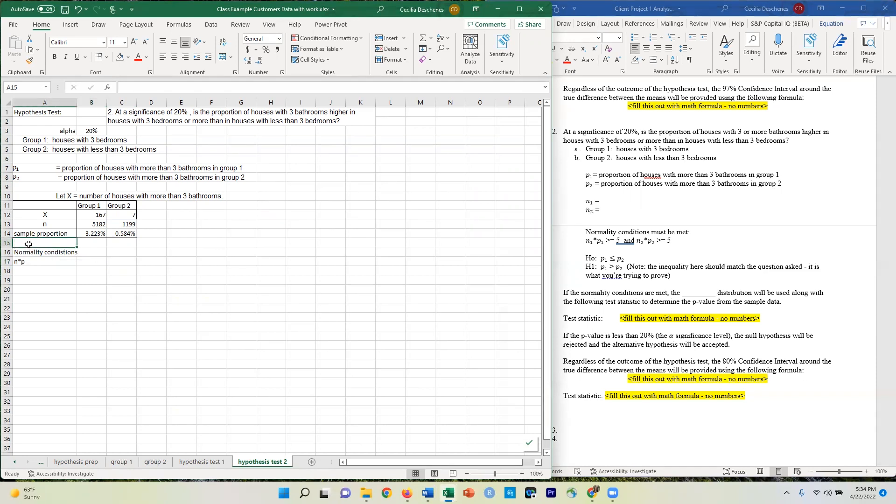
{"action": "type", "text": "n*p"}
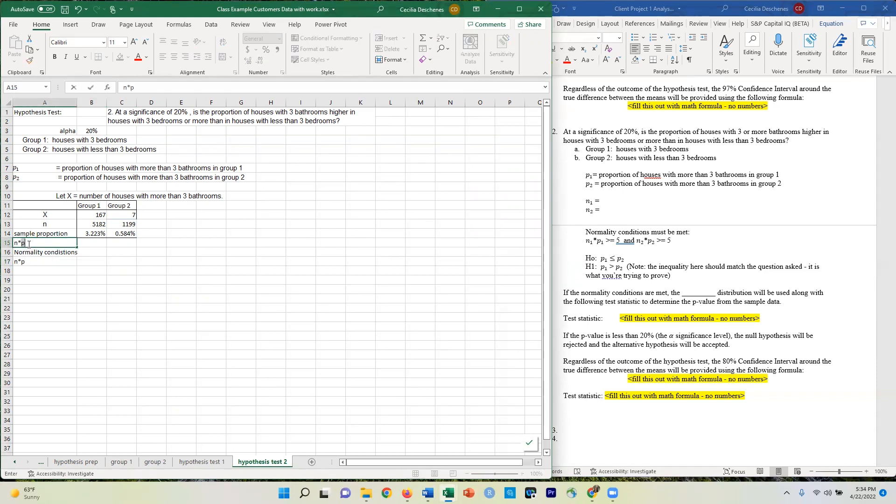
{"action": "key", "text": "Tab"}
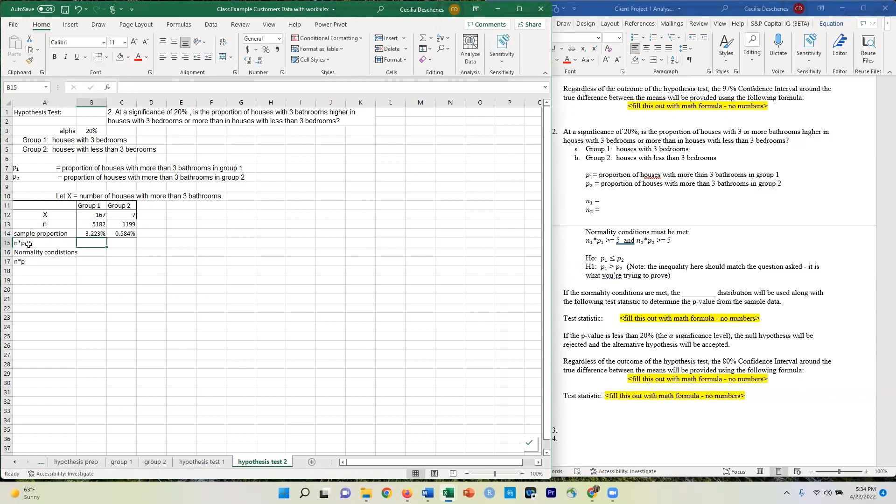
Clear the contents of the normality heading and the duplicate n*p label in A16:A17
{"action": "left_click_drag", "start_coordinate": [32, 255], "coordinate": [33, 262]}
{"action": "right_click", "coordinate": [33, 262]}
{"action": "left_click", "coordinate": [76, 320]}
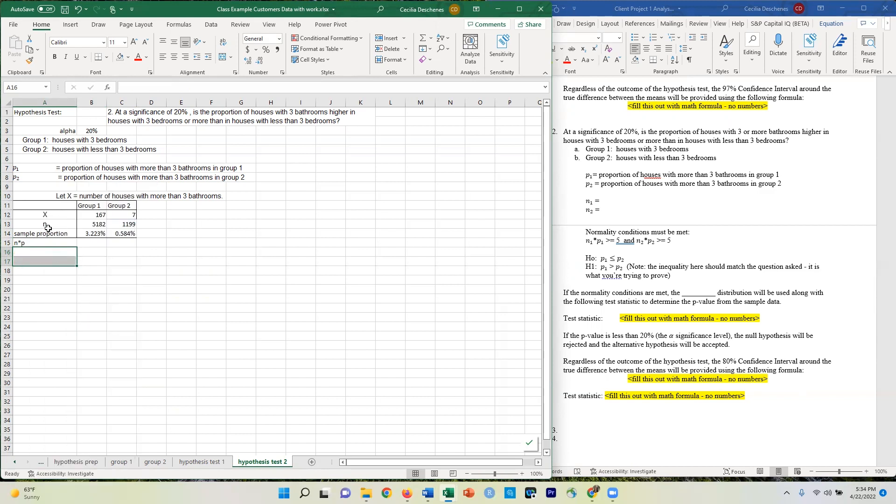
Remove all borders from the sample proportion row A14:C14
{"action": "left_click_drag", "start_coordinate": [44, 234], "coordinate": [124, 234]}
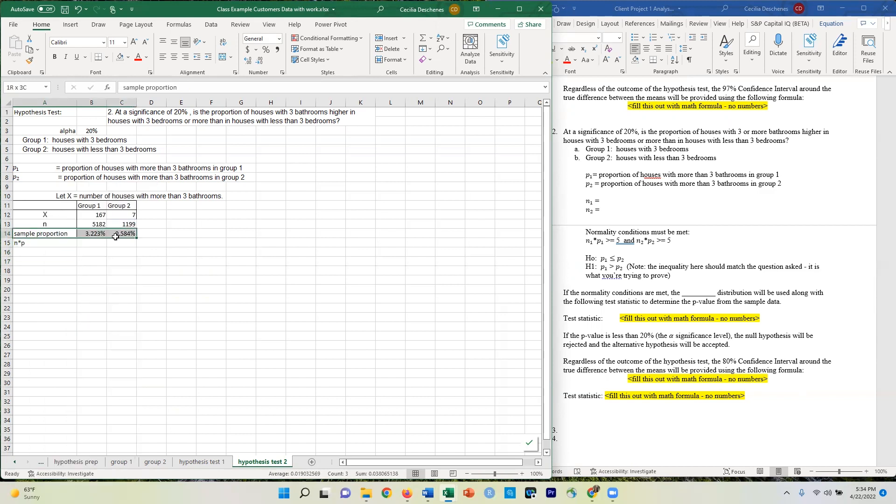
{"action": "left_click", "coordinate": [106, 57]}
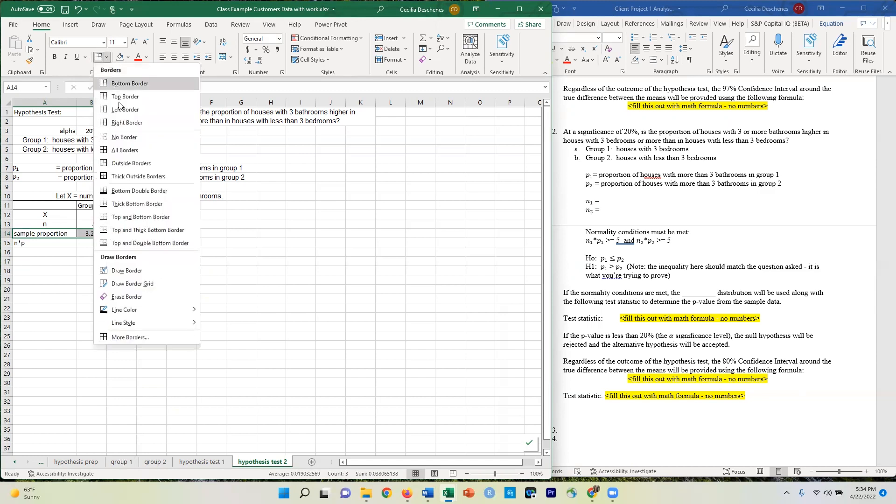
{"action": "left_click", "coordinate": [127, 138]}
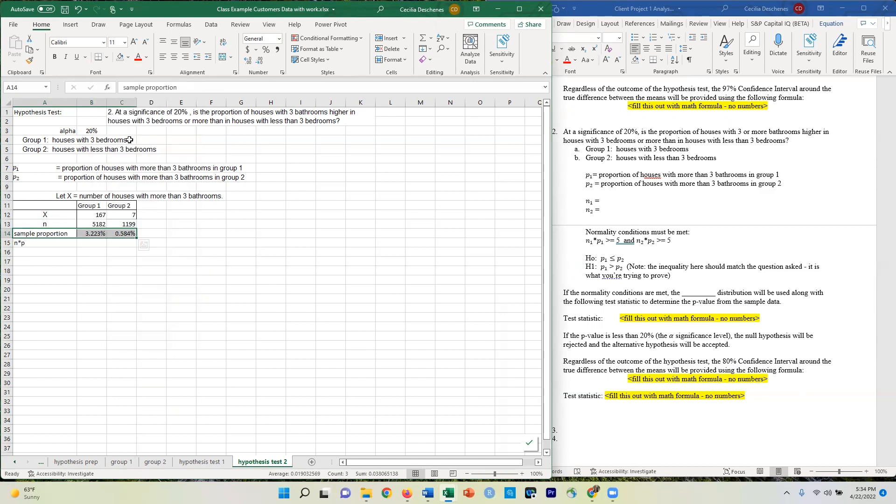
Calculate n*p for Group 1 in B15 with =B13*B14 and fill the formula across to Group 2 in C15
{"action": "left_click", "coordinate": [90, 263]}
{"action": "left_click", "coordinate": [94, 242]}
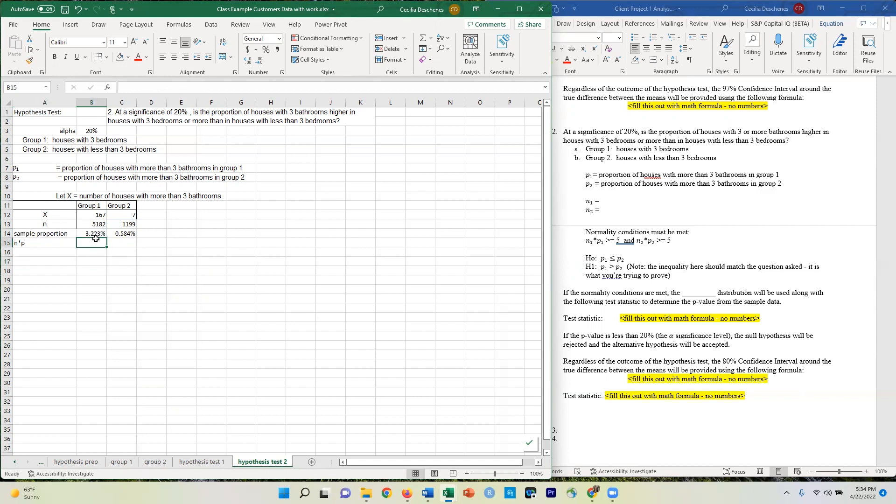
{"action": "type", "text": "="}
{"action": "key", "text": "Up"}
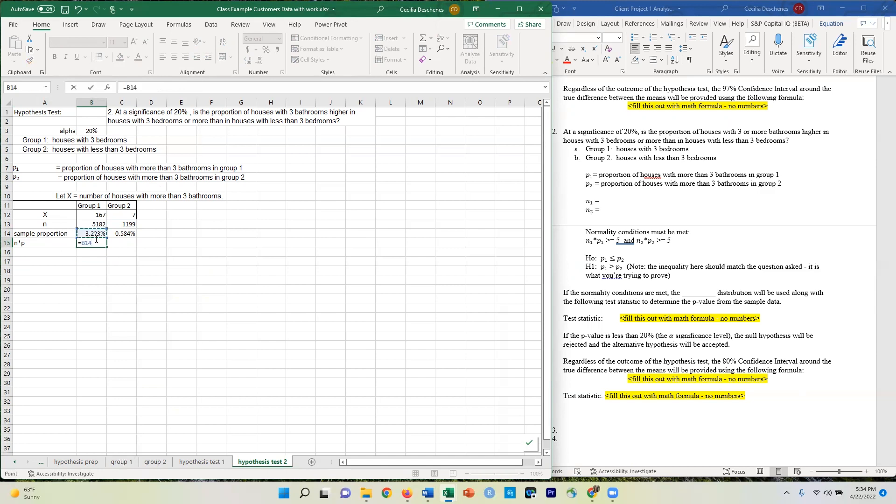
{"action": "key", "text": "Up"}
{"action": "type", "text": "*"}
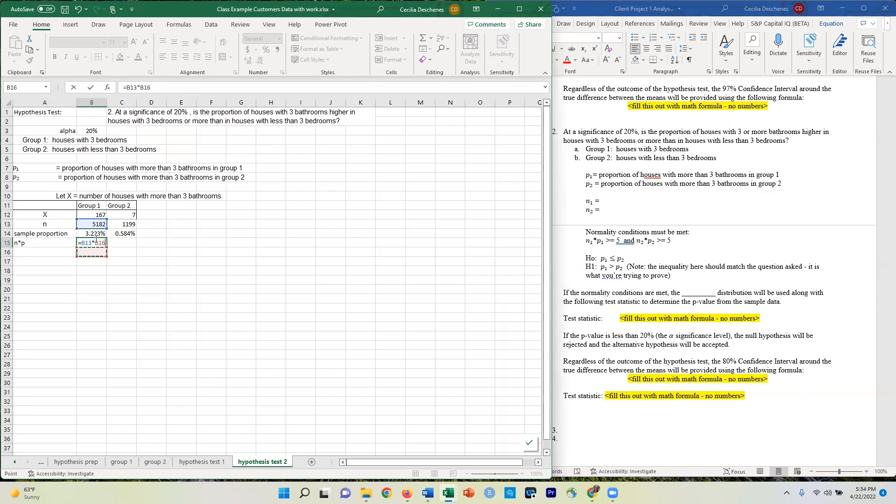
{"action": "key", "text": "Up"}
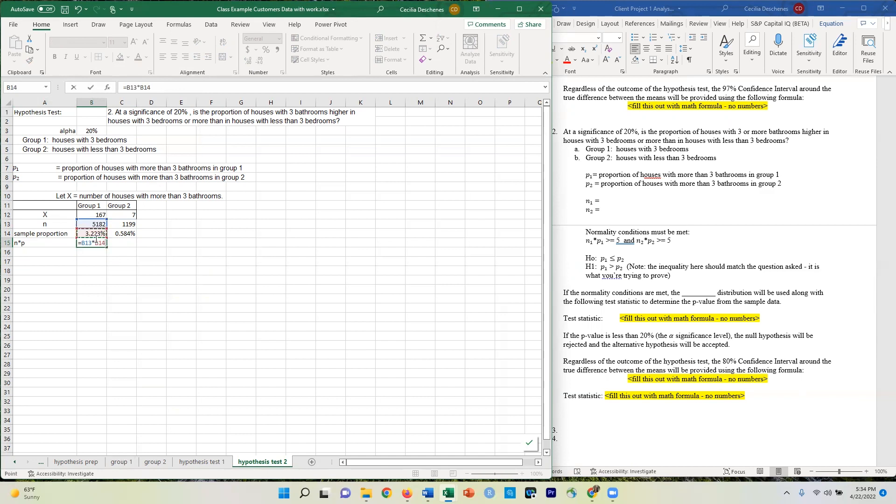
{"action": "key", "text": "Return"}
{"action": "left_click", "coordinate": [96, 241]}
{"action": "left_click_drag", "start_coordinate": [107, 246], "coordinate": [132, 244]}
{"action": "left_click", "coordinate": [123, 243]}
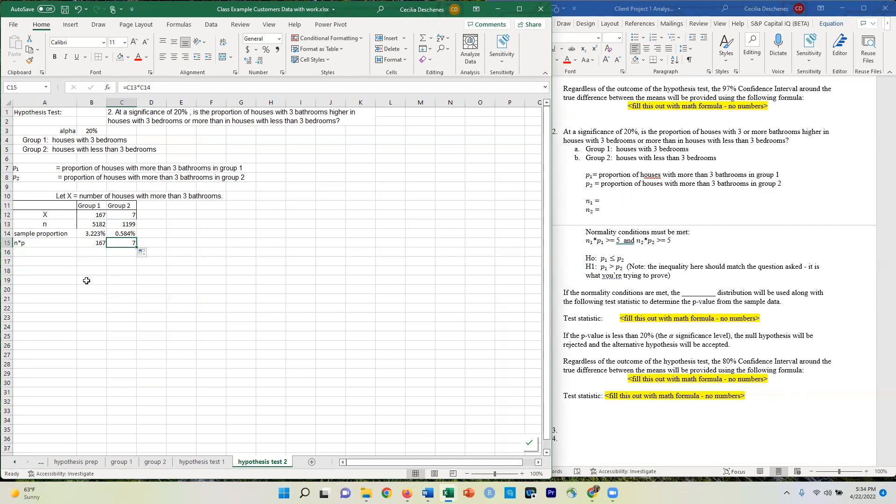
Enter the note "* Normality Conditions have been met: can use standard normal distribution" in D15 beside the n*p row
{"action": "left_click", "coordinate": [49, 253]}
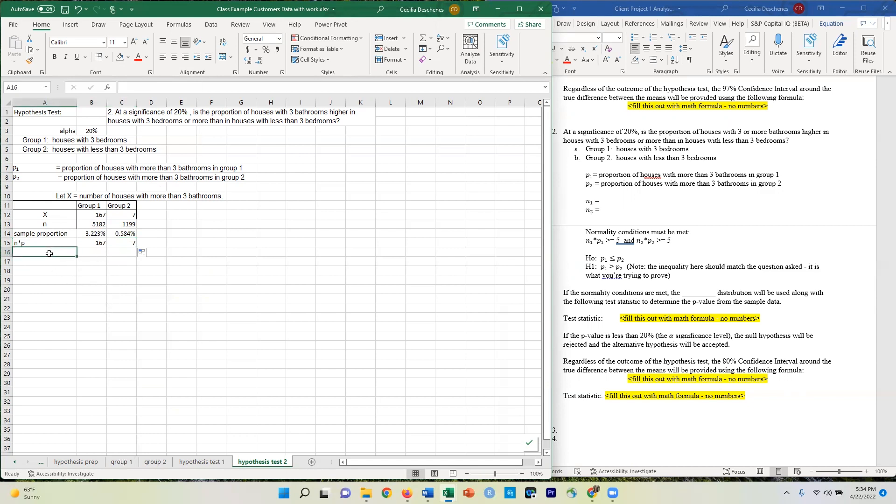
{"action": "left_click", "coordinate": [173, 242]}
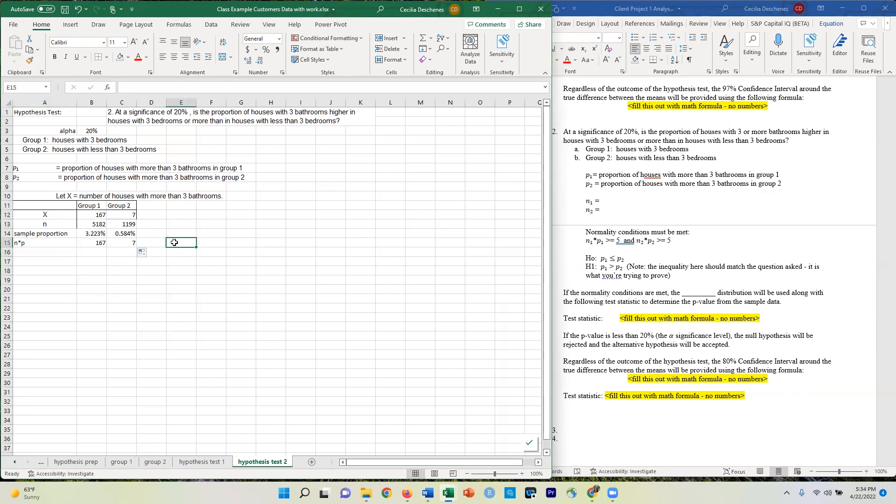
{"action": "left_click", "coordinate": [159, 242]}
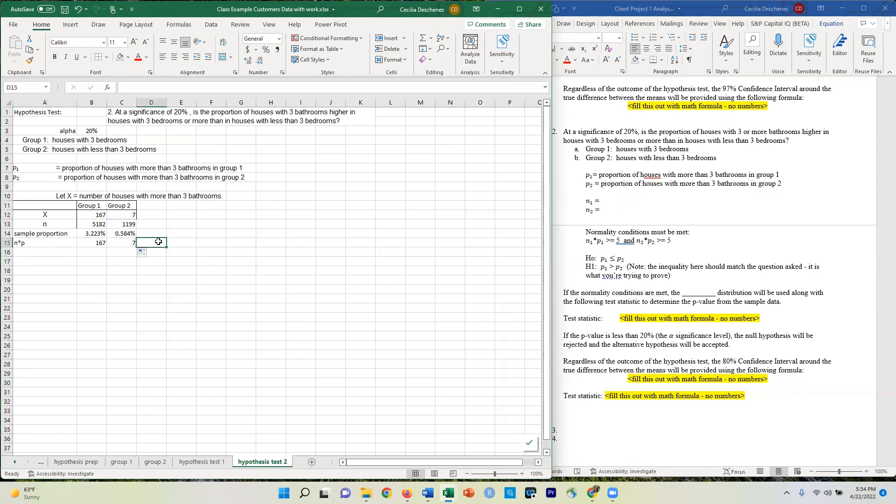
{"action": "type", "text": "* Normality Conidti"}
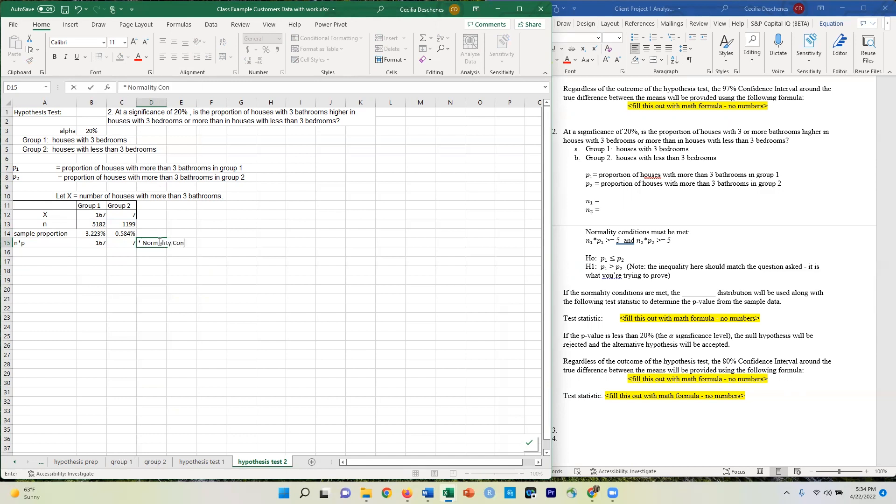
{"action": "key", "text": "BackSpace"}
{"action": "key", "text": "BackSpace"}
{"action": "key", "text": "BackSpace"}
{"action": "type", "text": "ditions have been met"}
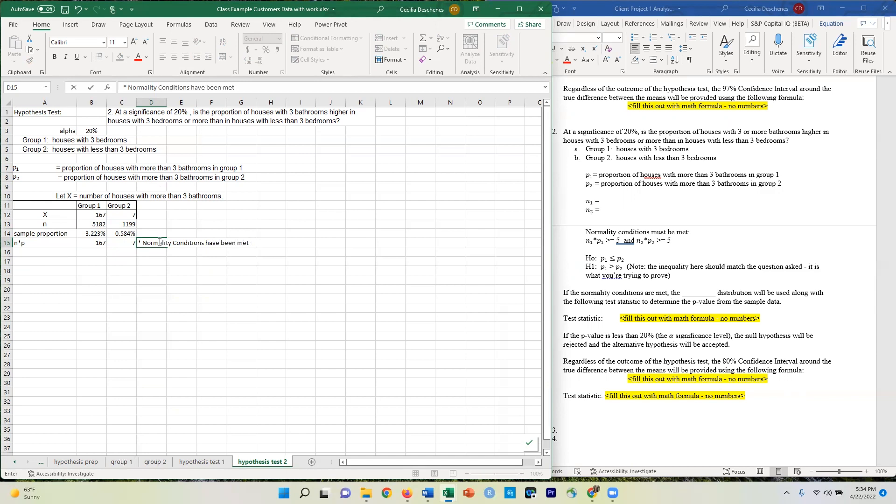
{"action": "type", "text": ": can use stand"}
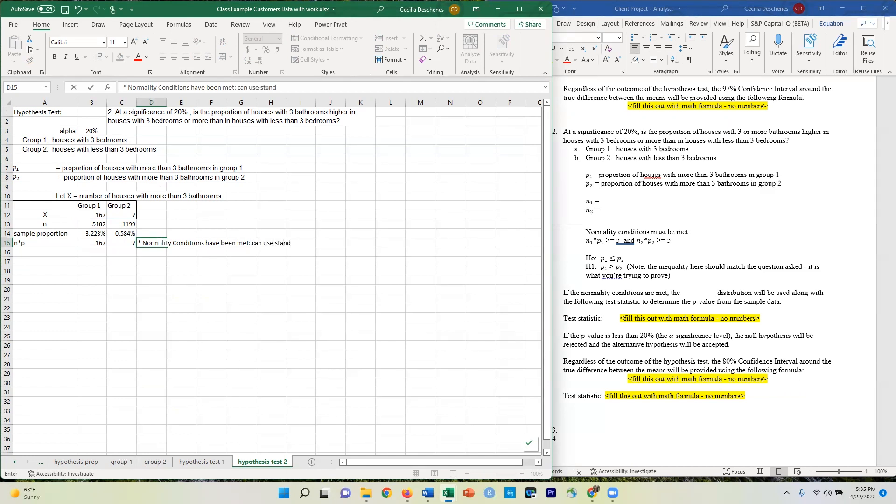
{"action": "type", "text": "ard normal distribution"}
{"action": "key", "text": "Return"}
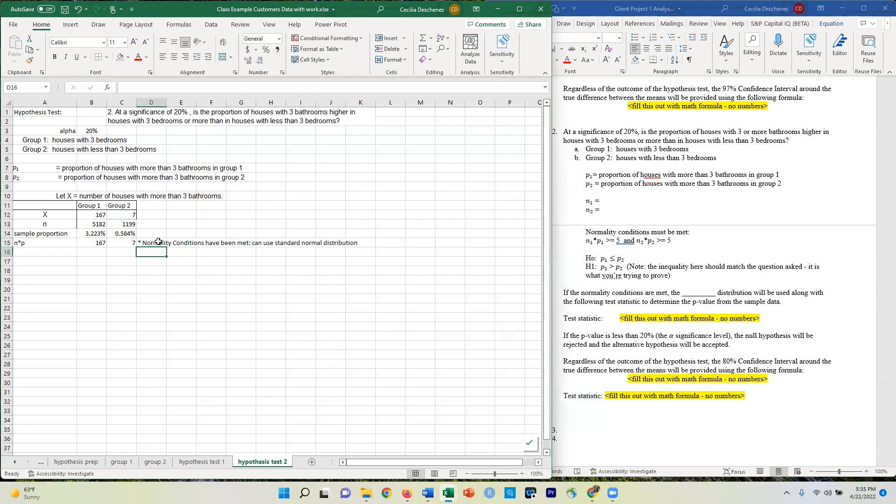
Apply an outside border around the two-group table A11:C15 and a right border along its label column A11:A15
{"action": "left_click_drag", "start_coordinate": [37, 204], "coordinate": [121, 243]}
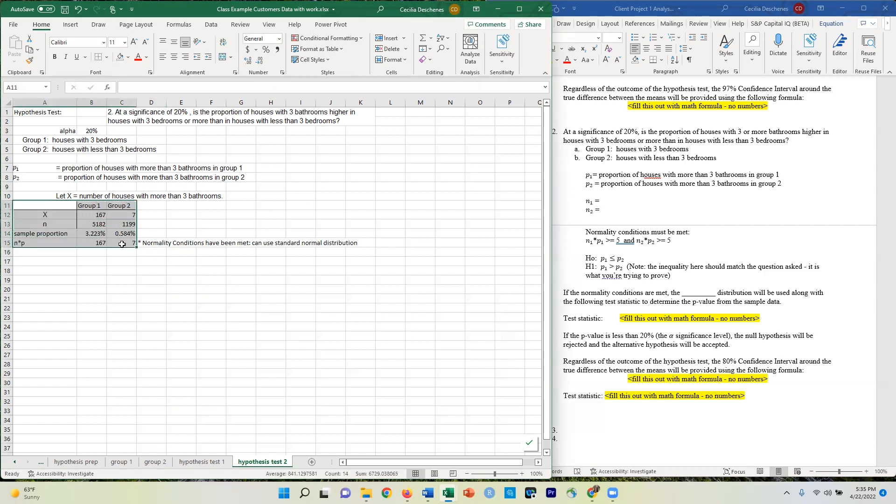
{"action": "left_click", "coordinate": [106, 57]}
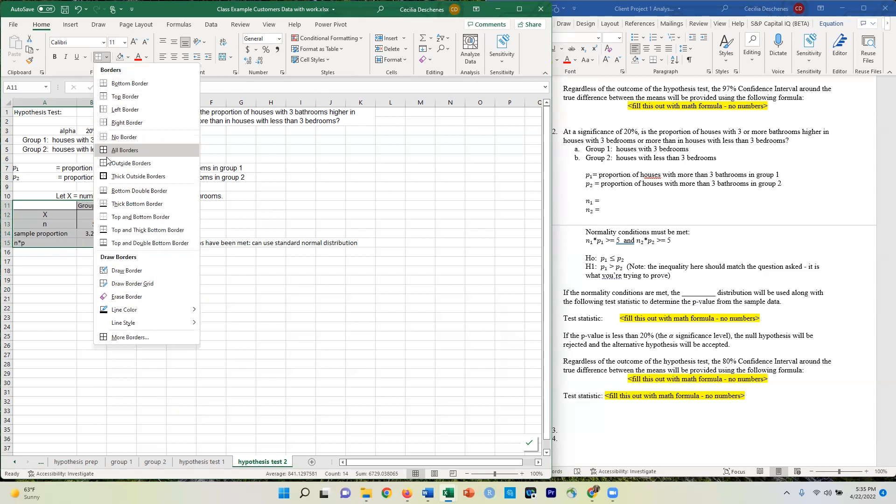
{"action": "left_click", "coordinate": [112, 166]}
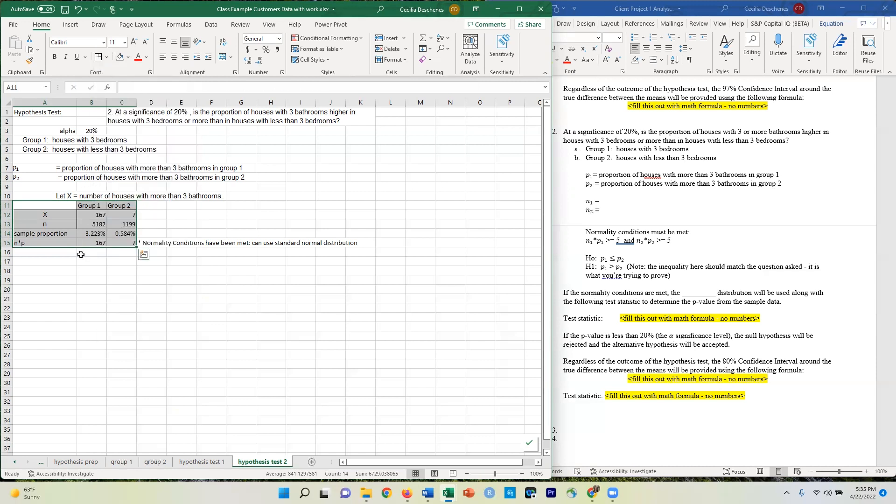
{"action": "left_click", "coordinate": [67, 206]}
{"action": "left_click_drag", "start_coordinate": [66, 206], "coordinate": [72, 238]}
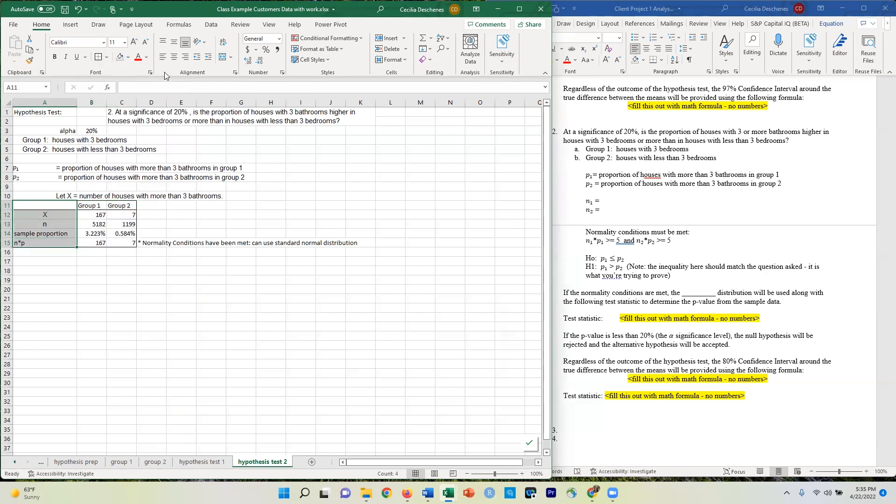
{"action": "left_click", "coordinate": [107, 57]}
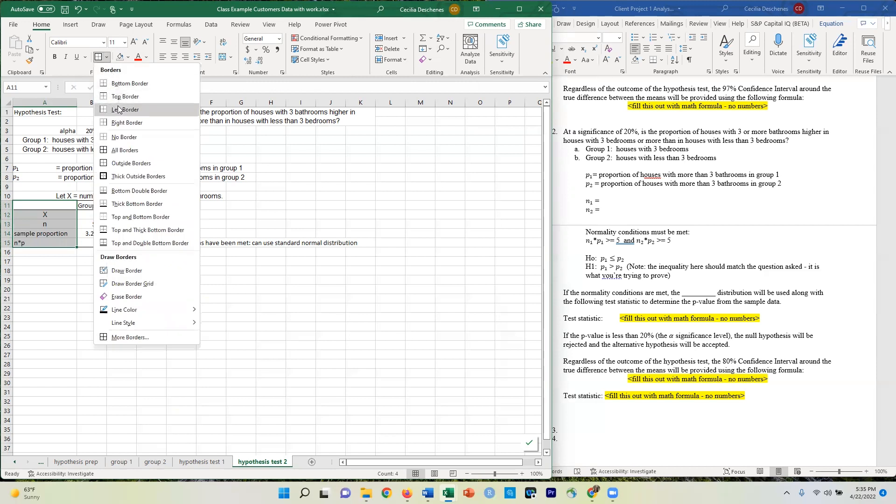
{"action": "left_click", "coordinate": [121, 122]}
{"action": "left_click", "coordinate": [92, 297]}
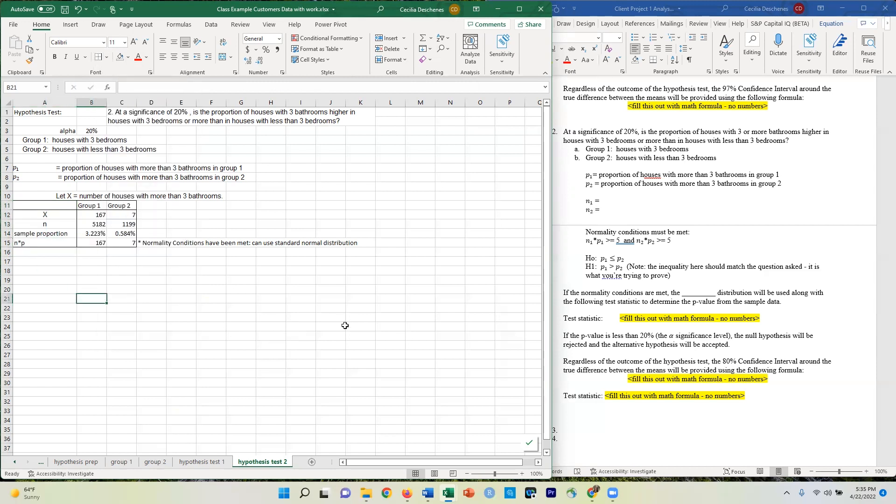
In the Word document, replace the blank before "distribution" in question 2's normality sentence with "standard normal"
{"action": "left_click", "coordinate": [684, 292]}
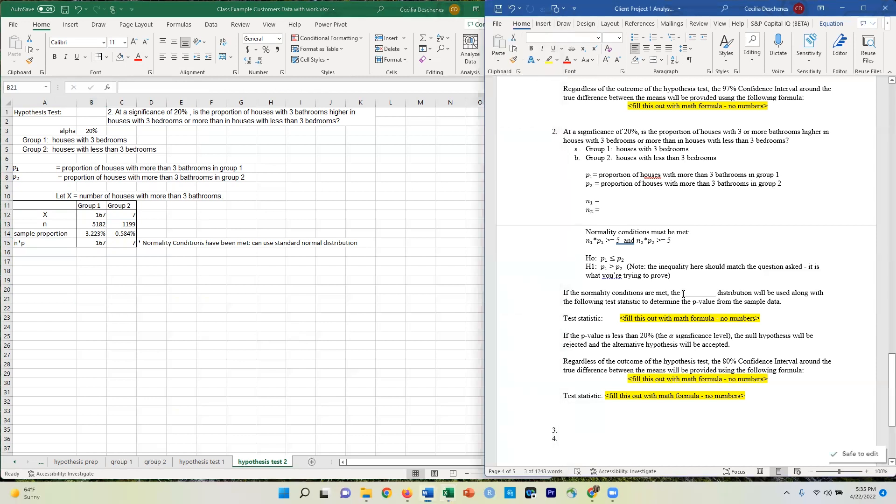
{"action": "left_click_drag", "start_coordinate": [684, 294], "coordinate": [726, 293]}
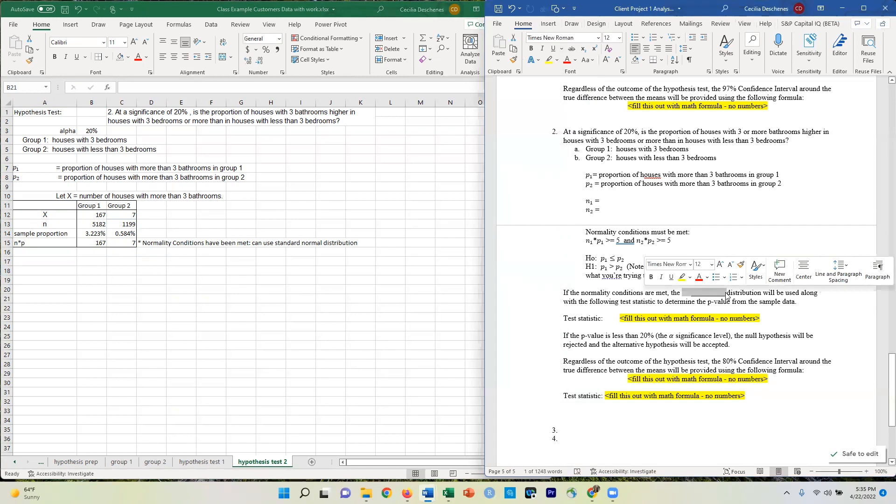
{"action": "key", "text": "Delete"}
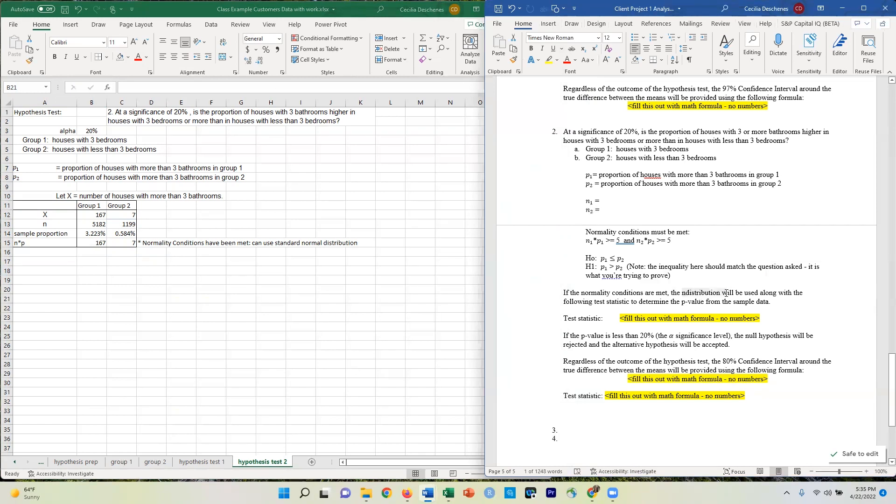
{"action": "type", "text": "standa"}
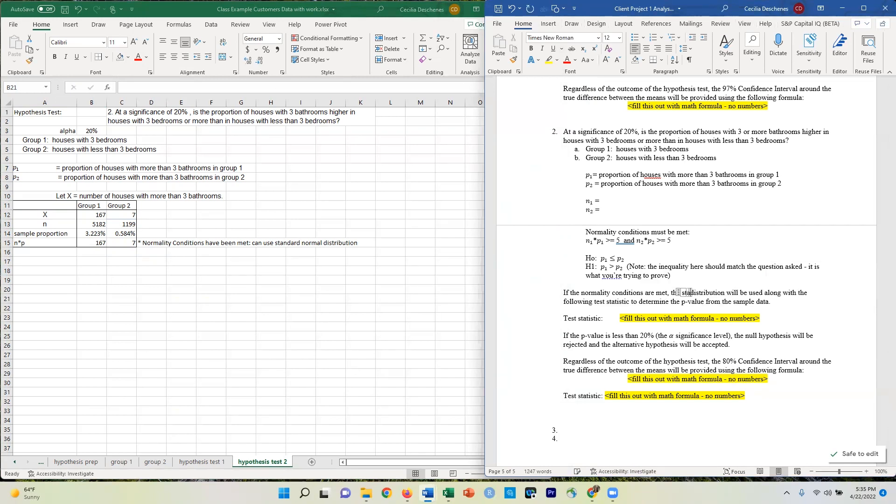
{"action": "type", "text": "rd norm"}
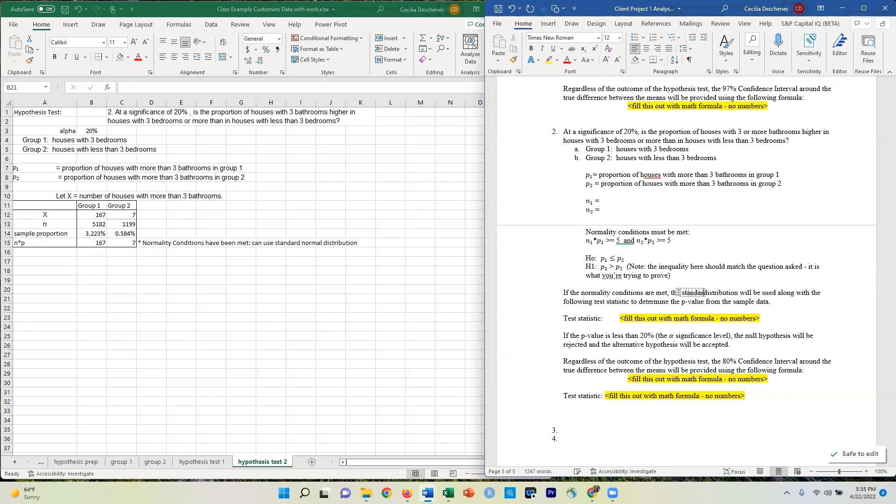
{"action": "type", "text": "al"}
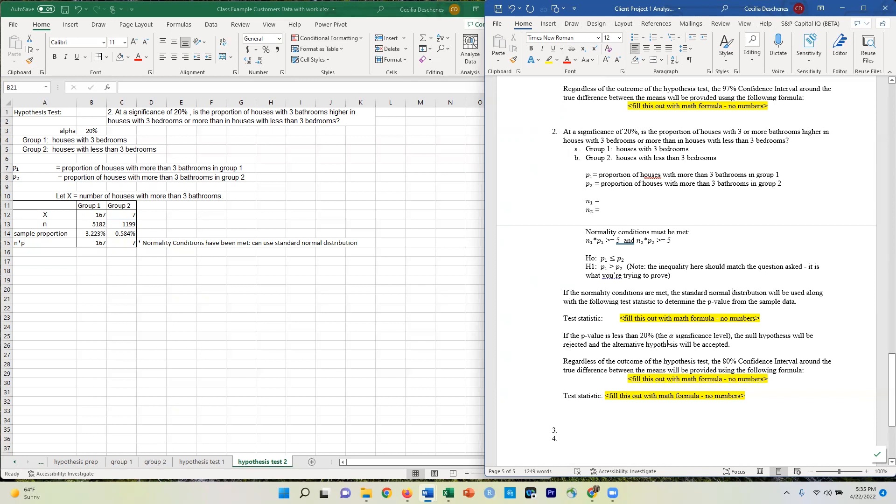
Replace question 2's first highlighted test statistic placeholder with the copied two-proportion z formula that uses the pooled proportion pp
{"action": "scroll", "coordinate": [667, 344], "scroll_direction": "up", "scroll_amount": 1}
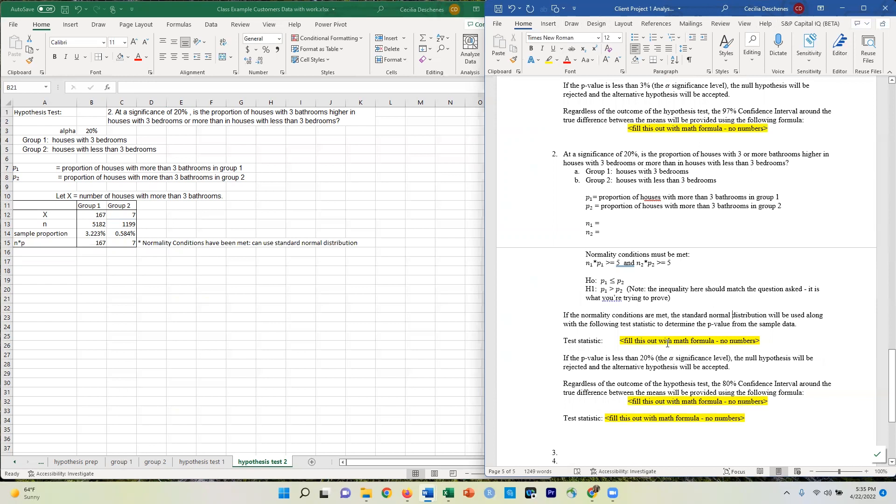
{"action": "scroll", "coordinate": [667, 344], "scroll_direction": "down", "scroll_amount": 3}
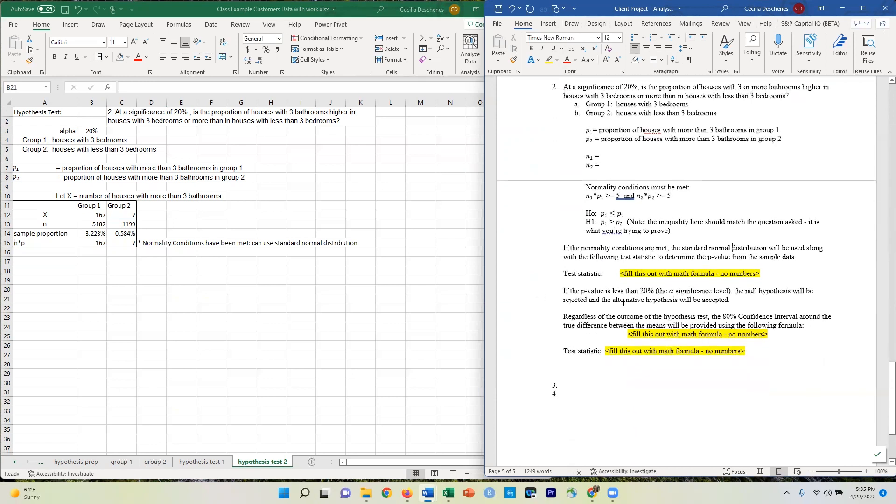
{"action": "scroll", "coordinate": [624, 303], "scroll_direction": "up", "scroll_amount": 7}
{"action": "scroll", "coordinate": [659, 296], "scroll_direction": "down", "scroll_amount": 2}
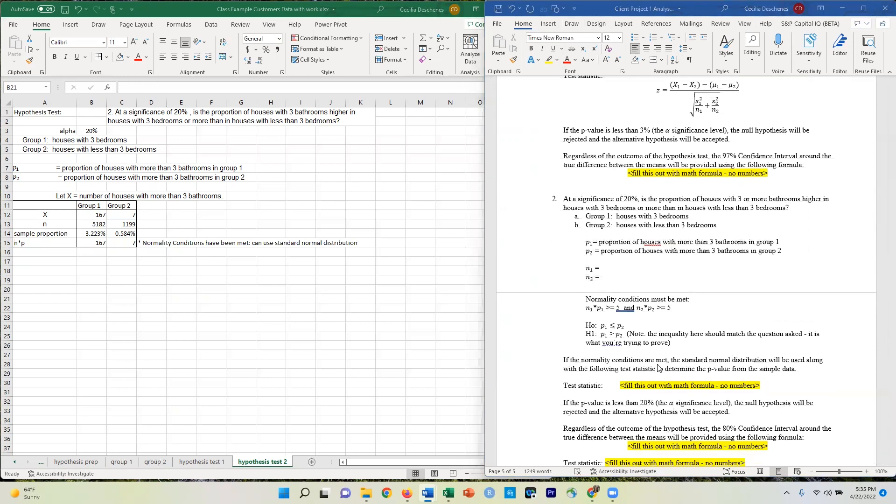
{"action": "scroll", "coordinate": [715, 373], "scroll_direction": "down", "scroll_amount": 3}
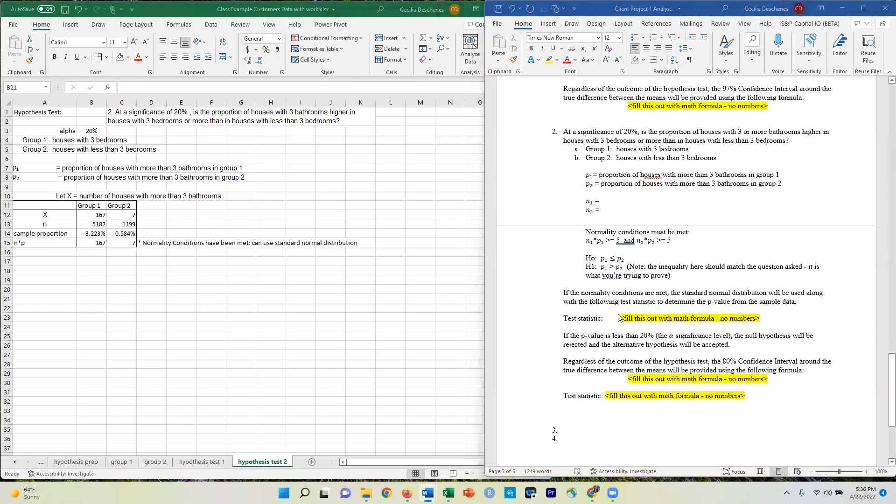
{"action": "mouse_move", "coordinate": [619, 318]}
{"action": "left_mouse_down"}
{"action": "mouse_move", "coordinate": [786, 318]}
{"action": "mouse_move", "coordinate": [621, 322]}
{"action": "left_mouse_up"}
{"action": "left_click", "coordinate": [789, 317]}
{"action": "key", "text": "Delete"}
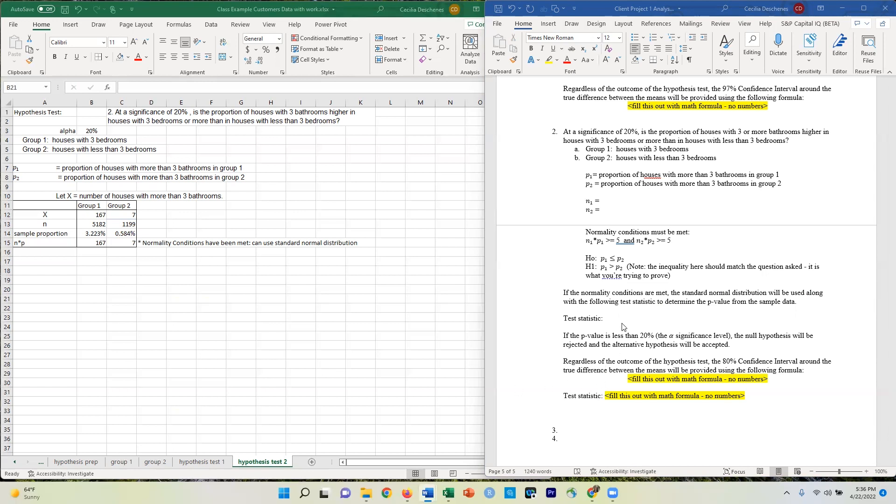
{"action": "key", "text": "ctrl+v"}
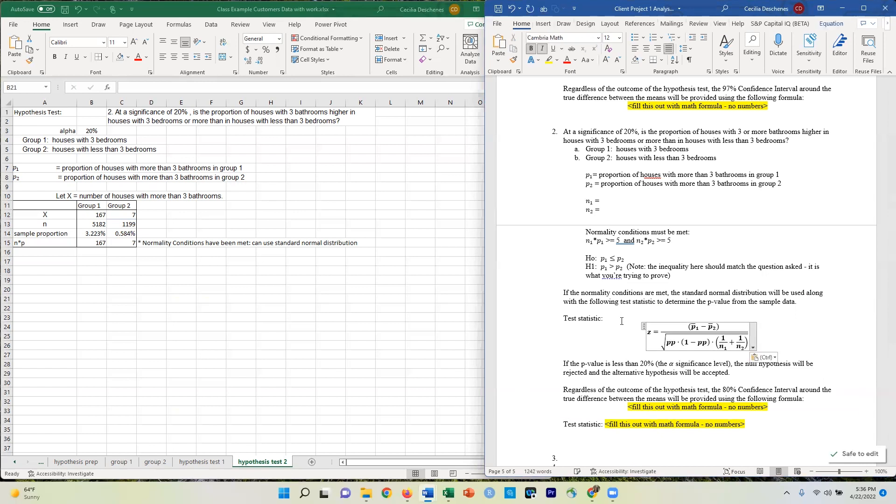
Add a left-aligned "where" line below the z formula, followed by the equation pp = (p̄1n1 + p̄2n2)/(n1 + n2)
{"action": "key", "text": "Right"}
{"action": "key", "text": "Return"}
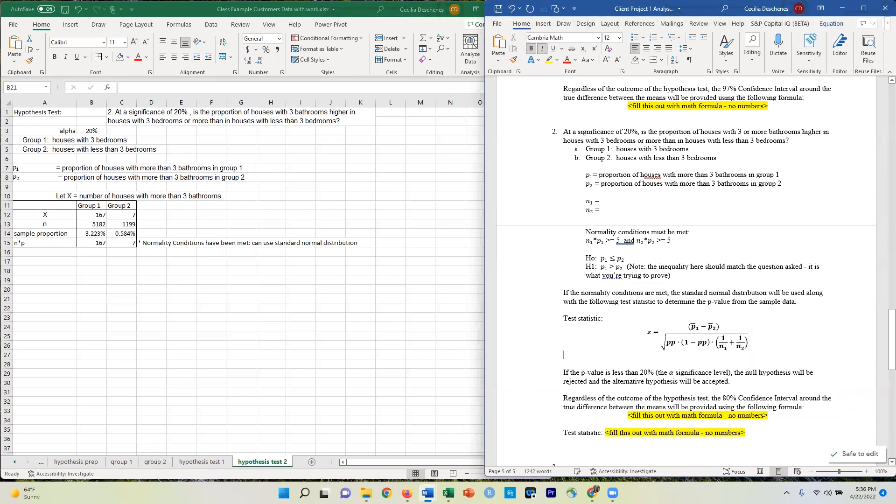
{"action": "type", "text": "where"}
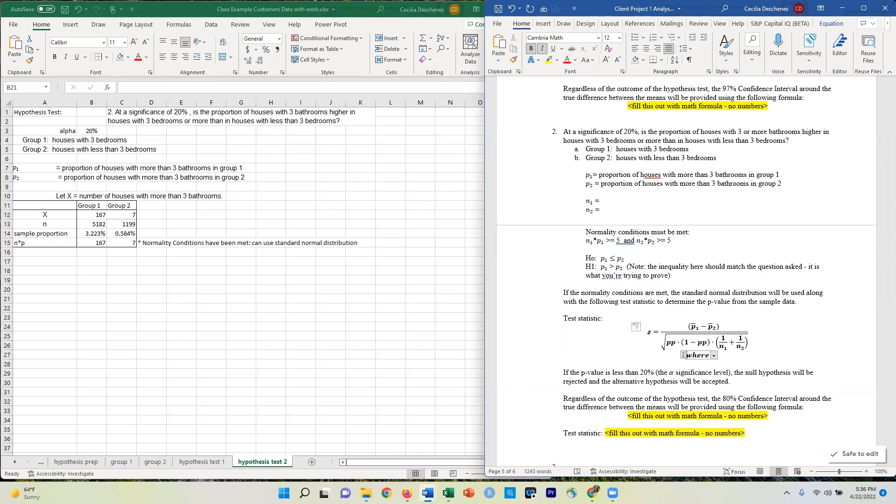
{"action": "key", "text": "Left"}
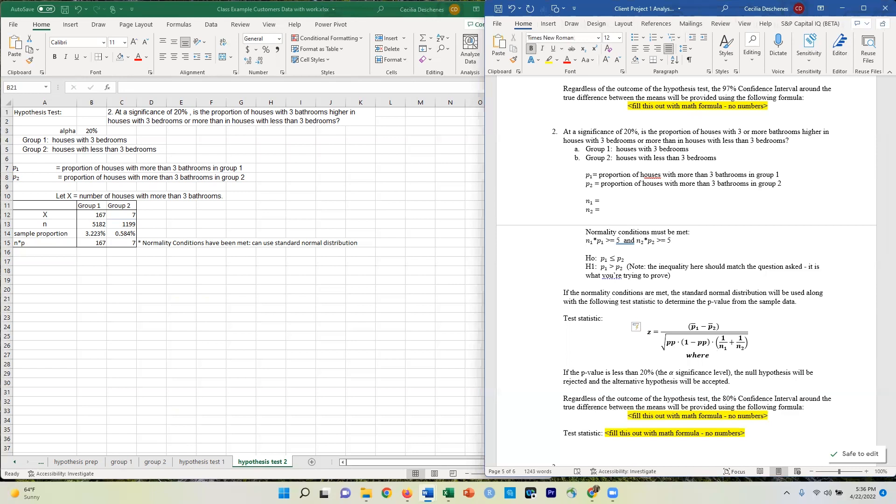
{"action": "key", "text": "ctrl+l"}
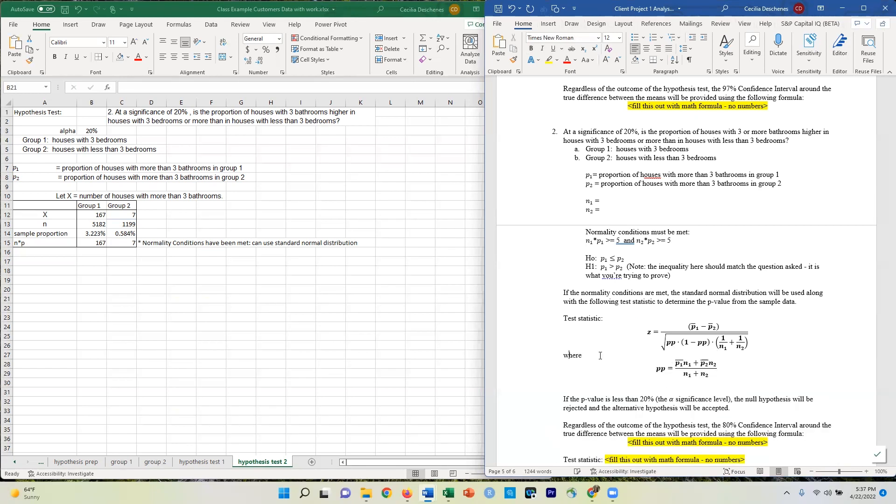
{"action": "left_click", "coordinate": [603, 386]}
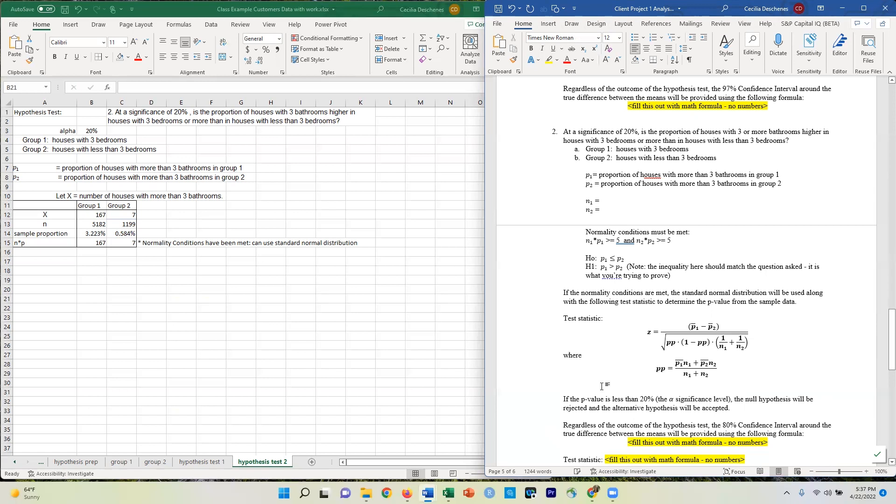
Switch to the Excel worksheet and label cell A18 "pp numerator"
{"action": "scroll", "coordinate": [778, 393], "scroll_direction": "down", "scroll_amount": 3}
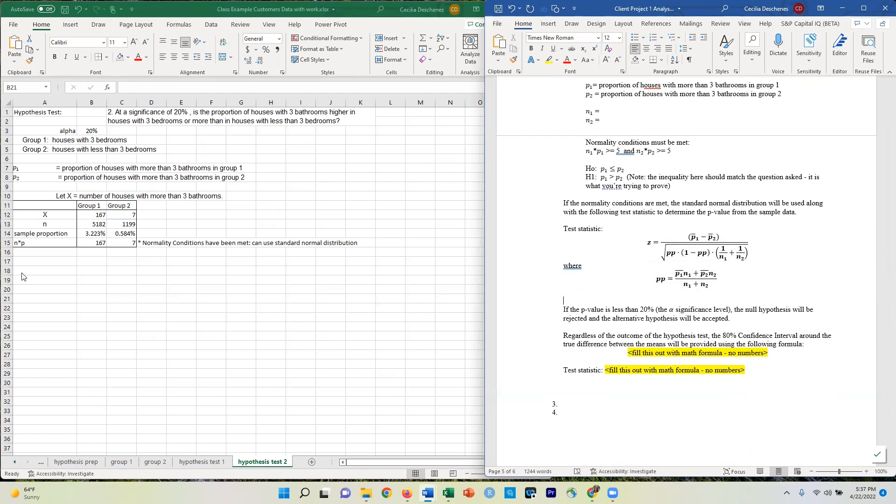
{"action": "left_click", "coordinate": [41, 267]}
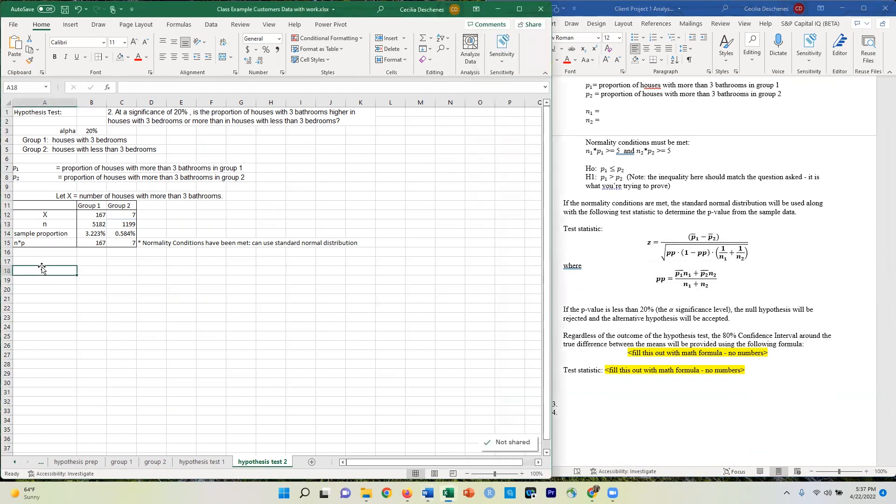
{"action": "type", "text": "pp"}
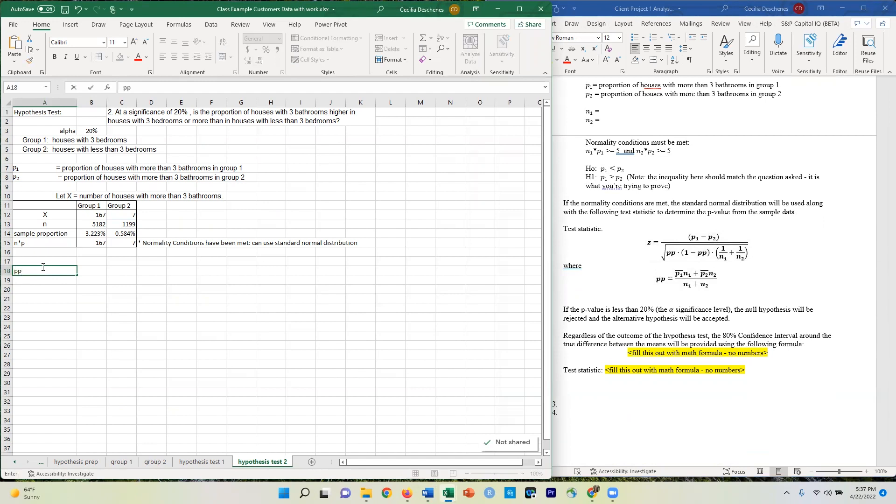
{"action": "type", "text": " numerator"}
{"action": "key", "text": "ctrl+Return"}
{"action": "key", "text": "Tab"}
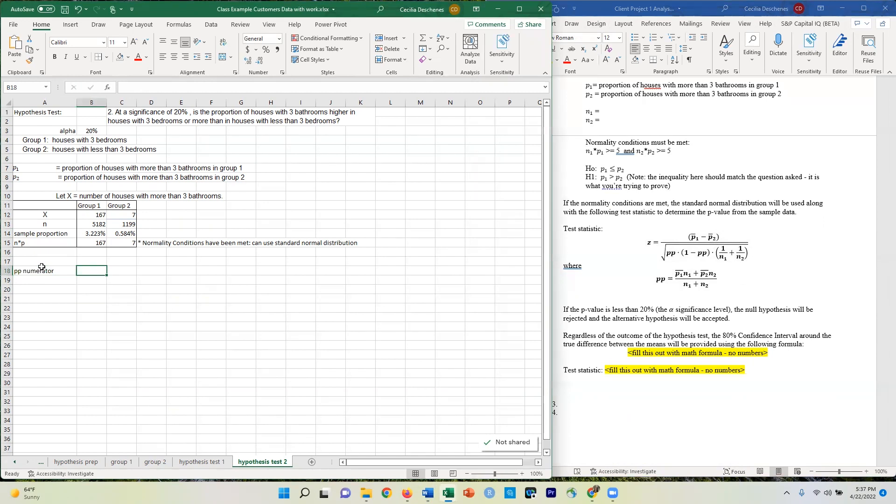
Calculate the pp numerator in B18 as the sum of both groups' n*p values with =B15+C15
{"action": "type", "text": "="}
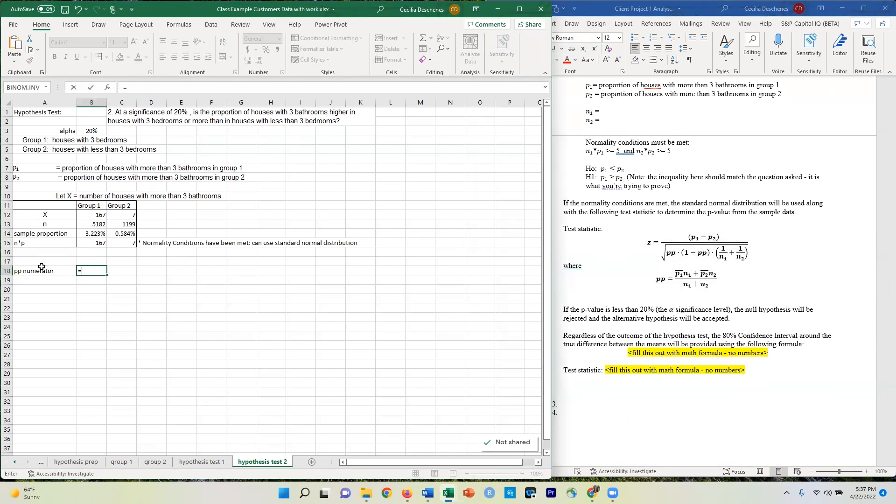
{"action": "key", "text": "Up"}
{"action": "key", "text": "Up"}
{"action": "key", "text": "Up"}
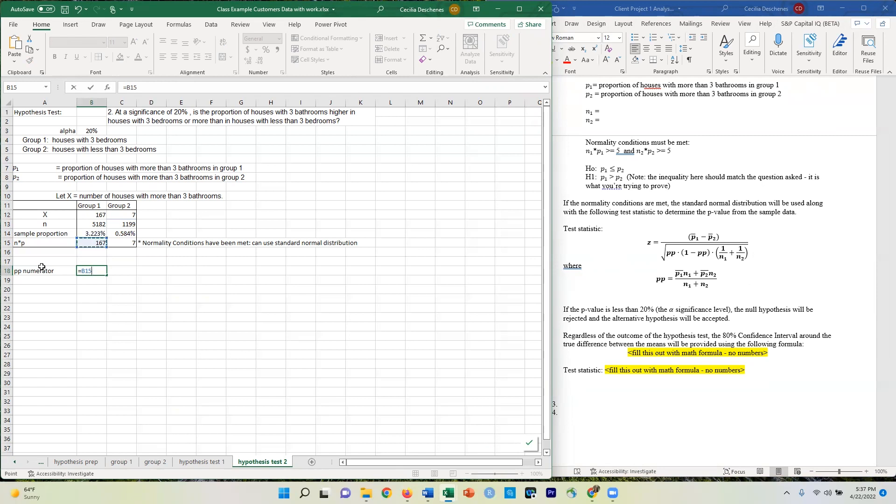
{"action": "type", "text": "+"}
{"action": "key", "text": "Up"}
{"action": "key", "text": "Up"}
{"action": "key", "text": "Up"}
{"action": "key", "text": "Right"}
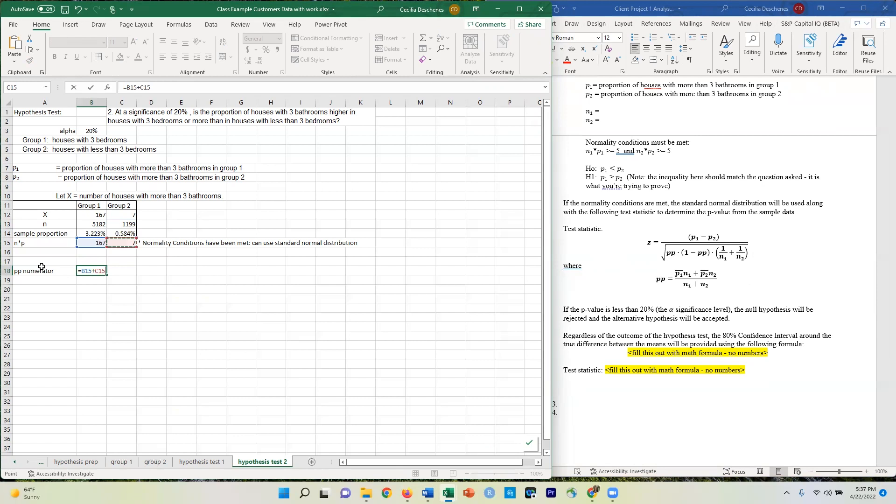
{"action": "key", "text": "Return"}
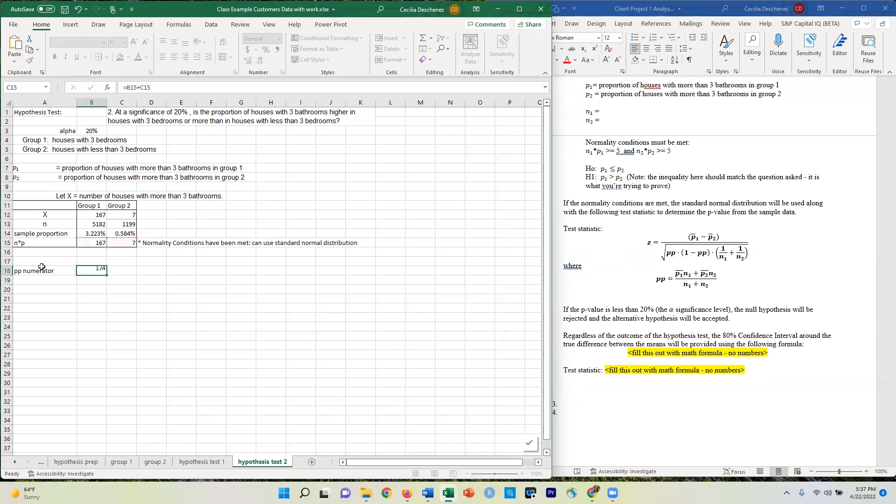
Label cell A19 "pp denominator"
{"action": "type", "text": "p"}
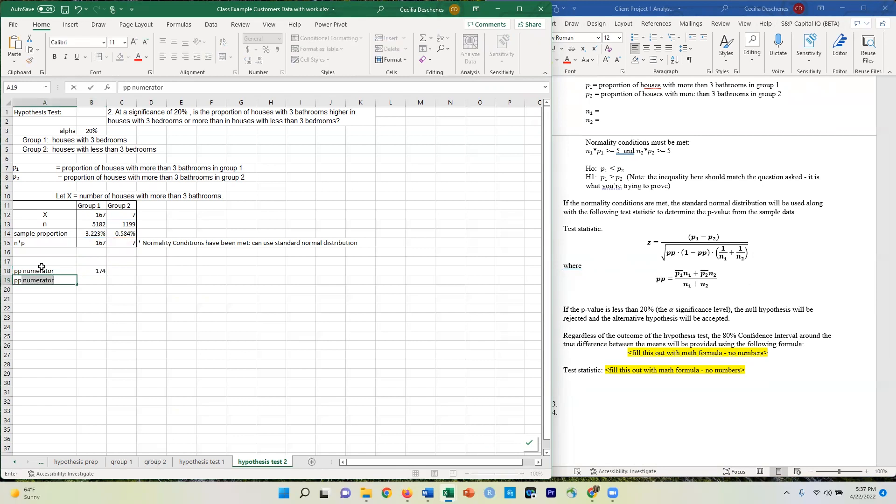
{"action": "type", "text": "p denominator"}
{"action": "key", "text": "Tab"}
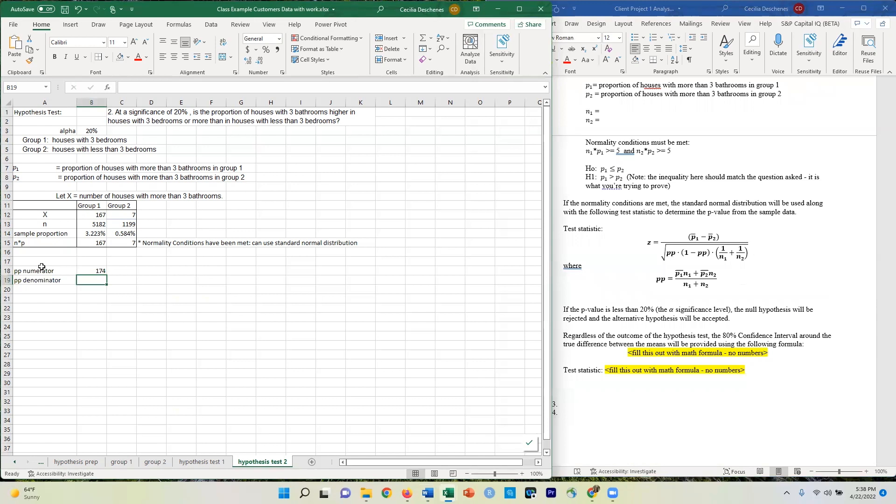
Enter the formula =B15+C13 in B19 for the pp denominator
{"action": "type", "text": "="}
{"action": "key", "text": "Up"}
{"action": "key", "text": "Up"}
{"action": "key", "text": "Up"}
{"action": "key", "text": "Up"}
{"action": "type", "text": "+"}
{"action": "key", "text": "Right"}
{"action": "key", "text": "Up"}
{"action": "key", "text": "Up"}
{"action": "key", "text": "Up"}
{"action": "key", "text": "Up"}
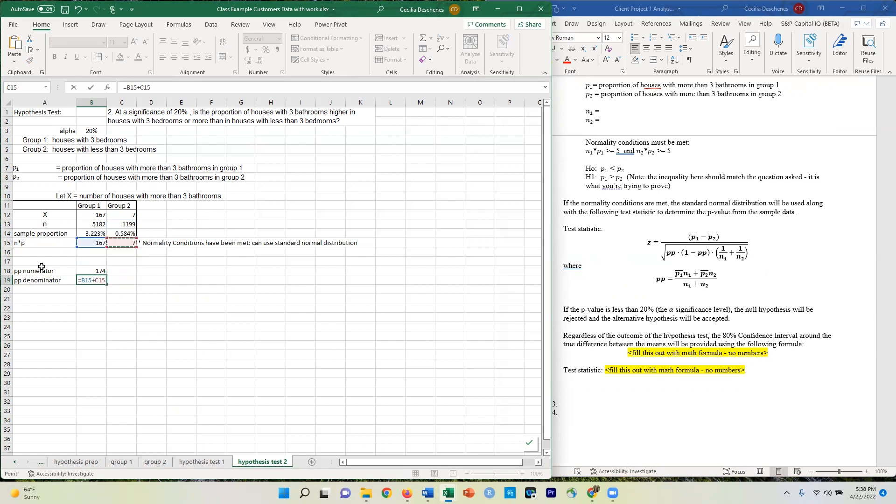
{"action": "key", "text": "Up"}
{"action": "key", "text": "Up"}
{"action": "key", "text": "Return"}
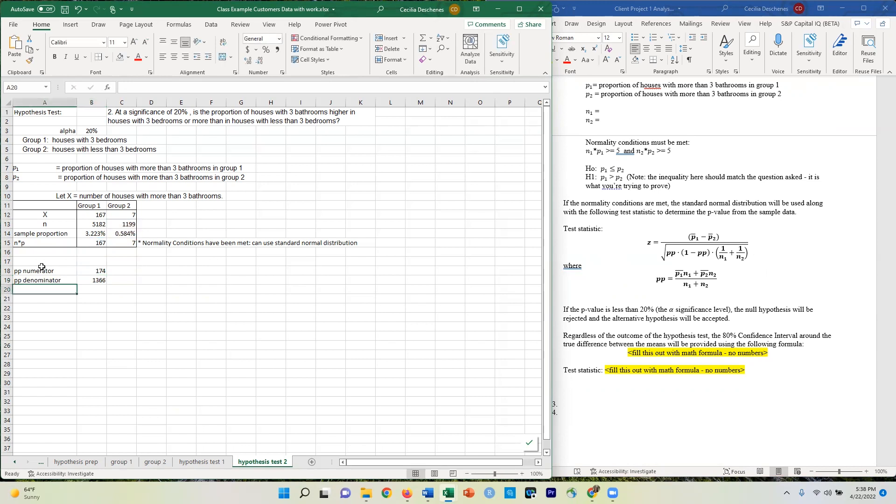
Correct the pp denominator formula in B19 to =B13+C13 so it sums the two sample sizes
{"action": "left_click", "coordinate": [95, 282]}
{"action": "left_click", "coordinate": [179, 89]}
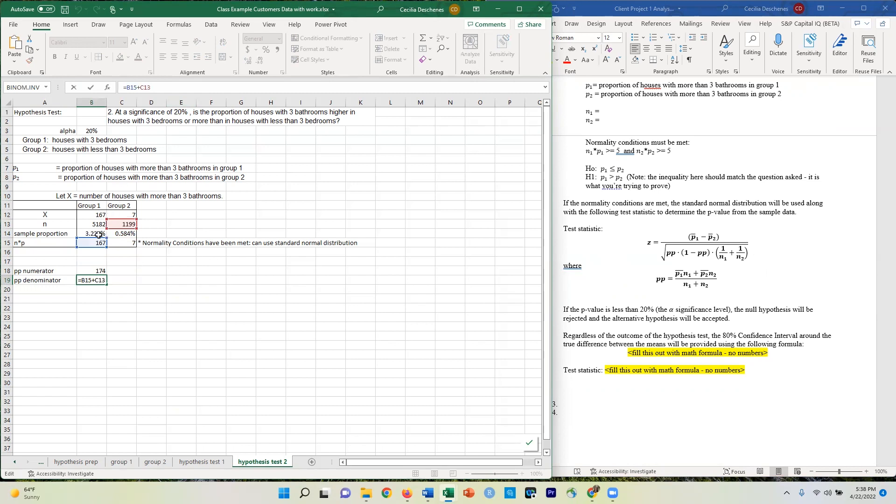
{"action": "key", "text": "Escape"}
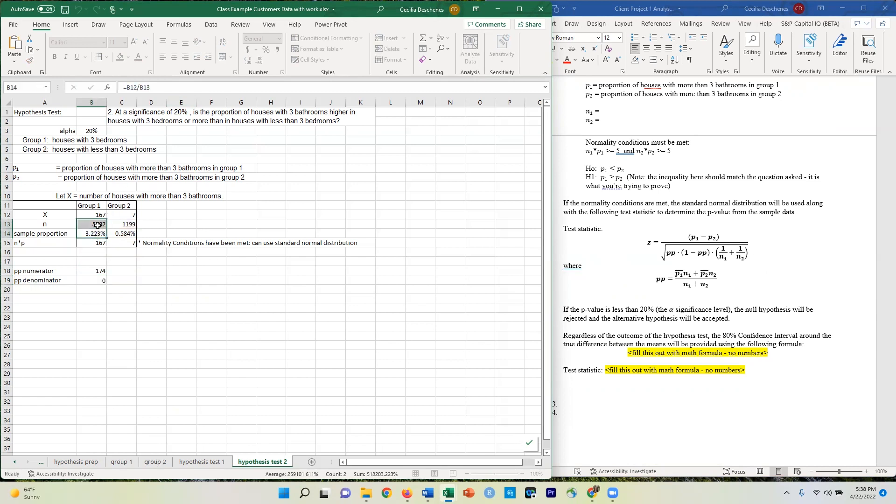
{"action": "left_click", "coordinate": [179, 88]}
{"action": "left_click_drag", "start_coordinate": [99, 234], "coordinate": [97, 225]}
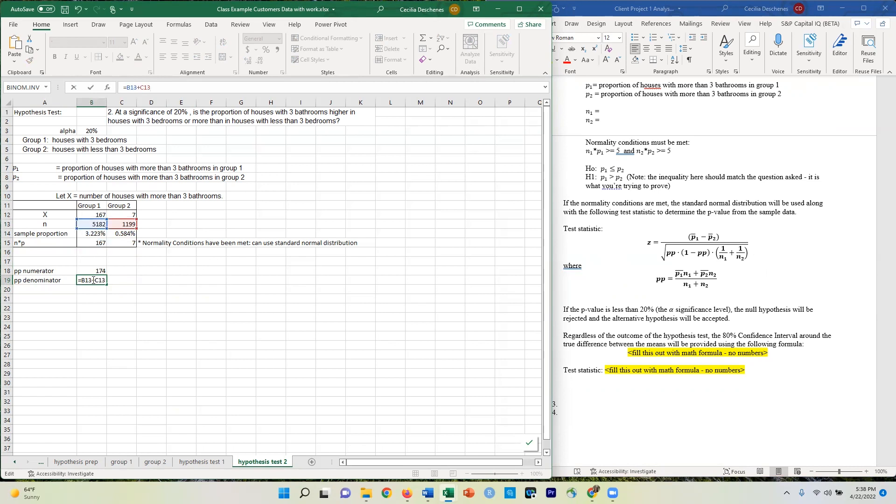
{"action": "key", "text": "Return"}
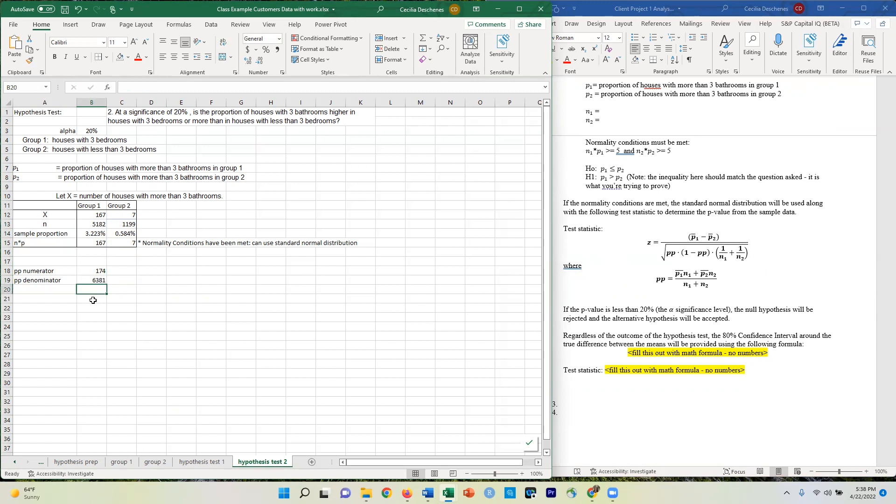
Label A20 "pp" and calculate it in B20 by dividing the numerator by the denominator with =B18/B19
{"action": "left_click", "coordinate": [41, 290]}
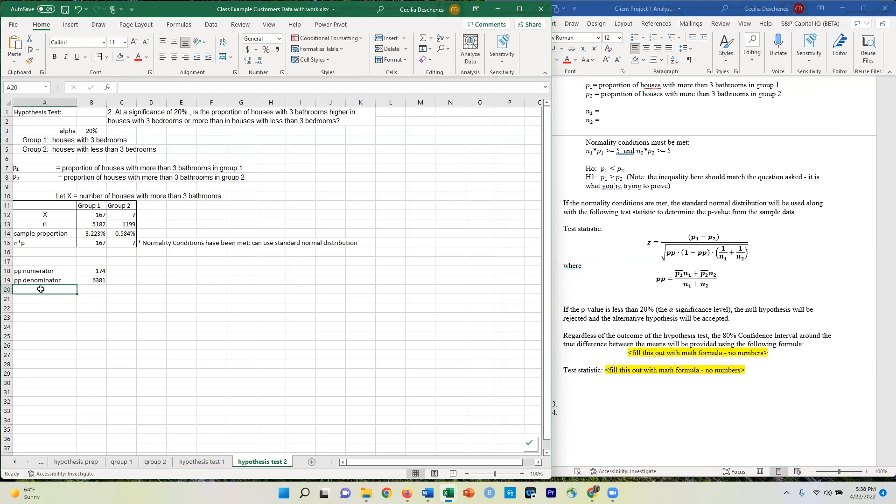
{"action": "type", "text": "pp"}
{"action": "key", "text": "Tab"}
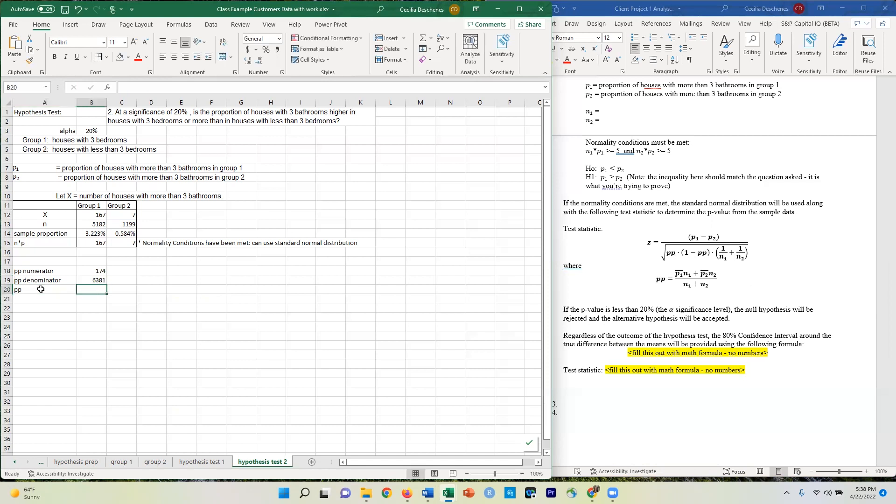
{"action": "type", "text": "="}
{"action": "key", "text": "Up"}
{"action": "key", "text": "Up"}
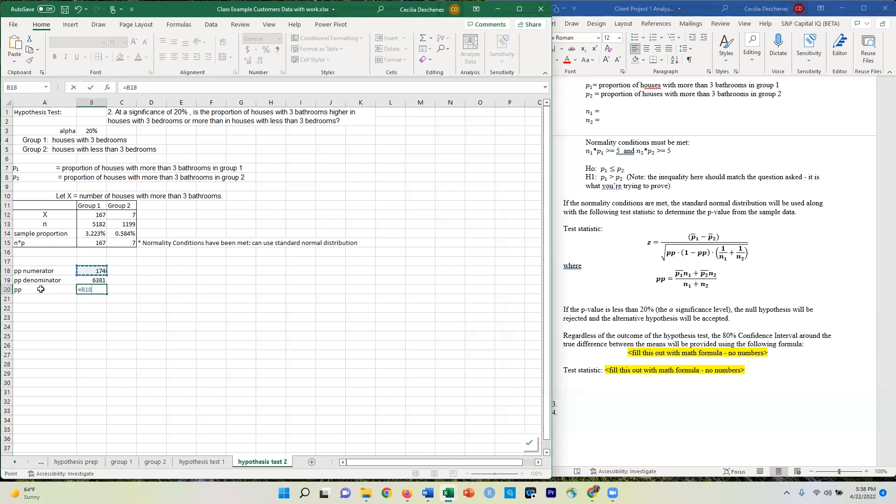
{"action": "type", "text": "/"}
{"action": "key", "text": "Up"}
{"action": "key", "text": "Return"}
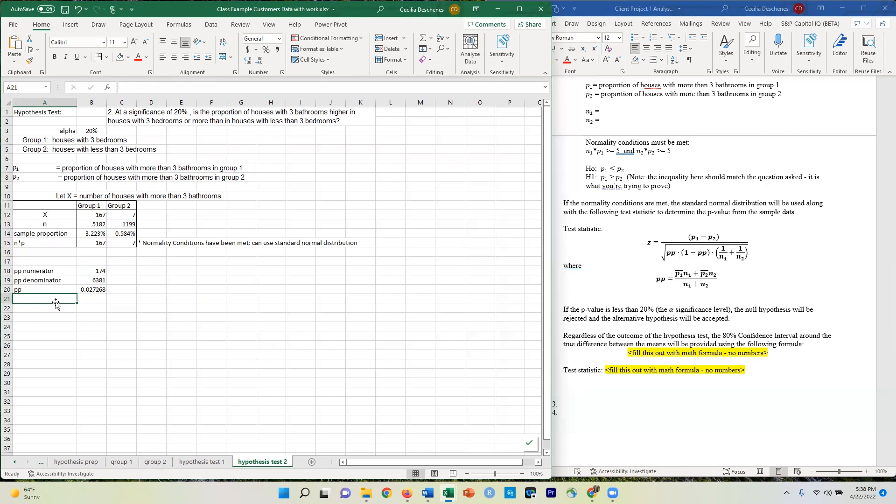
Label A21 "standard error" and calculate it in B21 with =SQRT(B20*(1-B20)*(1/B13 + 1/C13))
{"action": "type", "text": "standard error"}
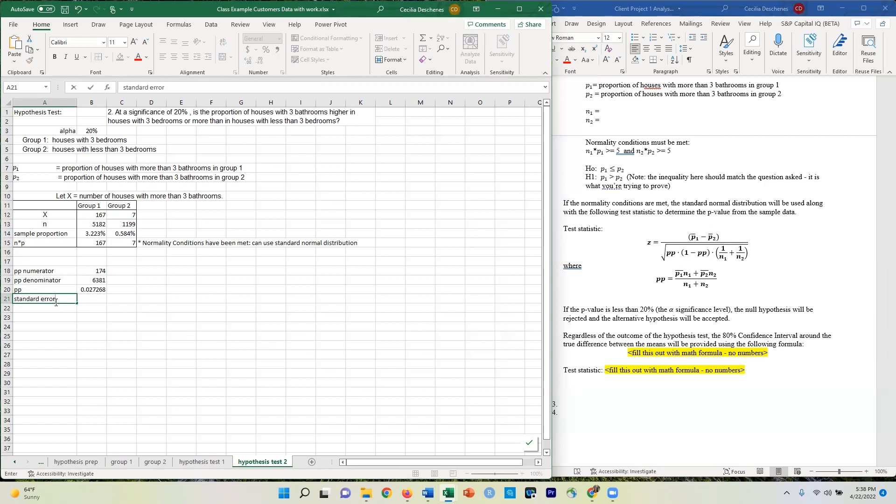
{"action": "key", "text": "Tab"}
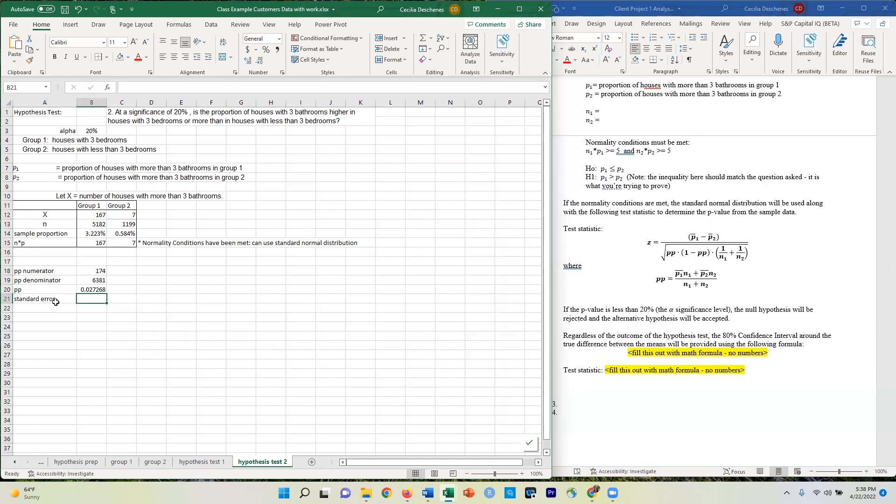
{"action": "type", "text": "=SQRT("}
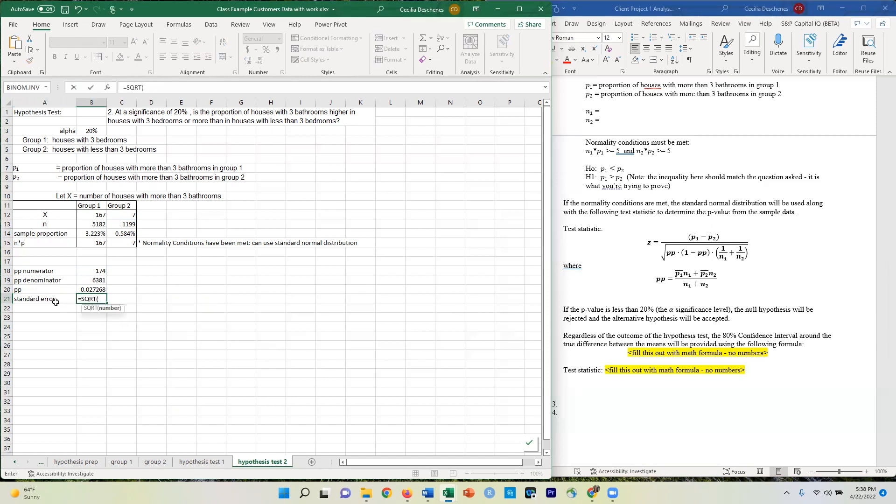
{"action": "left_click", "coordinate": [86, 290]}
{"action": "type", "text": "*(1"}
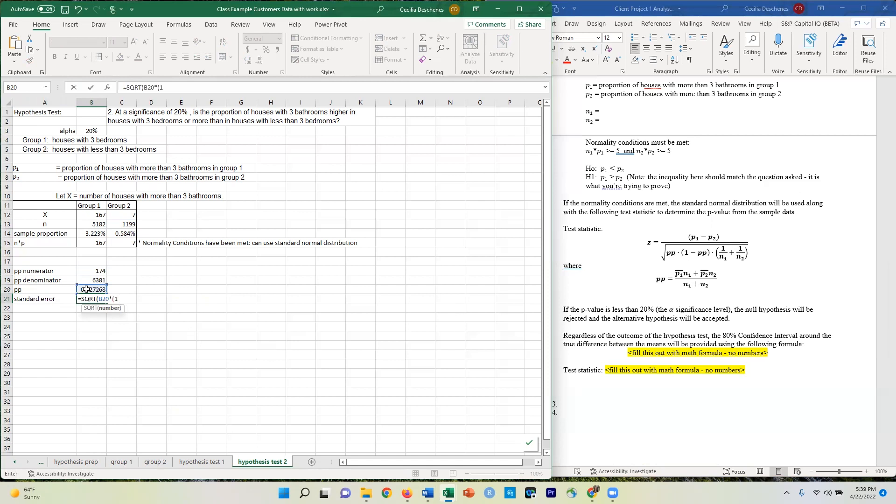
{"action": "type", "text": "-"}
{"action": "left_click", "coordinate": [86, 289]}
{"action": "type", "text": "*(1/"}
{"action": "left_click", "coordinate": [100, 225]}
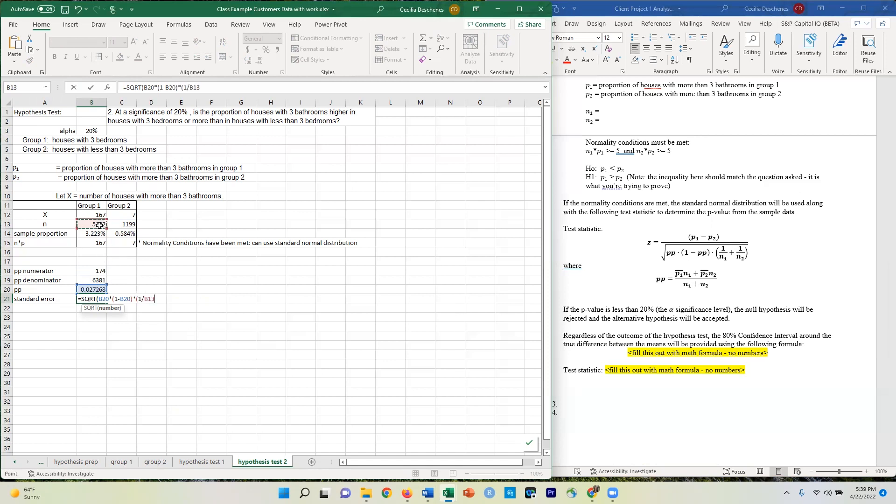
{"action": "type", "text": "+ 1/"}
{"action": "left_click", "coordinate": [120, 223]}
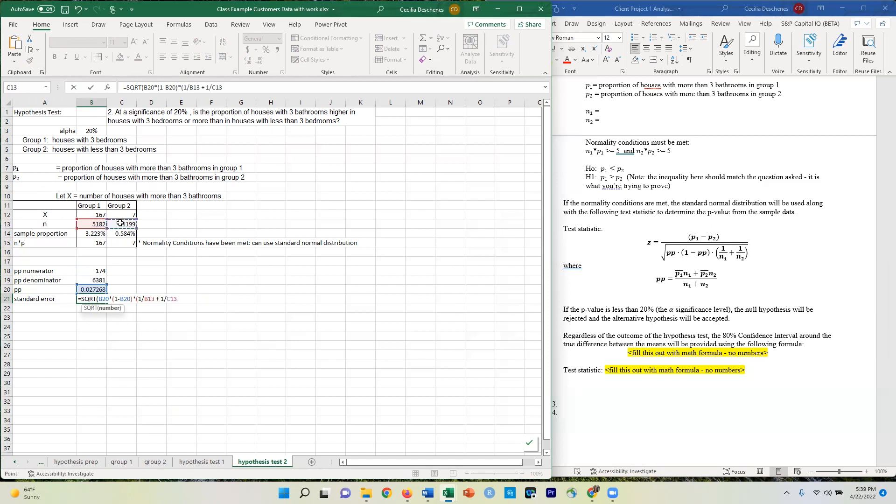
{"action": "type", "text": "))"}
{"action": "key", "text": "Return"}
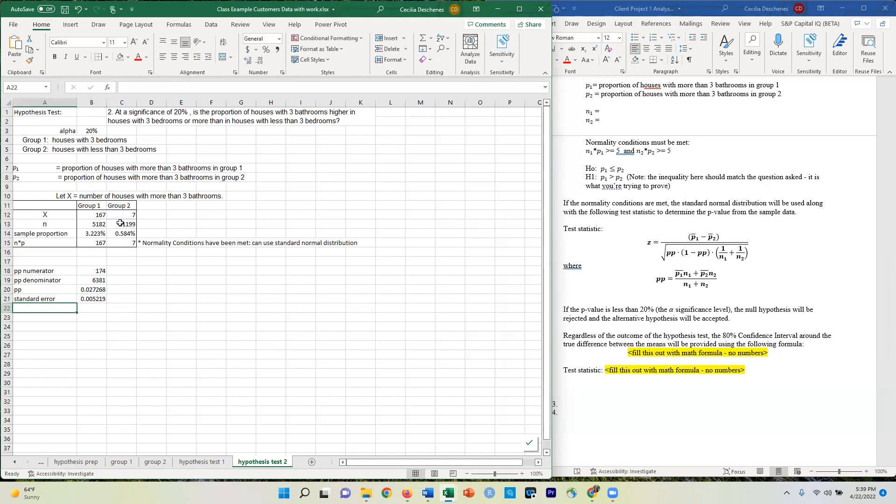
Label cell A23 "test stat numerator", leaving row 22 blank
{"action": "key", "text": "Down"}
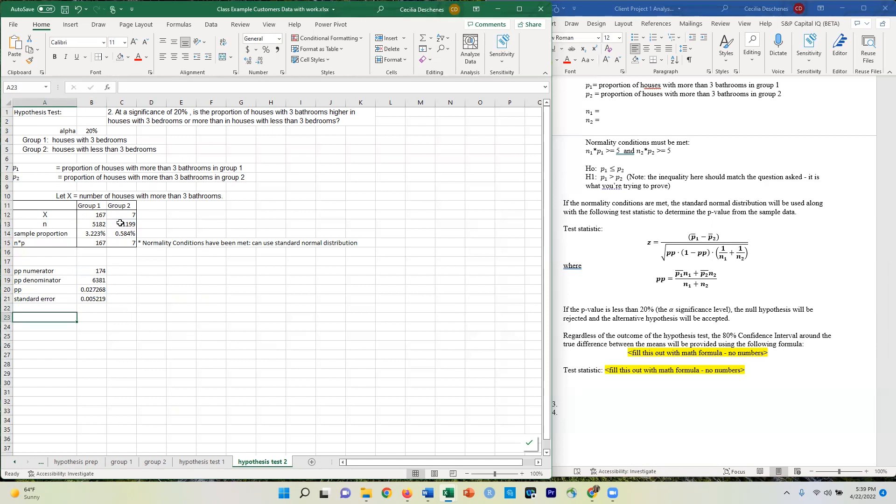
{"action": "type", "text": "Z"}
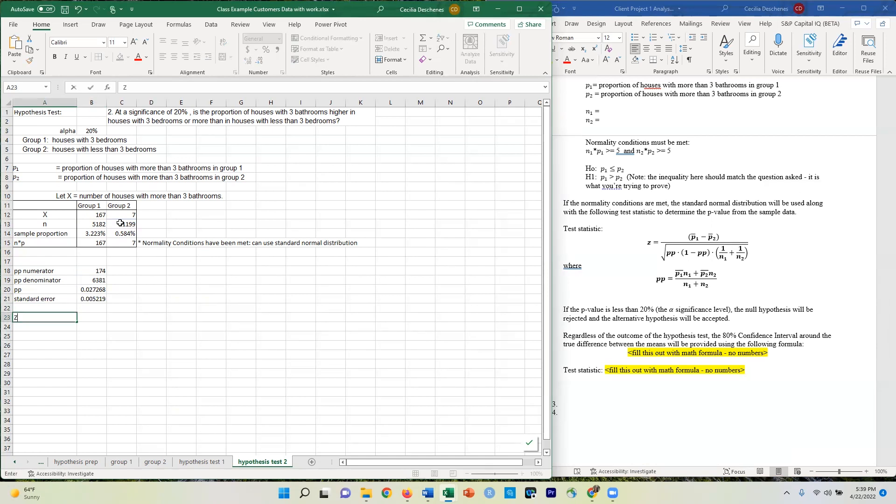
{"action": "key", "text": "BackSpace"}
{"action": "type", "text": "test stat numerator"}
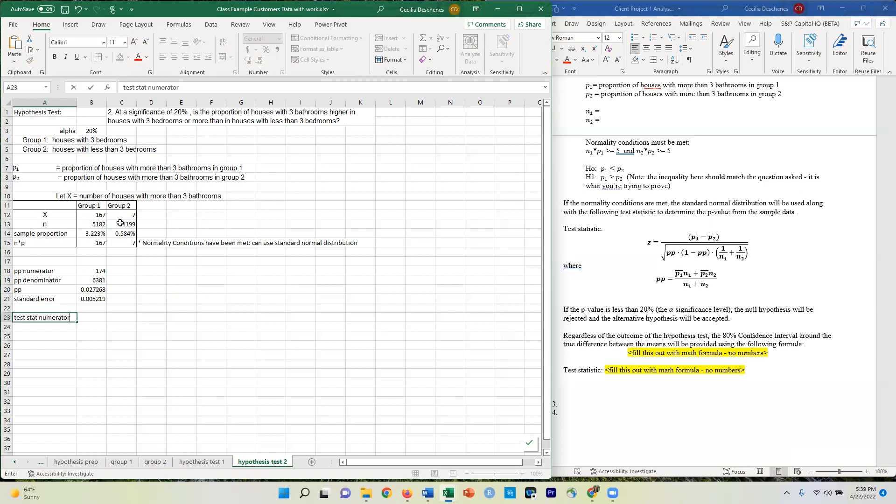
{"action": "key", "text": "Tab"}
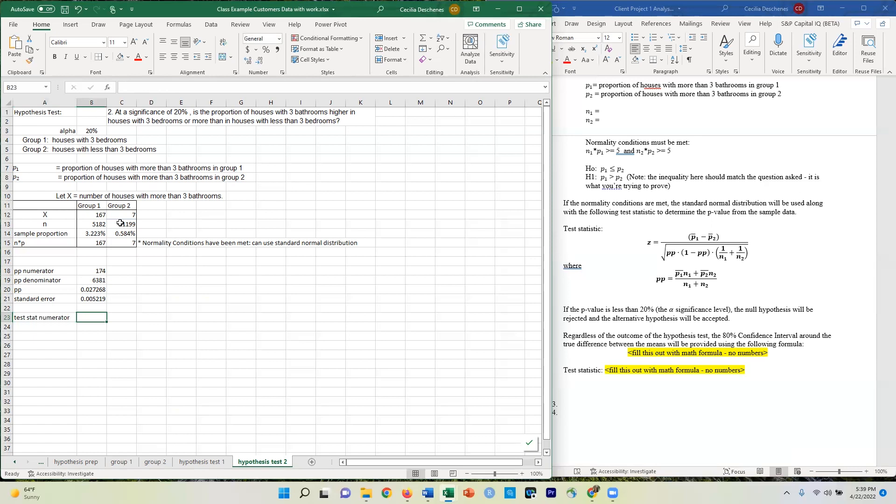
Calculate the test statistic numerator in B23 as the difference of the sample proportions with =B14-C14
{"action": "type", "text": "="}
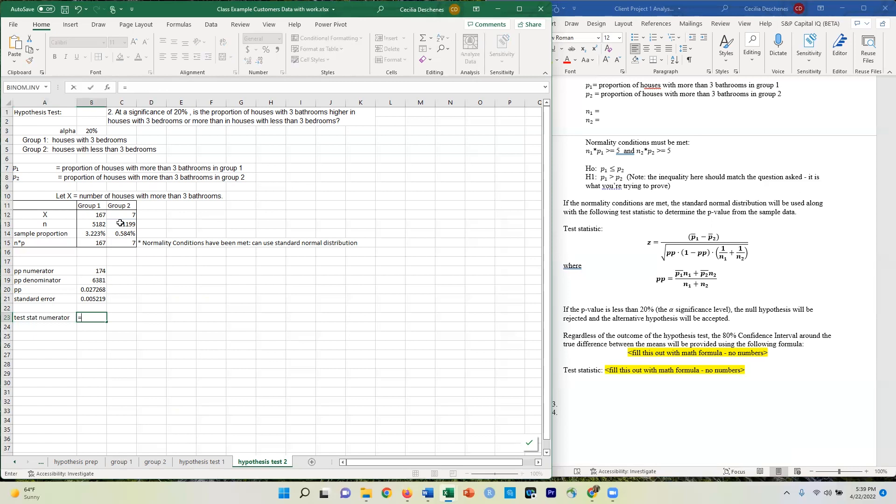
{"action": "key", "text": "Up"}
{"action": "key", "text": "Up"}
{"action": "key", "text": "Up"}
{"action": "key", "text": "Up"}
{"action": "key", "text": "Up"}
{"action": "key", "text": "Up"}
{"action": "key", "text": "Up"}
{"action": "key", "text": "Up"}
{"action": "key", "text": "Up"}
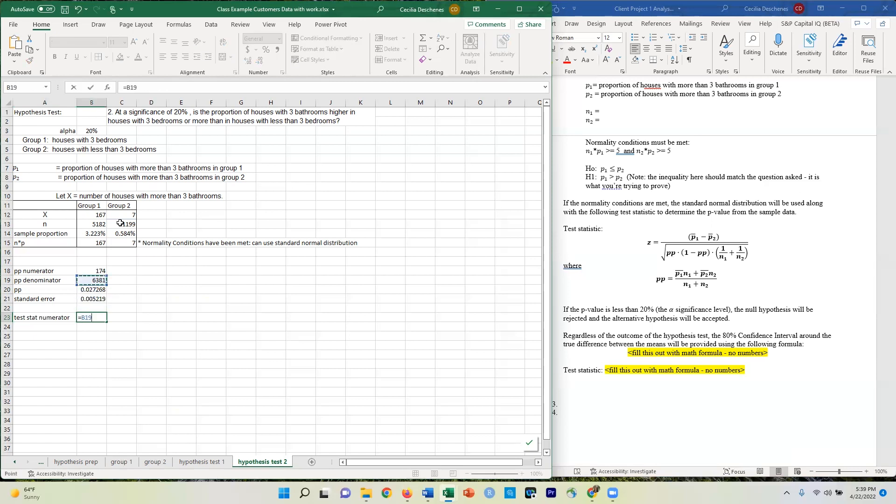
{"action": "type", "text": "-"}
{"action": "left_click", "coordinate": [126, 234]}
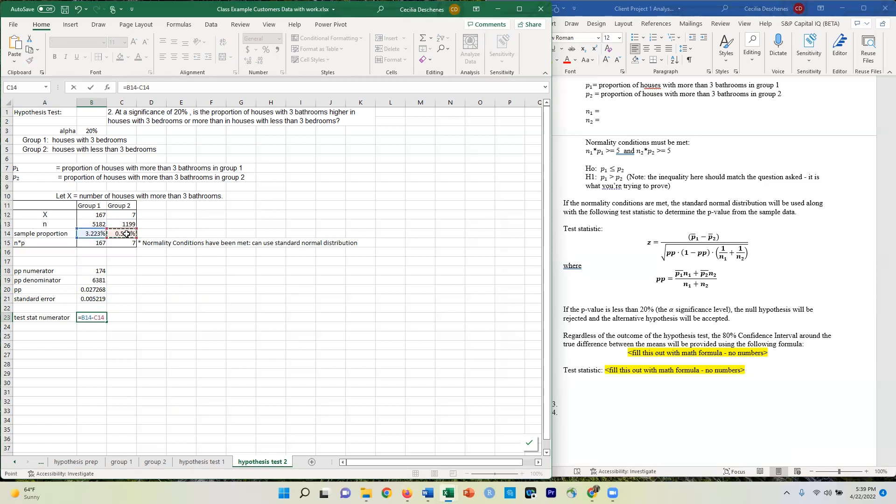
{"action": "key", "text": "Return"}
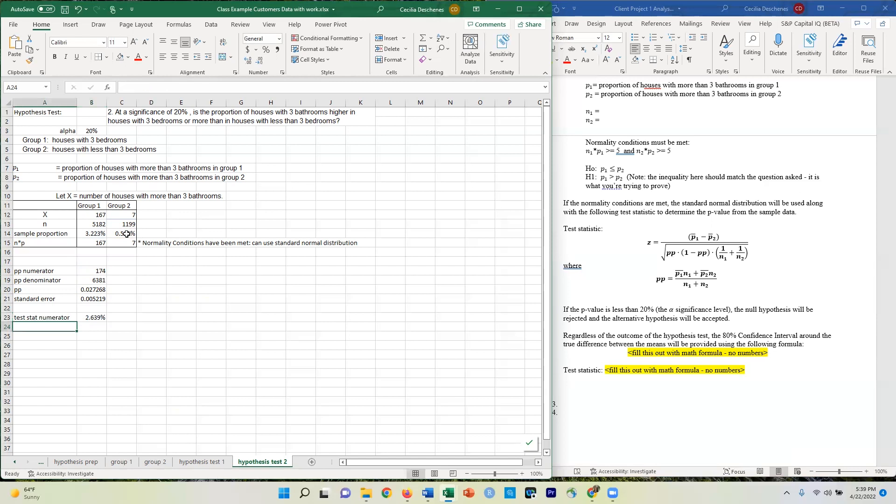
{"action": "type", "text": "test de"}
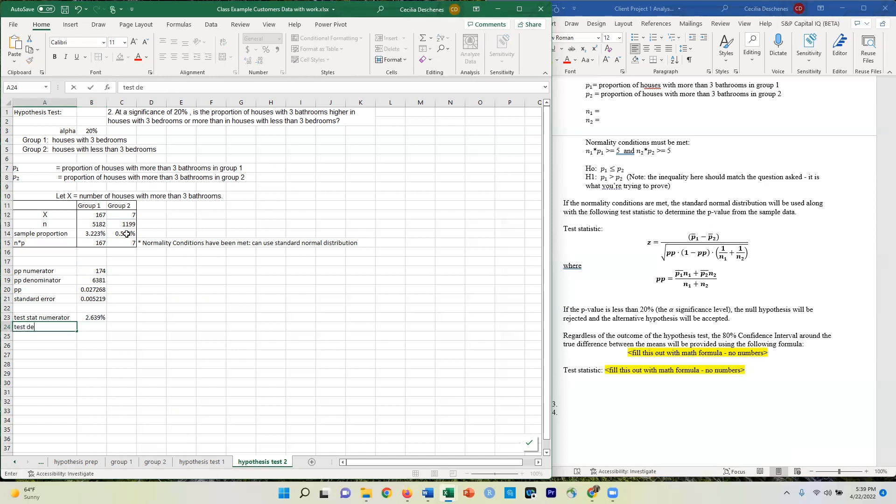
{"action": "type", "text": "nominator"}
{"action": "key", "text": "Tab"}
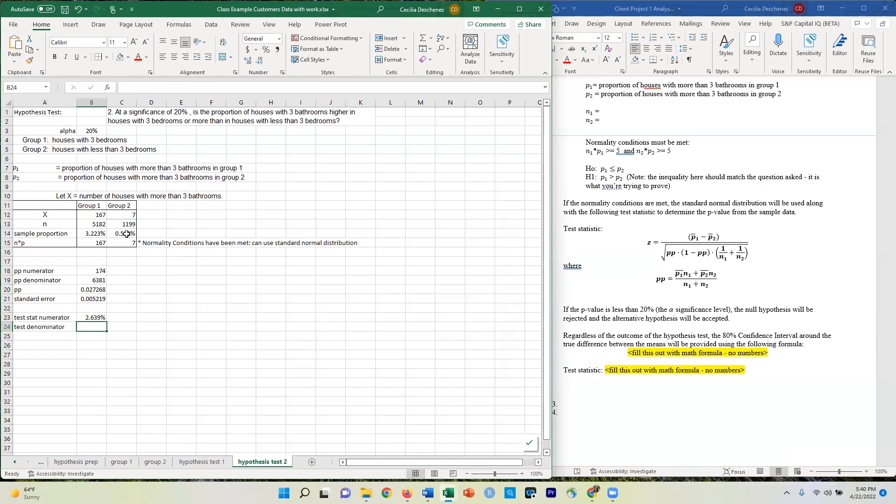
{"action": "left_click", "coordinate": [25, 326]}
{"action": "key", "text": "BackSpace"}
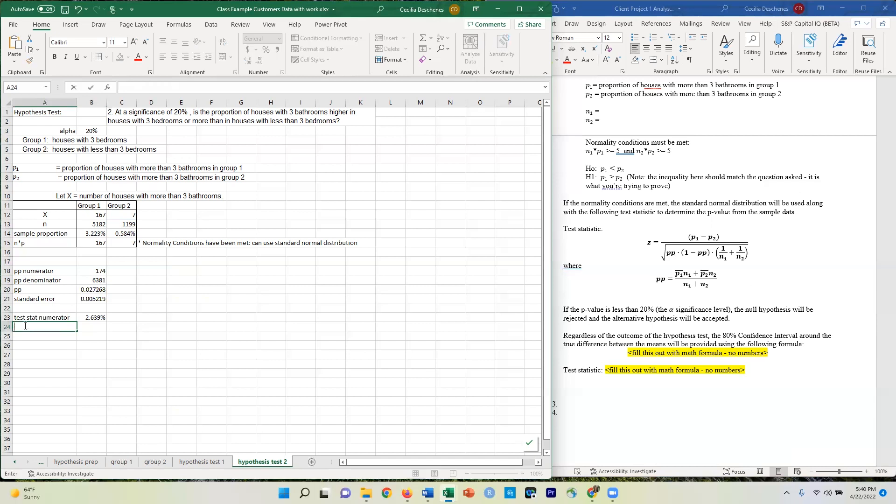
Label A25 "test statistic" and calculate it in B25 by dividing the test stat numerator by the standard error with =B23/B21
{"action": "left_click", "coordinate": [54, 335]}
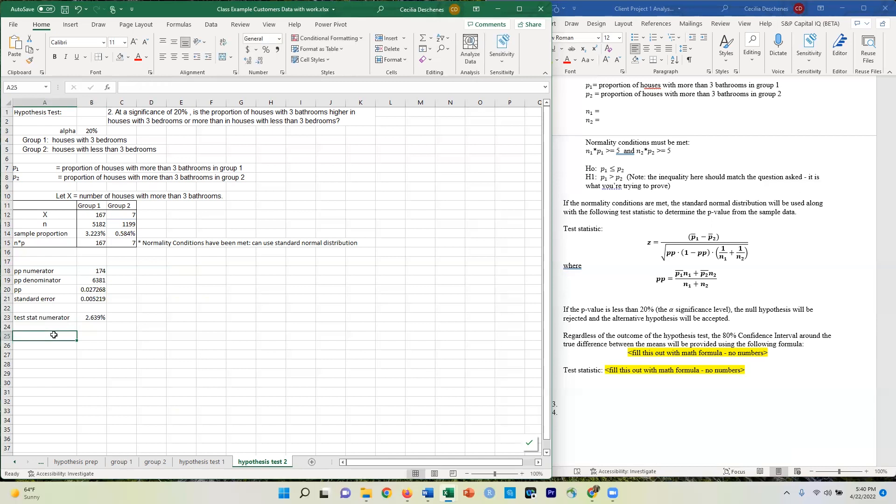
{"action": "type", "text": "test statistic"}
{"action": "key", "text": "Tab"}
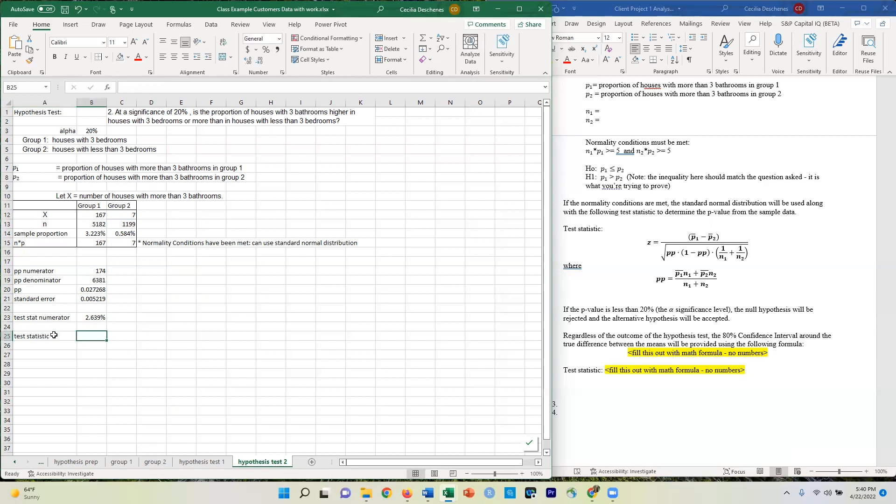
{"action": "type", "text": "="}
{"action": "key", "text": "Up"}
{"action": "key", "text": "Up"}
{"action": "type", "text": "/"}
{"action": "key", "text": "Up"}
{"action": "key", "text": "Up"}
{"action": "key", "text": "Up"}
{"action": "key", "text": "Up"}
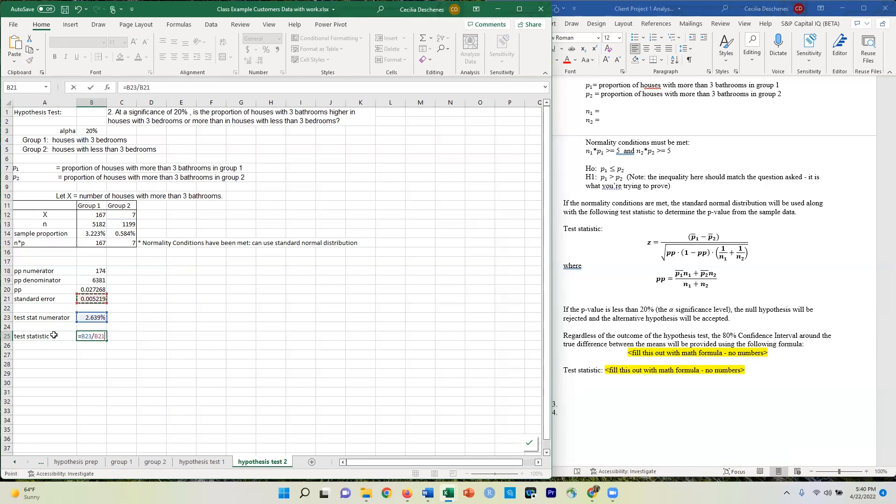
{"action": "key", "text": "Return"}
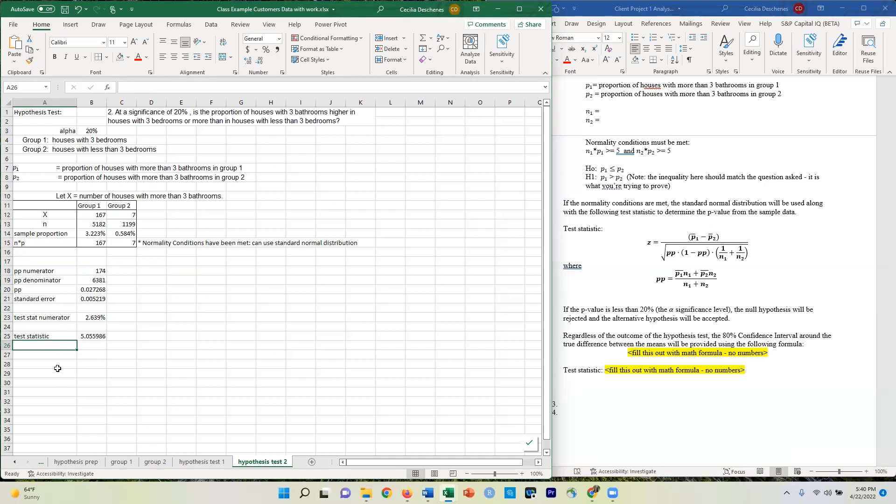
Label A27 "p-value:", following the layout used on the hypothesis test 1 sheet
{"action": "left_click", "coordinate": [195, 462]}
{"action": "scroll", "coordinate": [96, 396], "scroll_direction": "down", "scroll_amount": 2}
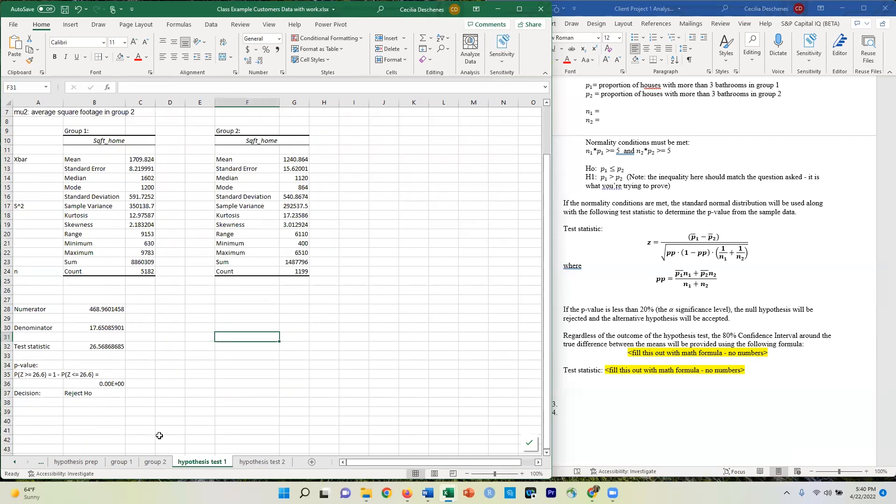
{"action": "left_click", "coordinate": [255, 463]}
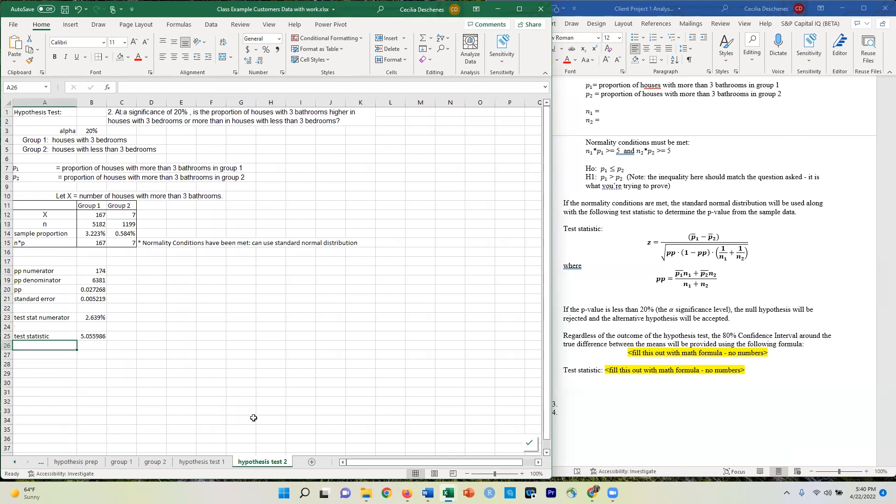
{"action": "left_click", "coordinate": [55, 357]}
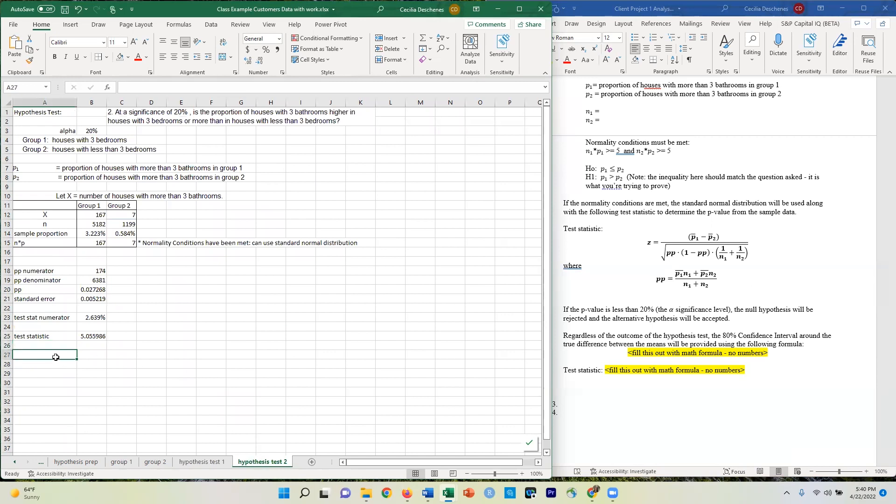
{"action": "type", "text": "p-value:"}
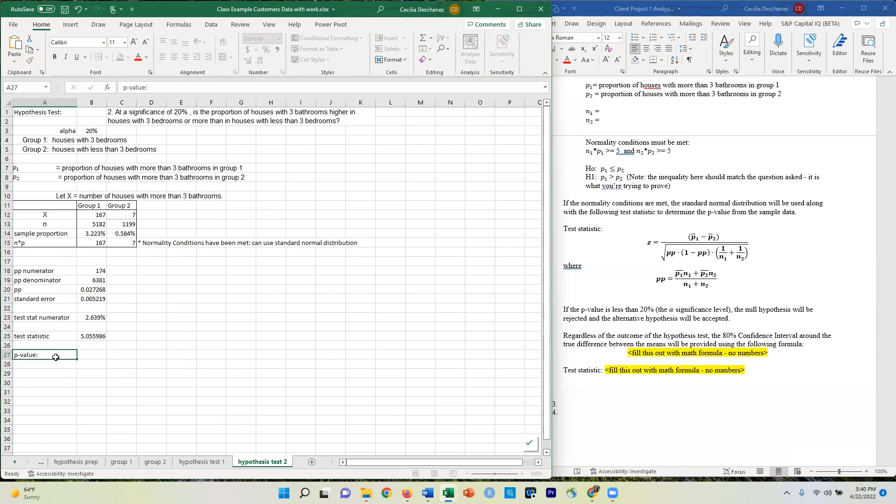
{"action": "key", "text": "Return"}
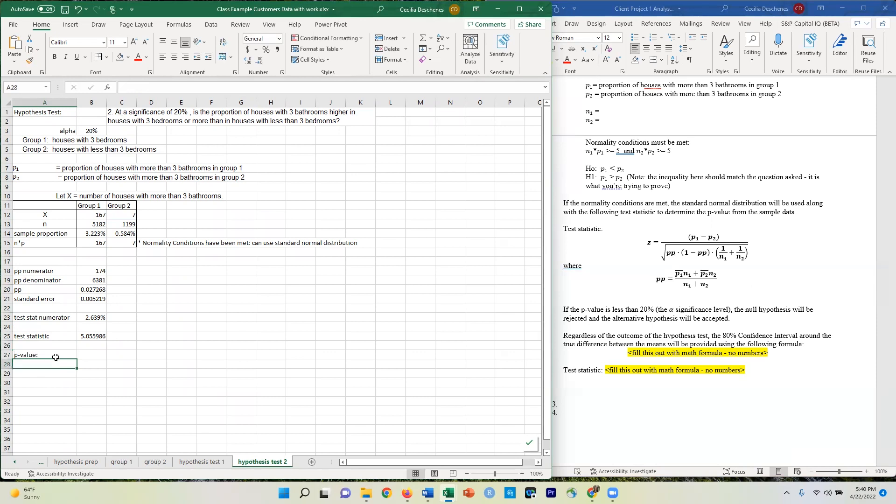
Enter the p-value expression "P(Z >= 5.056) = 1 - P(Z <= 5.056)" in A28
{"action": "type", "text": "P(z"}
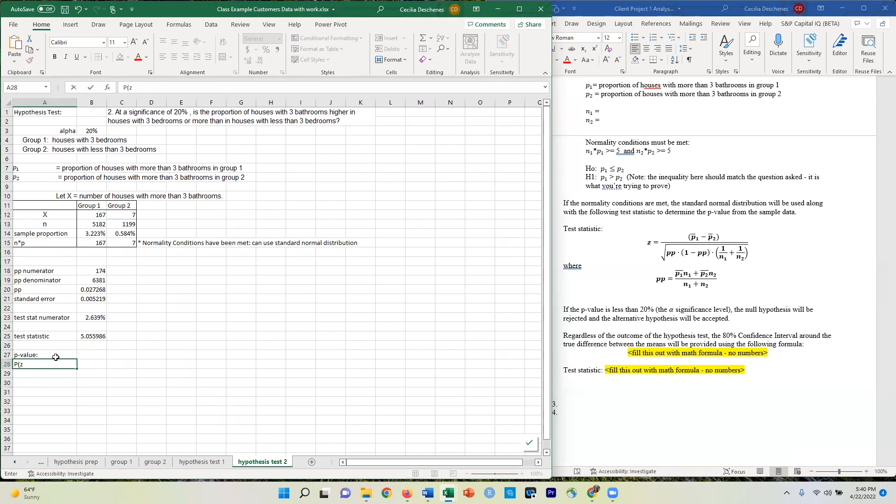
{"action": "type", "text": "Z >= 5.055"}
{"action": "key", "text": "BackSpace"}
{"action": "type", "text": "6"}
{"action": "type", "text": "P(Z <= 5.055"}
{"action": "key", "text": "BackSpace"}
{"action": "type", "text": "6"}
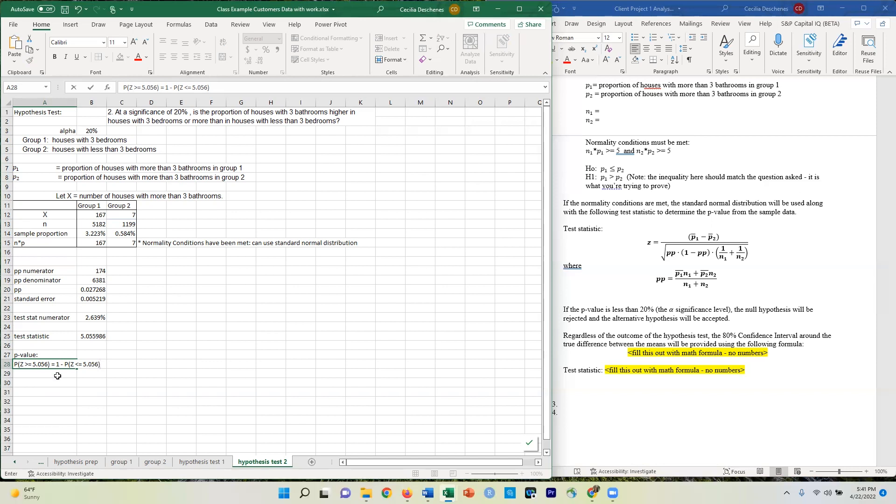
{"action": "left_click", "coordinate": [55, 376]}
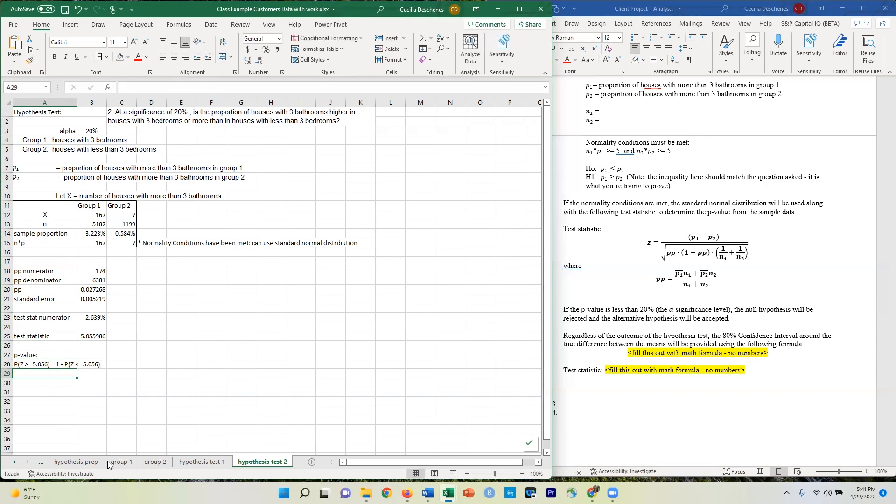
Calculate the p-value in B29 from the test statistic with =1 - NORM.S.DIST(B25,TRUE)
{"action": "left_click", "coordinate": [206, 462]}
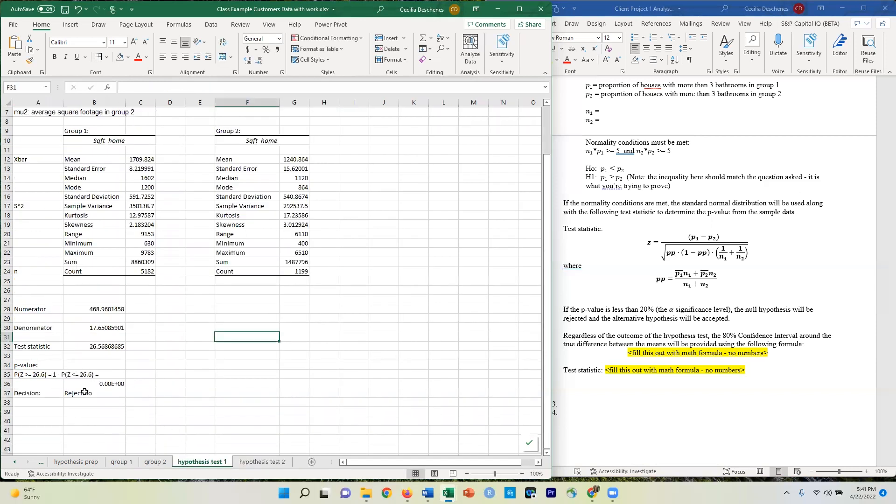
{"action": "left_click", "coordinate": [262, 462]}
{"action": "left_click", "coordinate": [89, 376]}
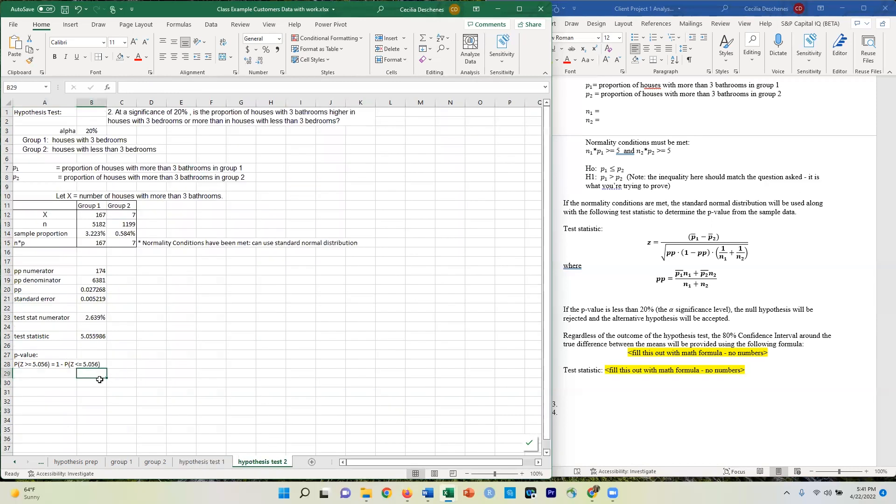
{"action": "type", "text": "=1"}
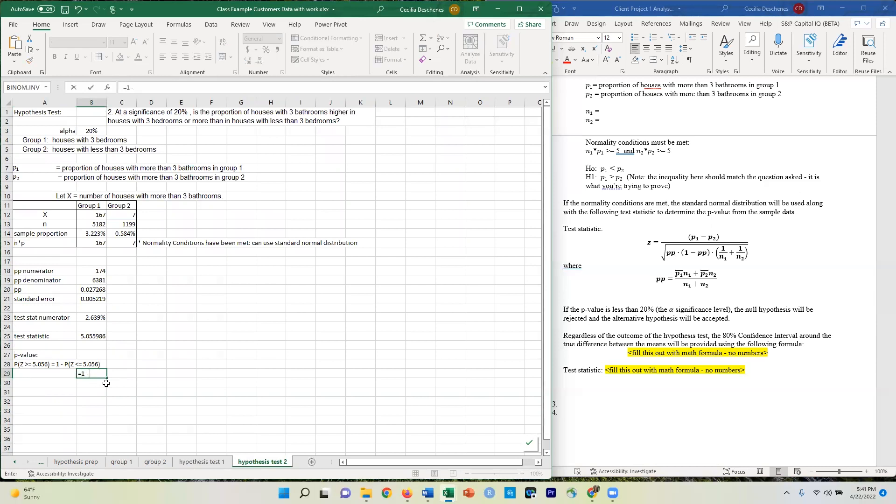
{"action": "type", "text": "- norms"}
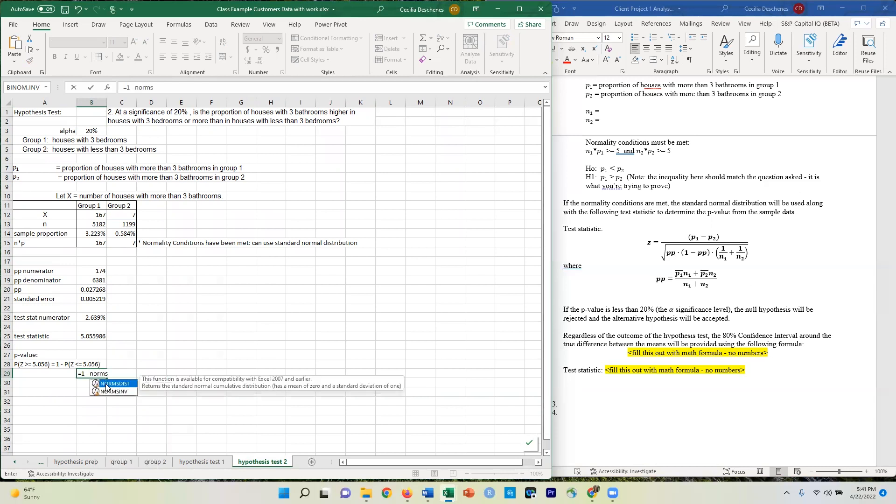
{"action": "key", "text": "BackSpace"}
{"action": "type", "text": ".s"}
{"action": "double_click", "coordinate": [107, 384]}
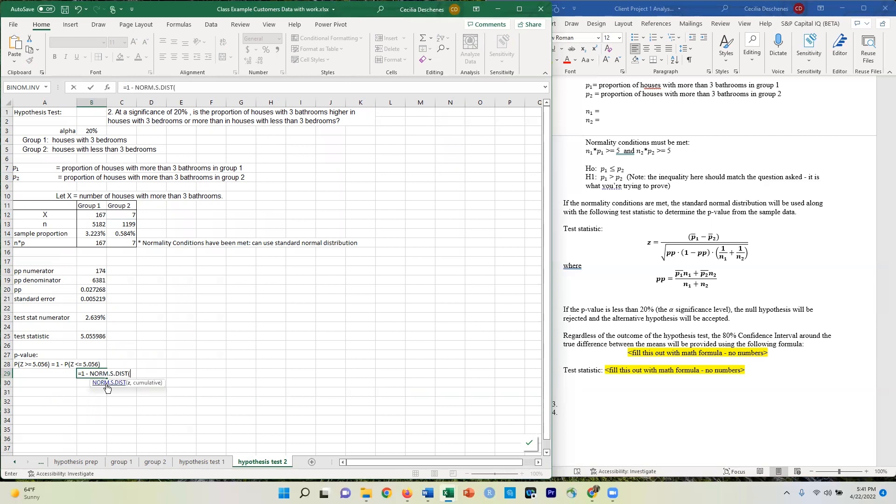
{"action": "left_click", "coordinate": [94, 337]}
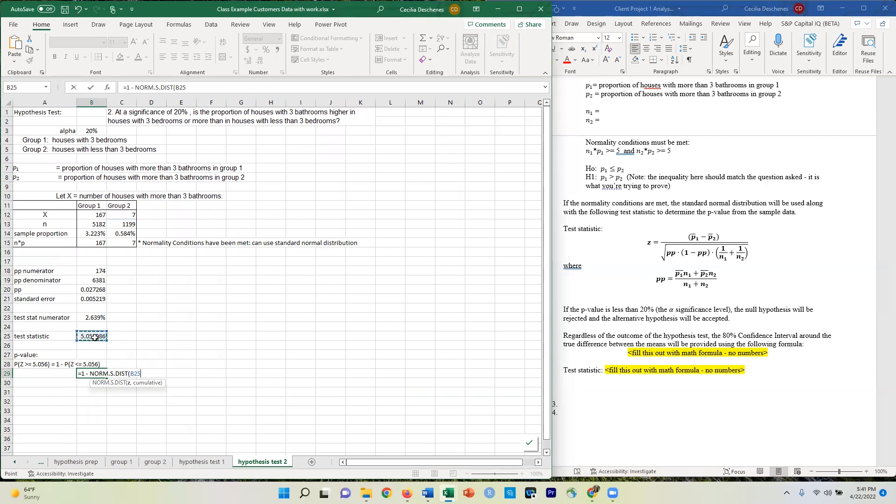
{"action": "type", "text": ",c"}
{"action": "key", "text": "BackSpace"}
{"action": "type", "text": "TUR"}
{"action": "key", "text": "BackSpace"}
{"action": "key", "text": "BackSpace"}
{"action": "type", "text": "RUE)"}
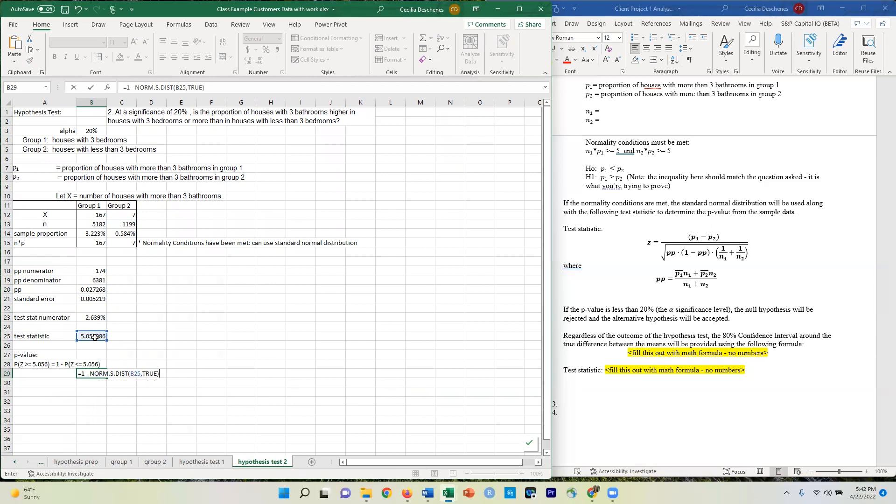
{"action": "key", "text": "Return"}
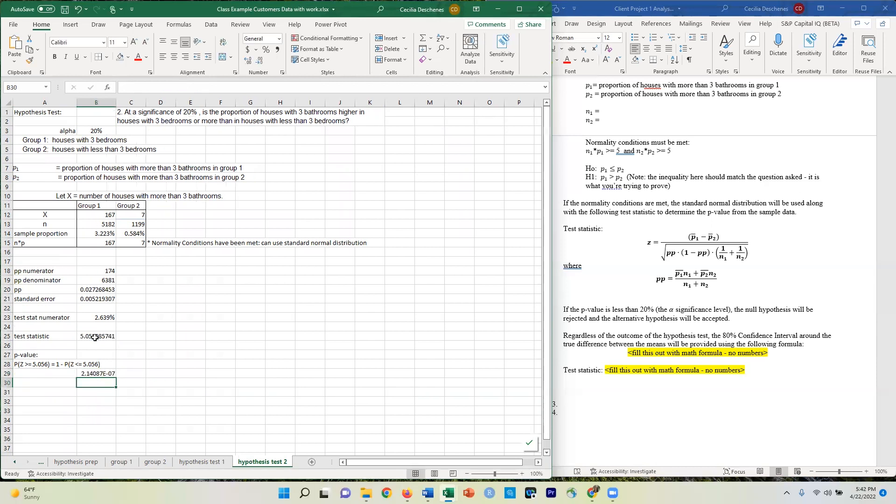
{"action": "left_click", "coordinate": [108, 374]}
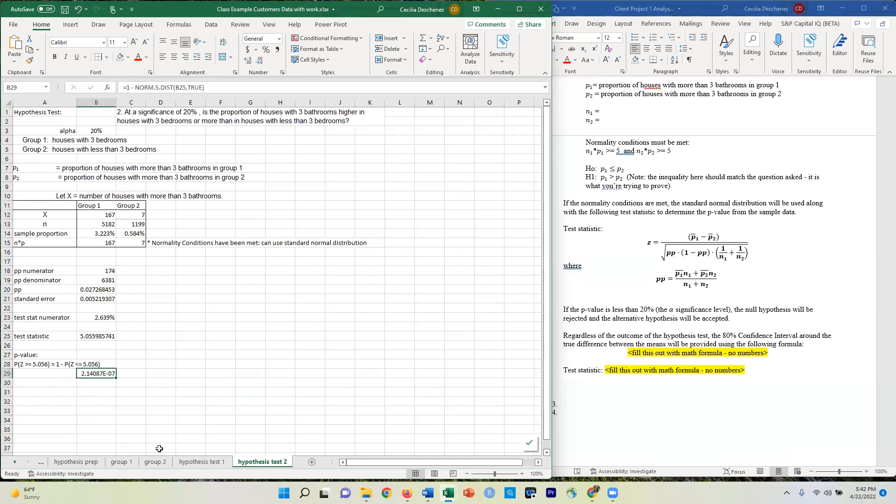
Copy the decision label and formula in A37:B37 of hypothesis test 1 into A30:B30 of hypothesis test 2
{"action": "left_click", "coordinate": [201, 462]}
{"action": "left_click_drag", "start_coordinate": [34, 393], "coordinate": [76, 394]}
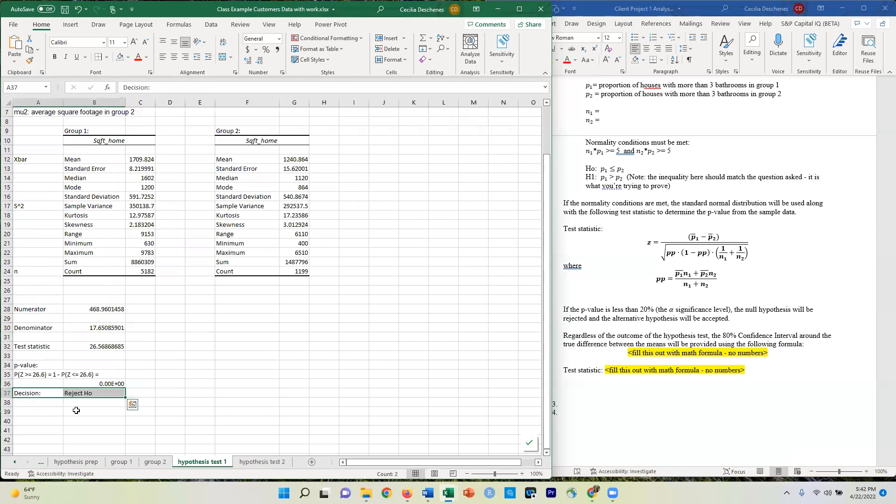
{"action": "key", "text": "ctrl+c"}
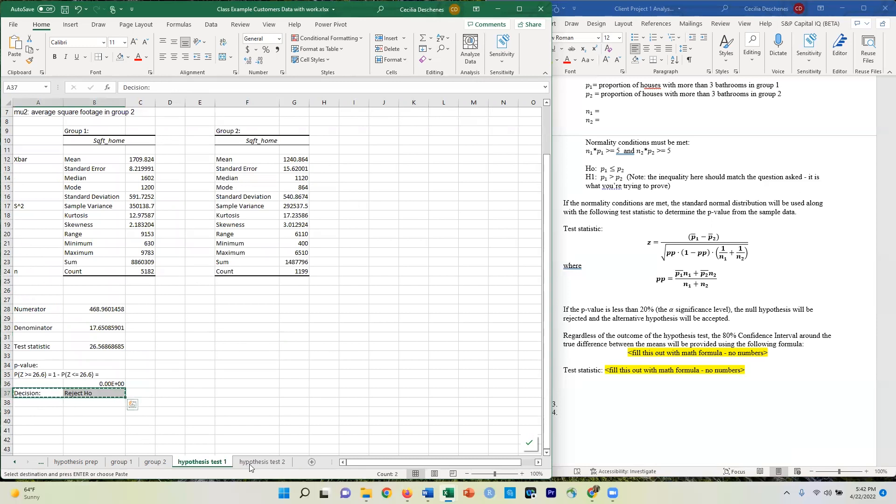
{"action": "key", "text": "ctrl+Page_Down"}
{"action": "left_click", "coordinate": [57, 384]}
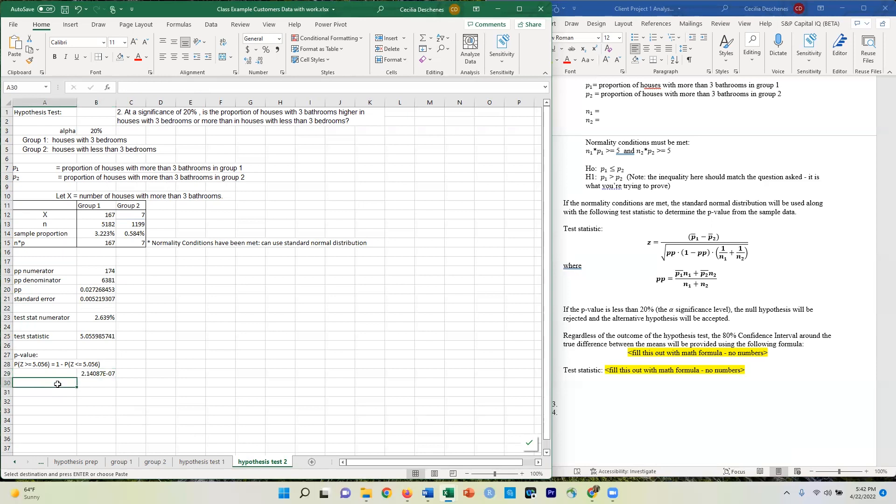
{"action": "key", "text": "ctrl+v"}
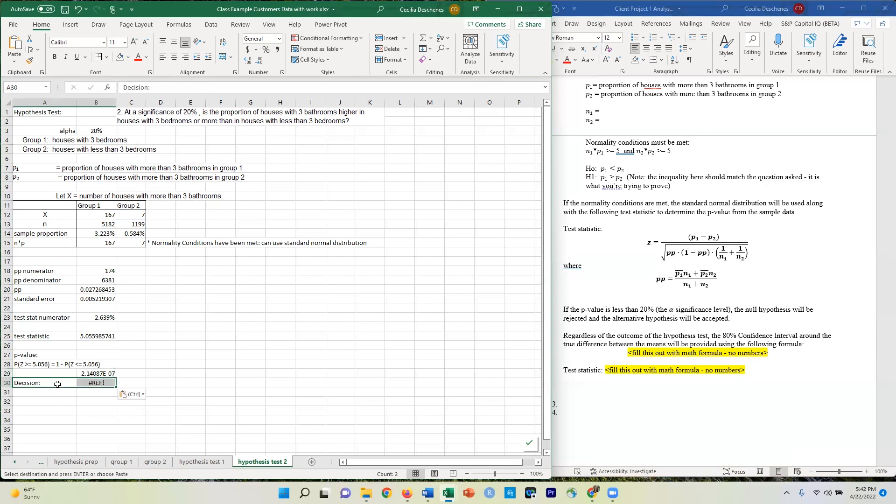
Replace the #REF! in B30's decision formula with the alpha cell, giving =IF(B29<B3, "Reject Ho", "Do Not Reject Ho")
{"action": "left_click", "coordinate": [108, 382]}
{"action": "left_click", "coordinate": [285, 85]}
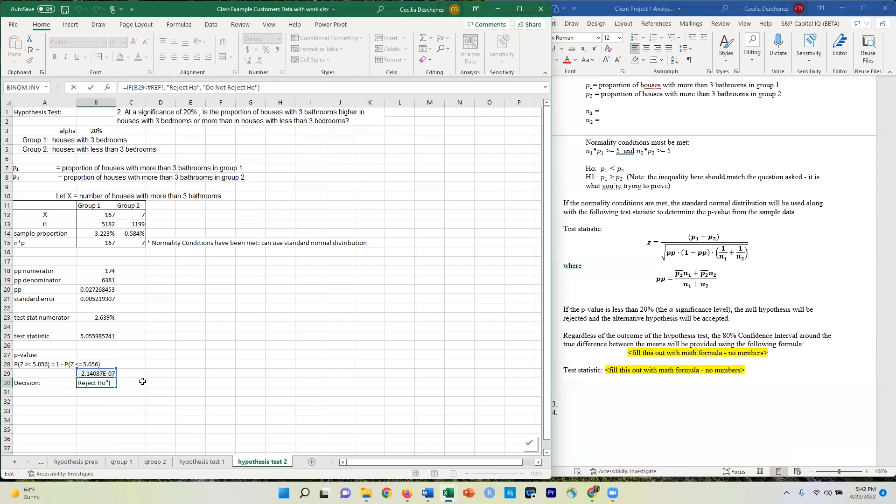
{"action": "left_click", "coordinate": [105, 131]}
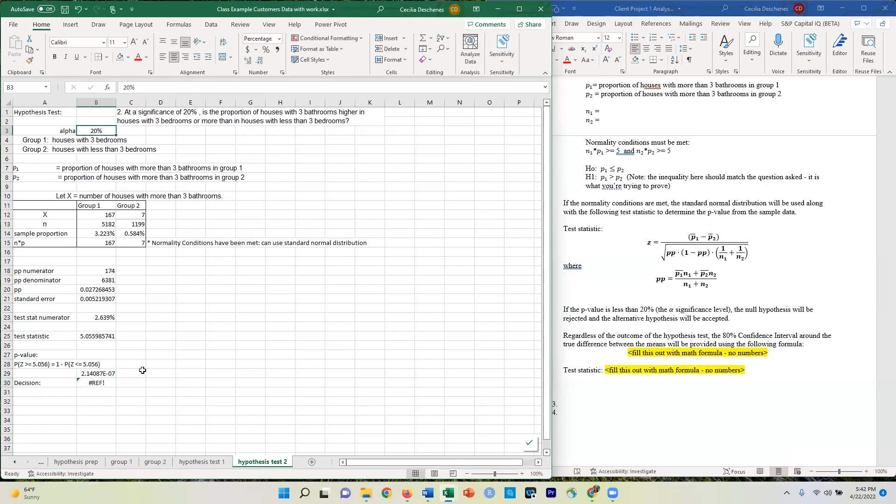
{"action": "left_click", "coordinate": [103, 384]}
{"action": "left_click", "coordinate": [278, 88]}
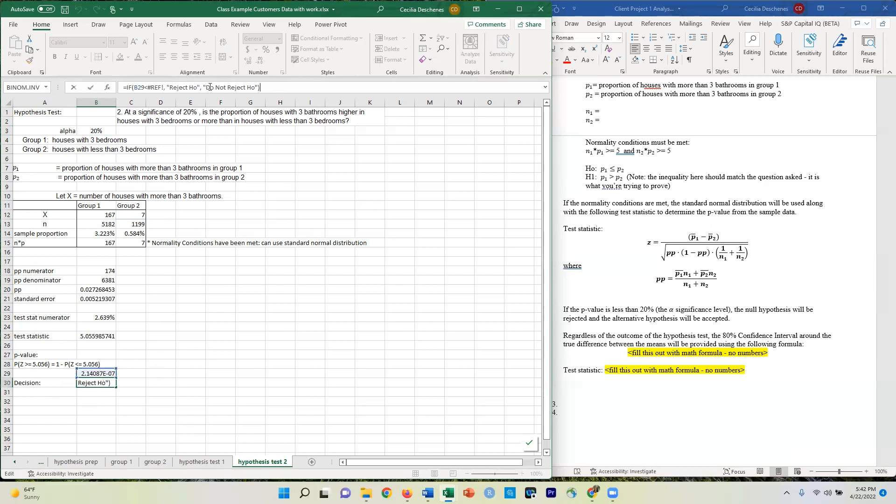
{"action": "left_click_drag", "start_coordinate": [162, 87], "coordinate": [148, 88]}
{"action": "key", "text": "BackSpace"}
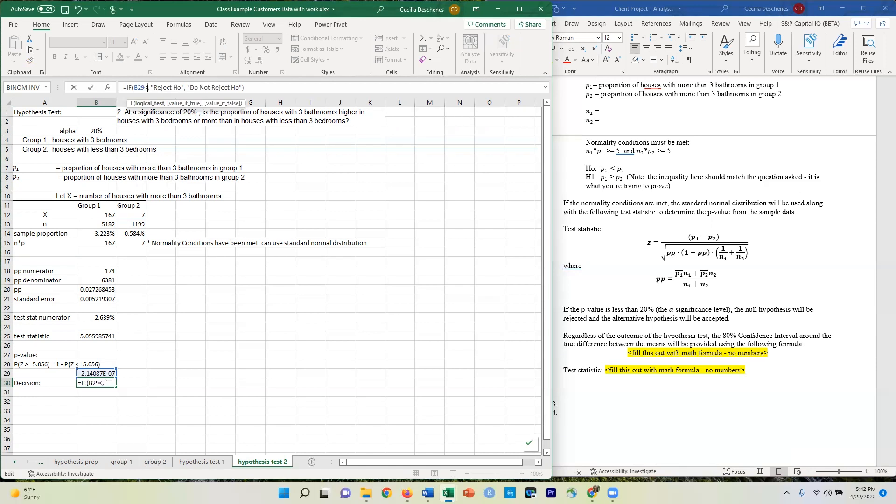
{"action": "left_click", "coordinate": [97, 133]}
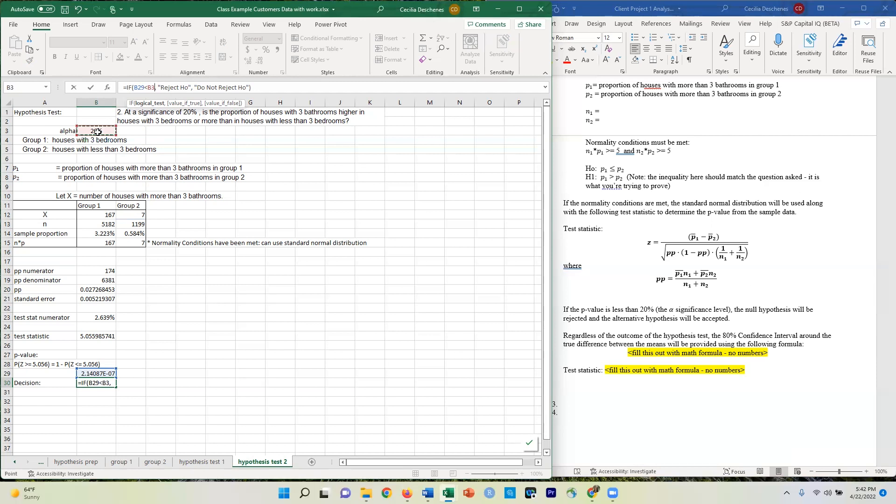
{"action": "key", "text": "Return"}
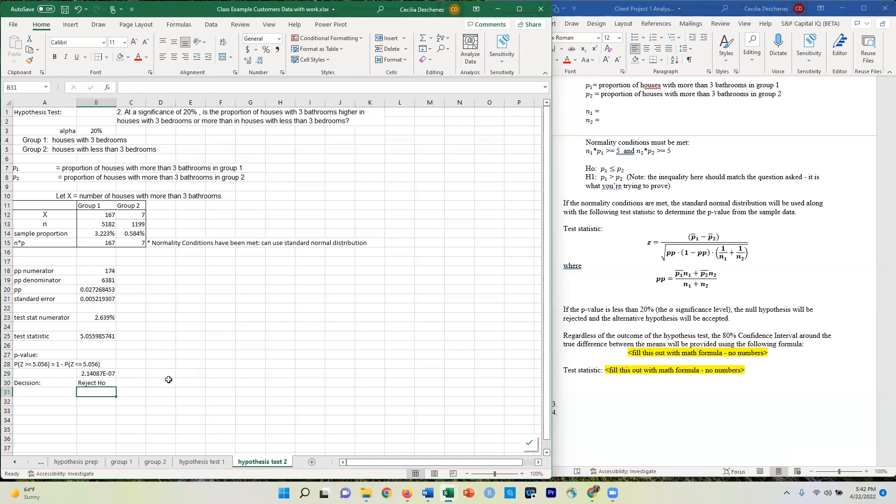
{"action": "left_click", "coordinate": [111, 382]}
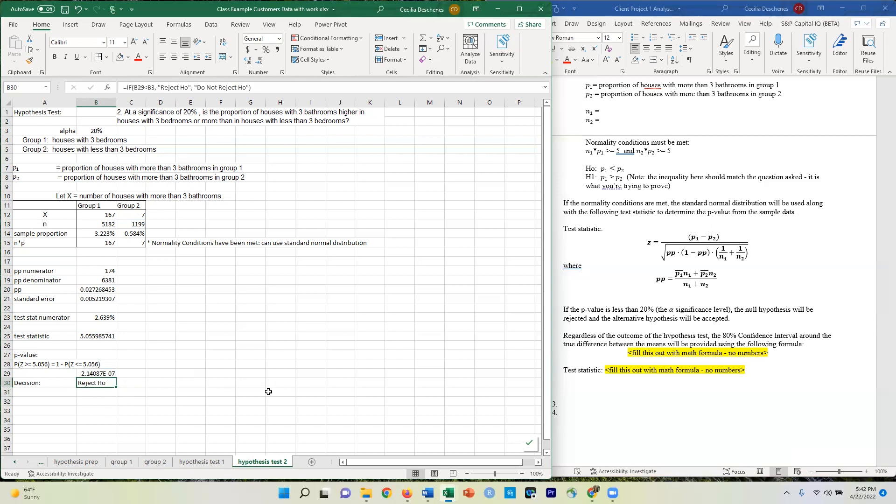
{"action": "scroll", "coordinate": [262, 393], "scroll_direction": "down", "scroll_amount": 1}
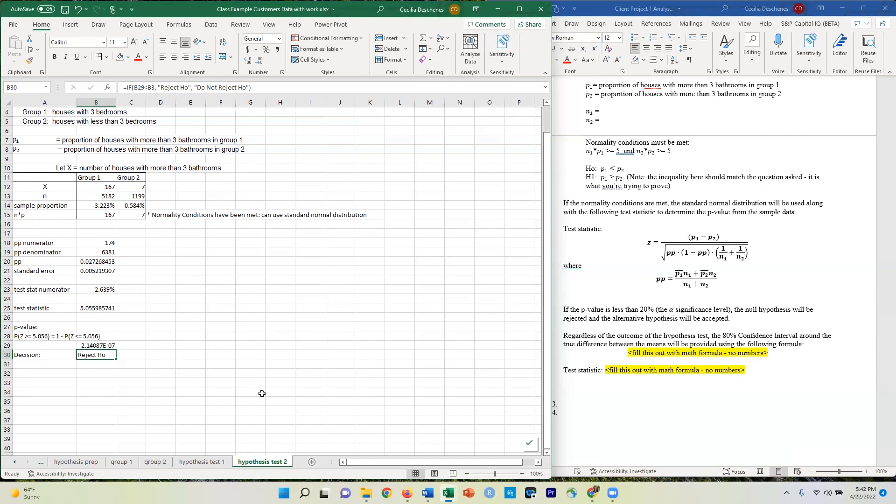
{"action": "scroll", "coordinate": [262, 393], "scroll_direction": "up", "scroll_amount": 1}
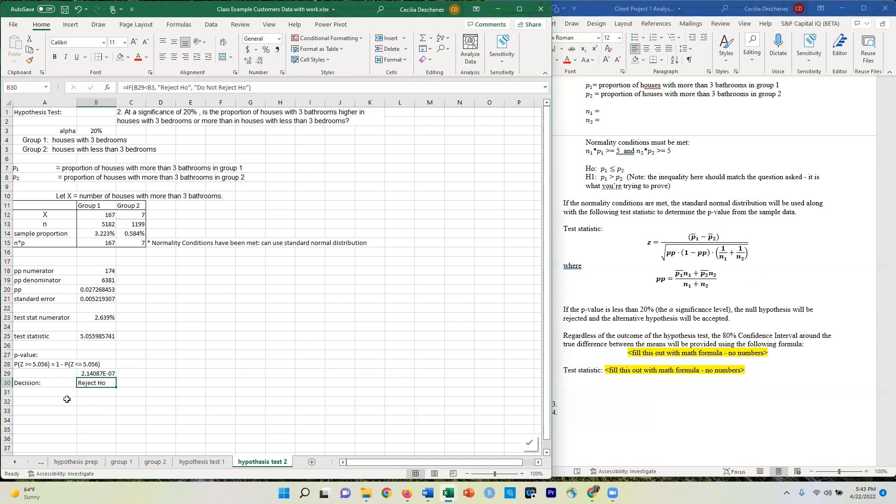
{"action": "left_click", "coordinate": [85, 400]}
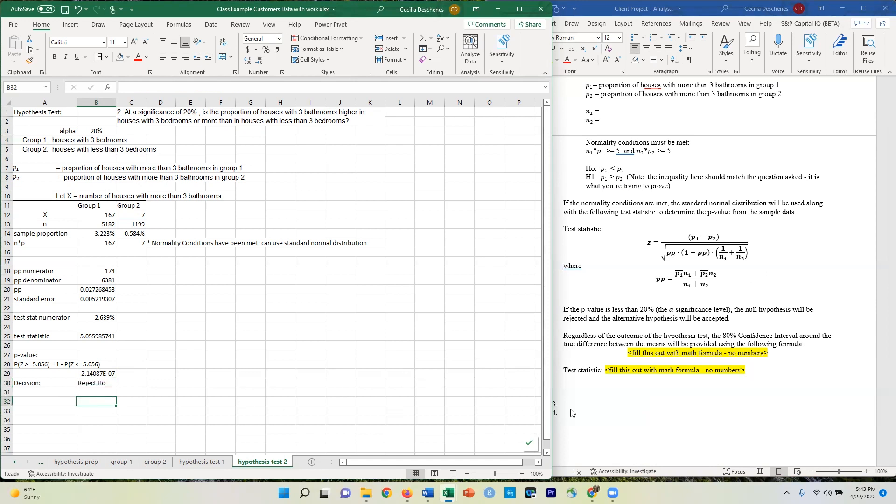